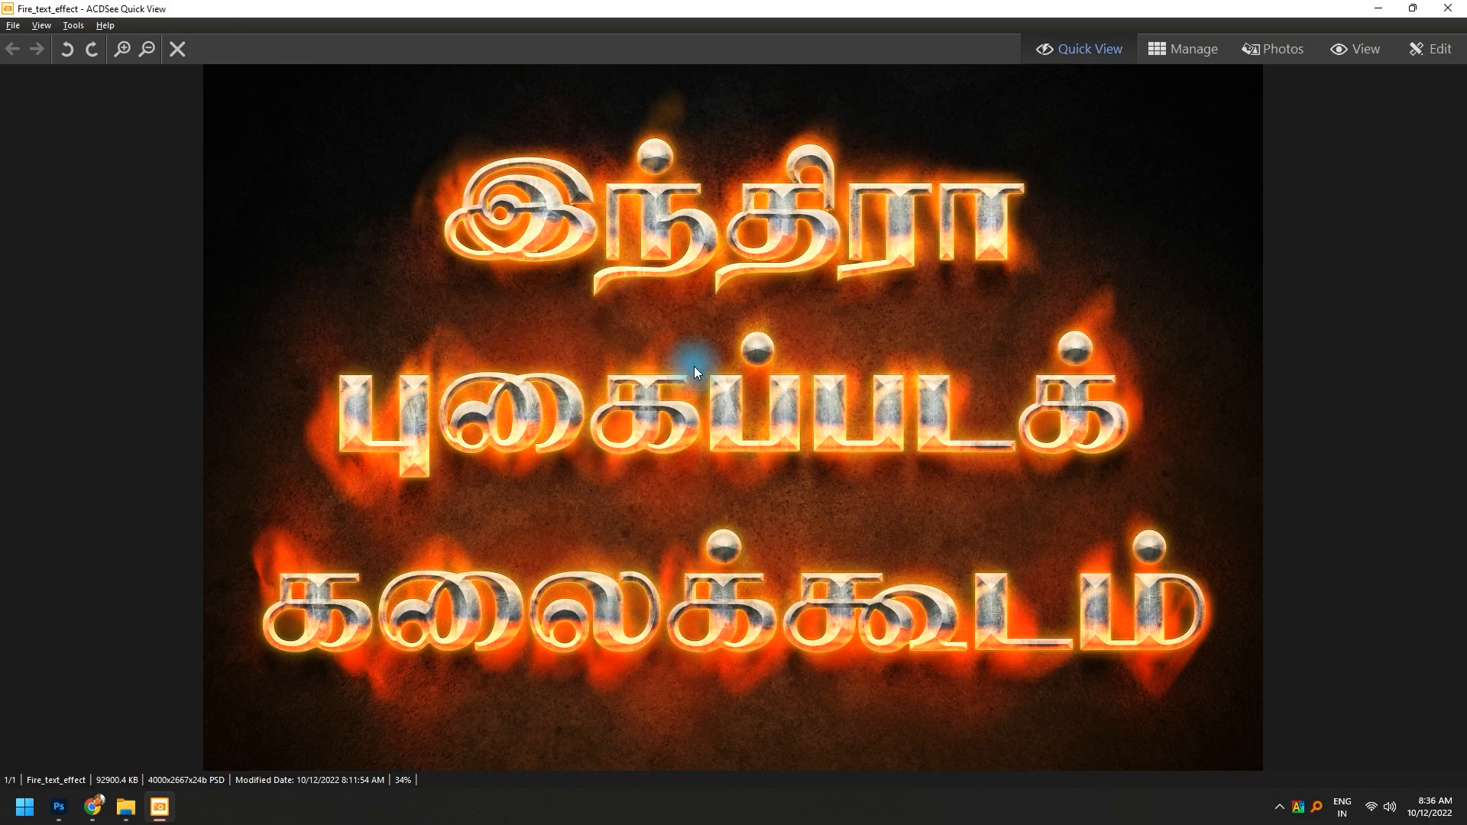
# - Inspect the finished Fire_text_effect image up close, including the top line of Tamil lettering, and close the viewer
pyautogui.scroll(2, 768, 442)
pyautogui.moveTo(773, 432); pyautogui.dragTo(803, 581)
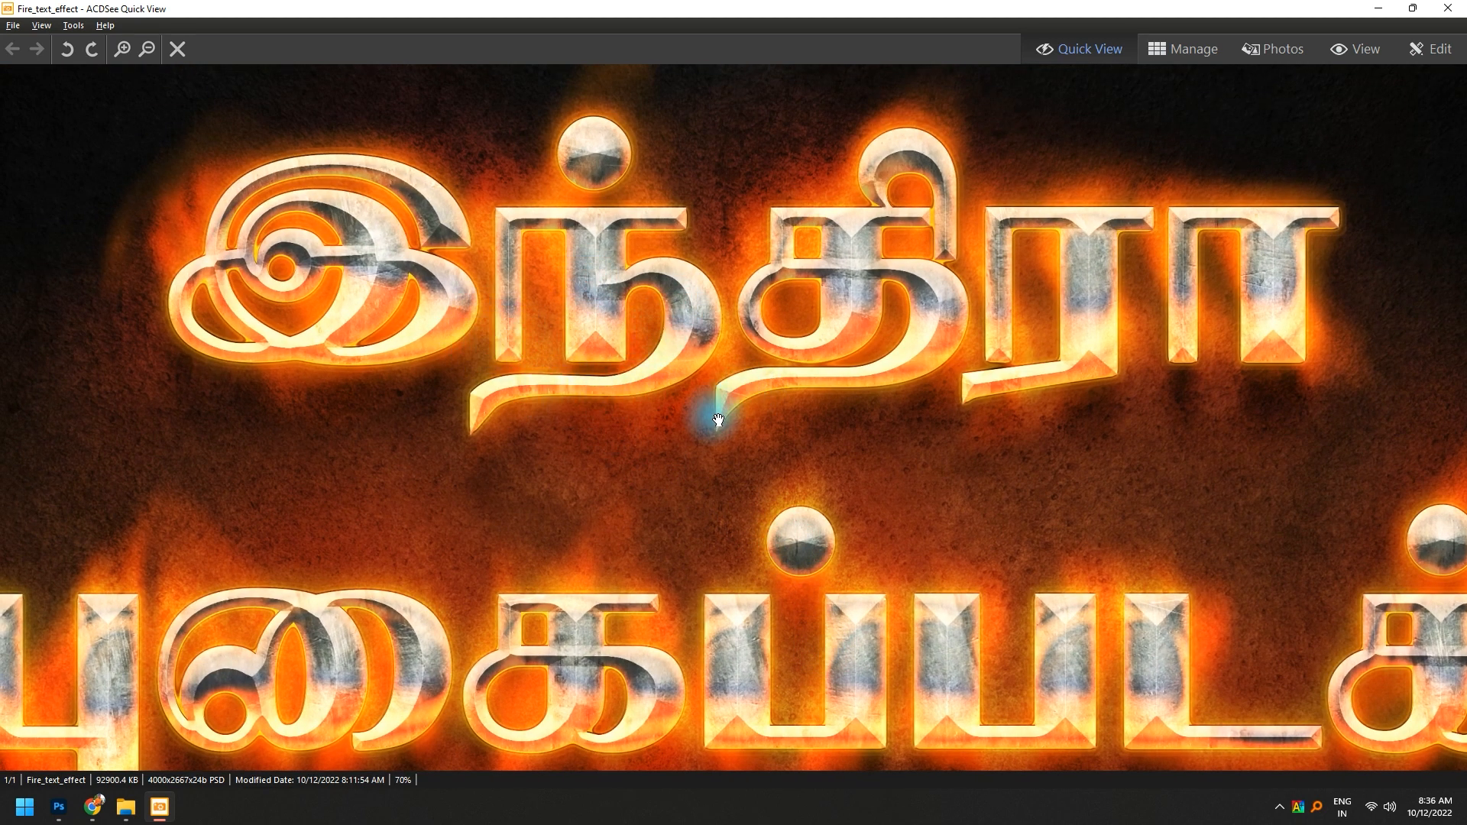
pyautogui.scroll(-2, 718, 419)
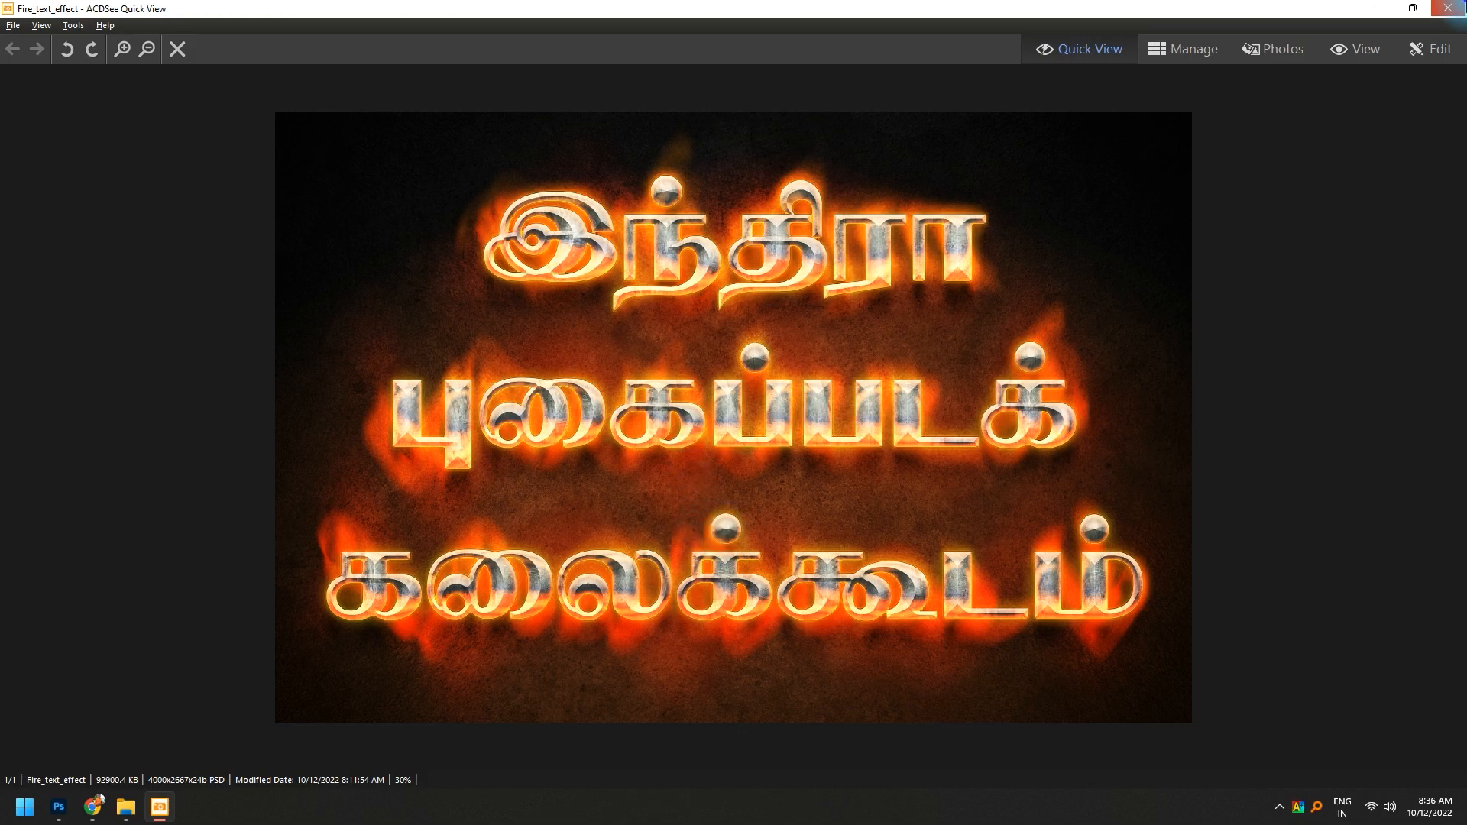
pyautogui.click(1448, 8)
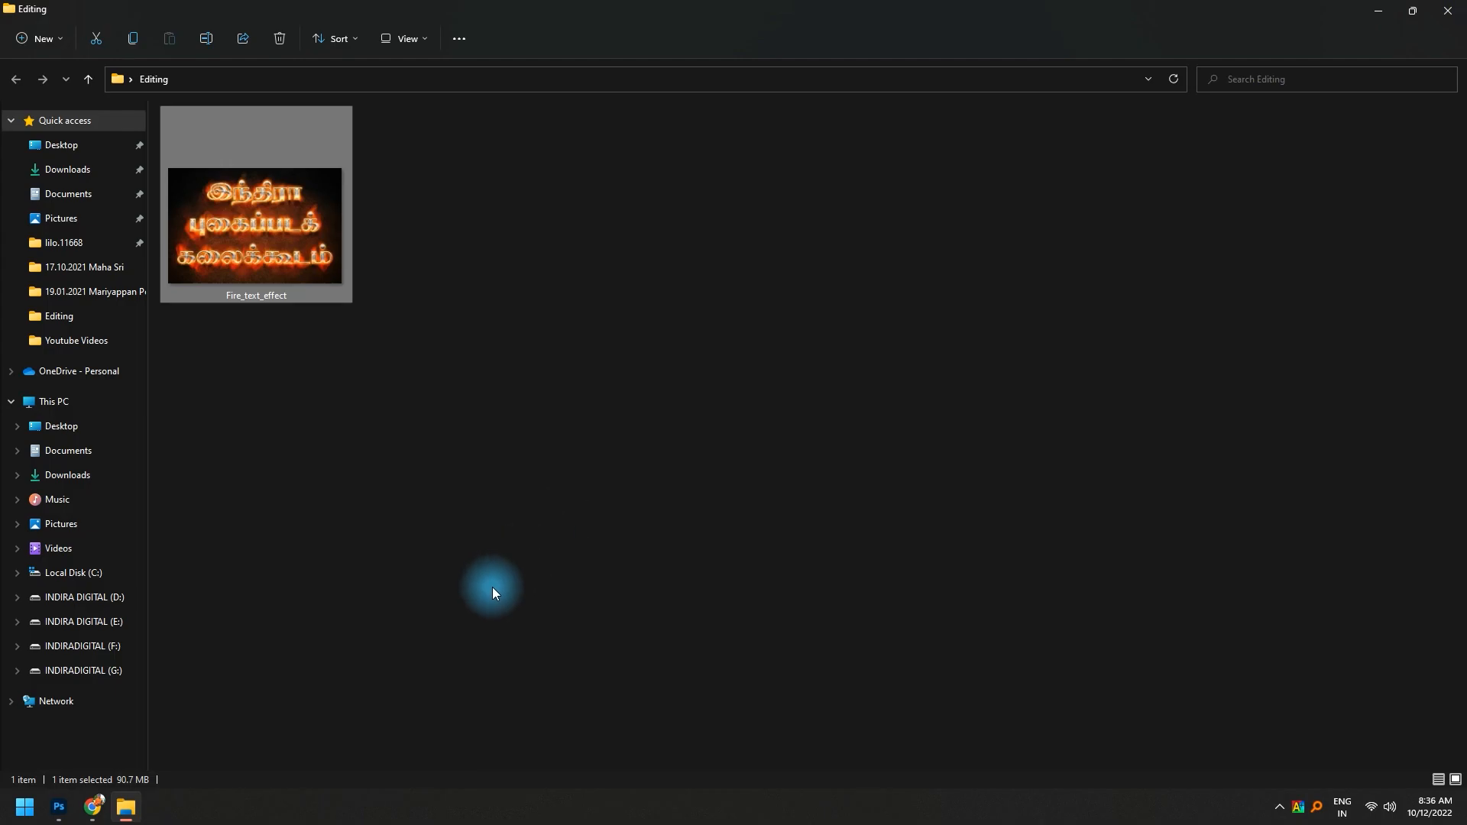
# - Switch to Chrome and search Google for "fire text psd file free download"
pyautogui.click(93, 804)
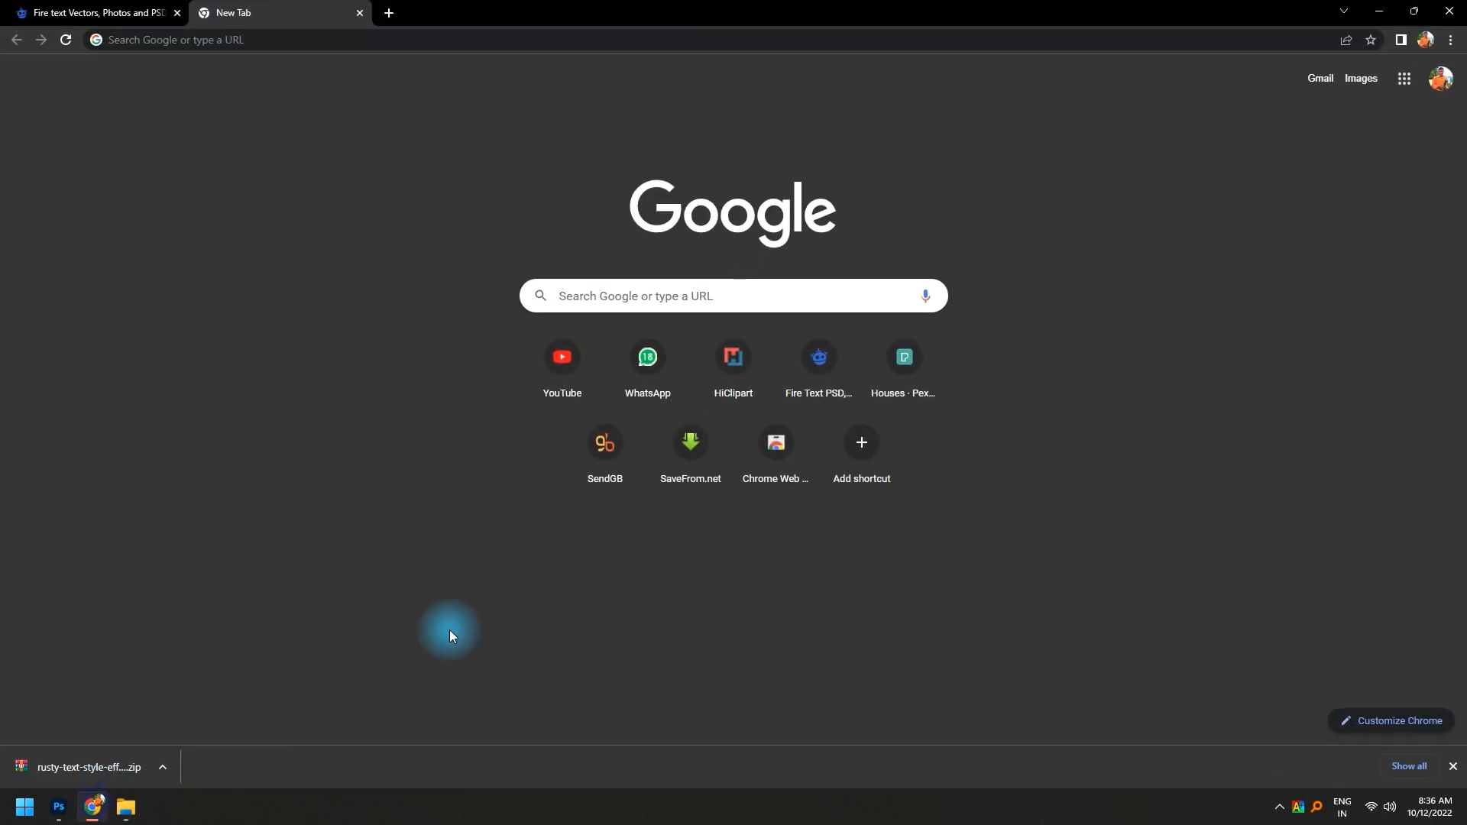
pyautogui.click(628, 283)
pyautogui.write('fi')
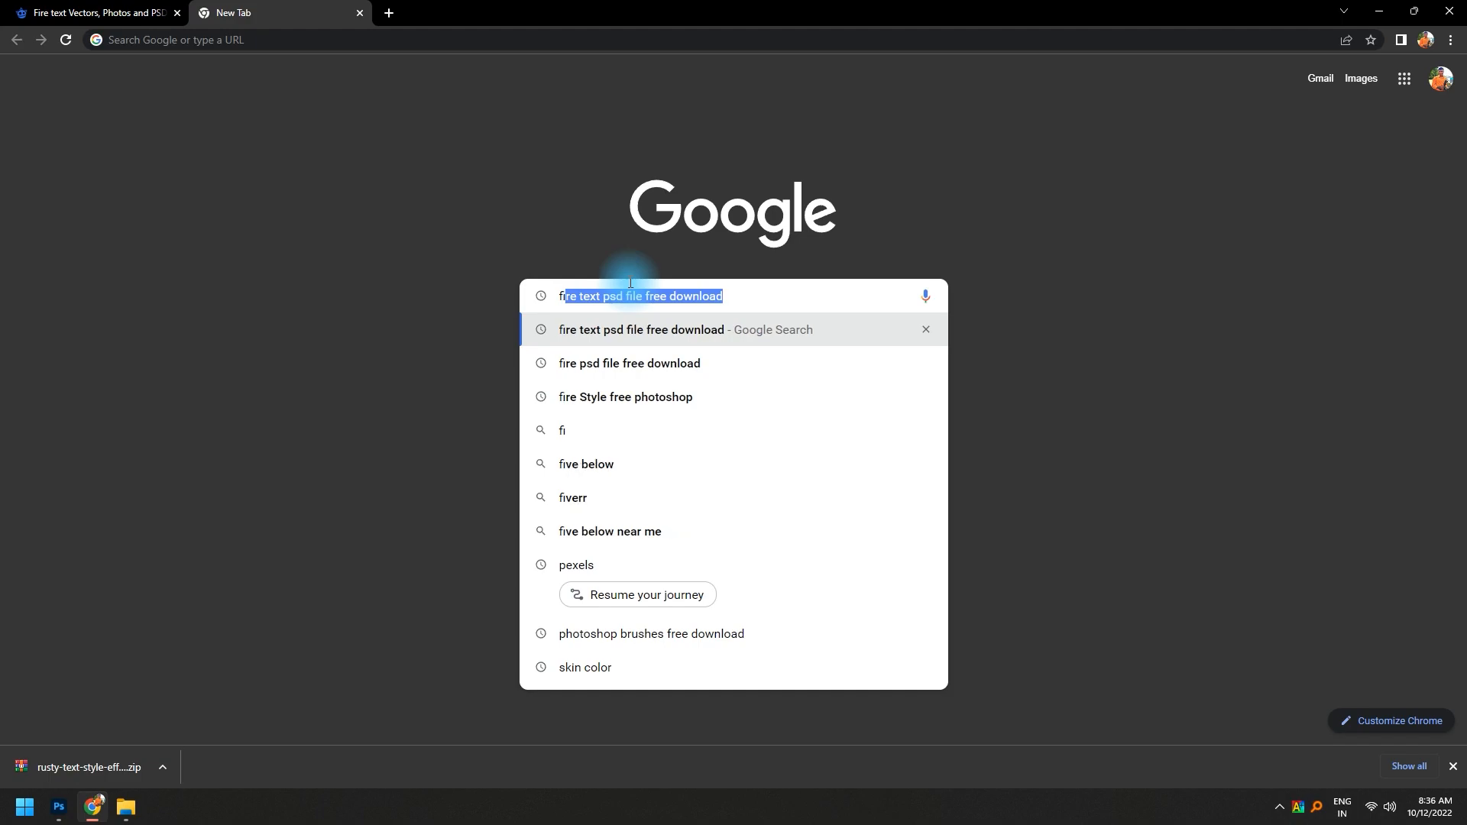
pyautogui.write('re text')
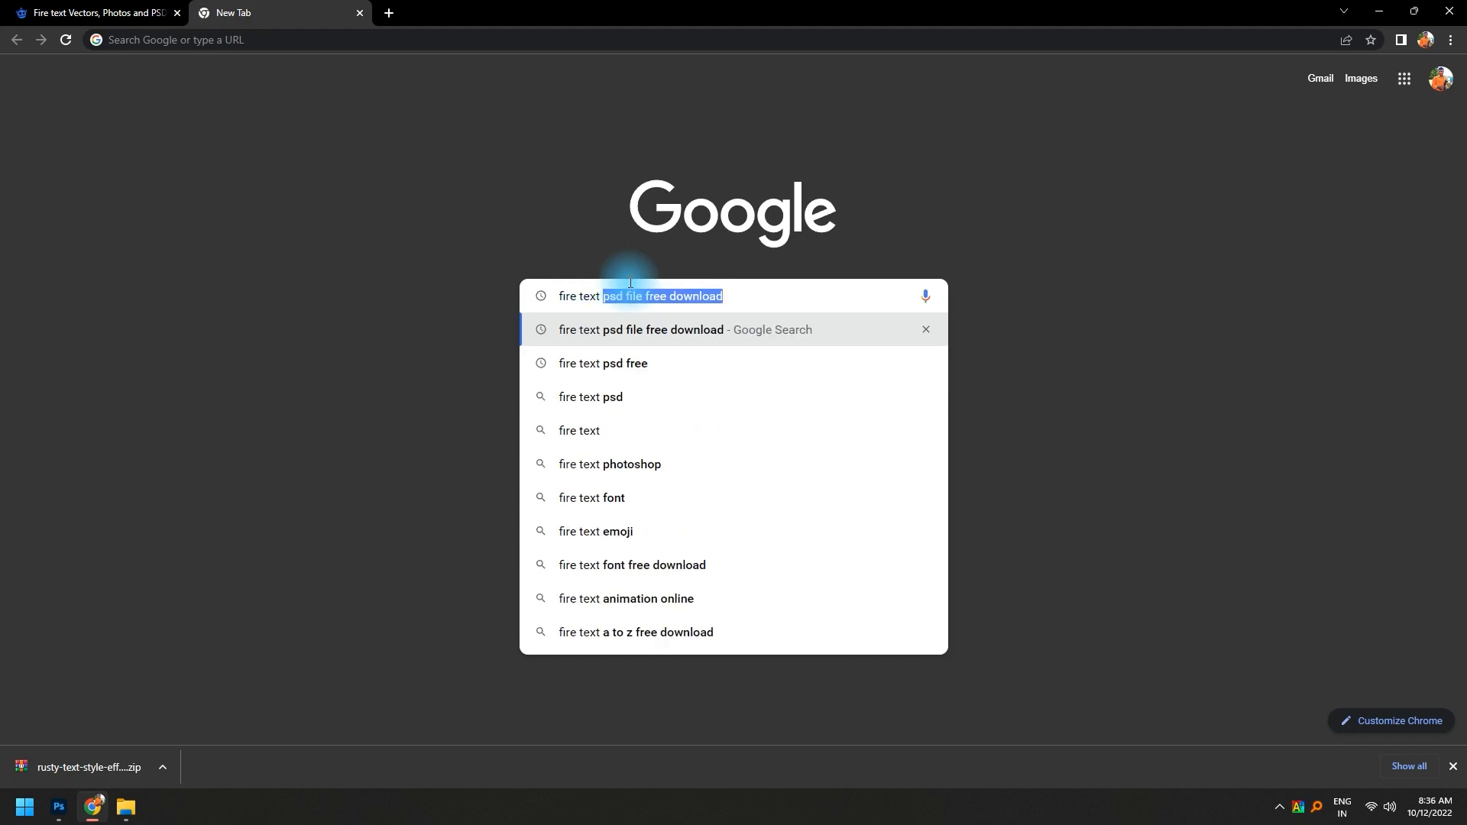
pyautogui.press('Return')
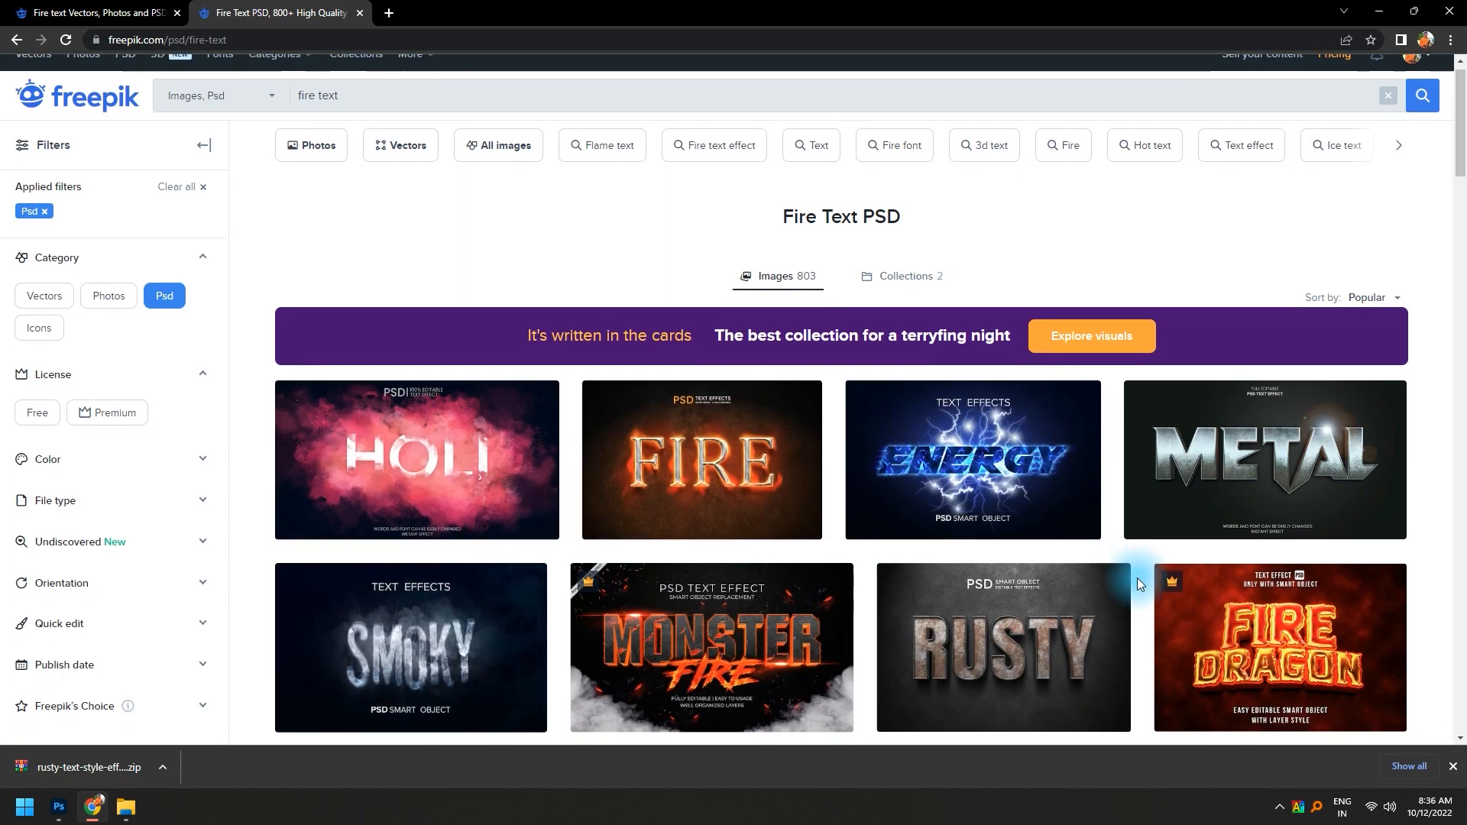
# - Preview the free "Fire text style effect" PSD in the Freepik results, then close it and dismiss the banner ad
pyautogui.scroll(-3, 1137, 578)
pyautogui.click(751, 264)
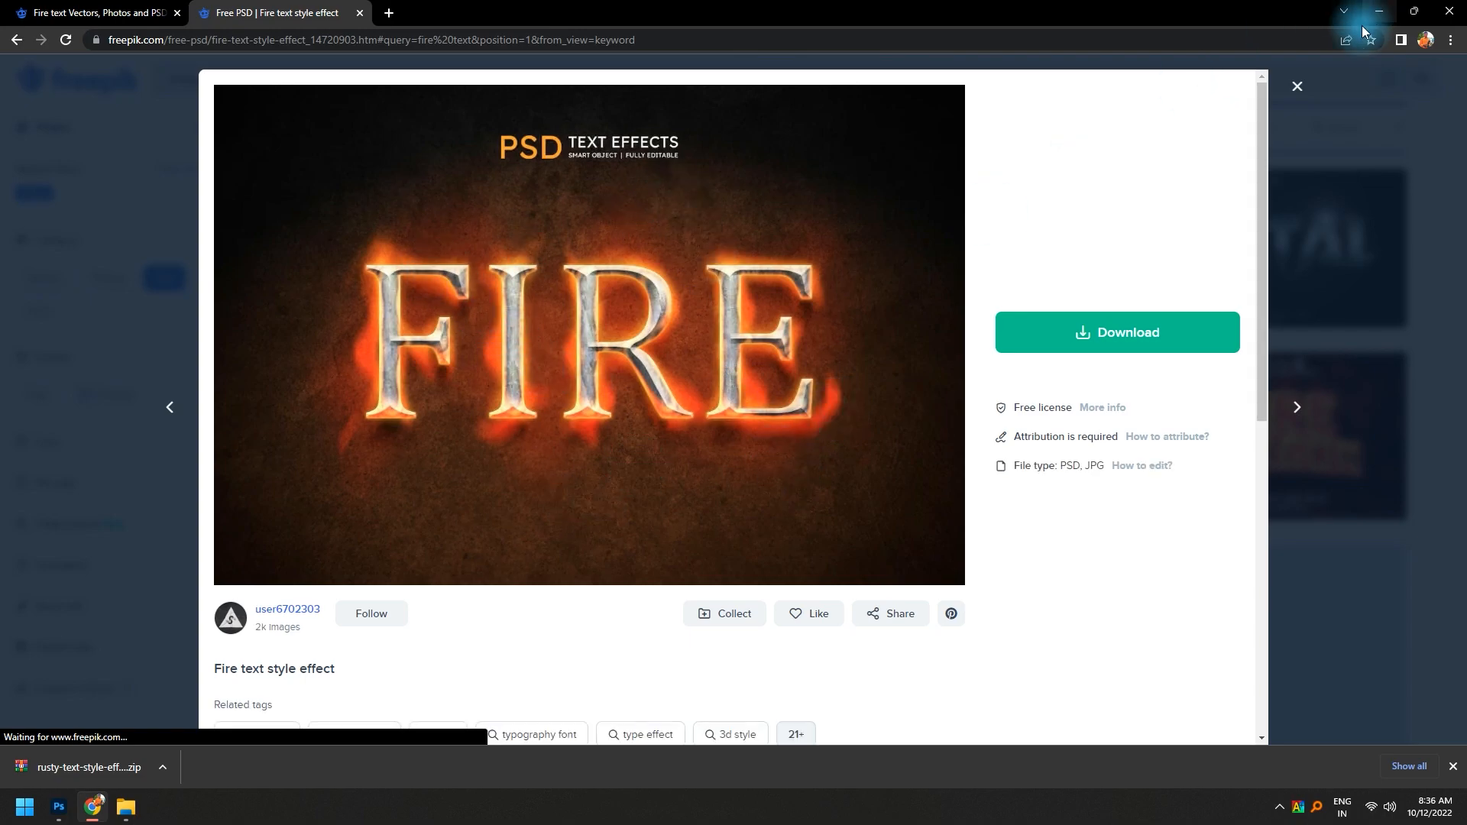
pyautogui.click(1297, 87)
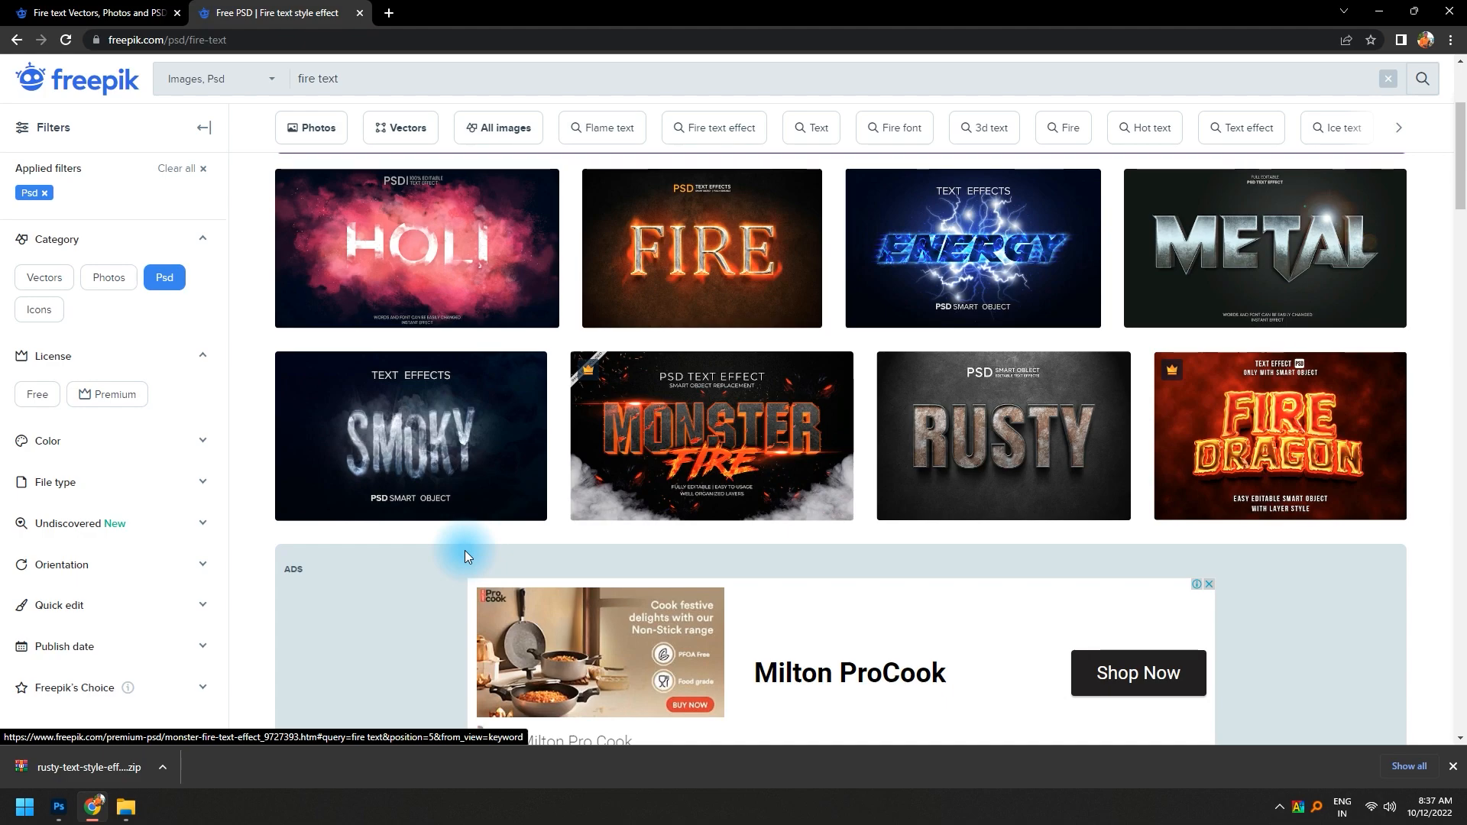
pyautogui.click(1209, 585)
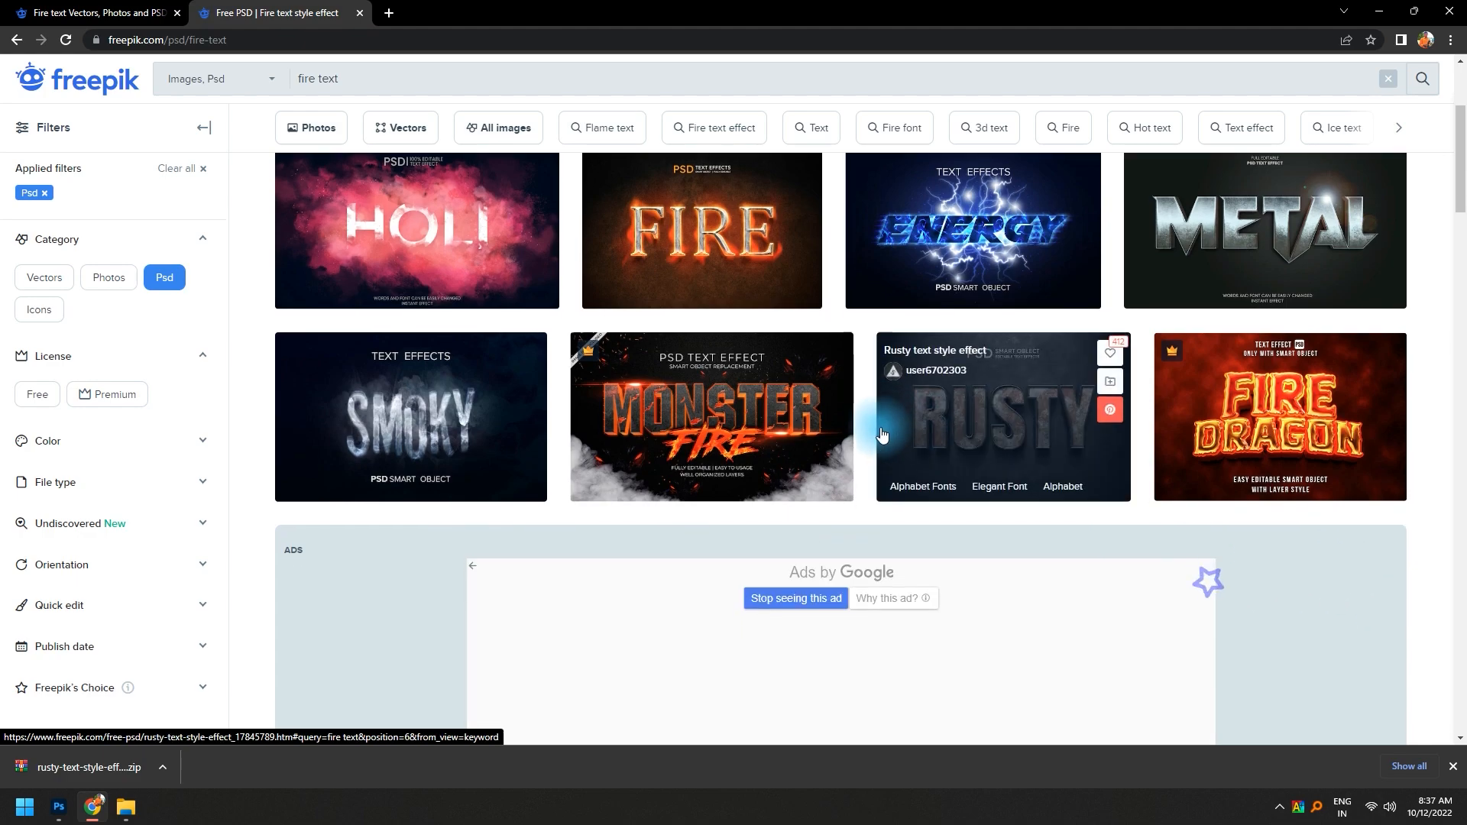
# - Check the licence of the premium "Fire text effect photoshop with flying spark" PSD further down the results and close its preview
pyautogui.scroll(-9, 871, 457)
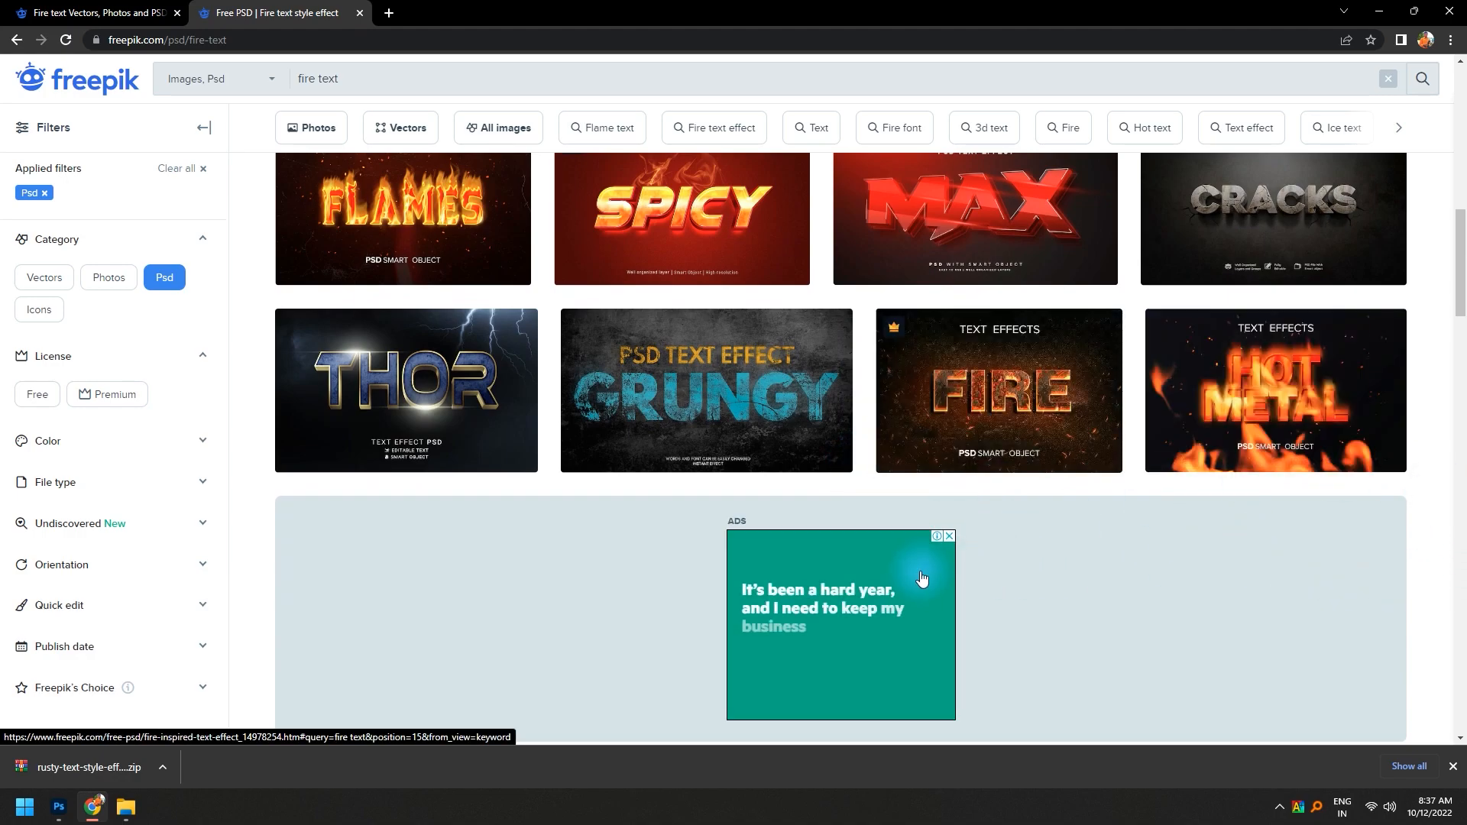
pyautogui.click(949, 536)
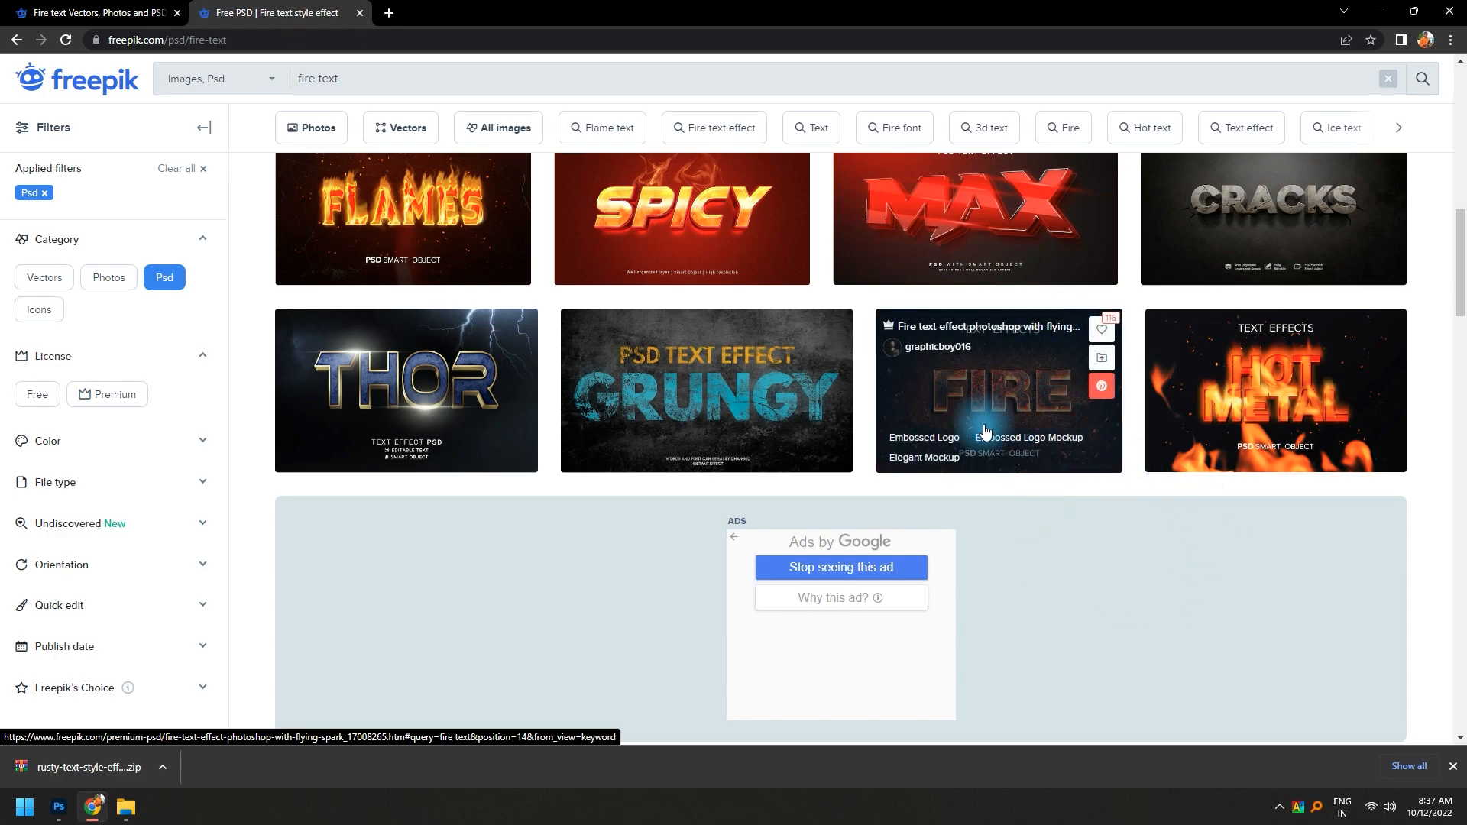
pyautogui.click(1023, 386)
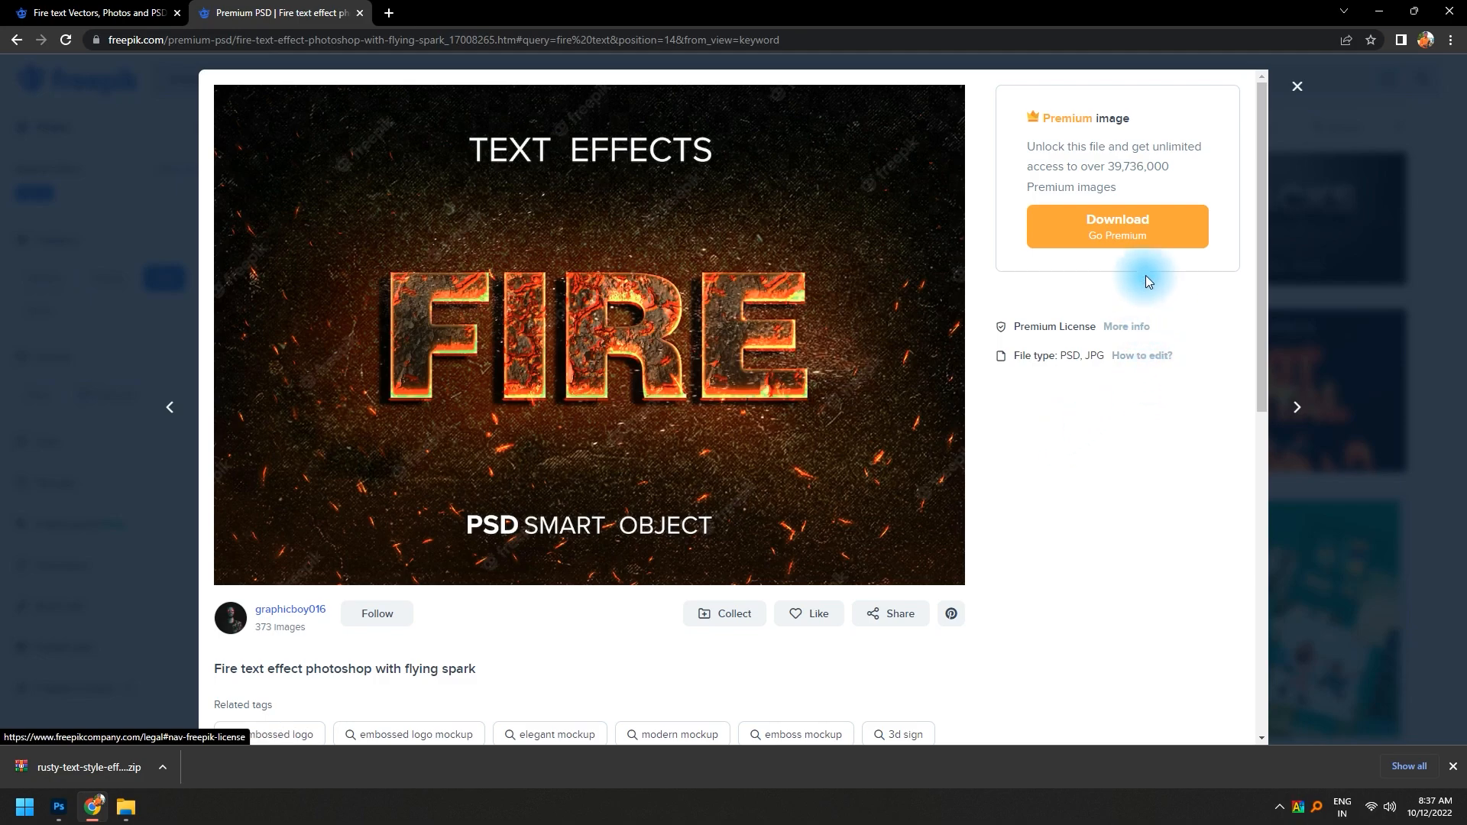
pyautogui.click(1297, 86)
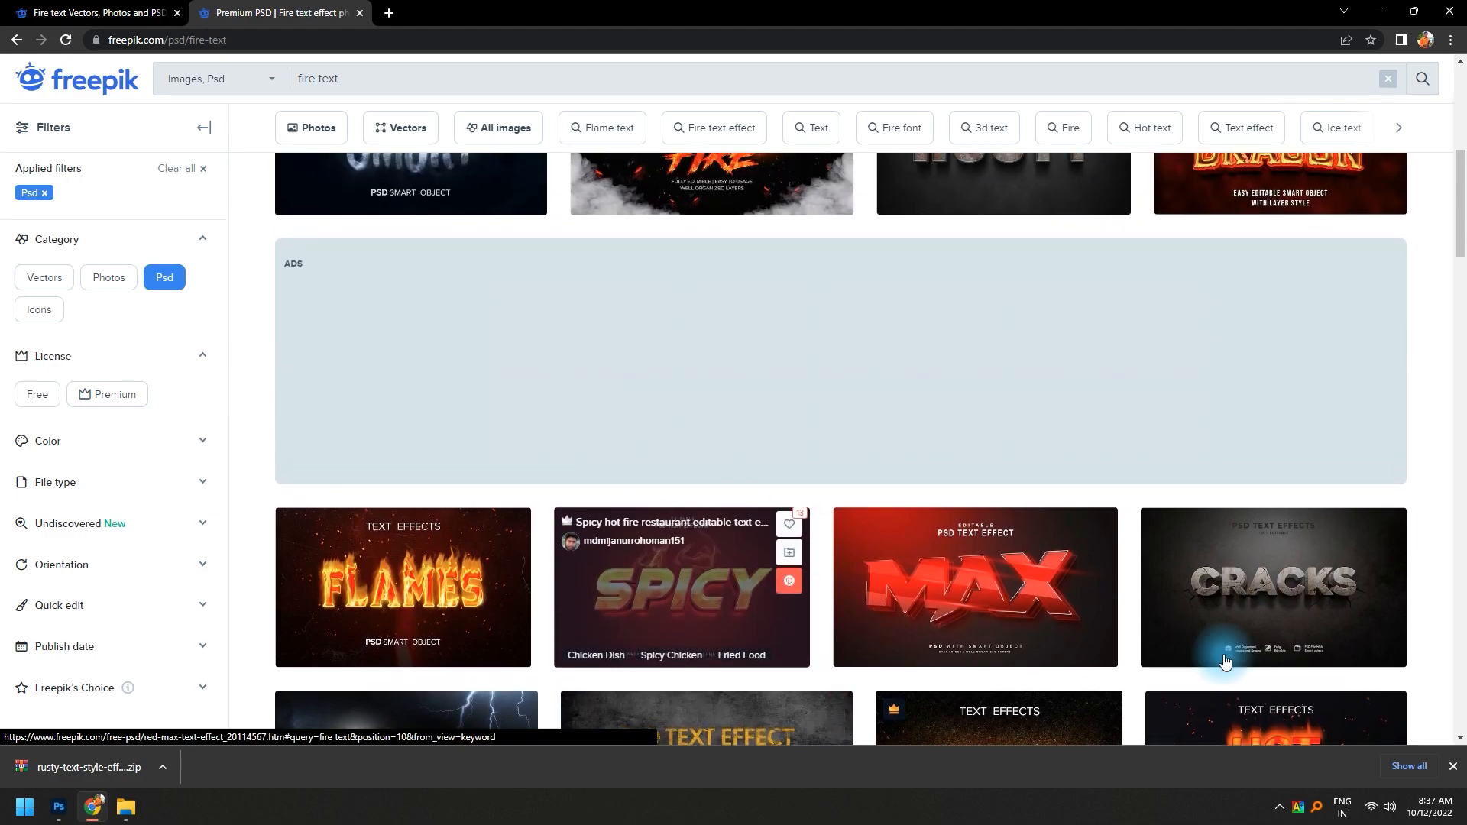
# - Find the free "Rusty text style effect" PSD with teal and orange lettering further down the results and start its free download
pyautogui.scroll(4, 1291, 641)
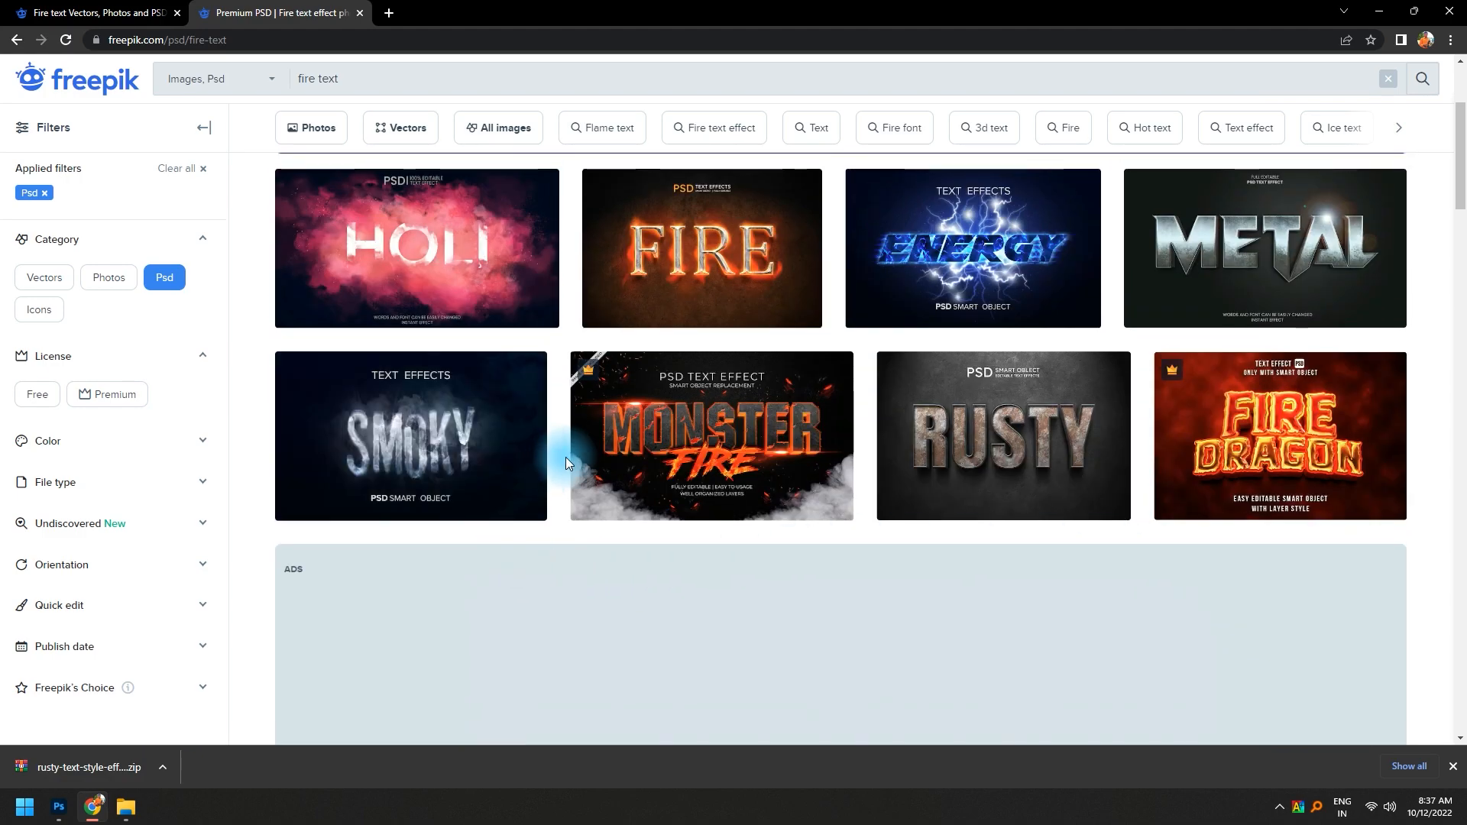
pyautogui.scroll(-10, 753, 593)
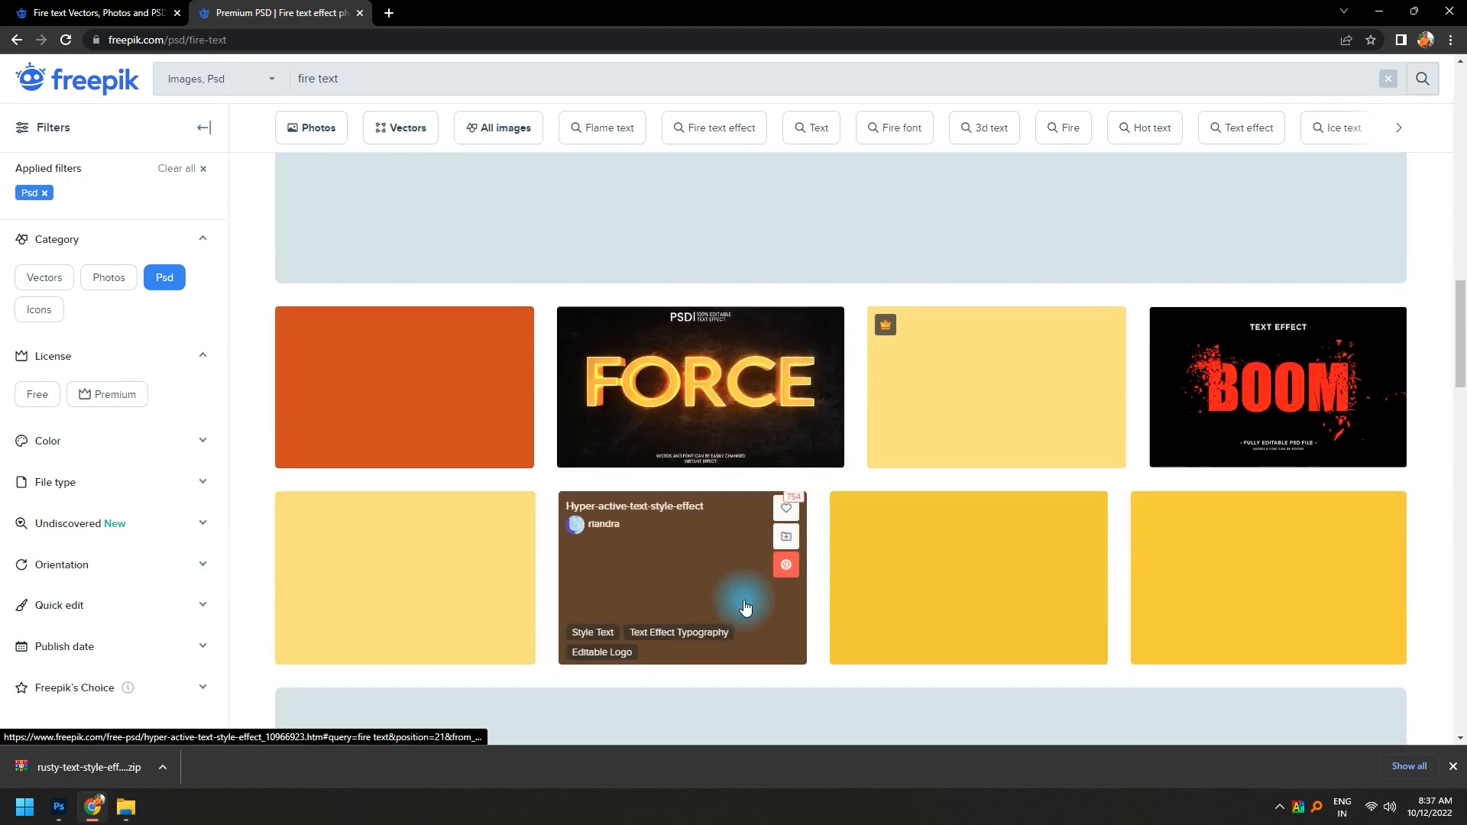
pyautogui.scroll(-4, 747, 608)
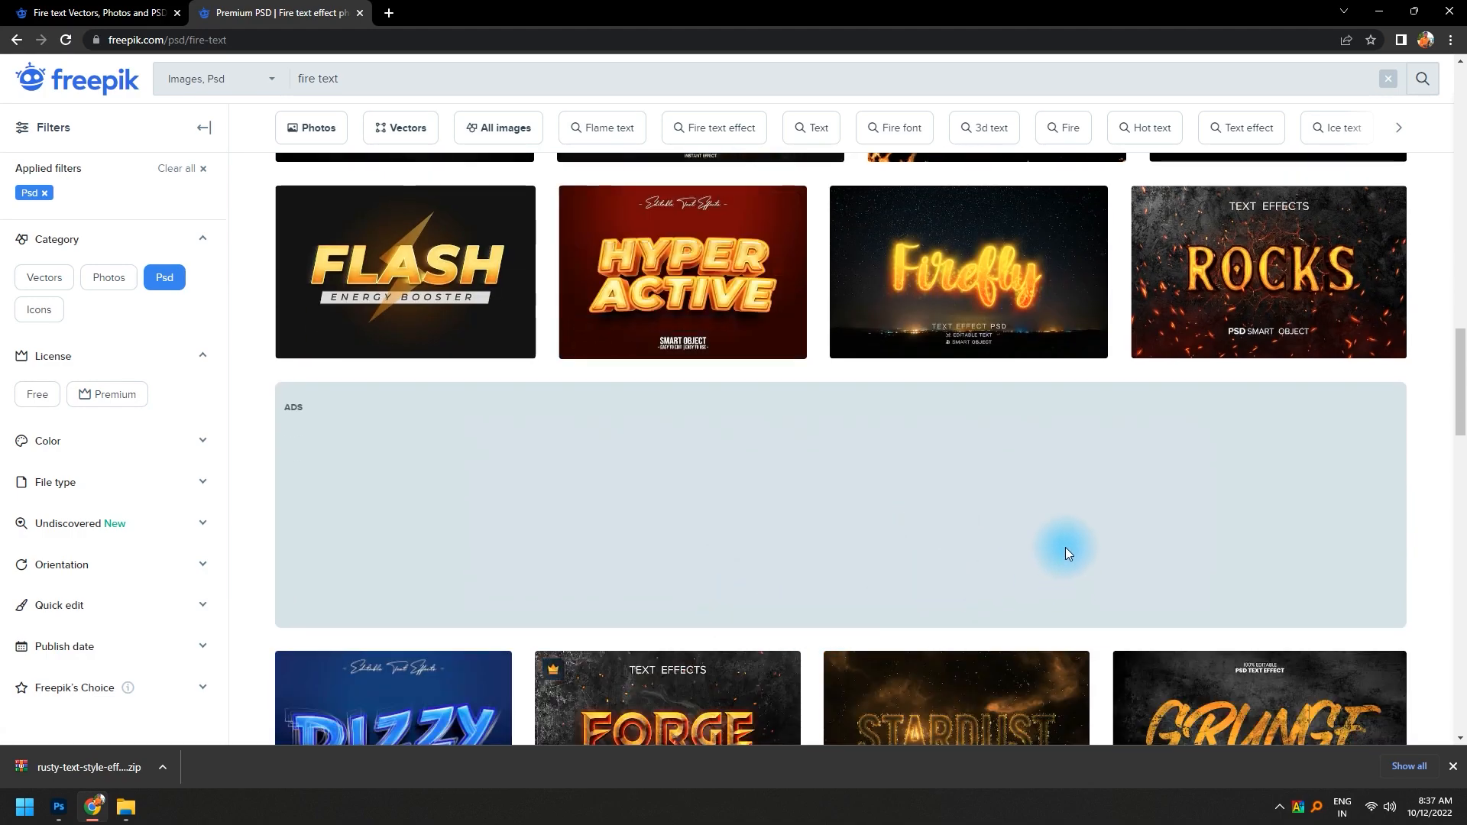
pyautogui.scroll(-4, 1138, 517)
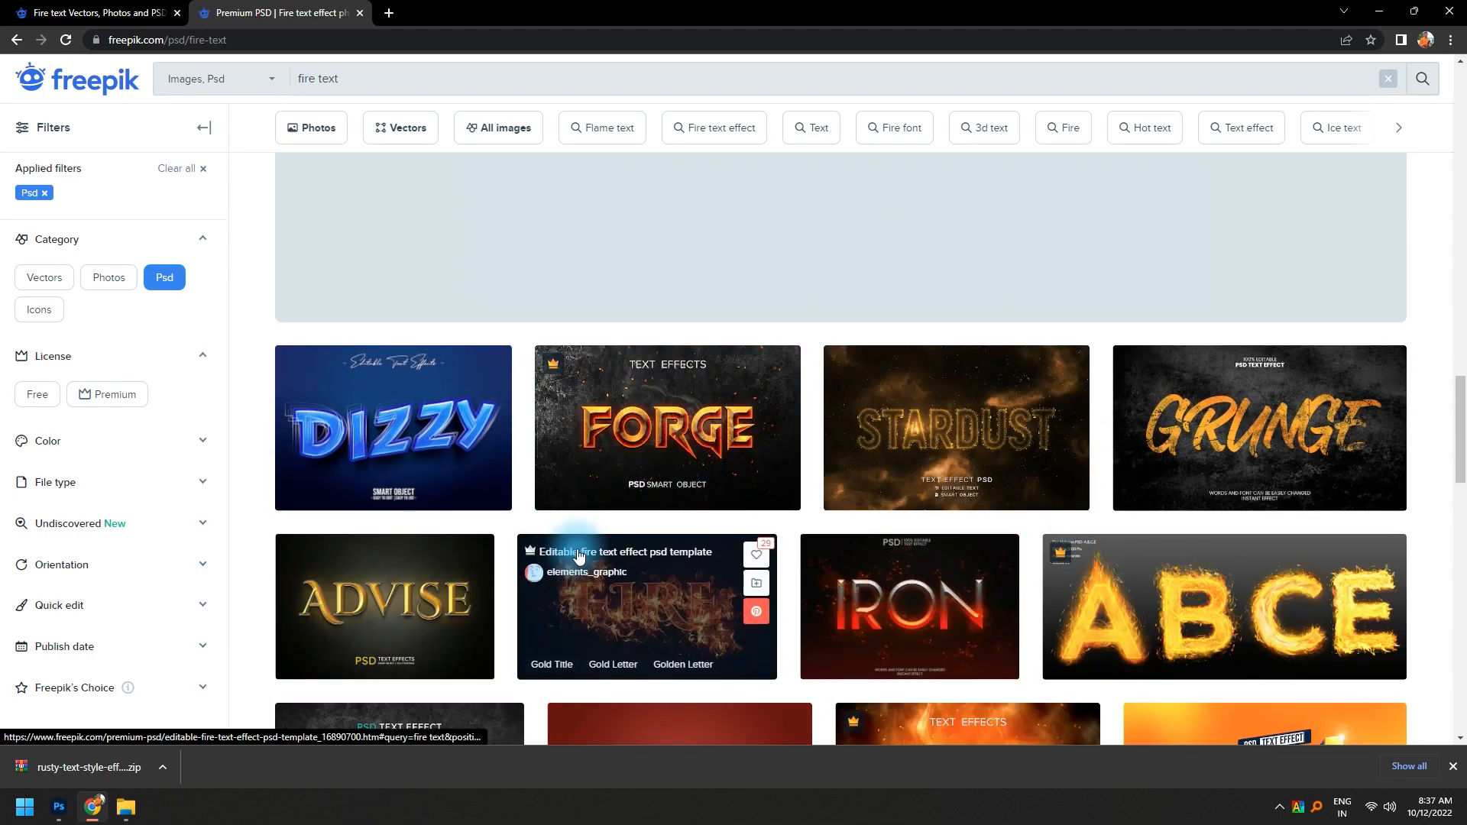
pyautogui.scroll(-3, 411, 631)
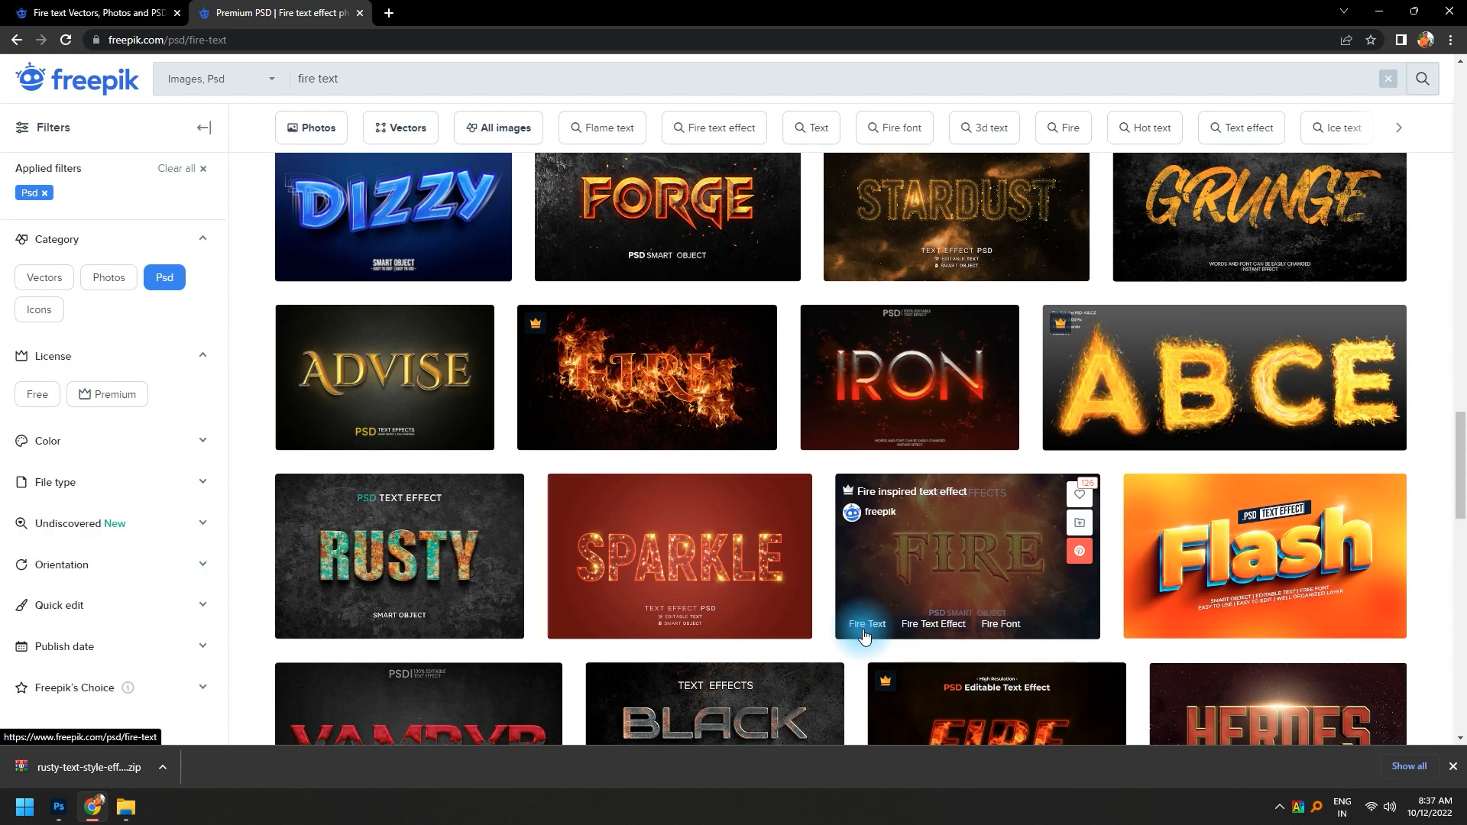
pyautogui.click(424, 555)
pyautogui.click(1137, 337)
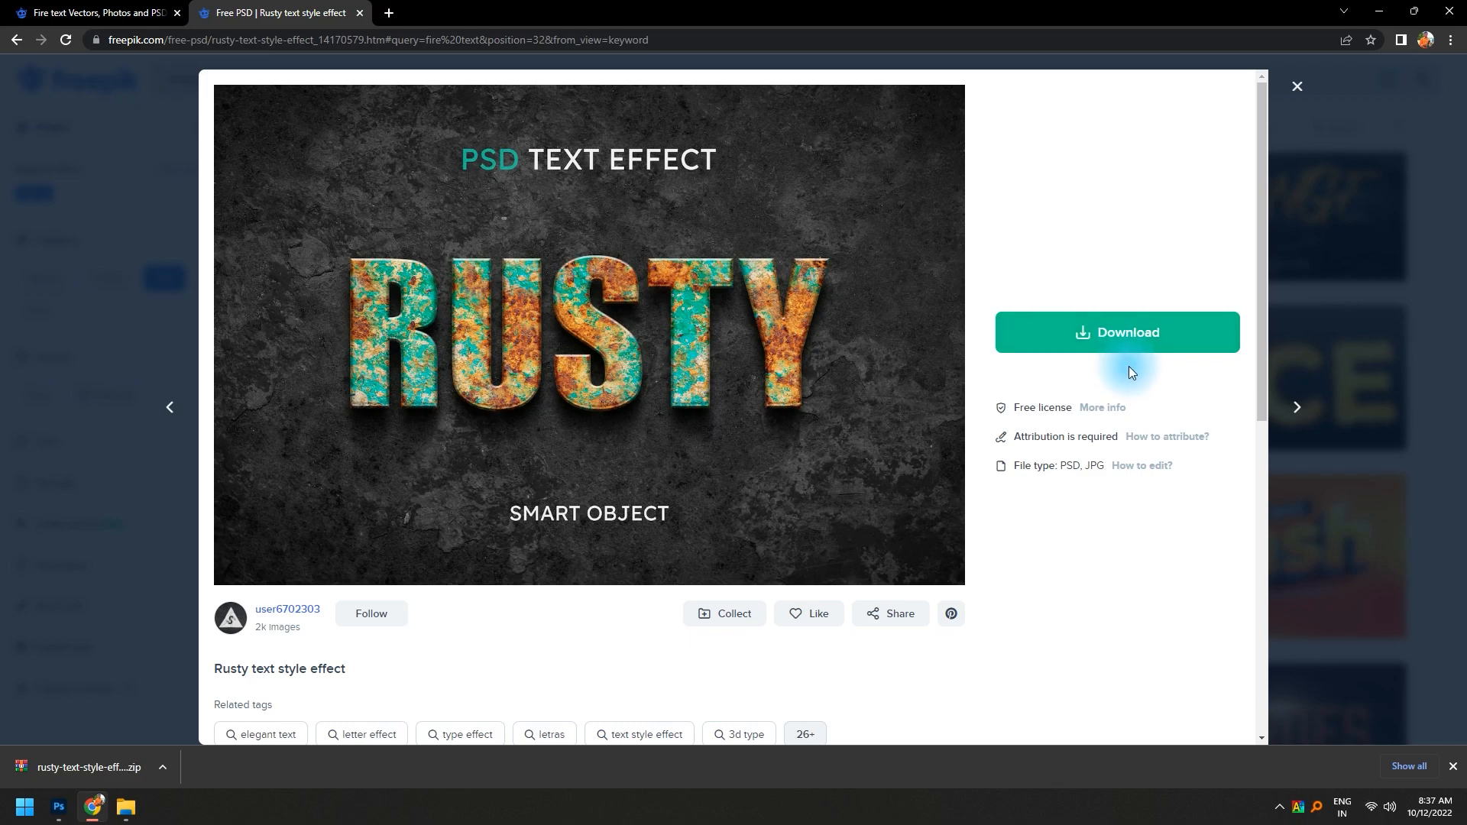
pyautogui.click(1117, 346)
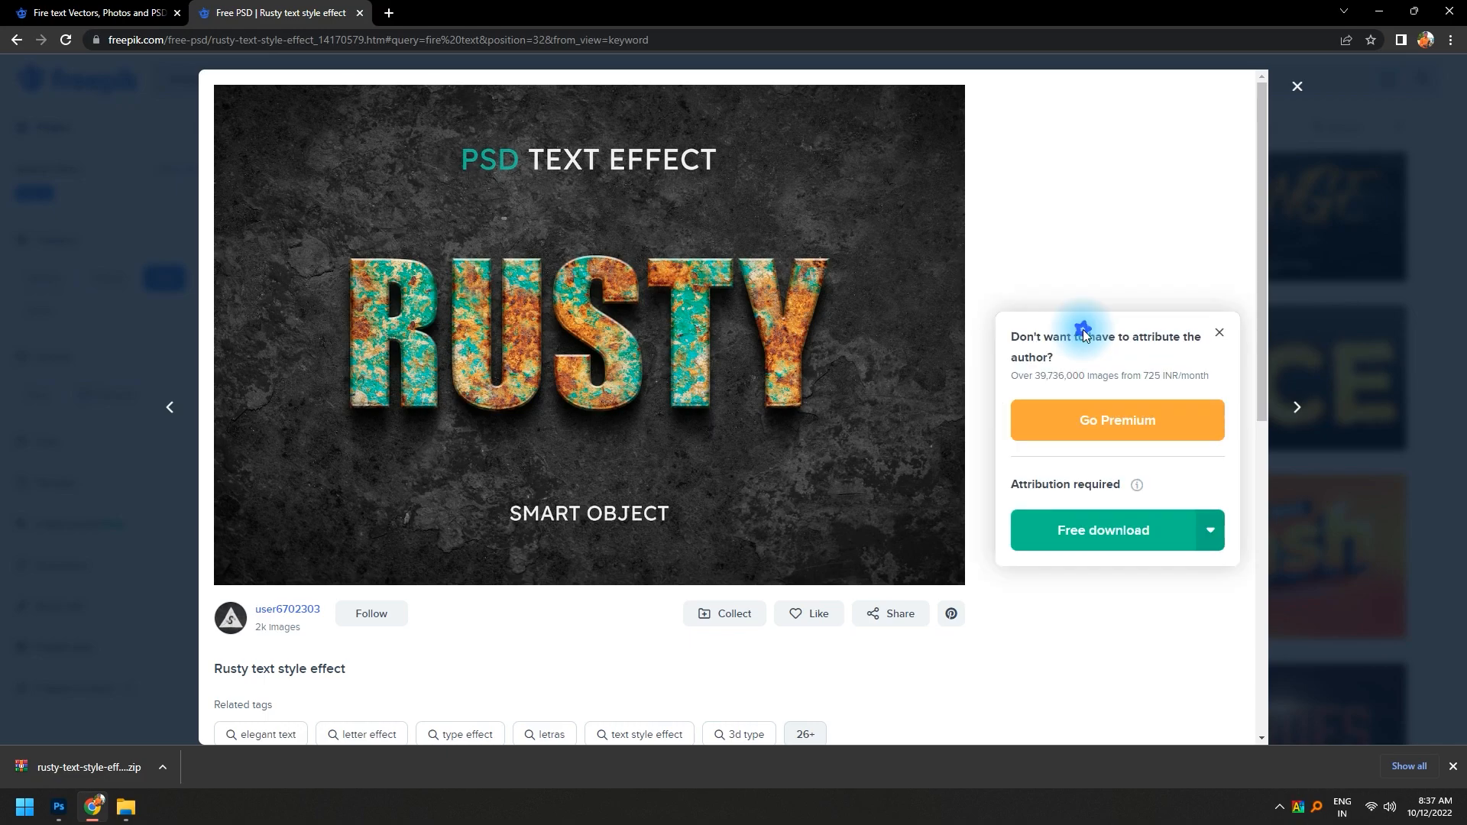
pyautogui.click(1123, 537)
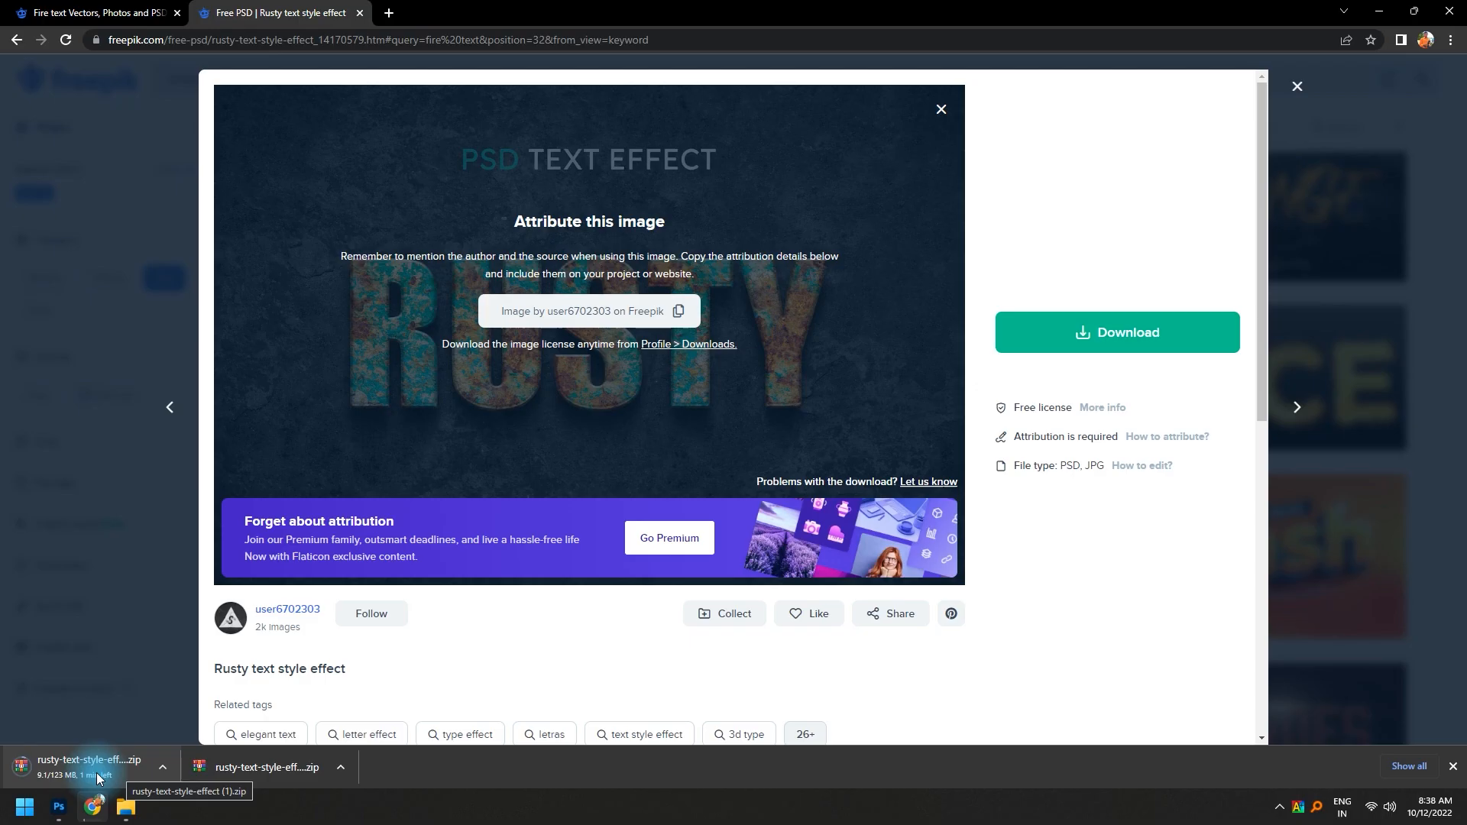
# - Switch to File Explorer and extract the rusty-text-style-effect archive in Downloads to its default destination folder
pyautogui.click(126, 807)
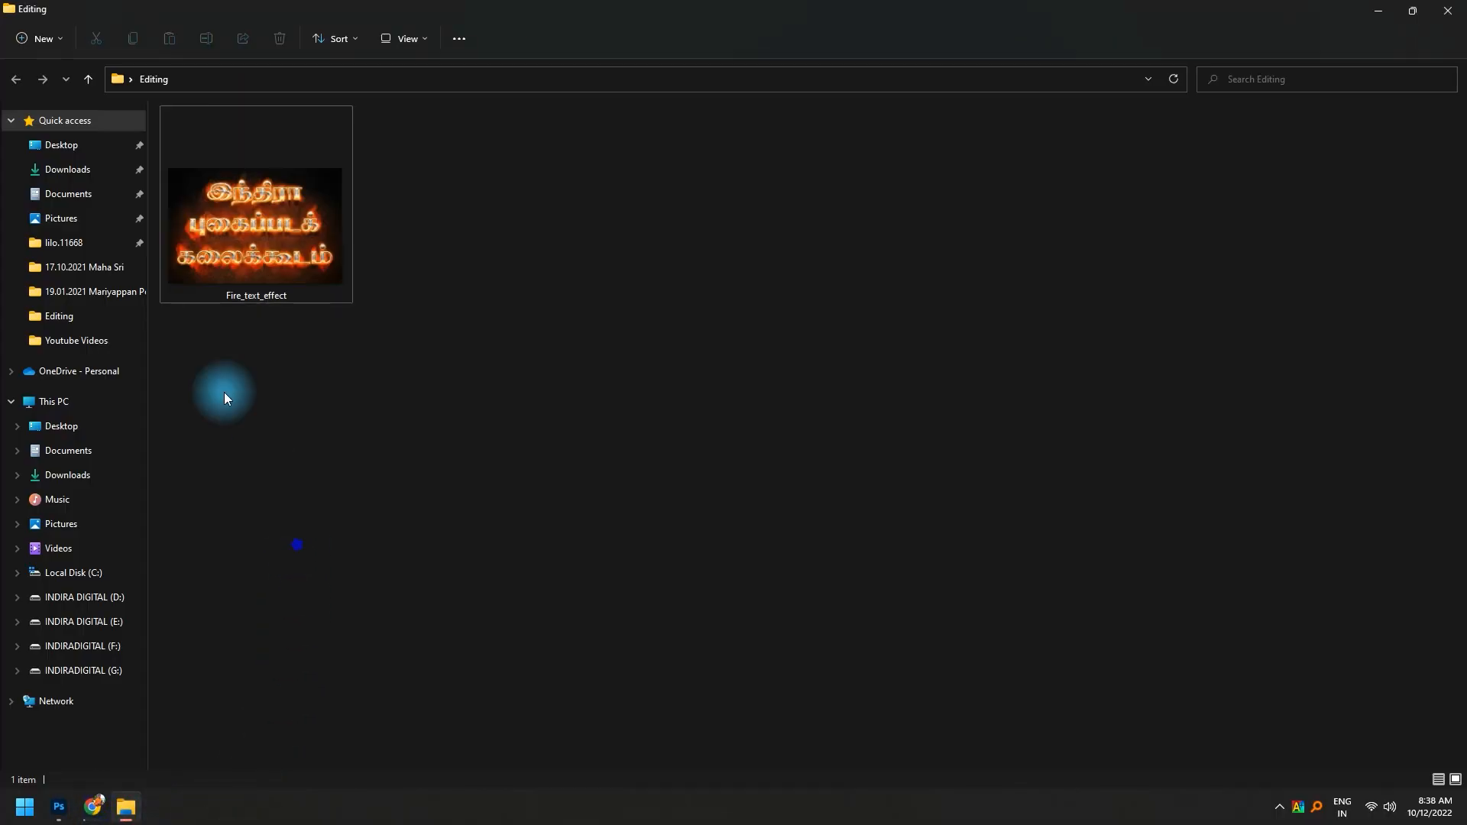
pyautogui.click(68, 169)
pyautogui.click(392, 183)
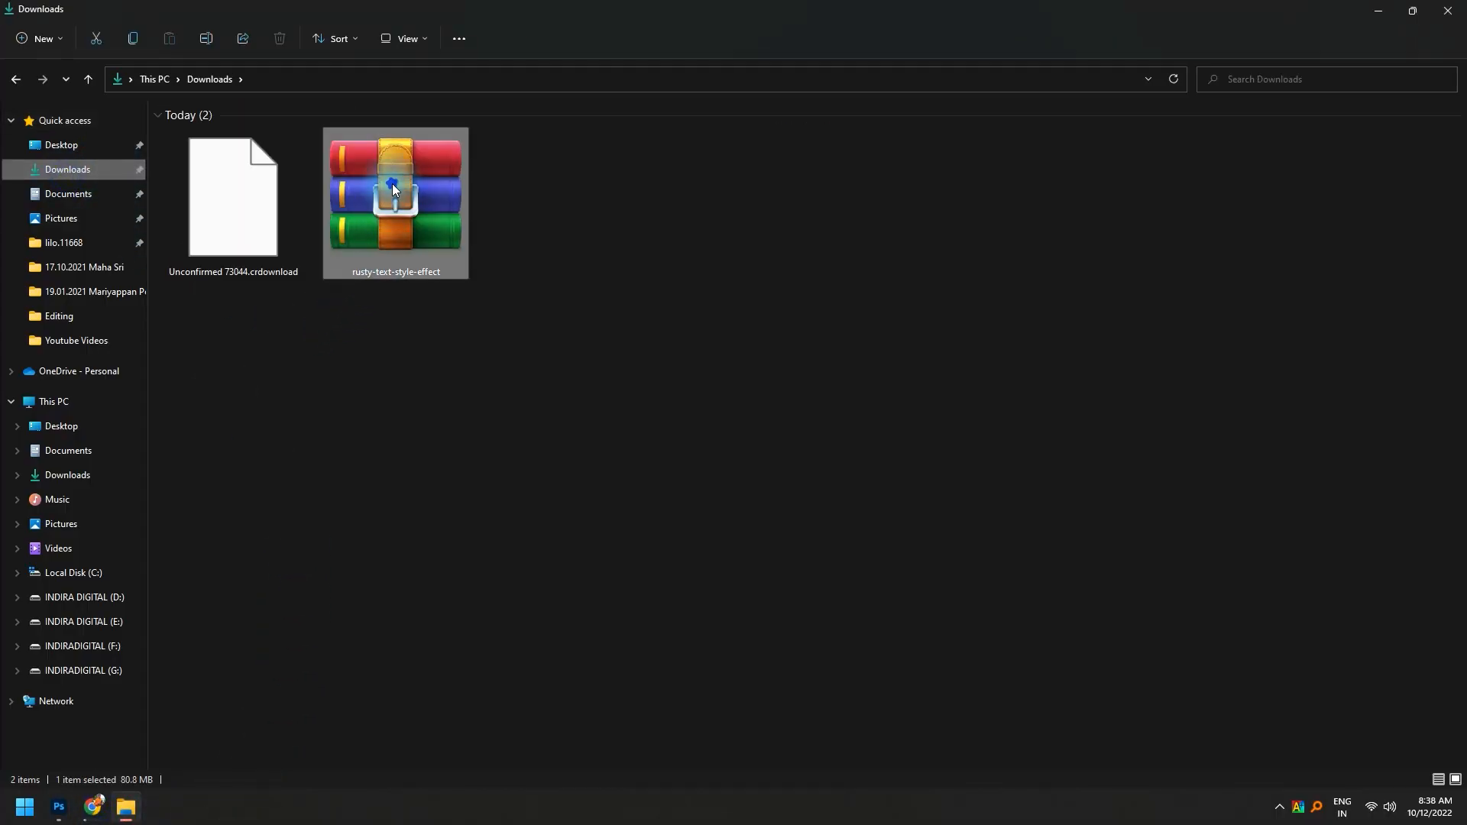
pyautogui.rightClick(392, 183)
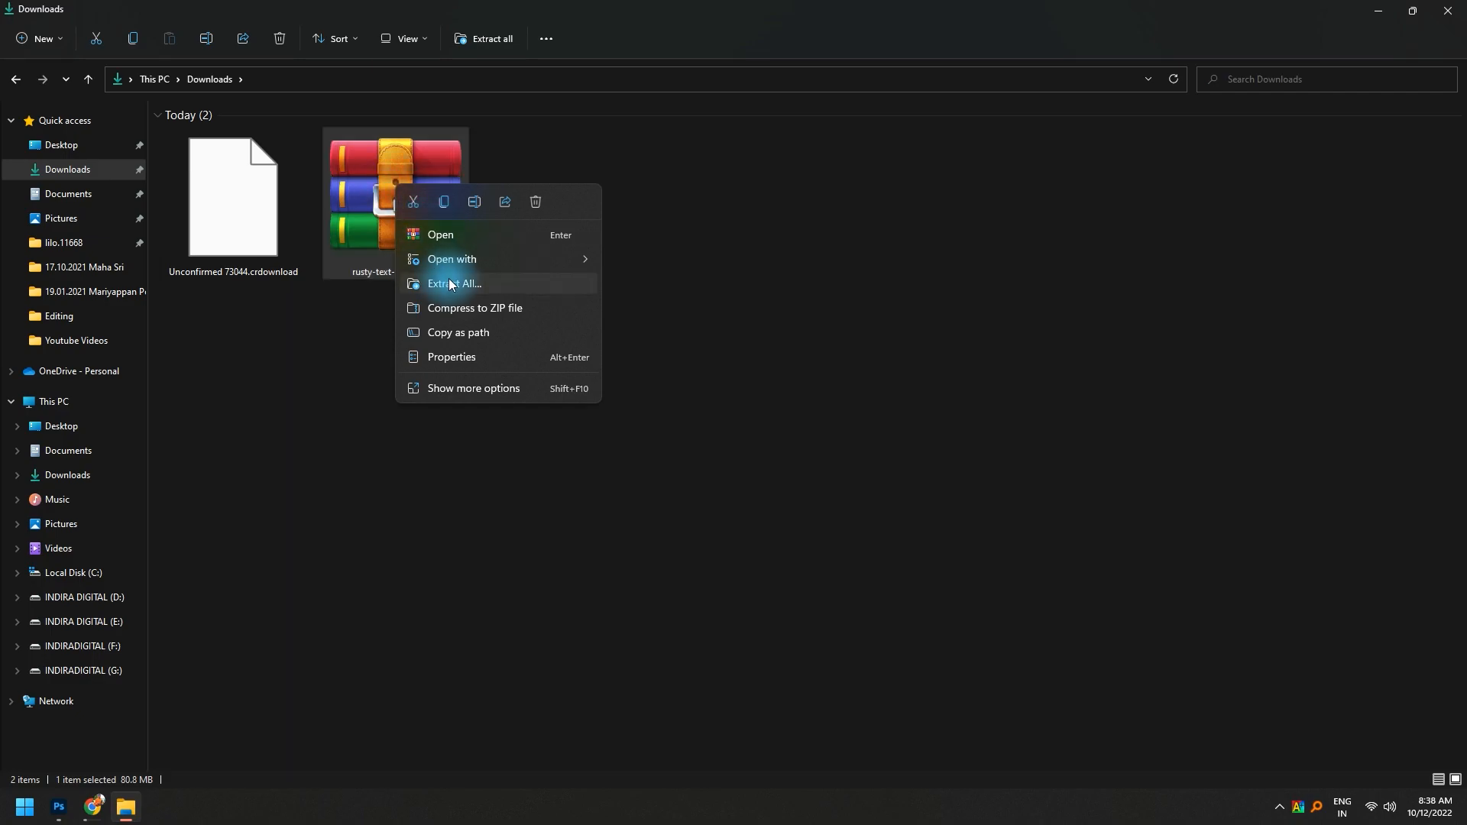
pyautogui.click(461, 390)
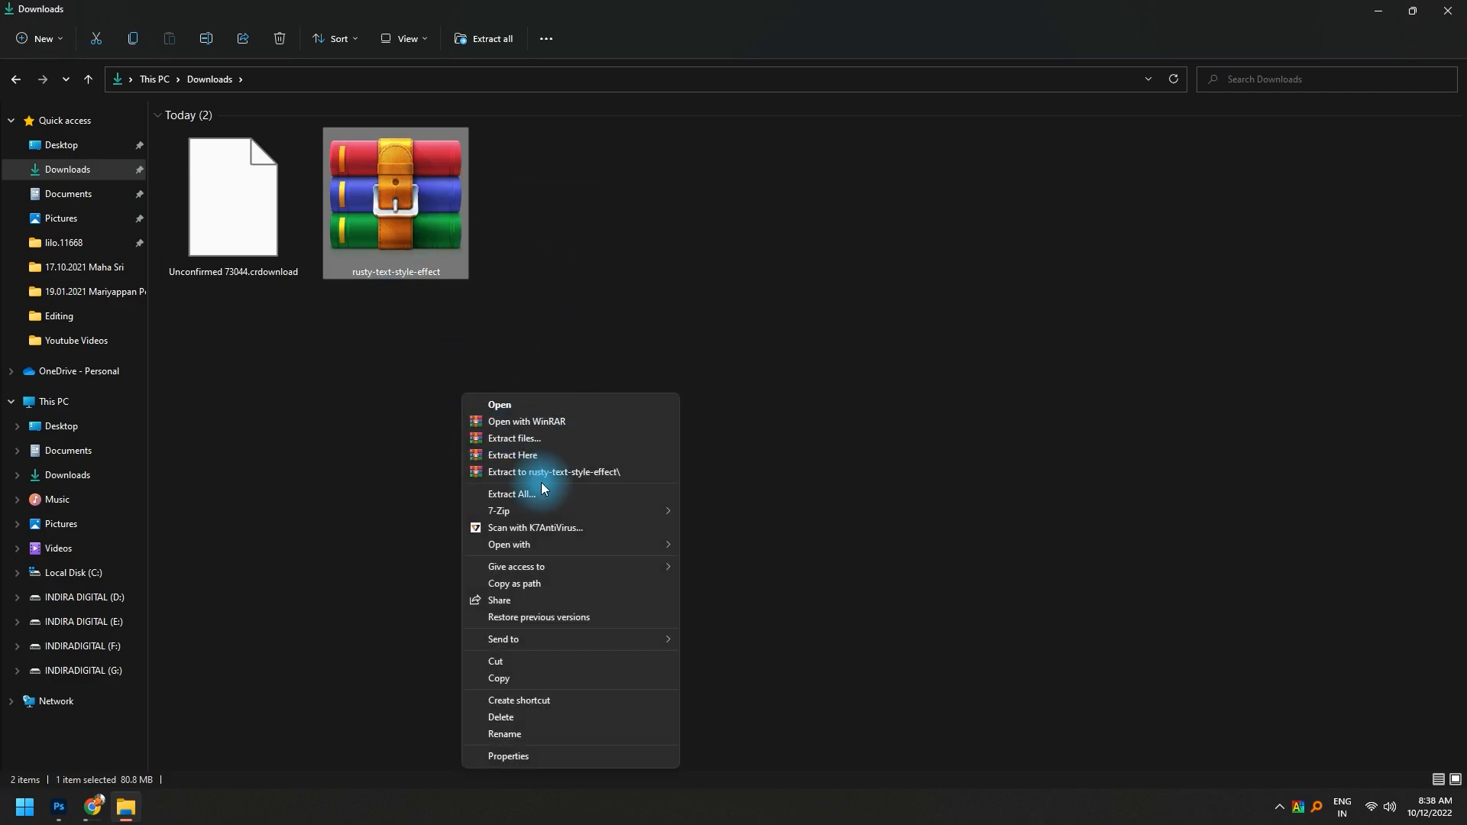
pyautogui.click(524, 439)
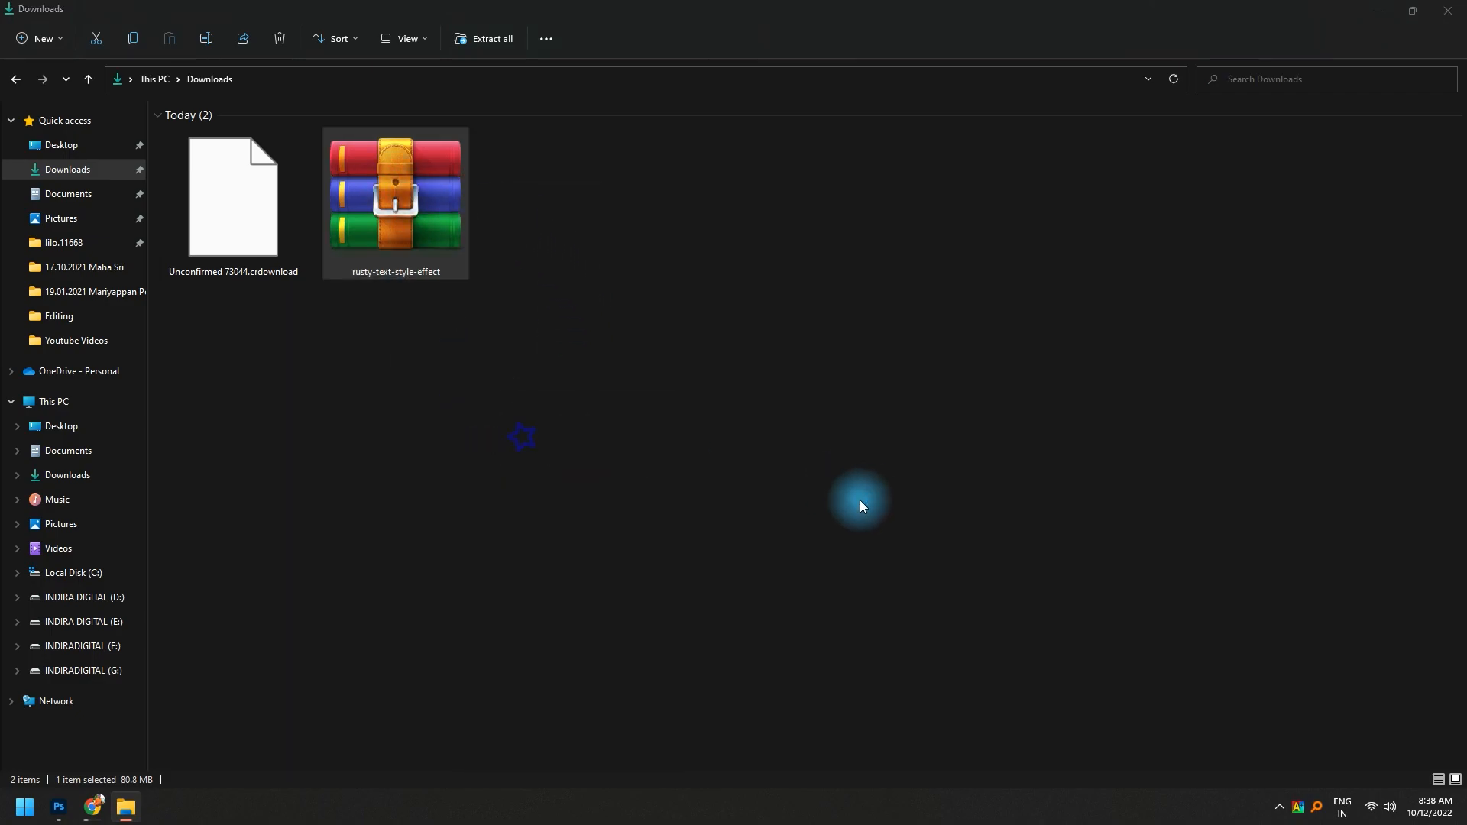
pyautogui.press('Return')
# - Open the extracted rusty-text-style-effect folder, view the Rusty_5 PSD in the image viewer and close it
pyautogui.click(401, 223)
pyautogui.doubleClick(401, 223)
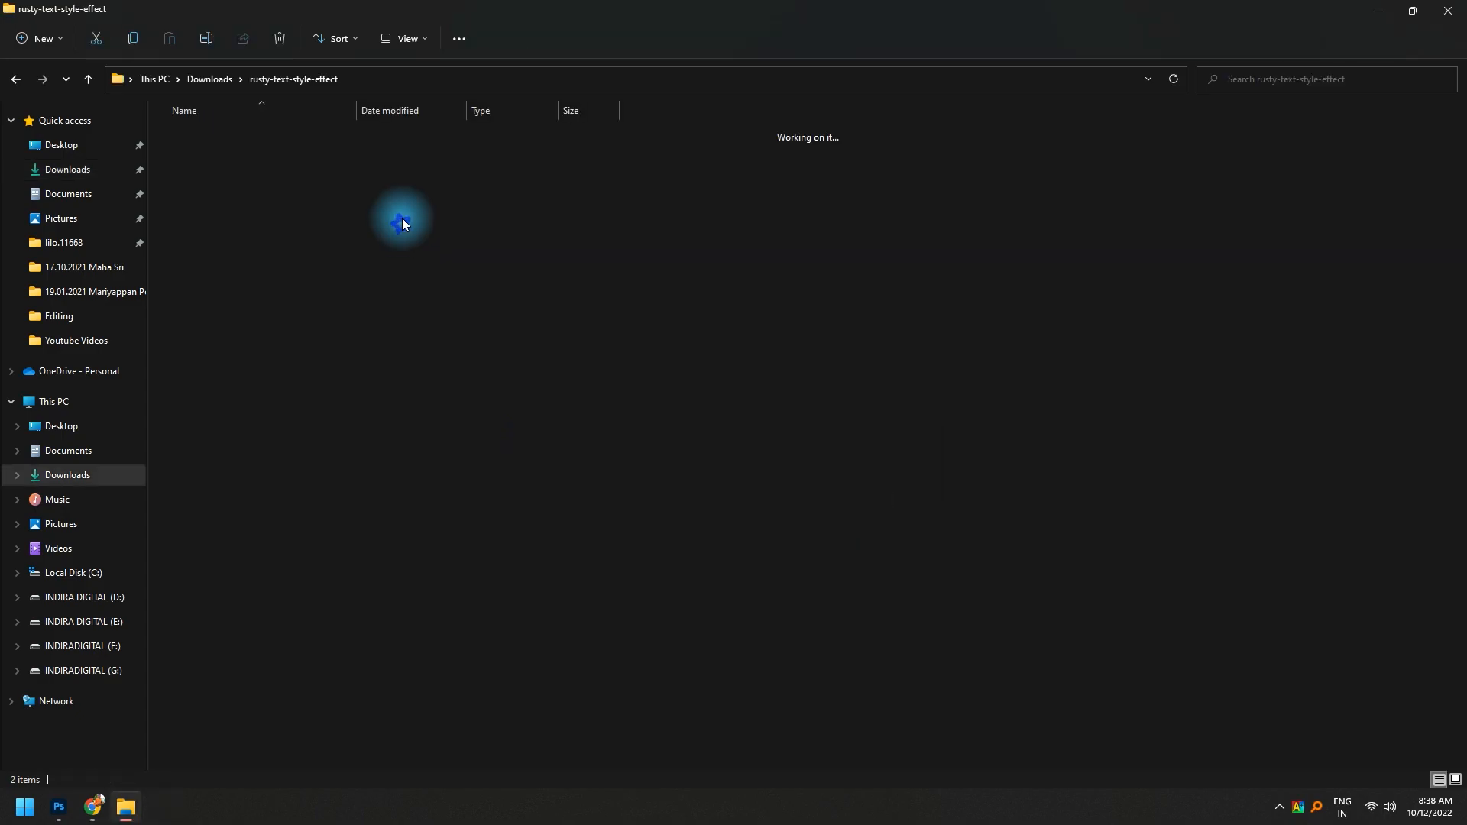
pyautogui.click(281, 181)
pyautogui.doubleClick(281, 180)
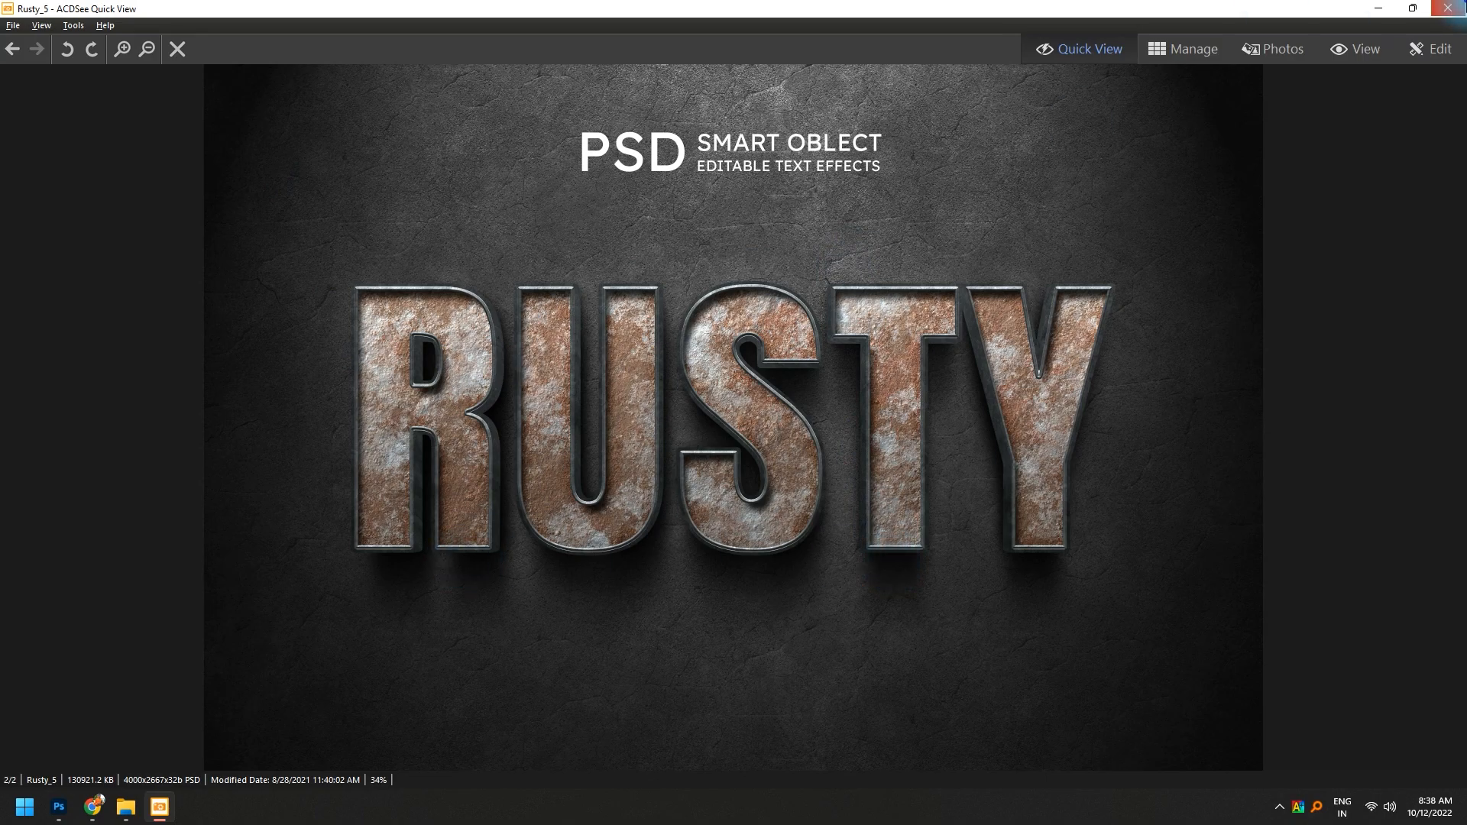
pyautogui.press('Escape')
# - Return to Chrome, download the free "Fire text style effect" PSD from the first row of the Freepik results and close its preview
pyautogui.hotkey('alt', 'Tab')
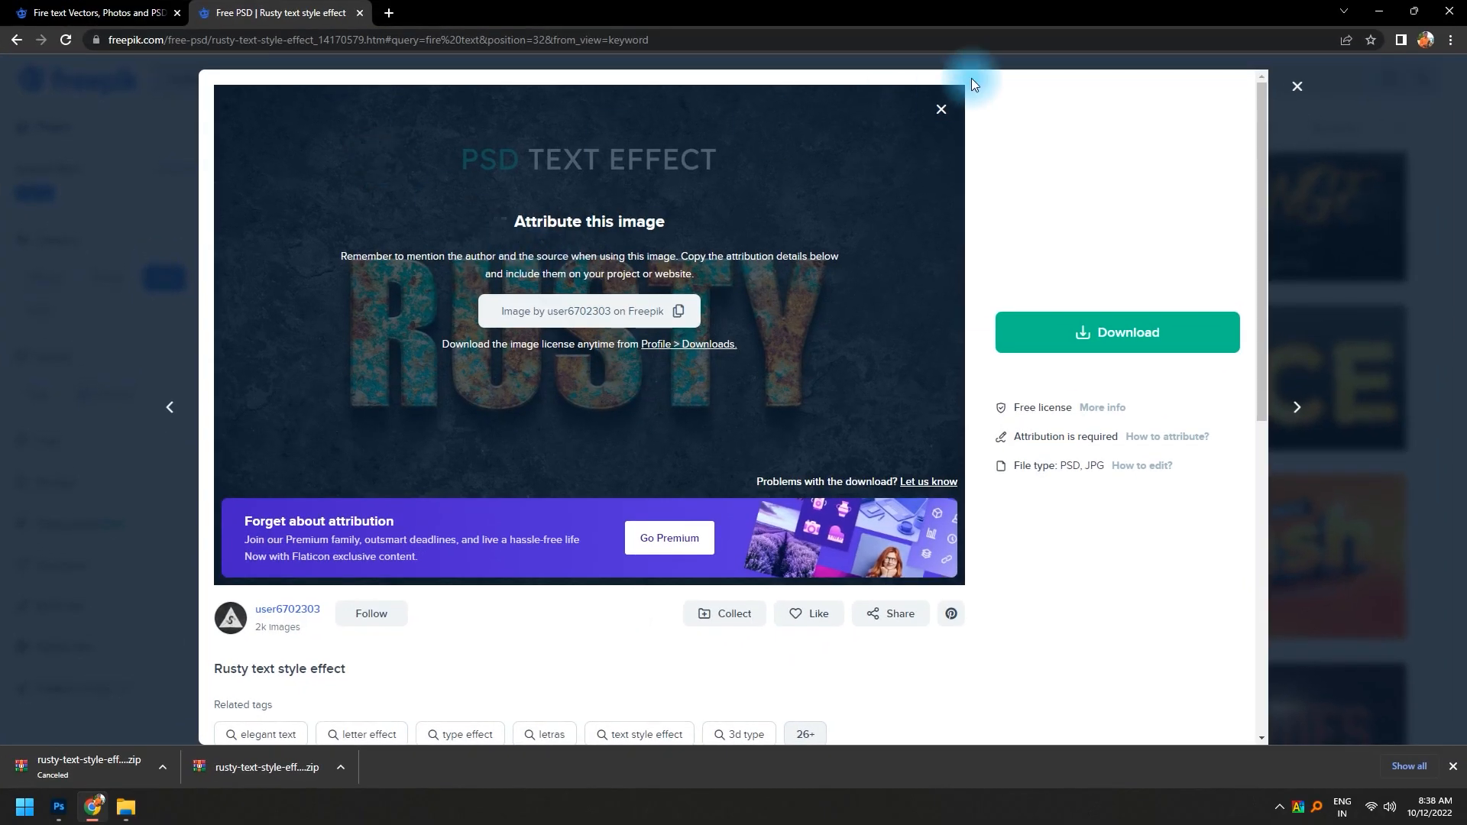
pyautogui.click(1296, 86)
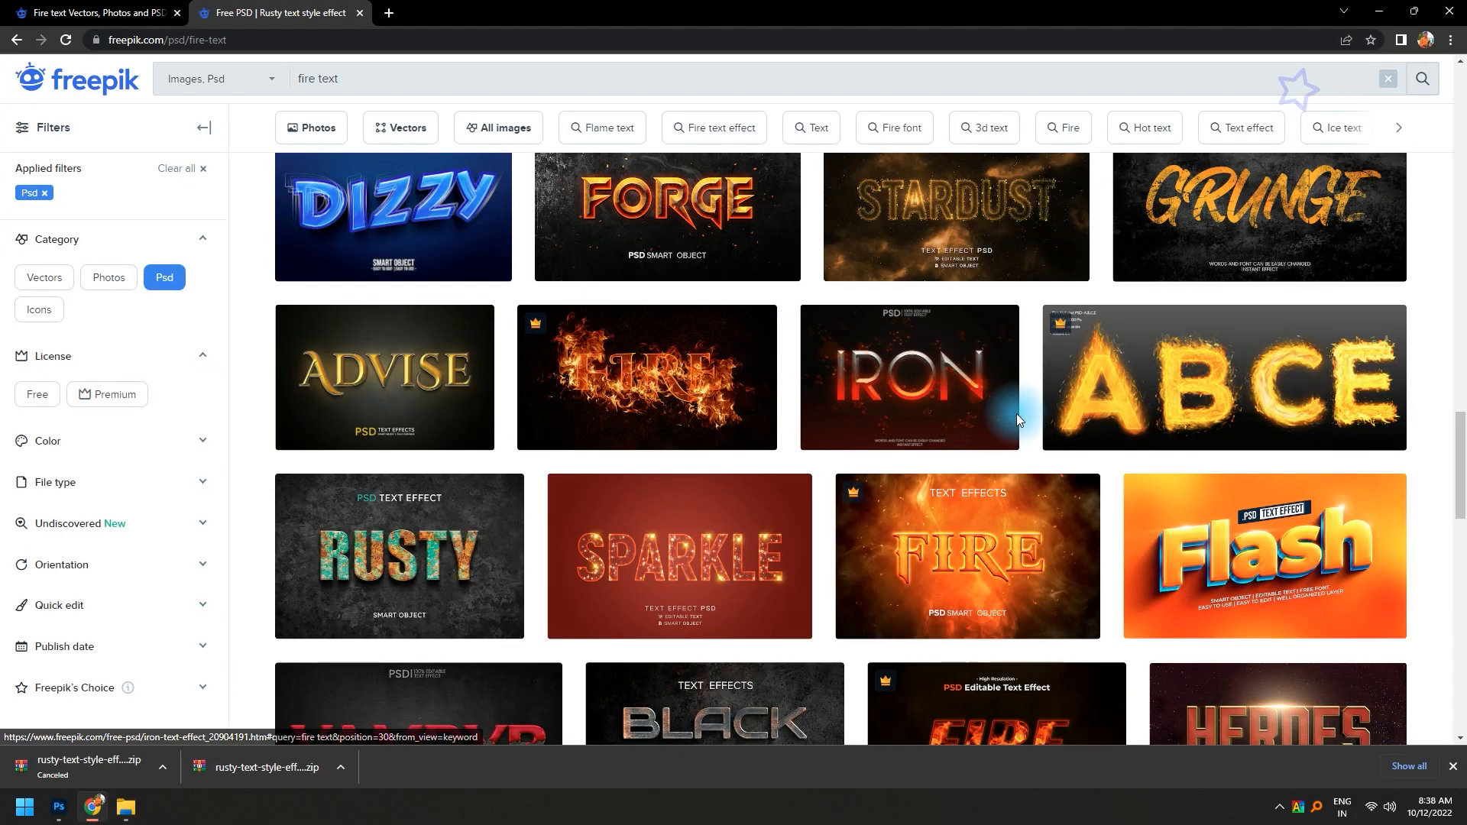
pyautogui.scroll(8, 1238, 596)
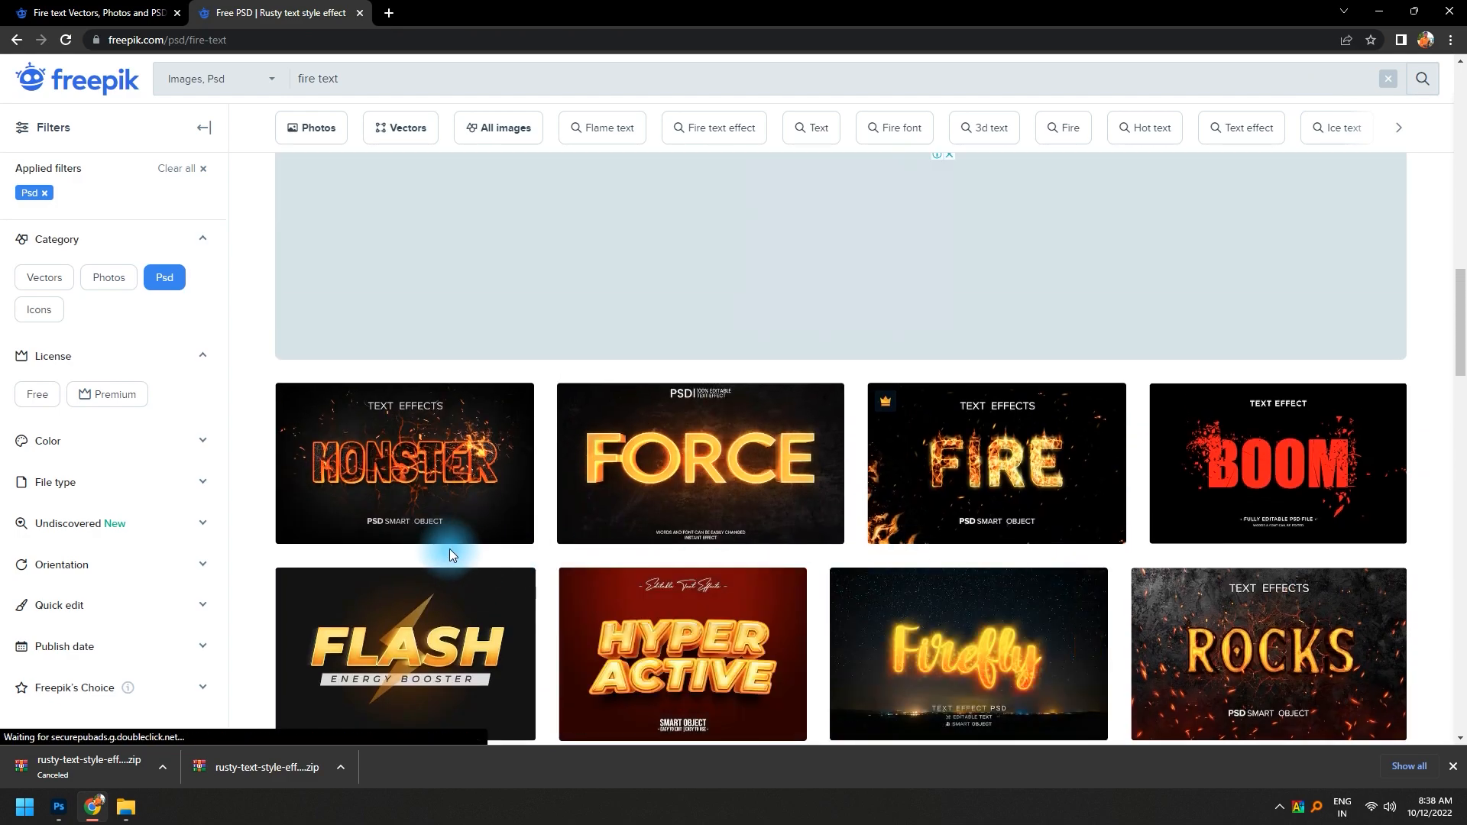
pyautogui.scroll(6, 449, 548)
pyautogui.click(638, 371)
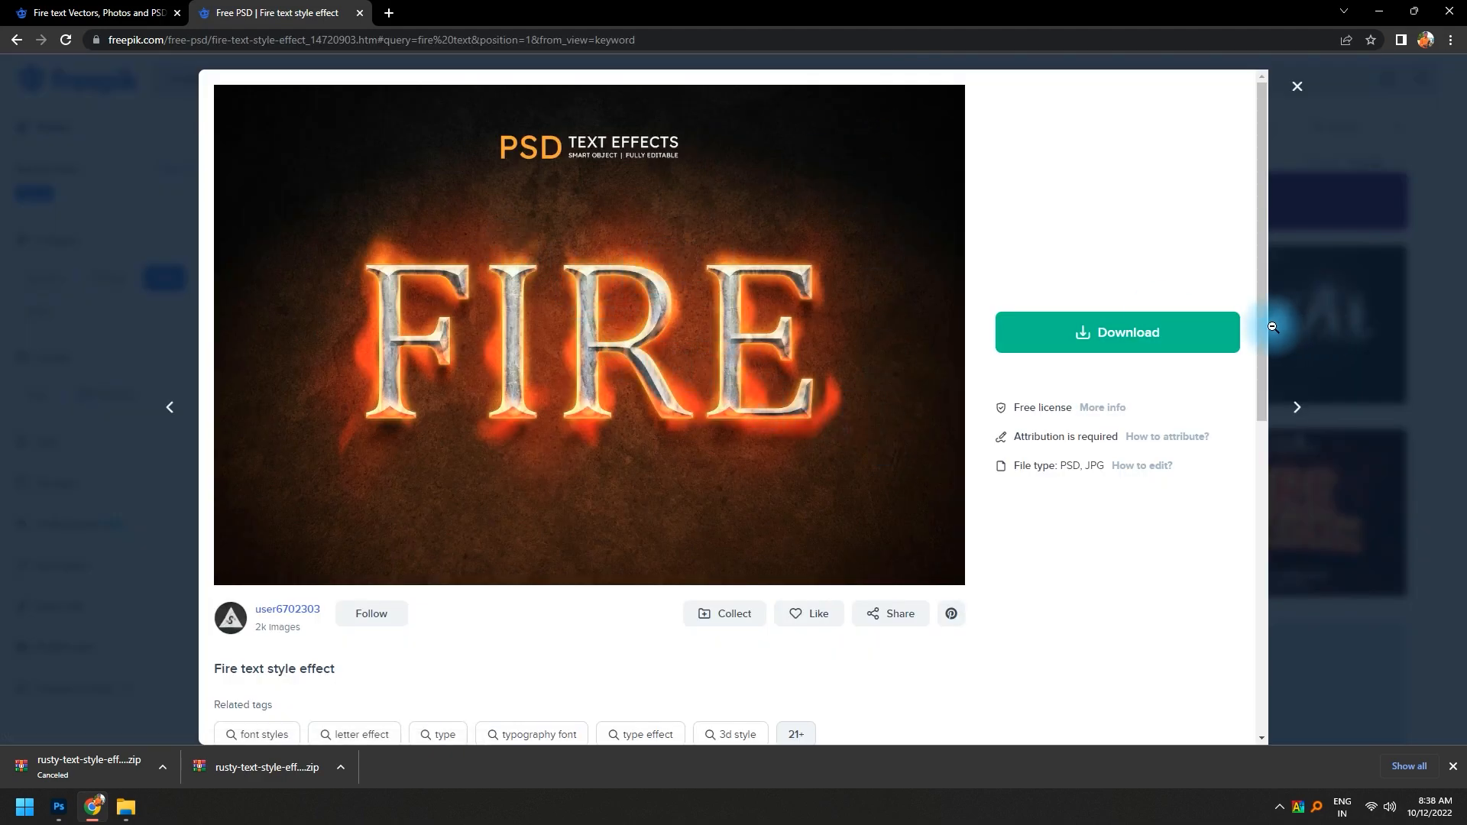
pyautogui.click(1148, 330)
pyautogui.click(1108, 539)
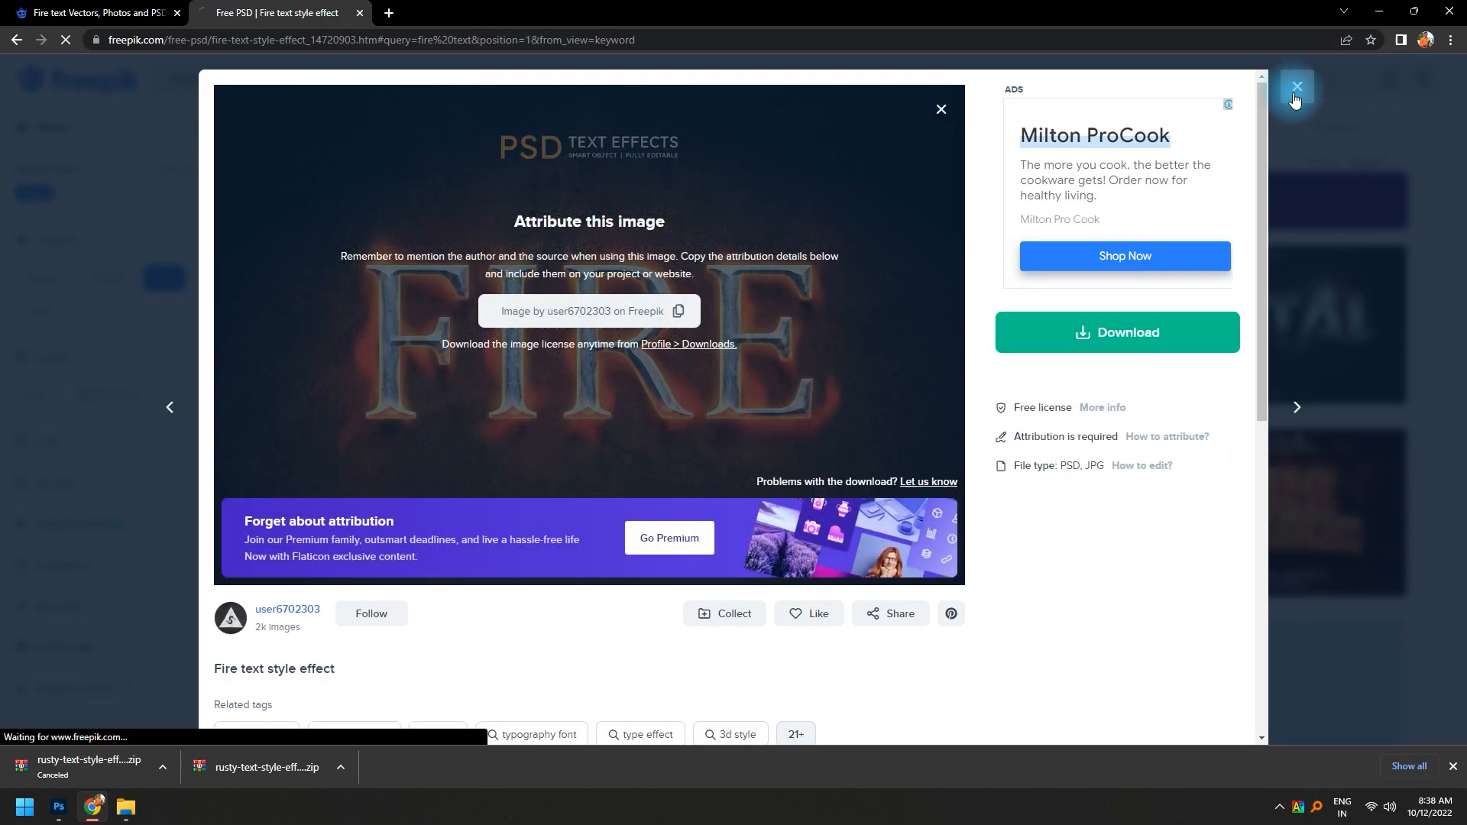
pyautogui.click(1295, 93)
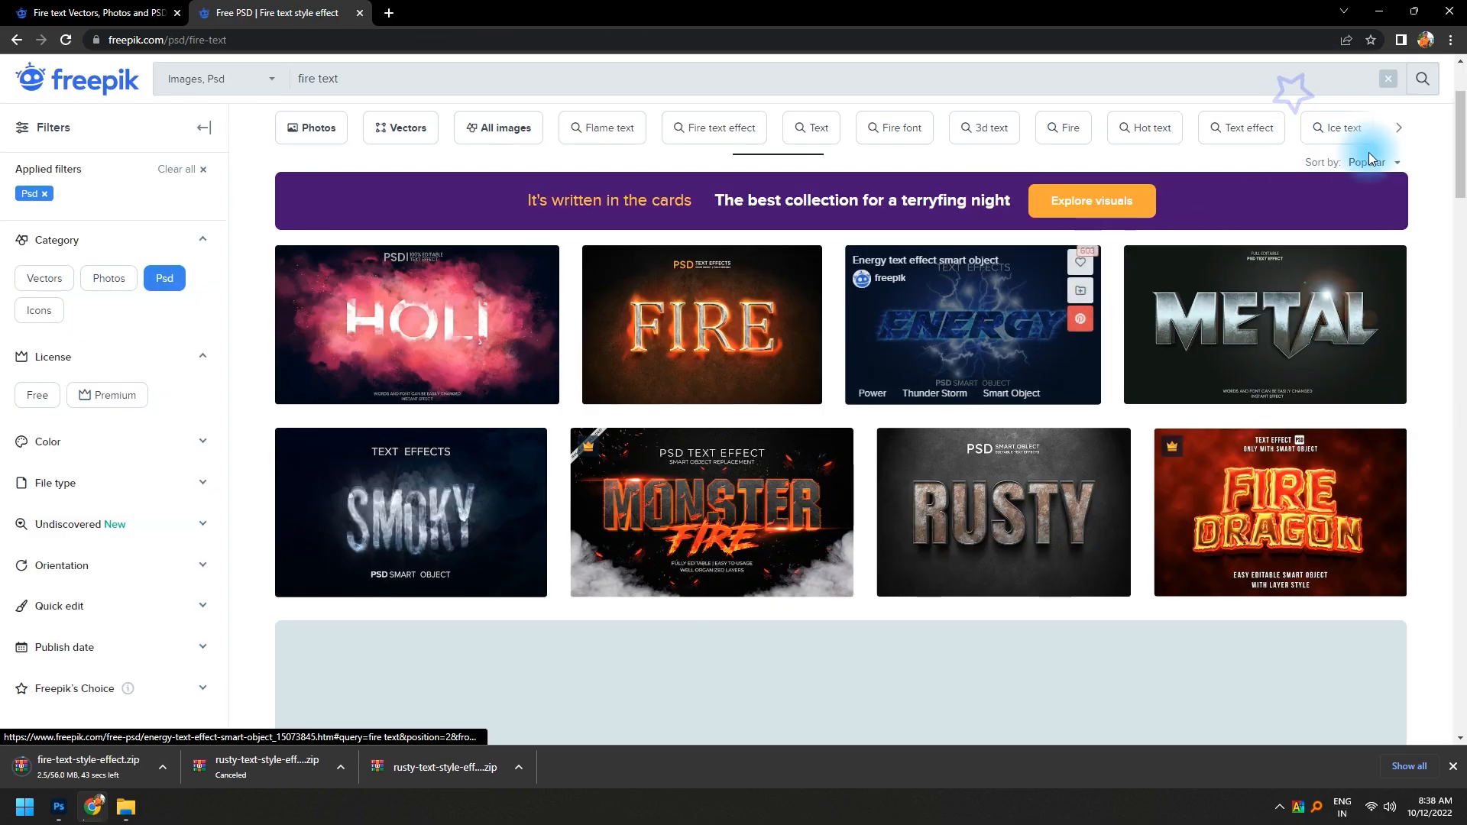
pyautogui.scroll(3, 1260, 306)
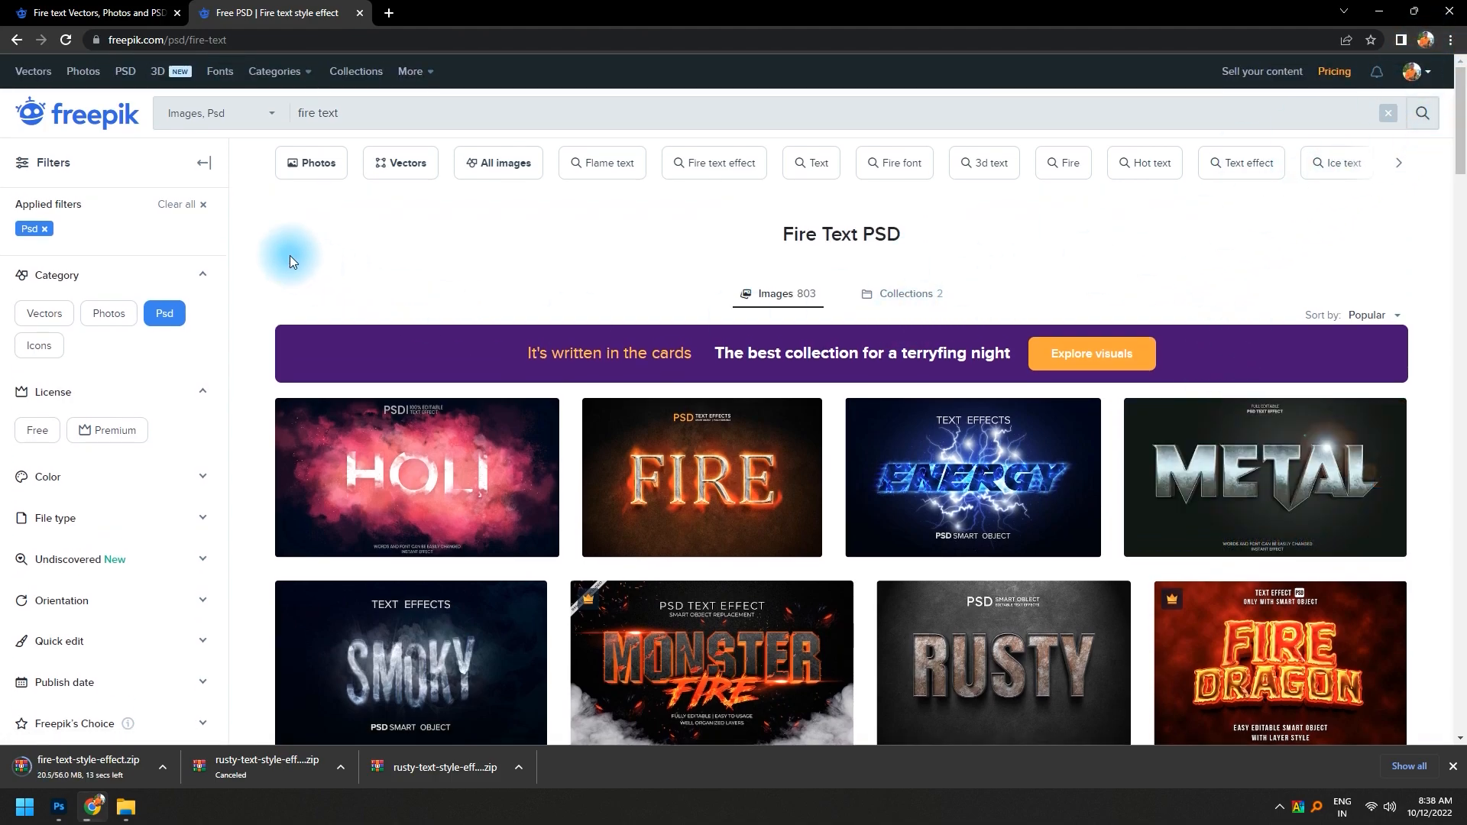
pyautogui.scroll(-1, 719, 631)
pyautogui.scroll(-6, 738, 634)
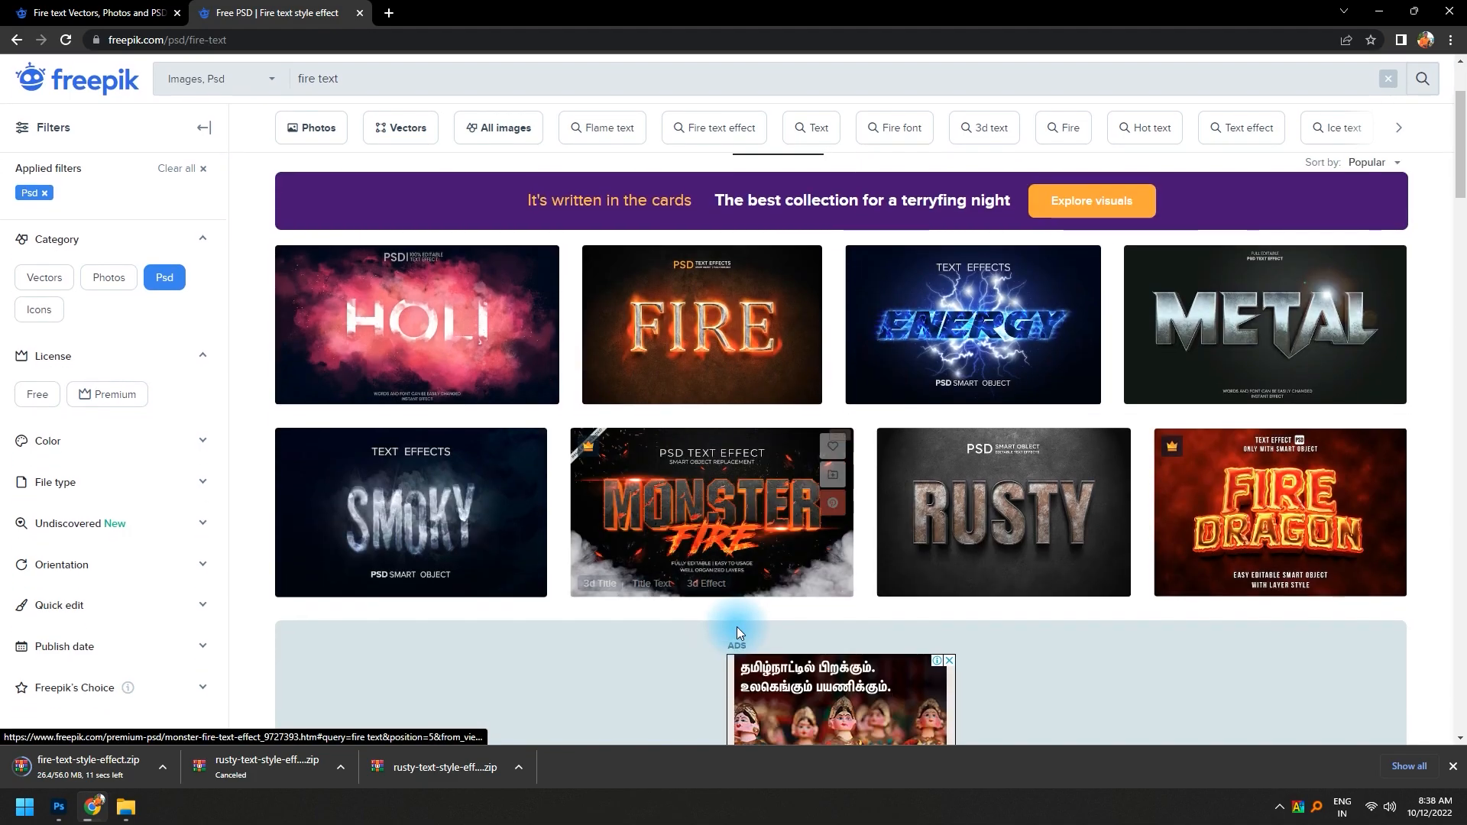
pyautogui.scroll(-5, 738, 633)
# - Switch to File Explorer and open the Rusty_5 PSD from the rusty-text-style-effect folder in Photoshop
pyautogui.hotkey('alt', 'Tab')
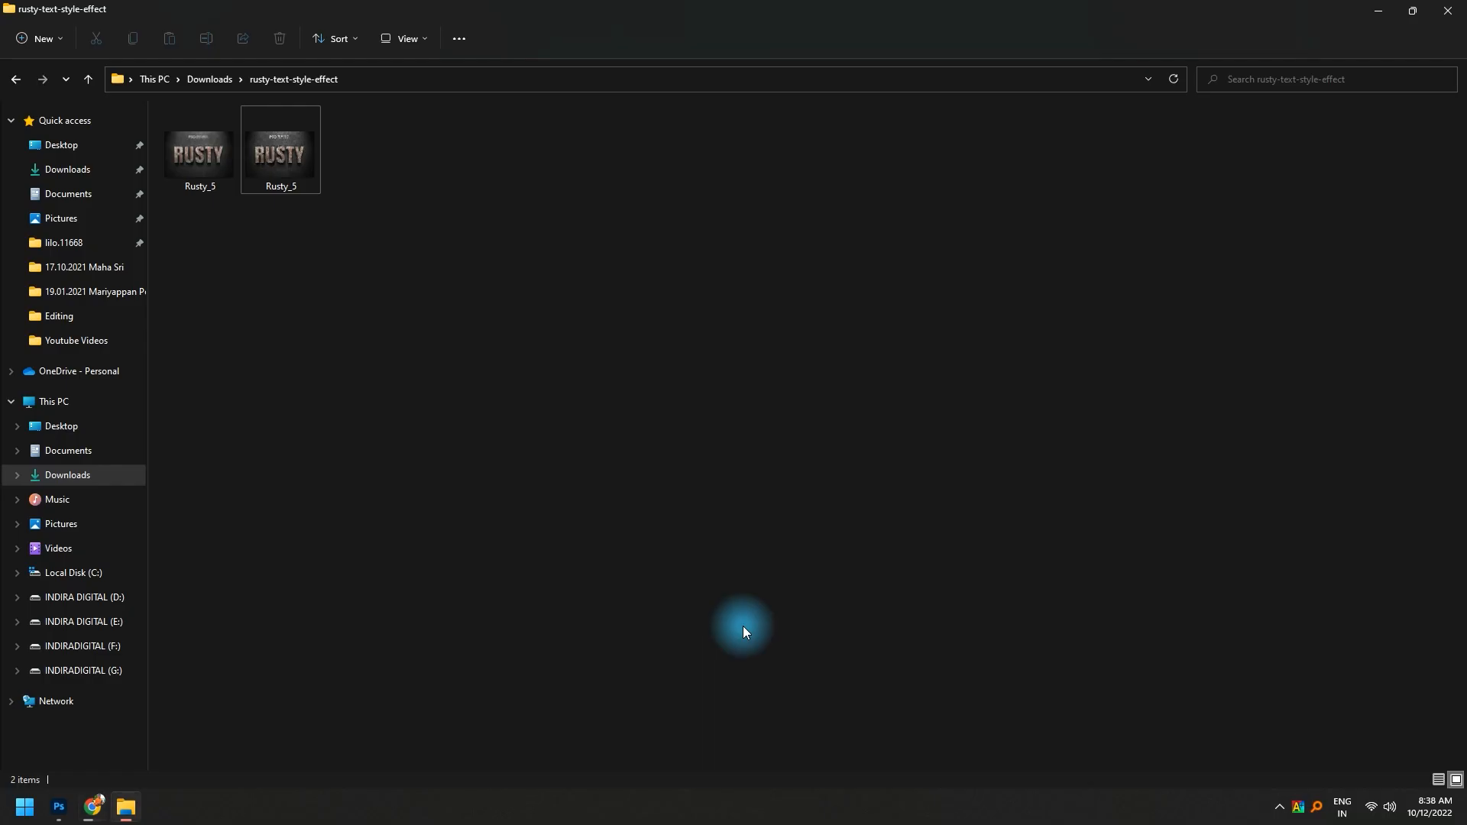
pyautogui.moveTo(277, 157); pyautogui.dragTo(625, 410)
pyautogui.hotkey('alt', 'Tab')
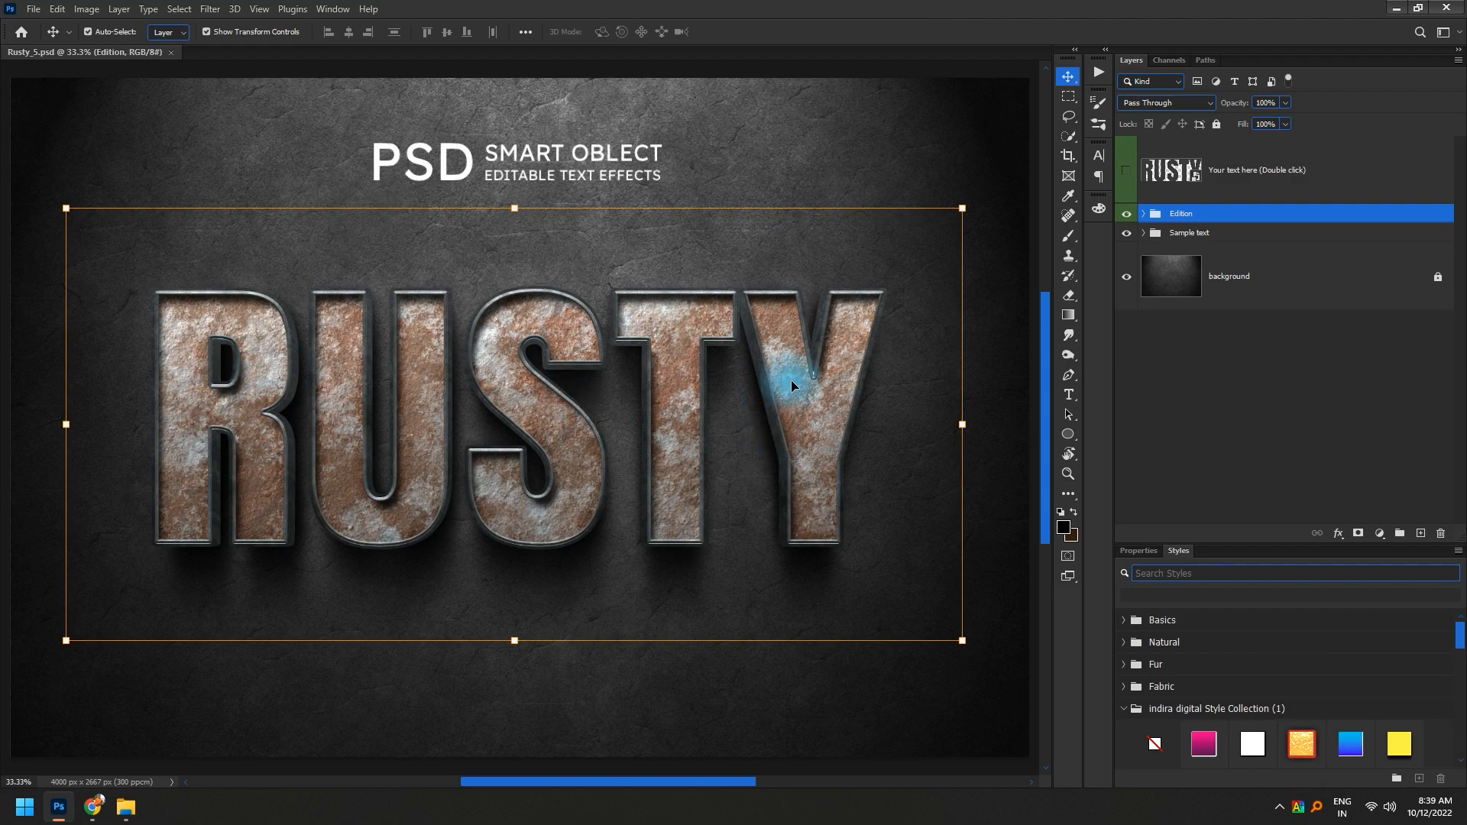
# - Open the "Your text here" smart object, replace RUSTY with "Indira Digital" on two lines and center it on the canvas
pyautogui.doubleClick(1194, 179)
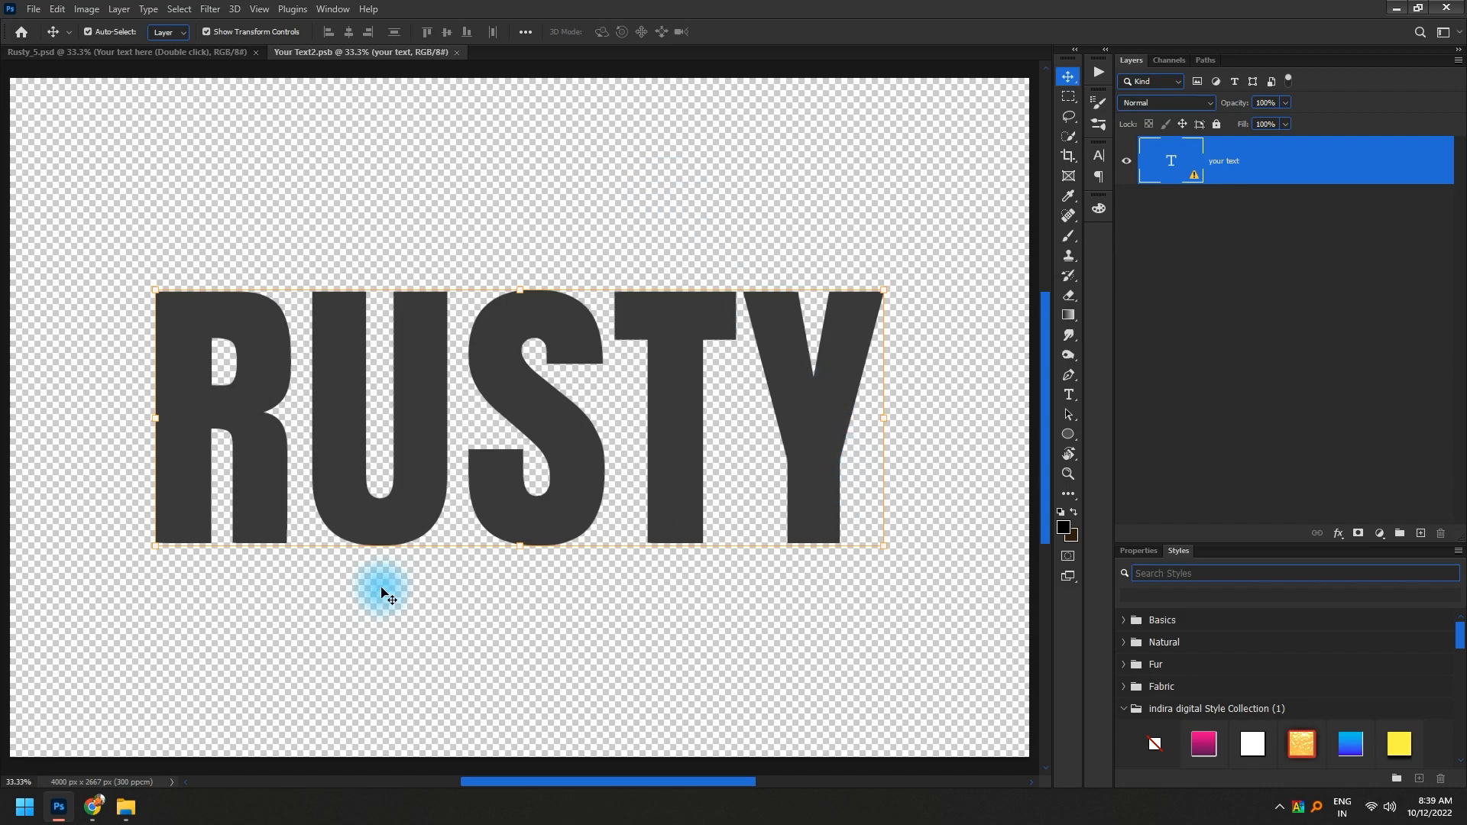
pyautogui.click(1069, 393)
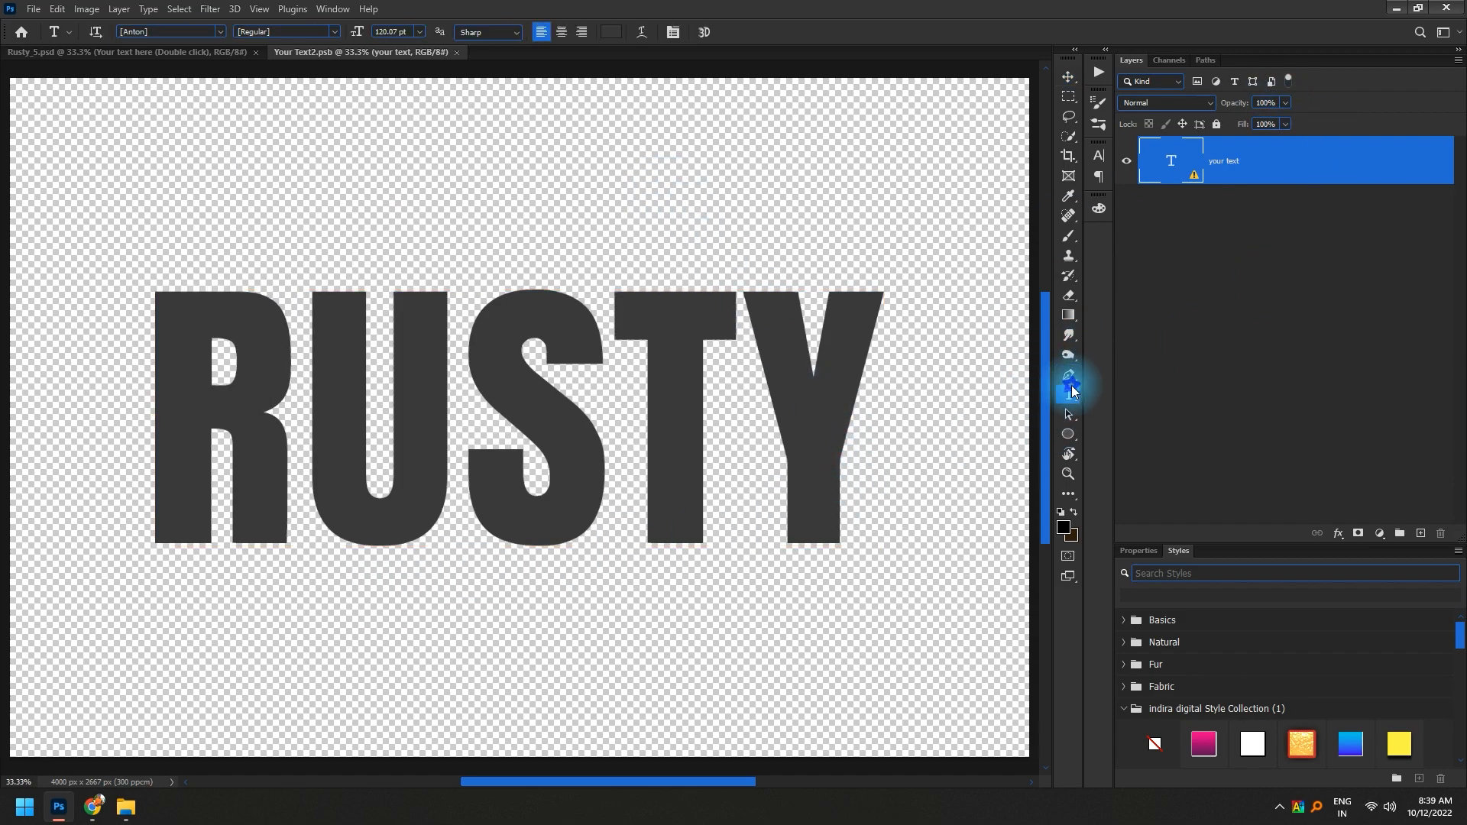
pyautogui.click(577, 404)
pyautogui.press('Return')
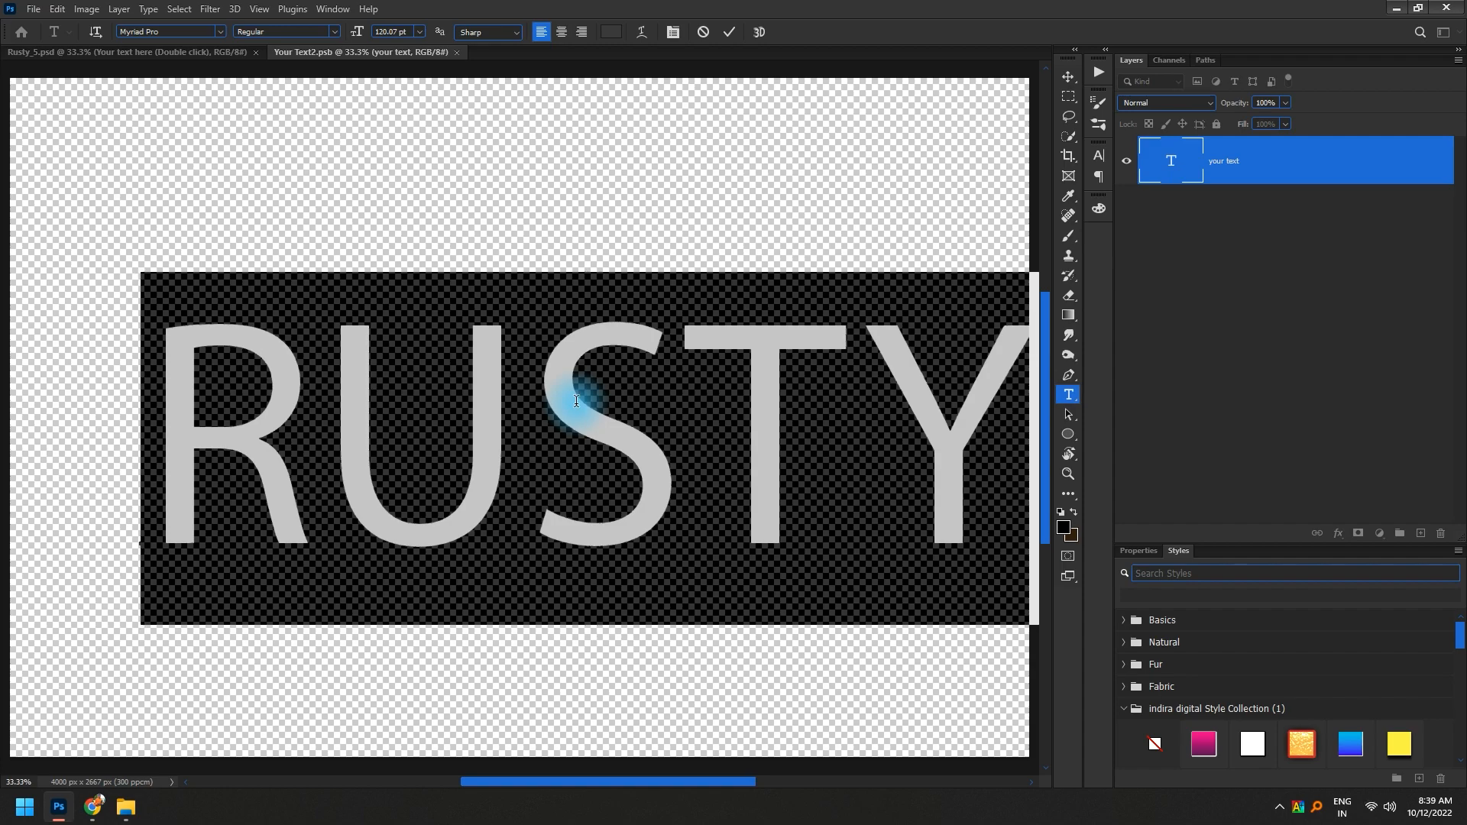
pyautogui.press('BackSpace')
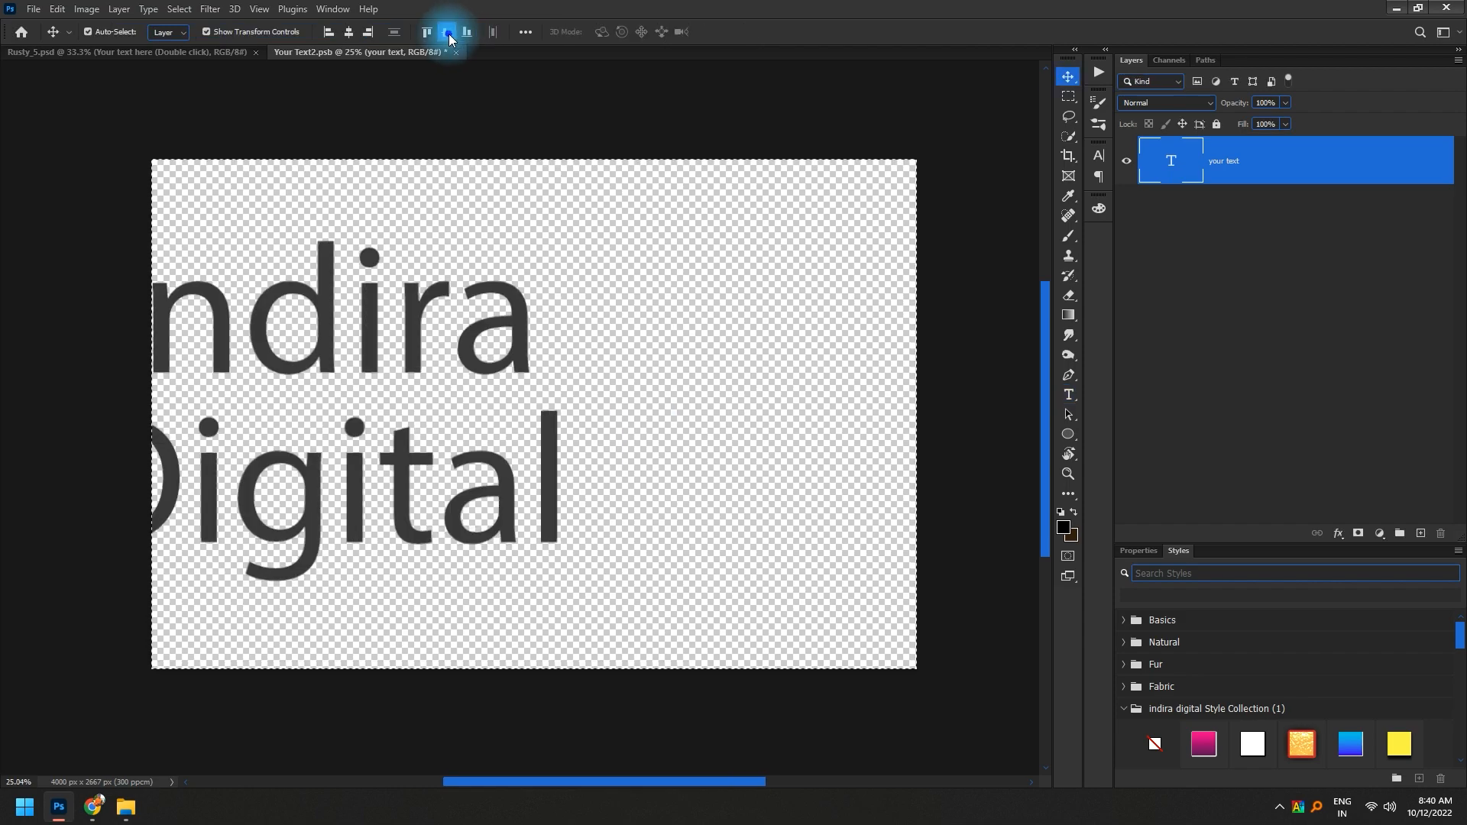
pyautogui.click(348, 31)
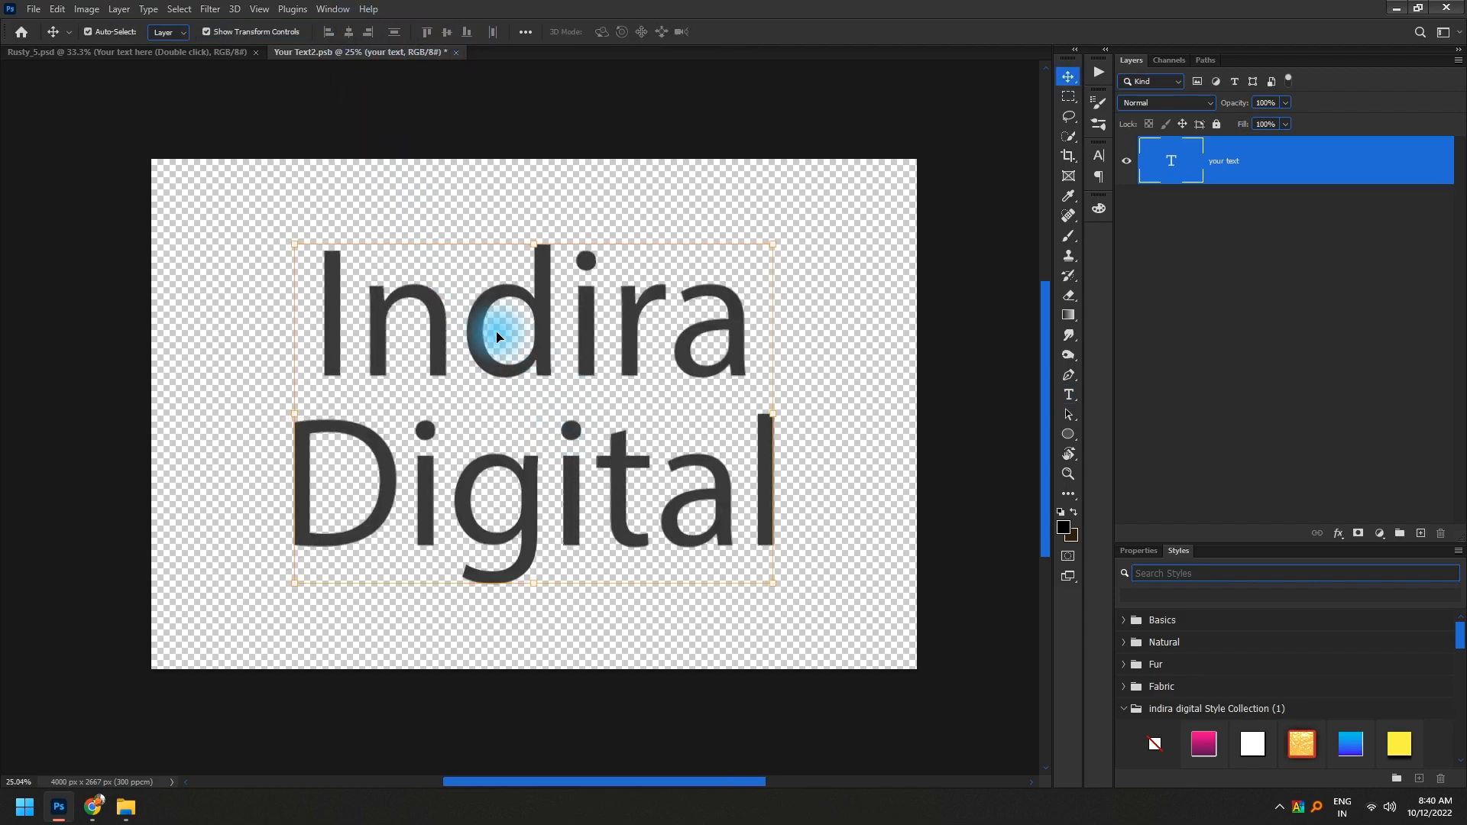
# - Set the smart object's text font to Rosewood Std, save it and view the effect in the Rusty_5 document
pyautogui.click(1098, 155)
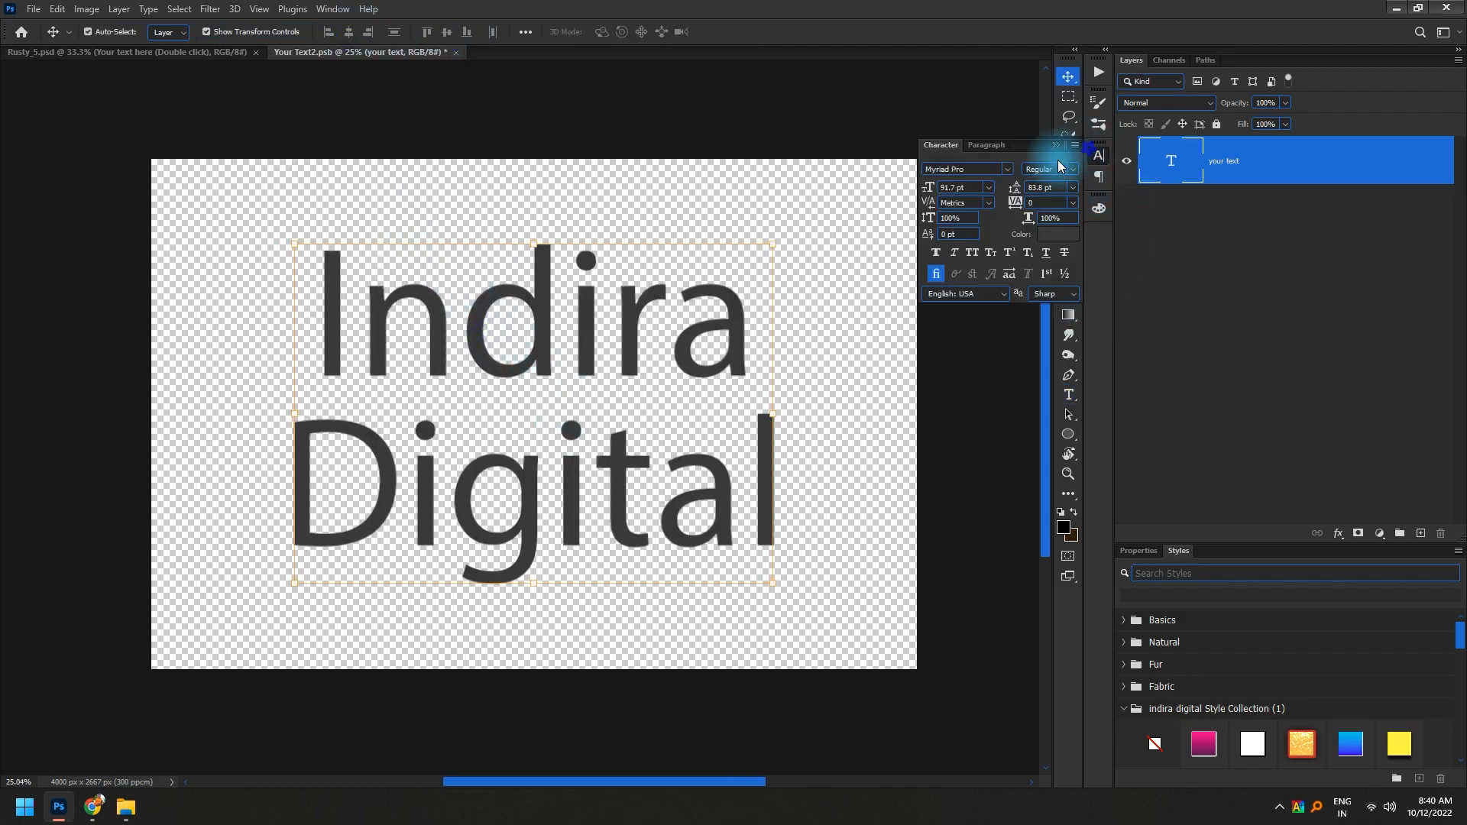
pyautogui.click(1007, 169)
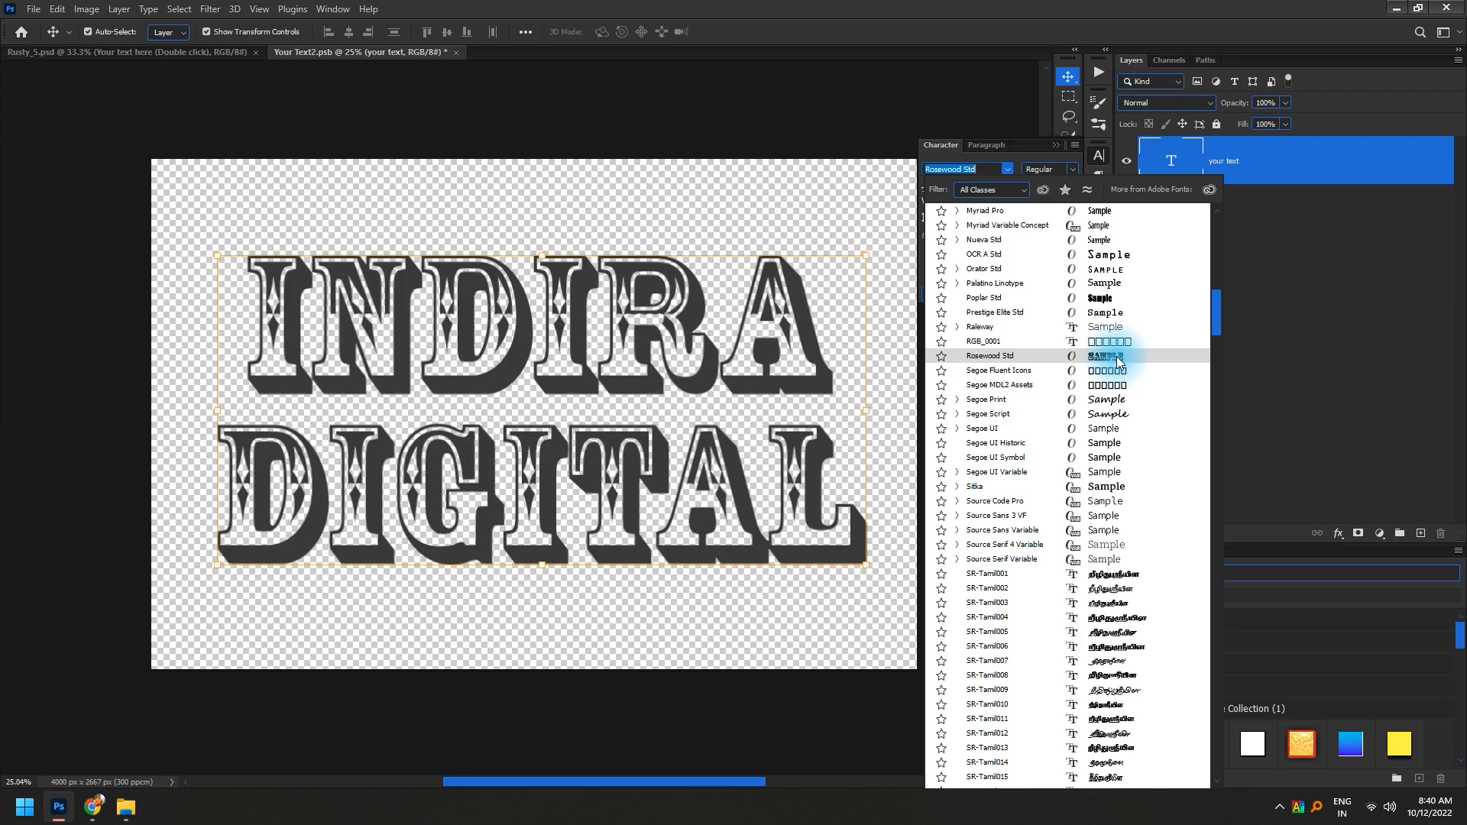
pyautogui.click(1116, 356)
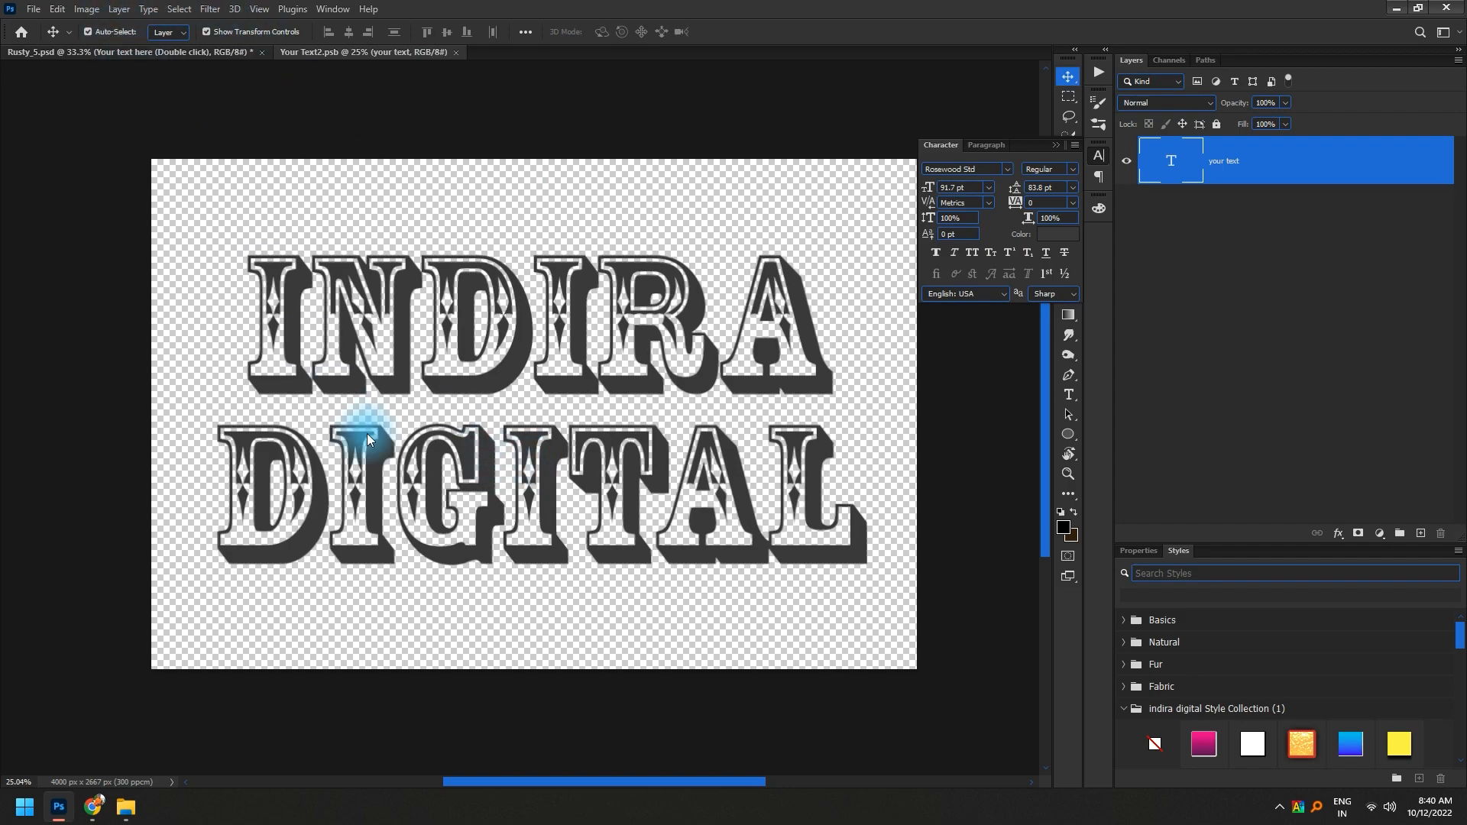
pyautogui.hotkey('ctrl', 'Tab')
pyautogui.scroll(-1, 367, 437)
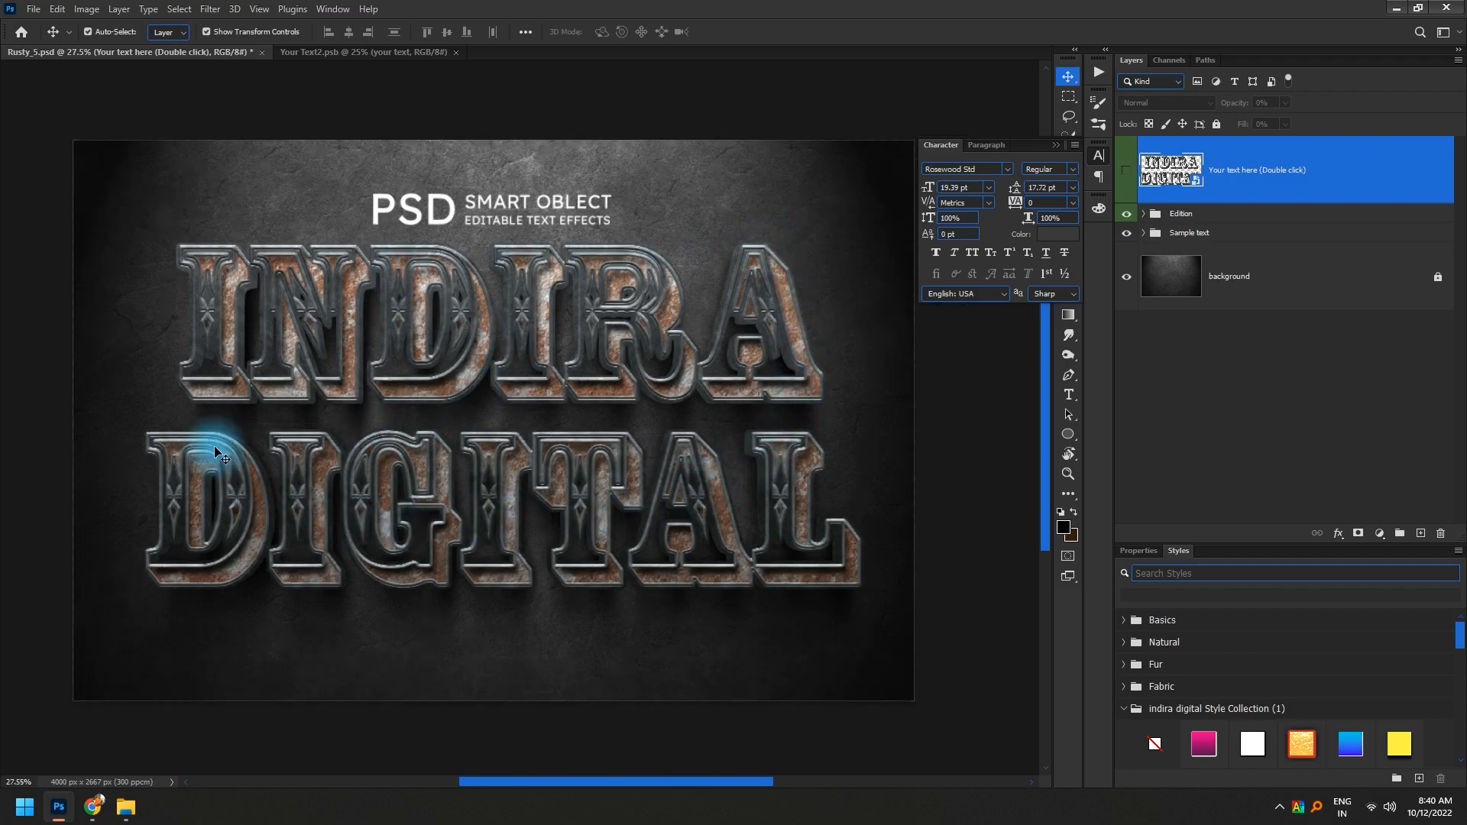
# - Set the "Indira Digital" text font to Cooper Std Black in the smart object, save it and return to the Rusty_5 document
pyautogui.click(349, 49)
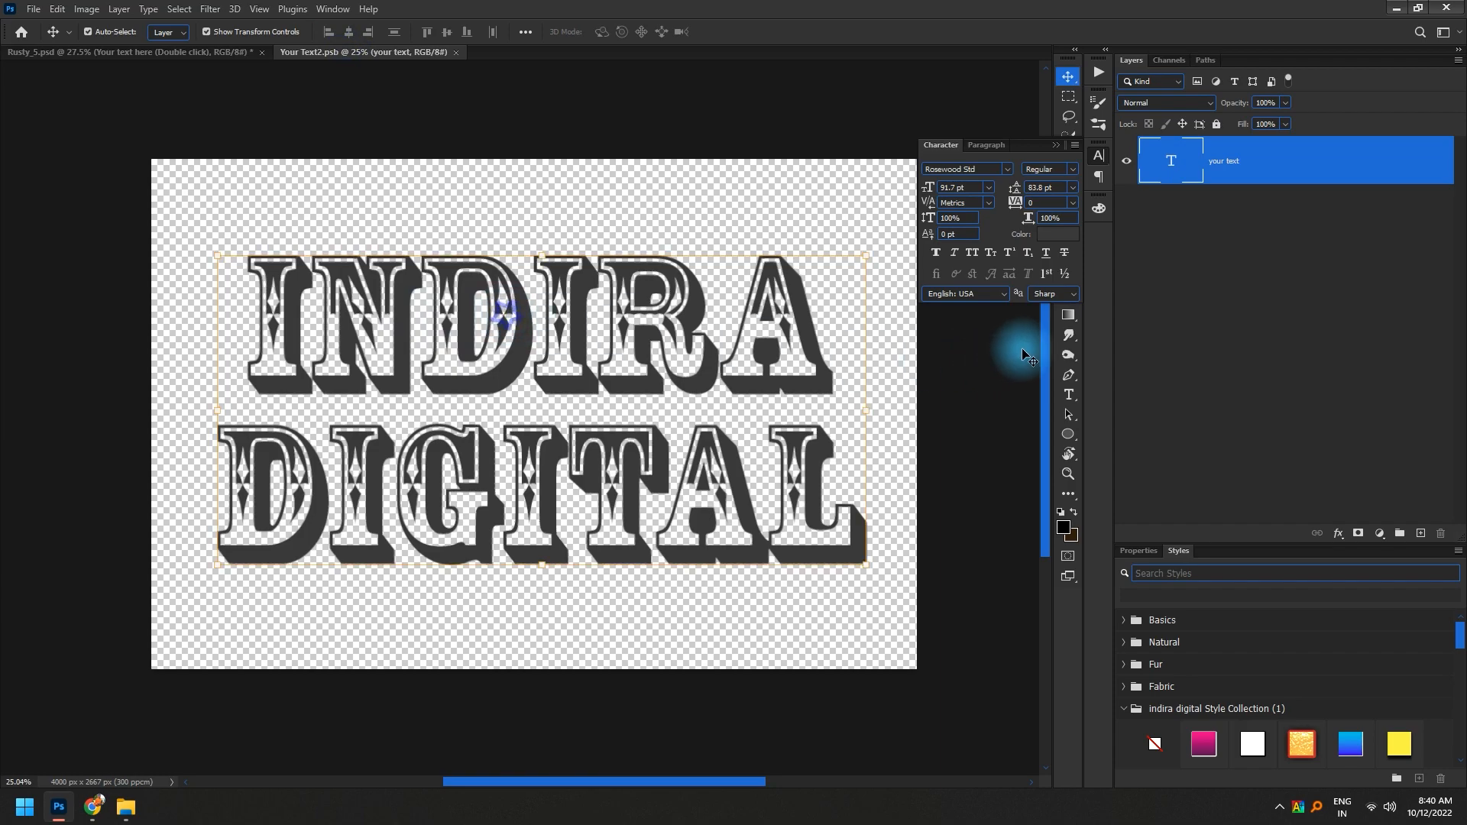
pyautogui.click(1007, 169)
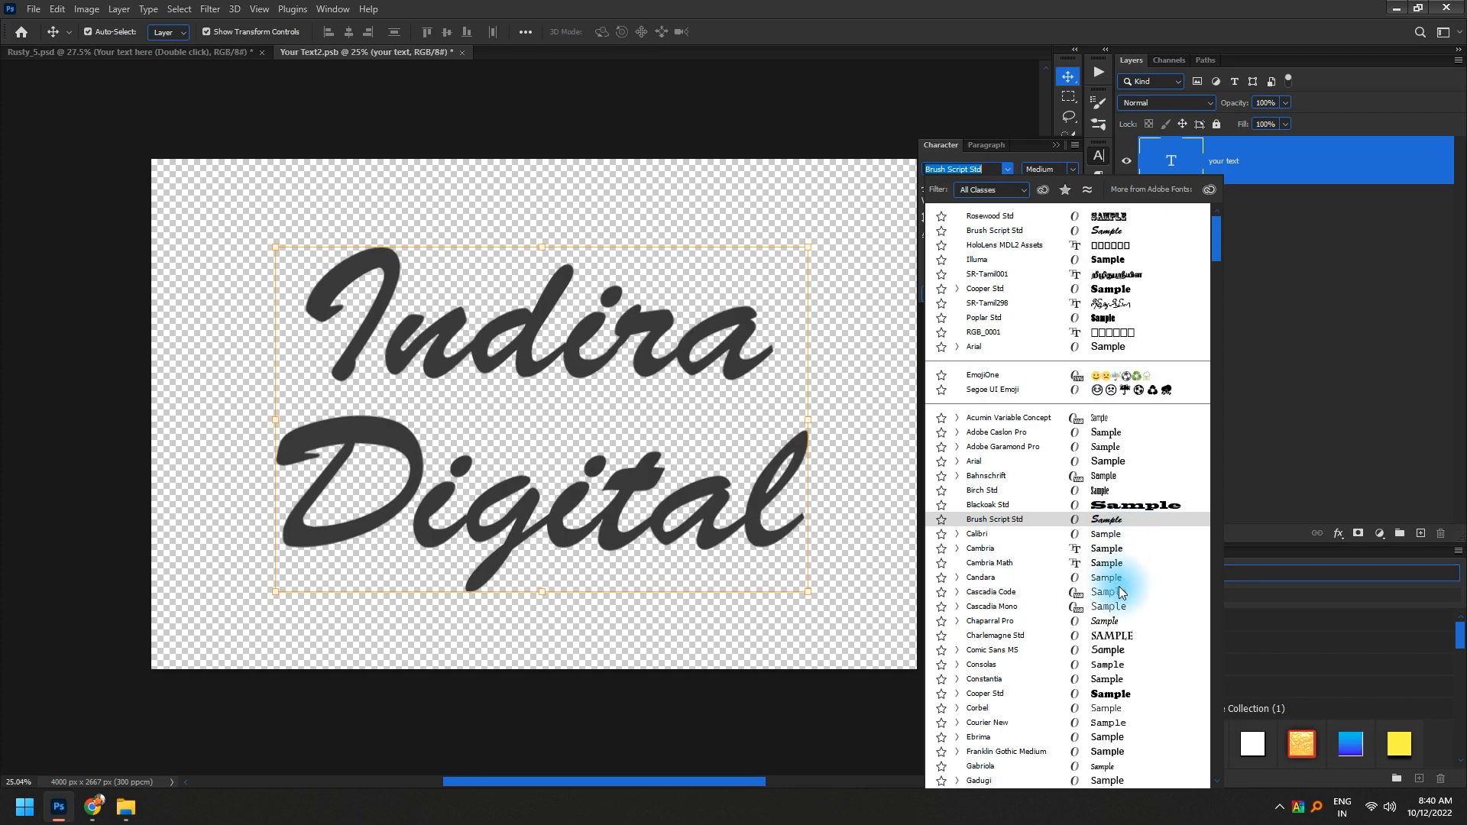
pyautogui.click(1117, 693)
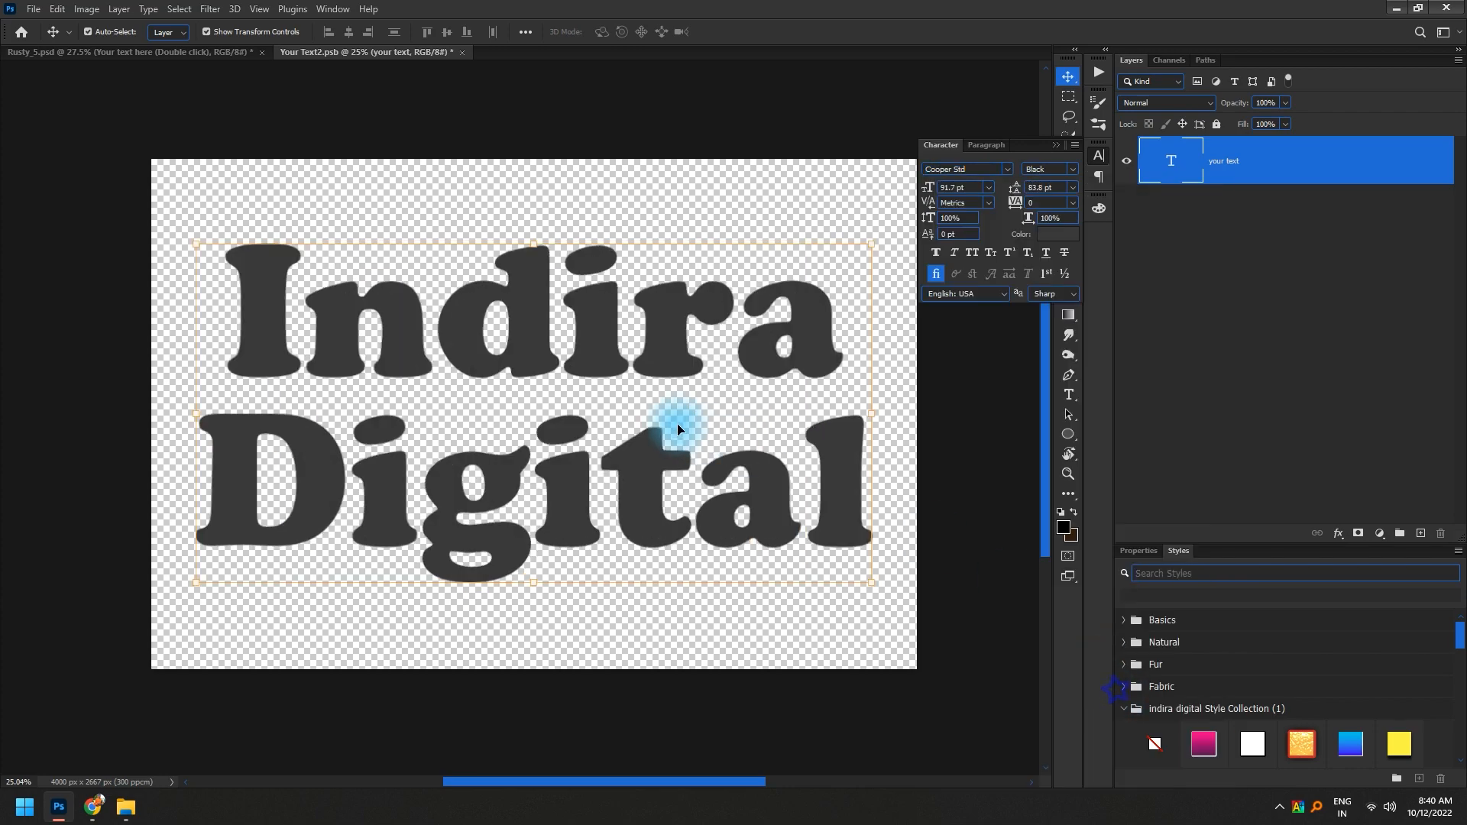
pyautogui.hotkey('ctrl', 's')
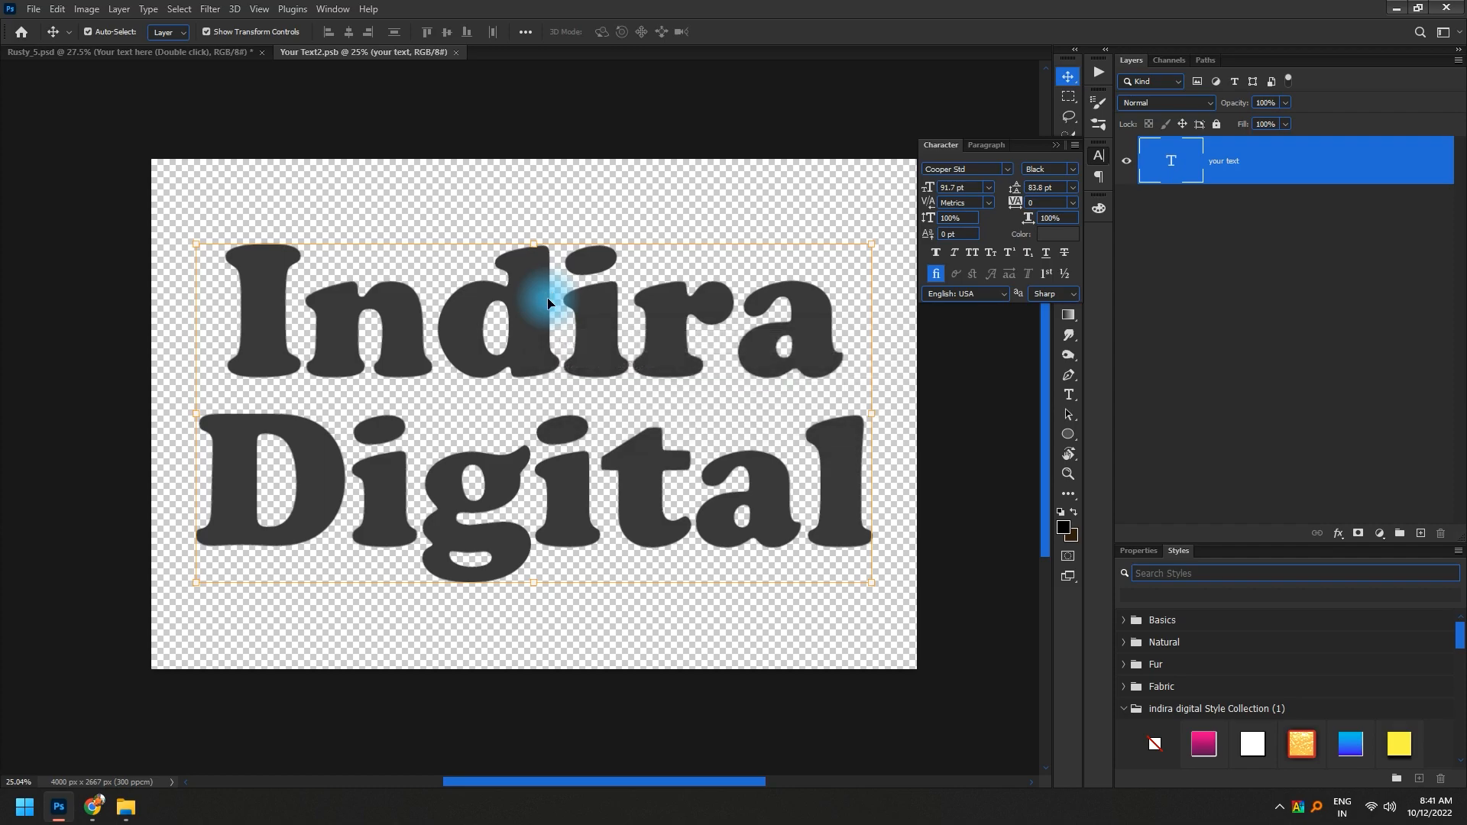
pyautogui.click(70, 52)
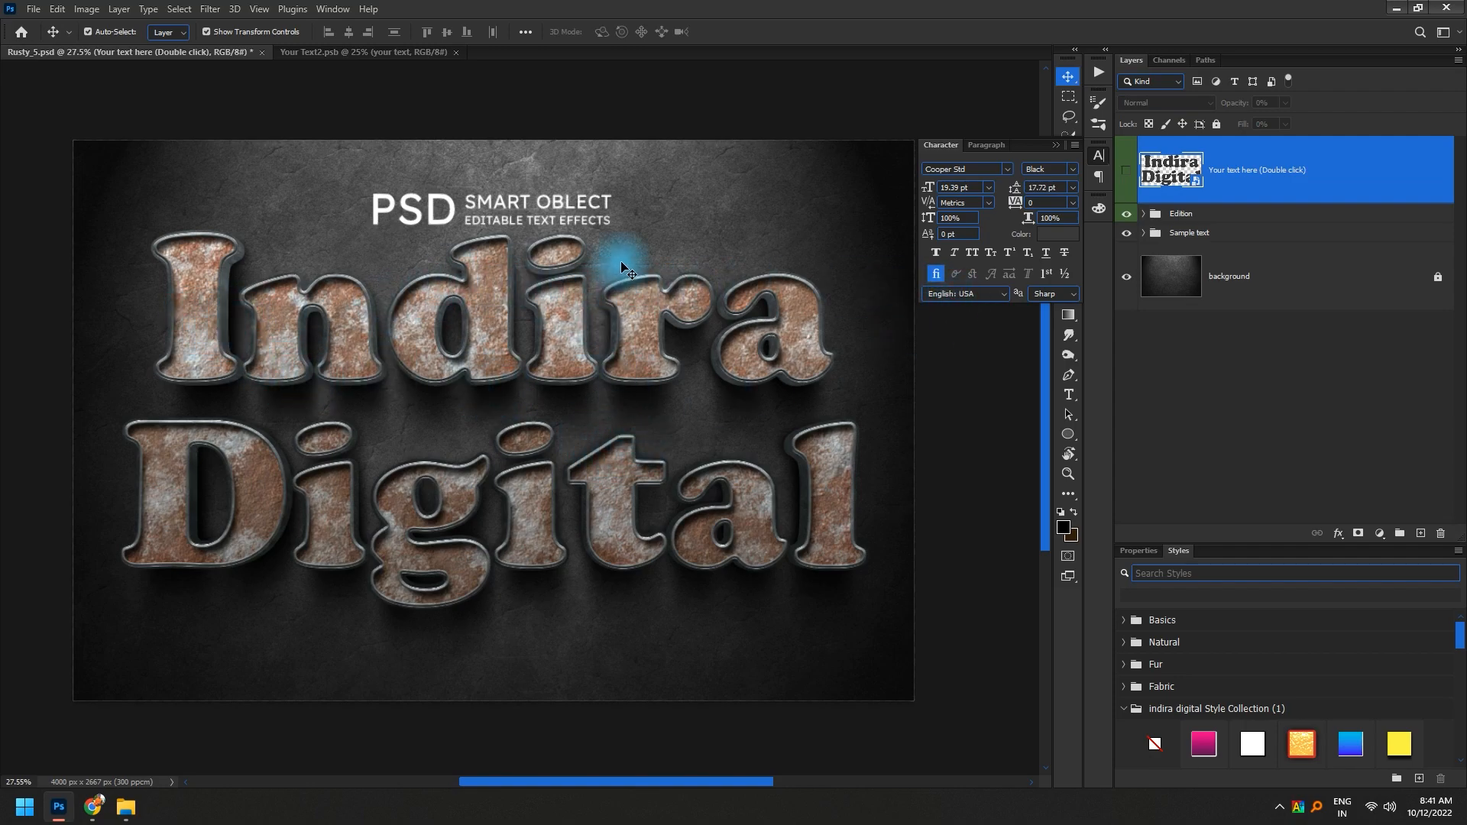
# - Hide the PSD, SMART OBLECT and EDITABLE TEXT EFFECTS sample text layers and the background layer
pyautogui.click(569, 202)
pyautogui.moveTo(1137, 273); pyautogui.dragTo(1127, 370)
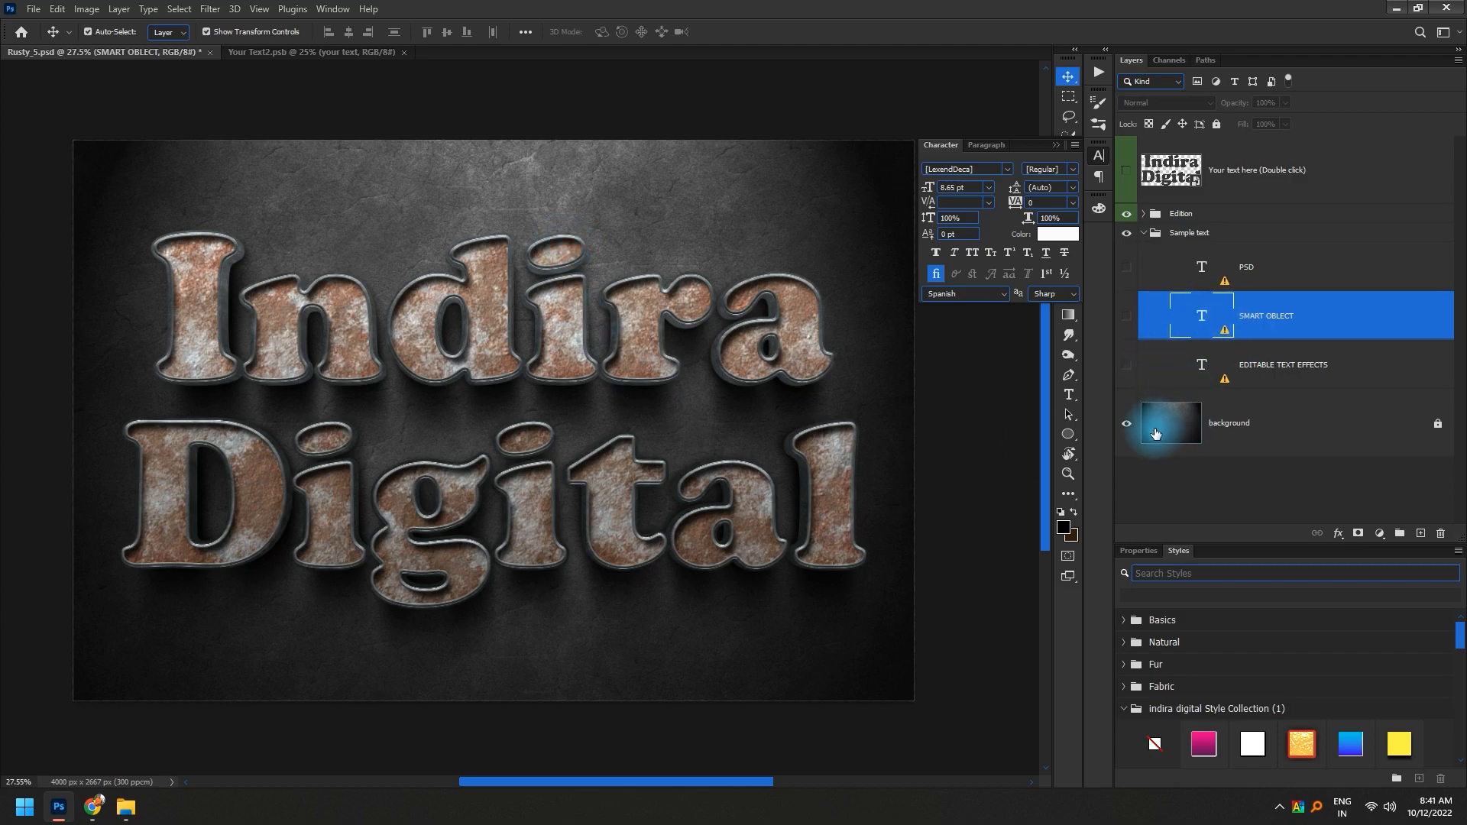
pyautogui.click(1125, 423)
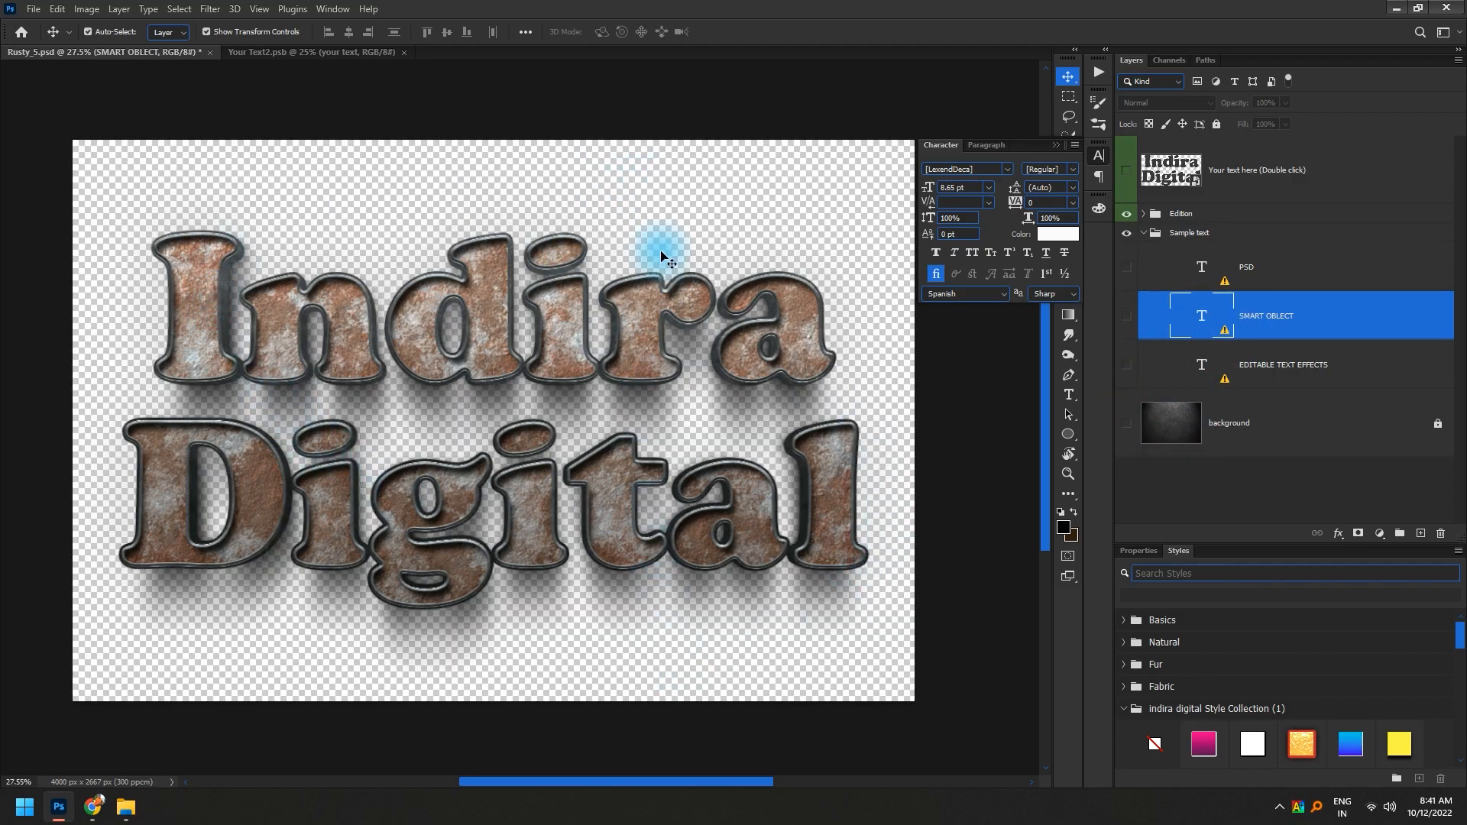
# - Select all the text, extrude, shadow and glow layers of the lettering and merge them into a single layer
pyautogui.moveTo(814, 128); pyautogui.dragTo(87, 650)
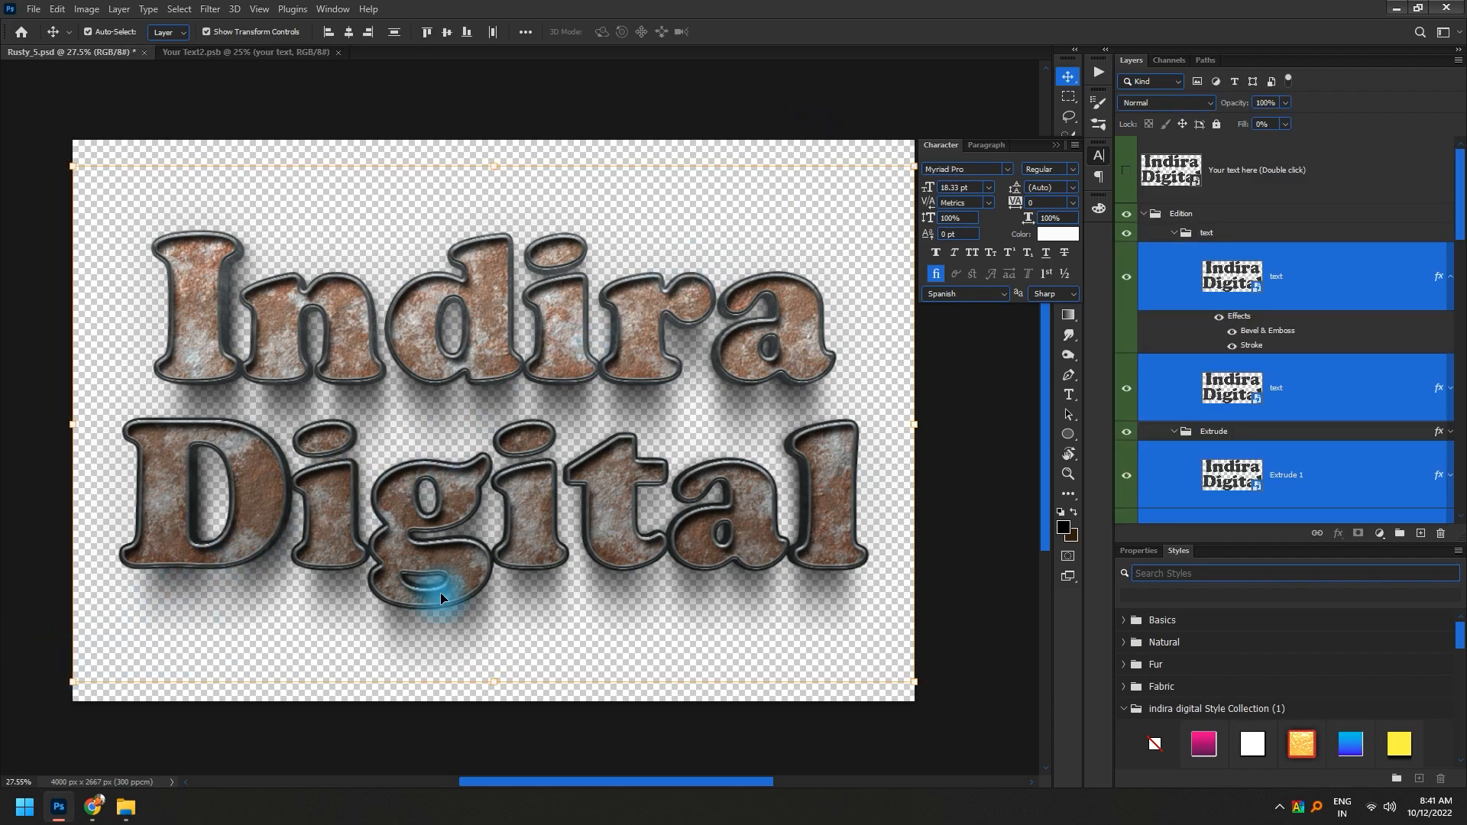
pyautogui.scroll(-5, 1287, 409)
pyautogui.scroll(-5, 1292, 412)
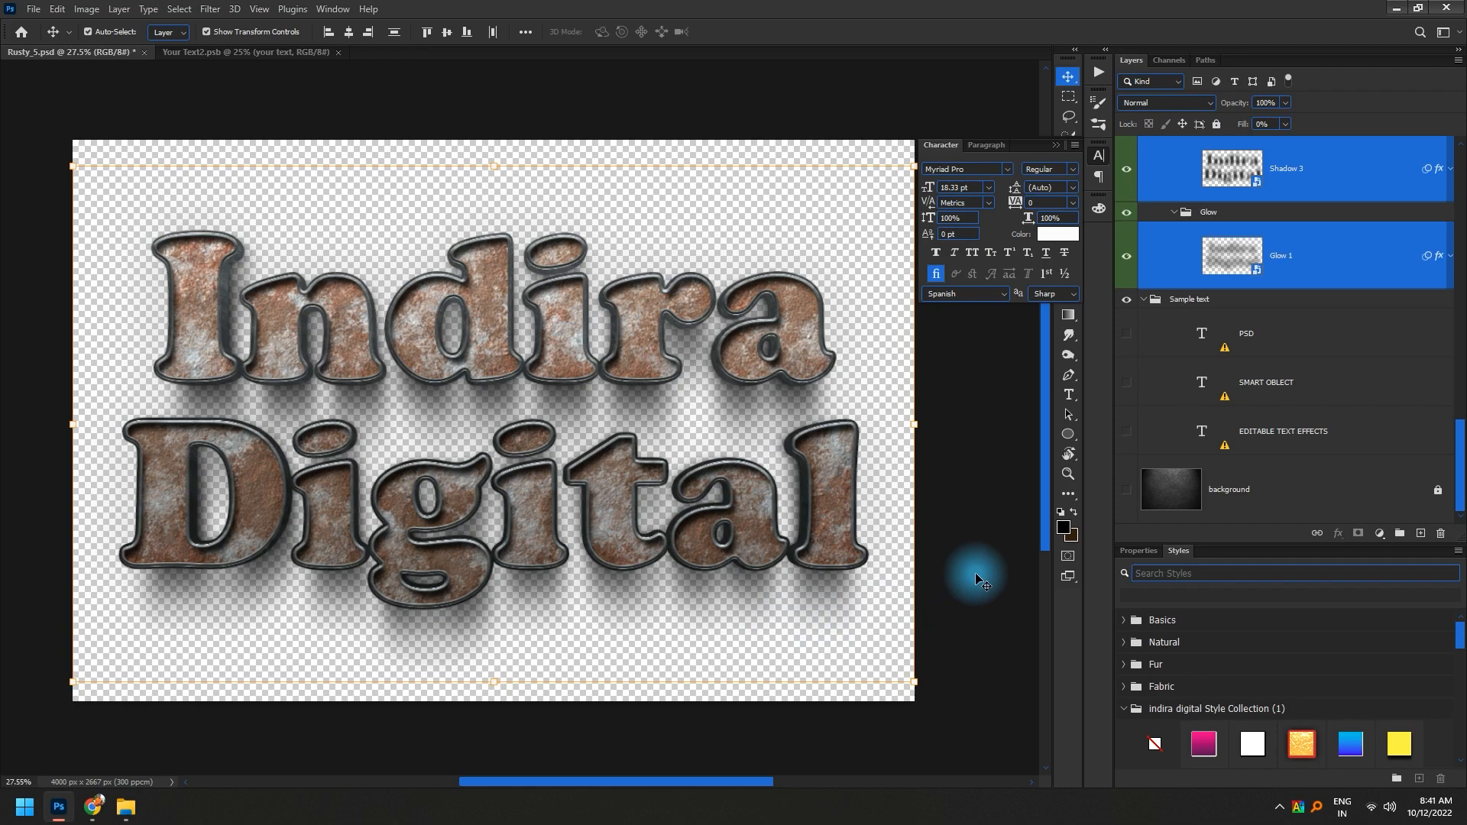
pyautogui.scroll(5, 1236, 297)
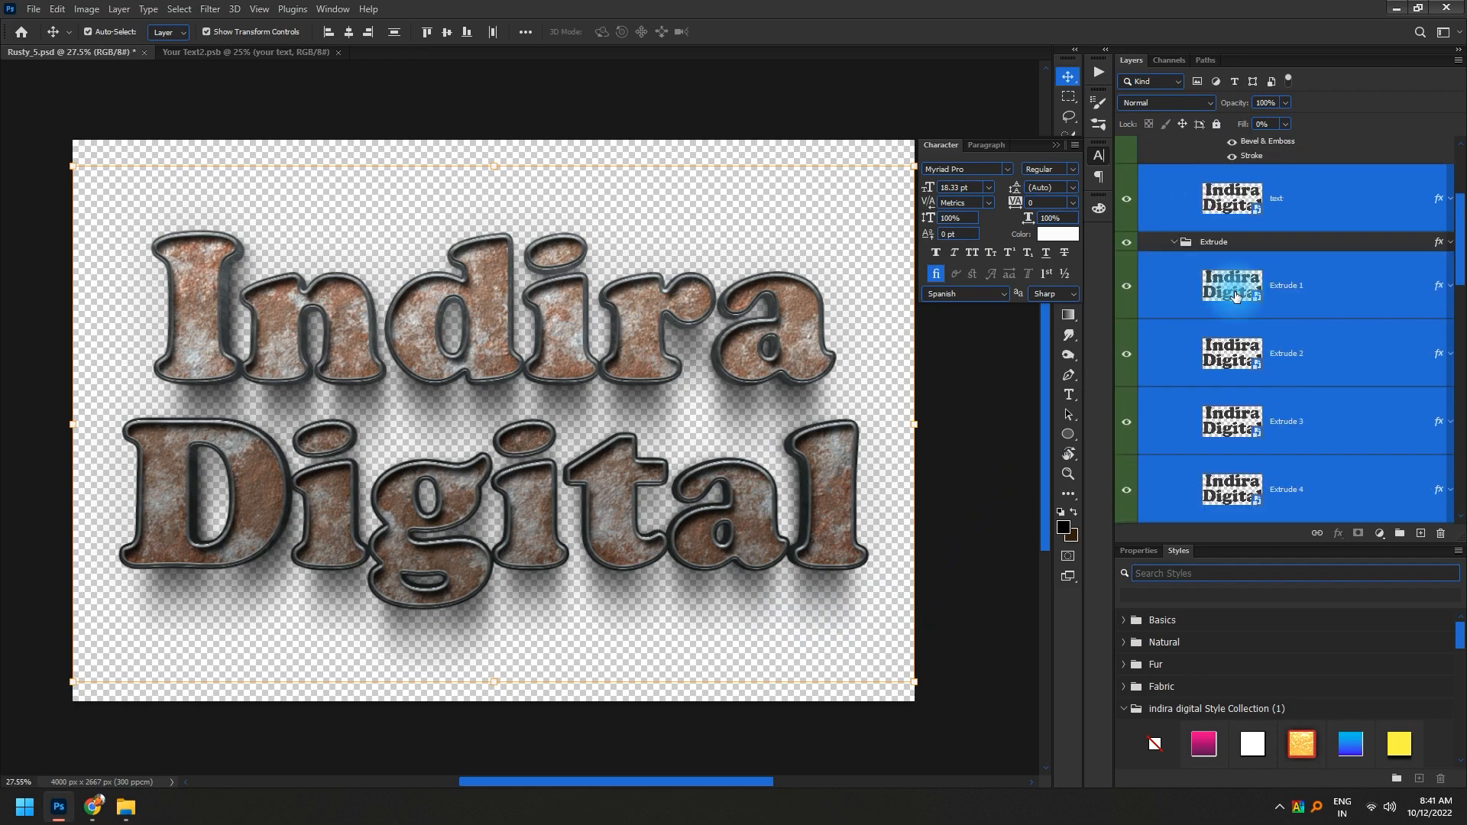
pyautogui.scroll(3, 1236, 297)
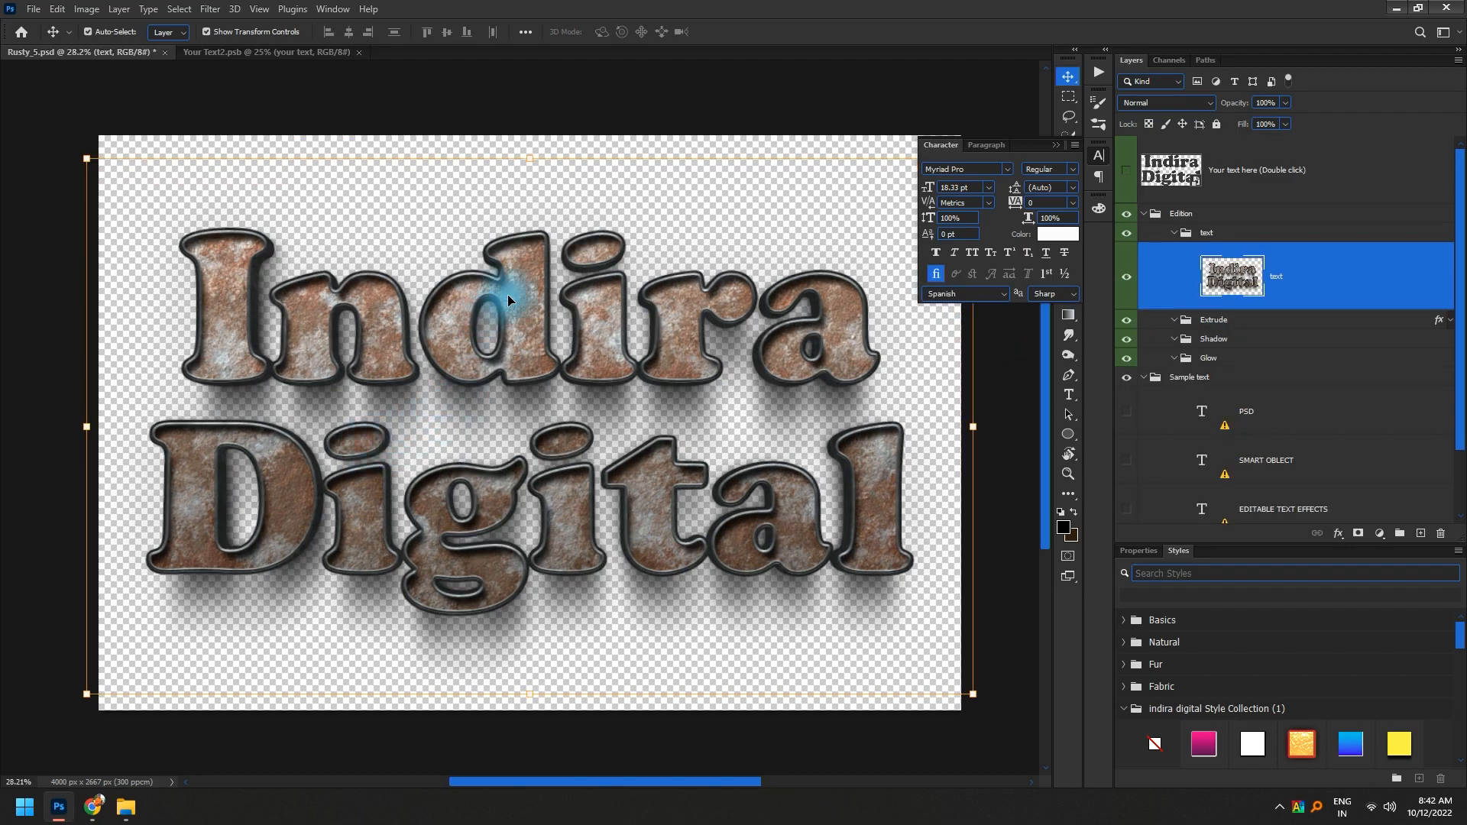
# - Create a new 4800 x 3200 px, 400 ppi document and move the merged lettering layer from Rusty_5 into it
pyautogui.moveTo(508, 289)
pyautogui.mouseDown()
pyautogui.moveTo(514, 315)
pyautogui.moveTo(557, 259)
pyautogui.moveTo(523, 287)
pyautogui.mouseUp()
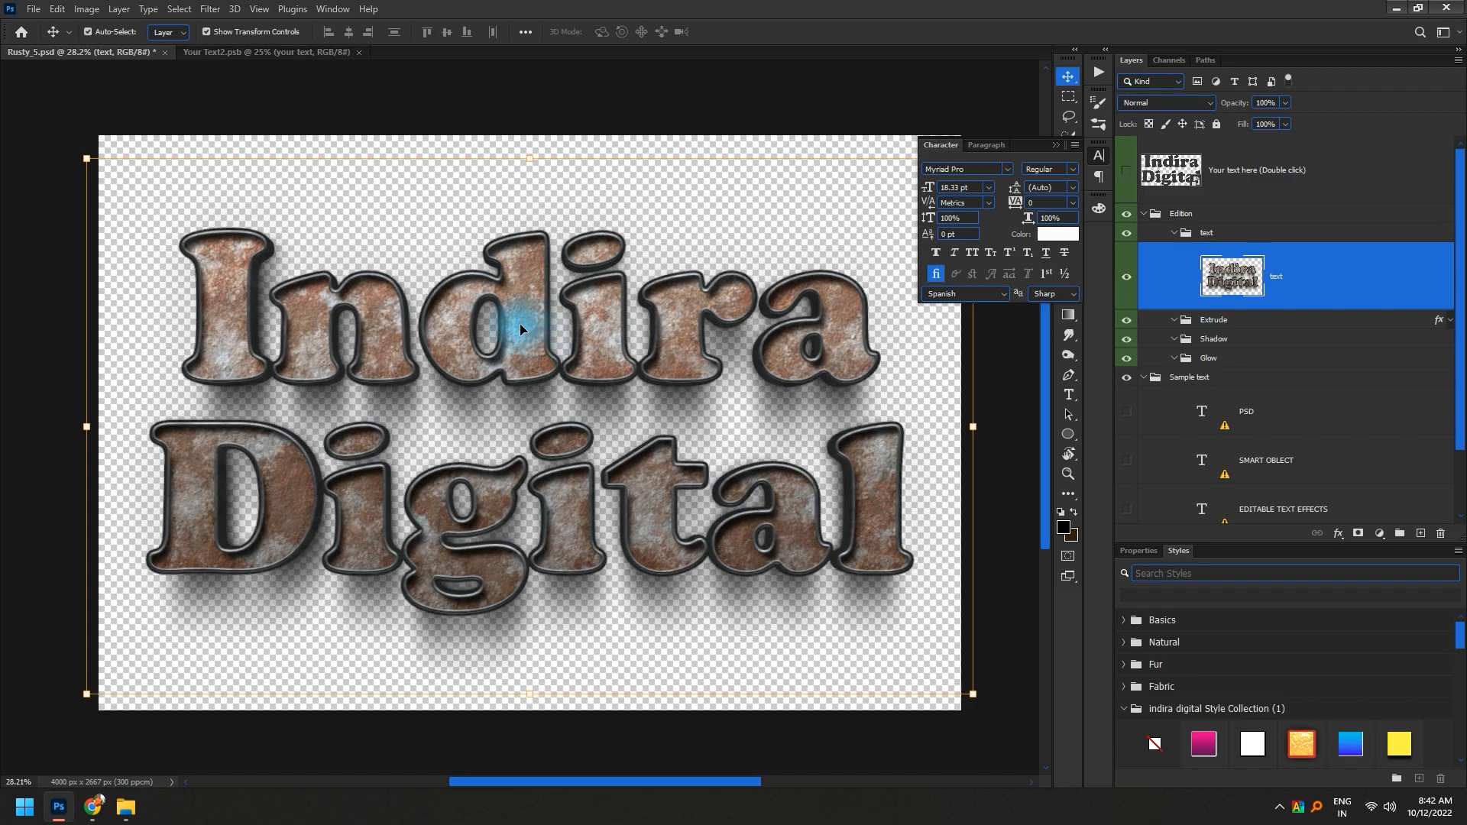
pyautogui.moveTo(519, 323); pyautogui.dragTo(477, 346)
pyautogui.hotkey('ctrl', 'n')
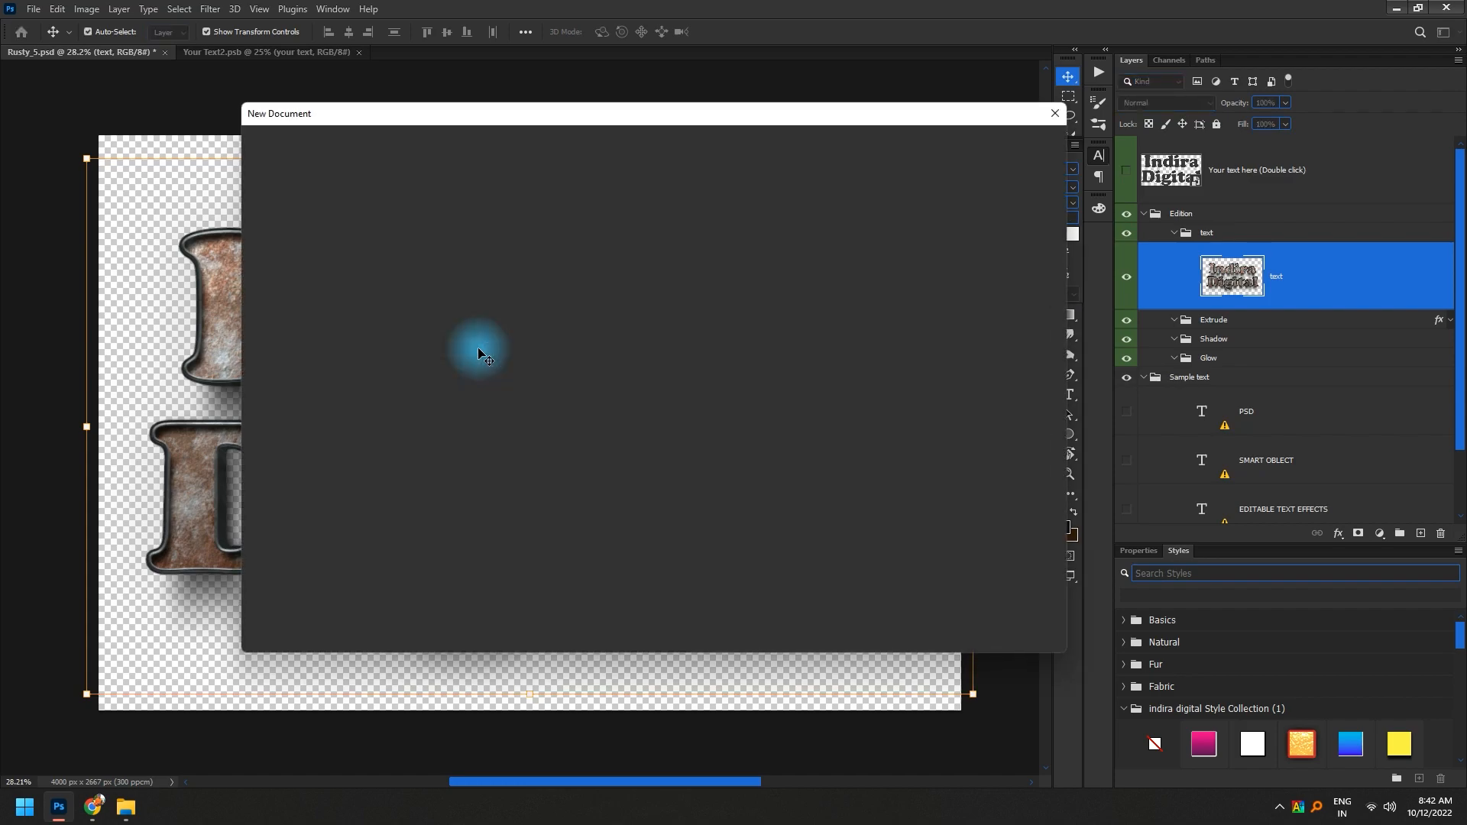
pyautogui.press('Return')
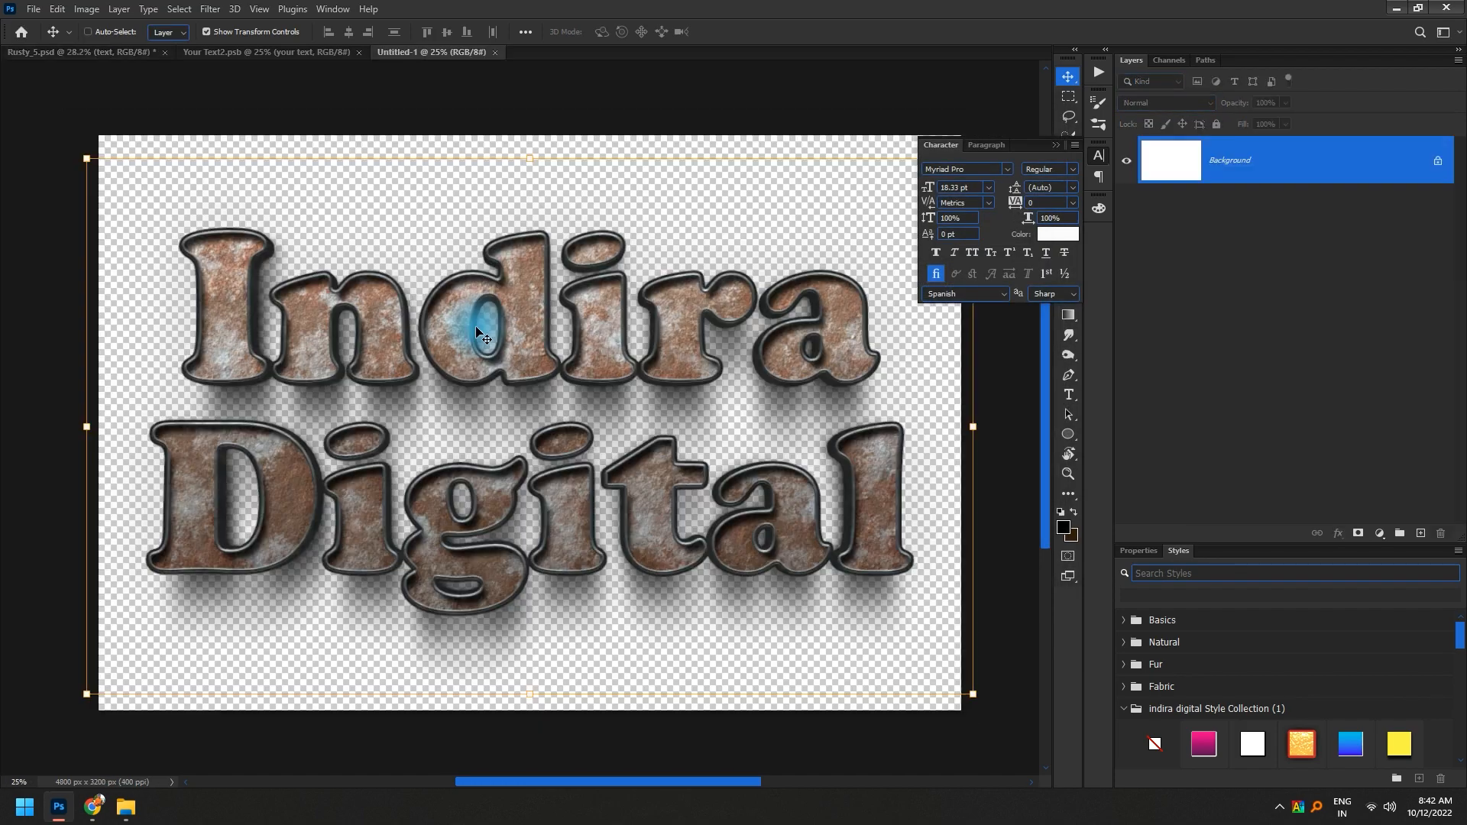
pyautogui.hotkey('ctrl', 'Tab')
pyautogui.moveTo(474, 386); pyautogui.dragTo(534, 510)
pyautogui.scroll(-2, 544, 370)
pyautogui.scroll(5, 511, 465)
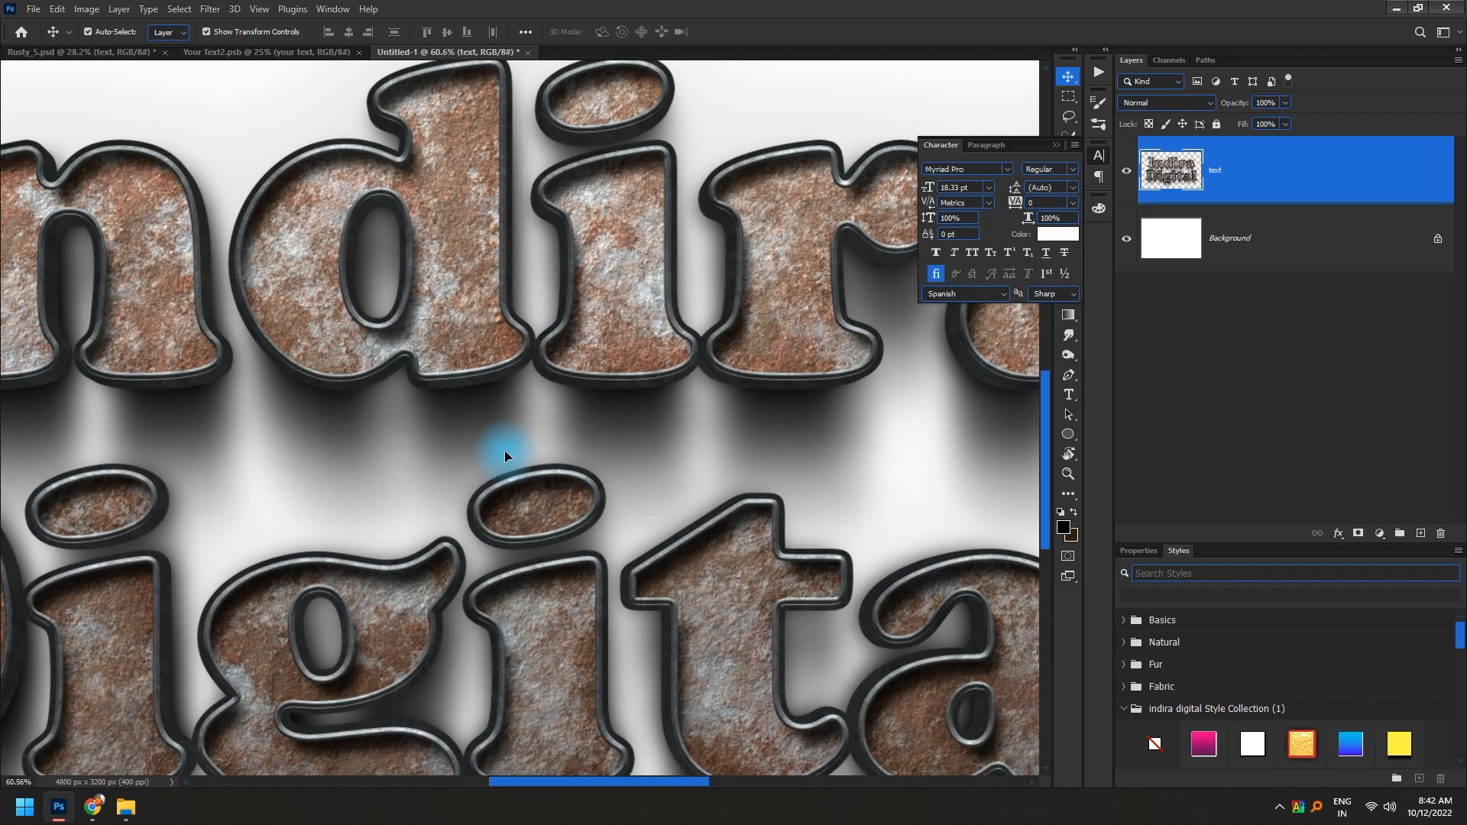
pyautogui.scroll(-3, 505, 456)
pyautogui.scroll(1, 425, 491)
pyautogui.scroll(-3, 383, 468)
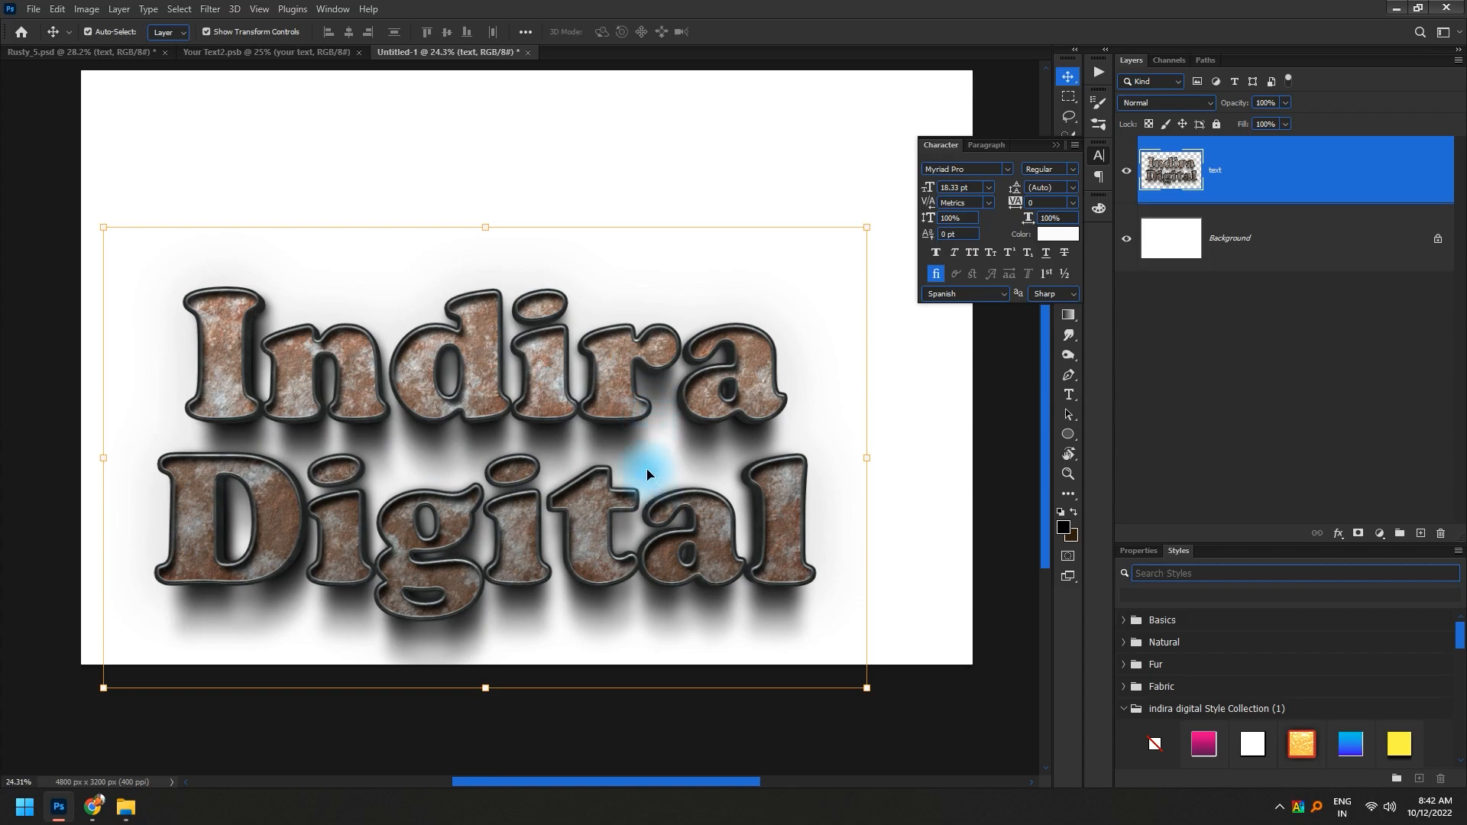
# - Close all open Photoshop documents without saving the changes
pyautogui.hotkey('alt', 'ctrl', 'w')
pyautogui.press('n')
pyautogui.press('n')
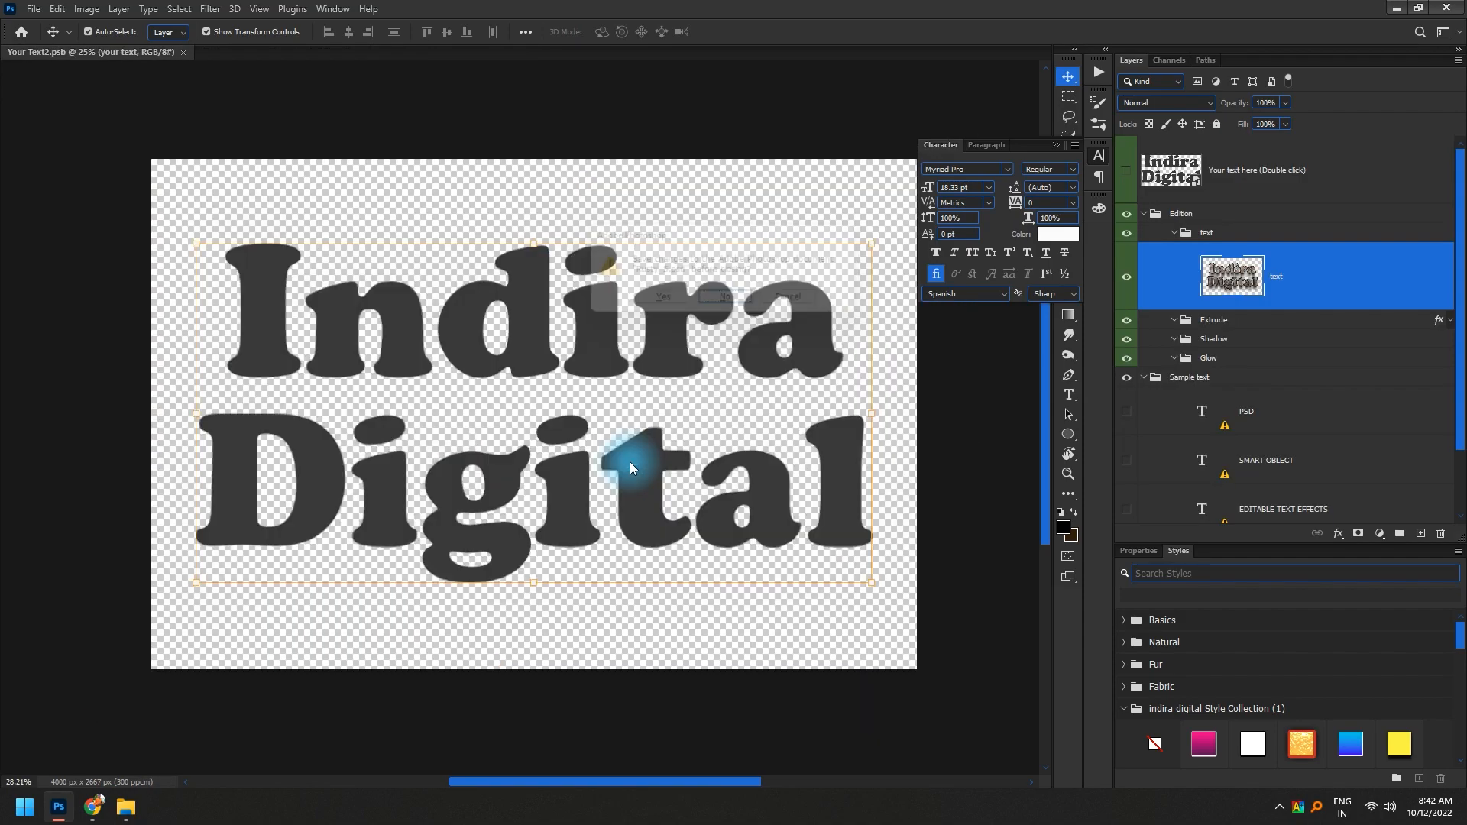
# - Switch to File Explorer, extract the fire-text-style-effect archive in Downloads and open the extracted folder
pyautogui.hotkey('alt', 'Tab')
pyautogui.hotkey('alt', 'Tab')
pyautogui.press('Tab')
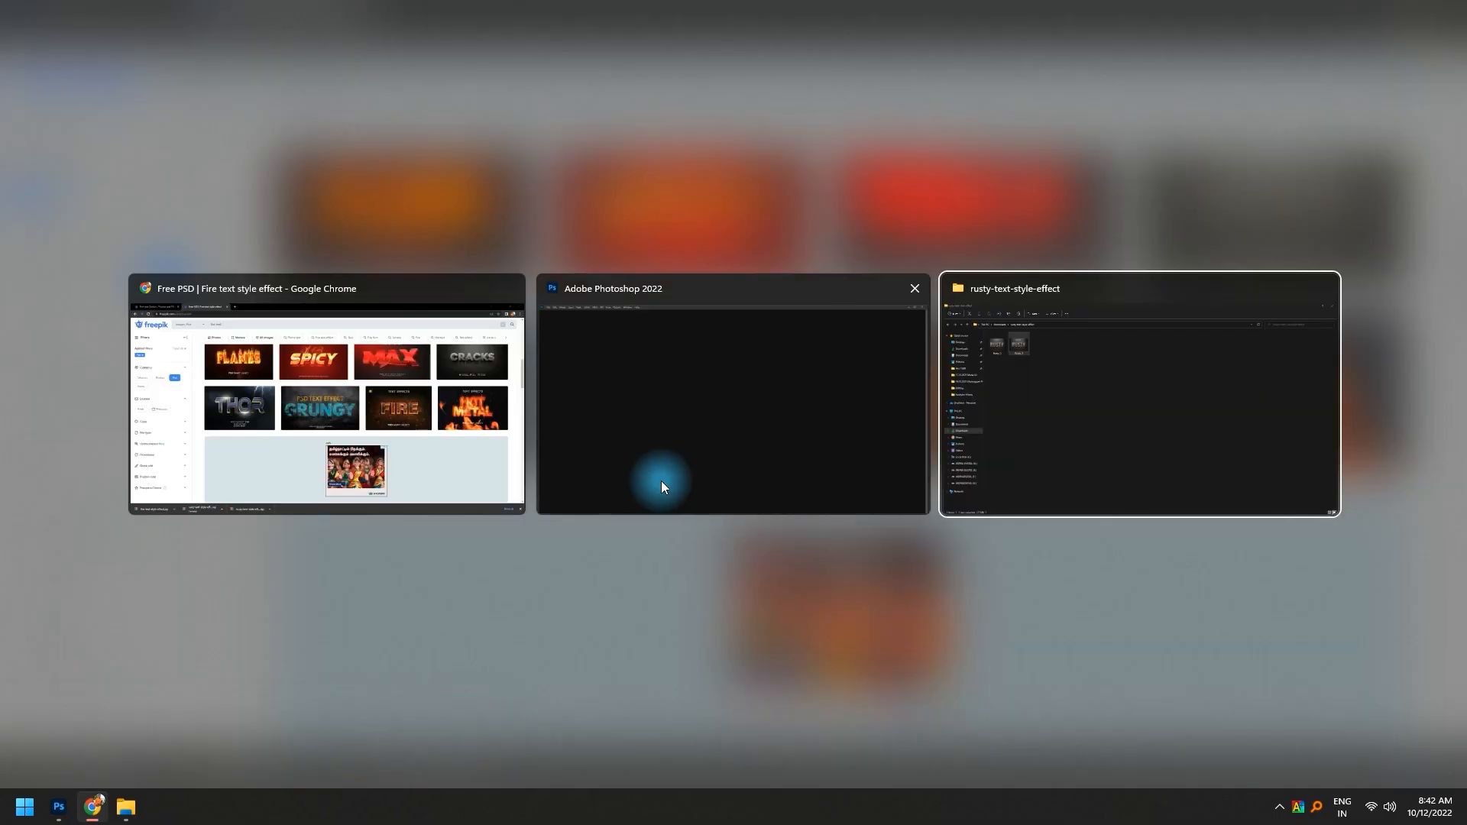
pyautogui.hotkey('alt', 'Up')
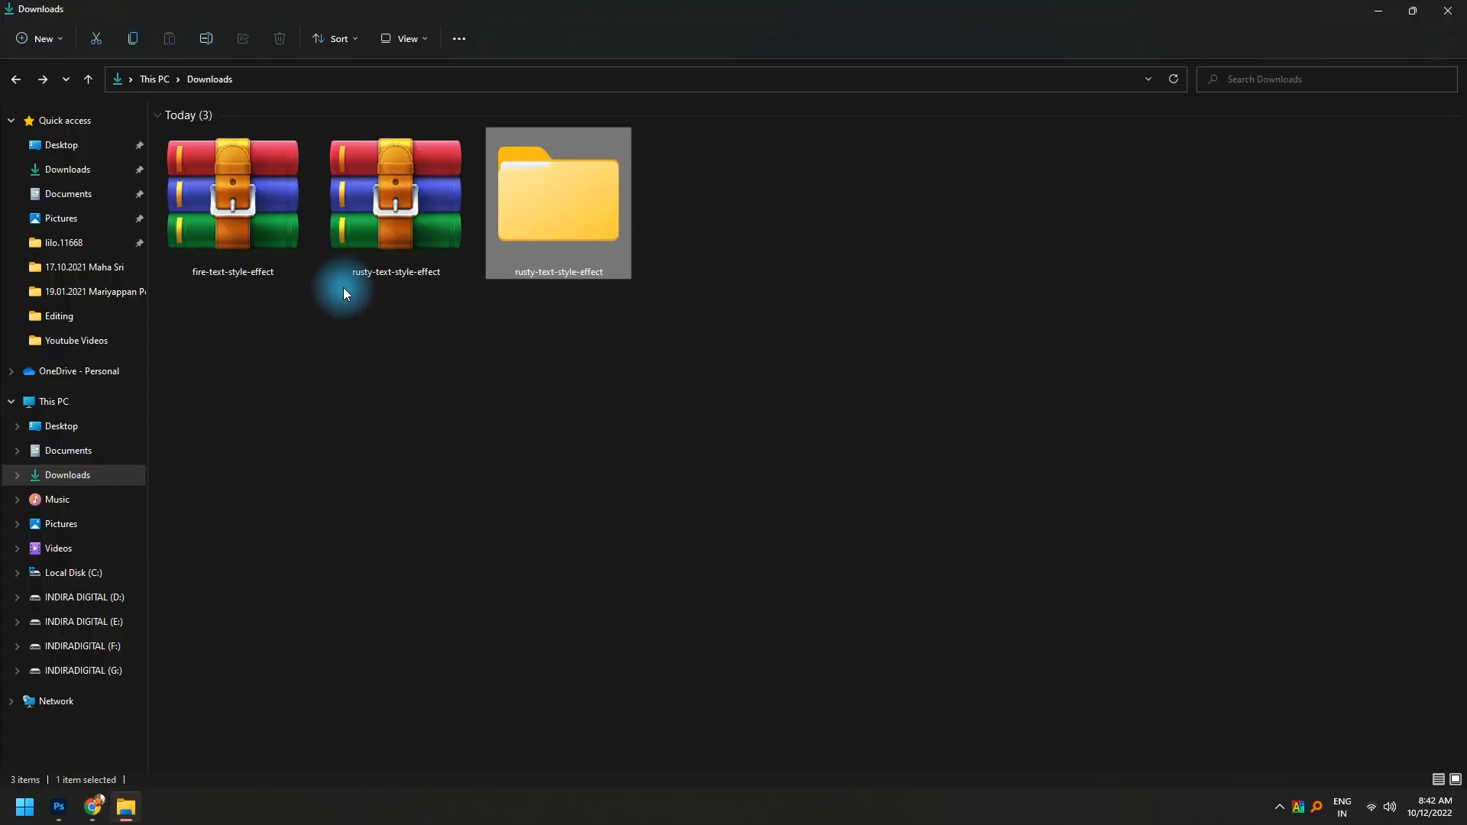
pyautogui.click(245, 191)
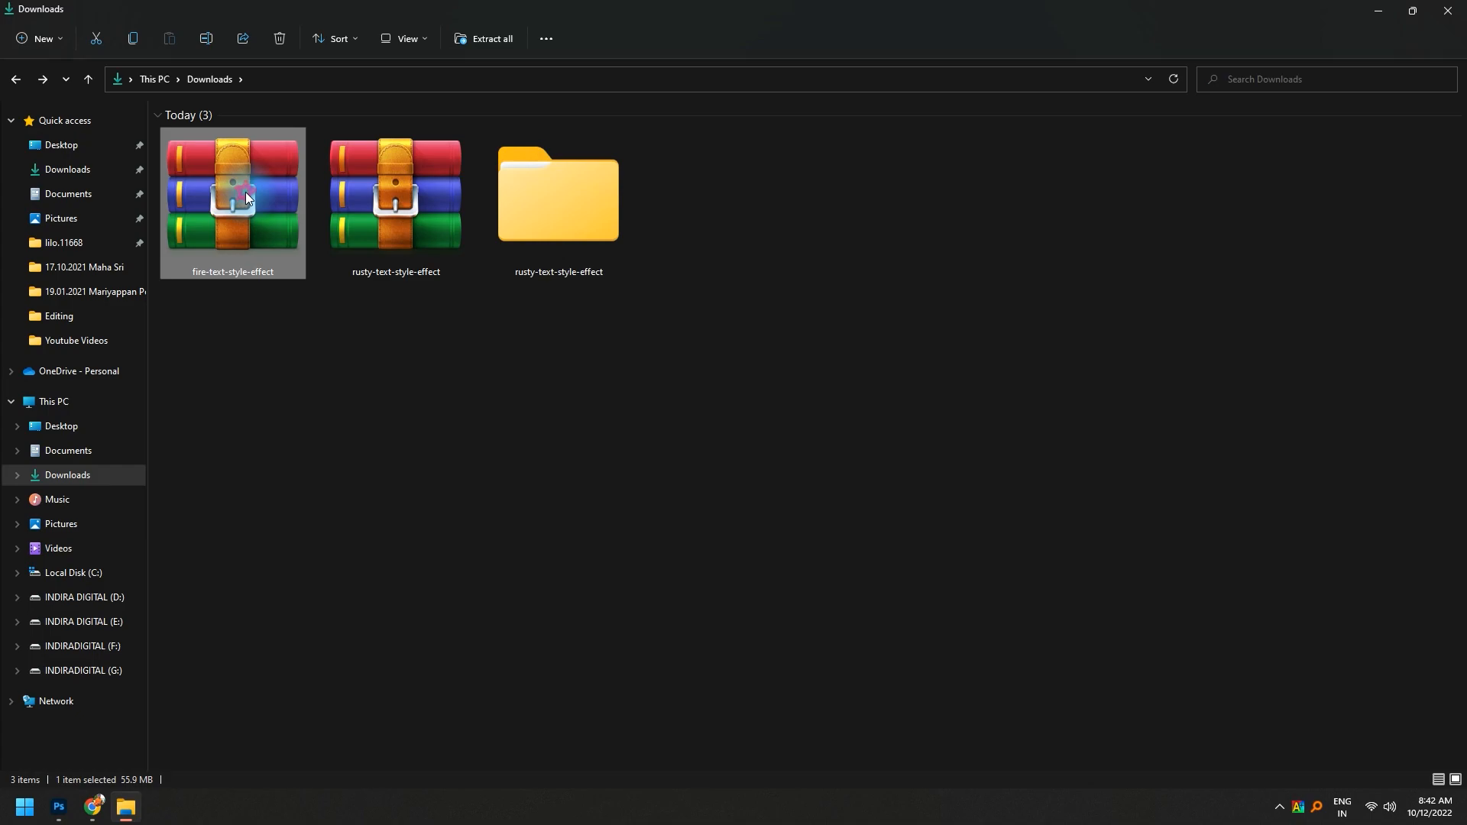
pyautogui.rightClick(246, 191)
pyautogui.moveTo(309, 274)
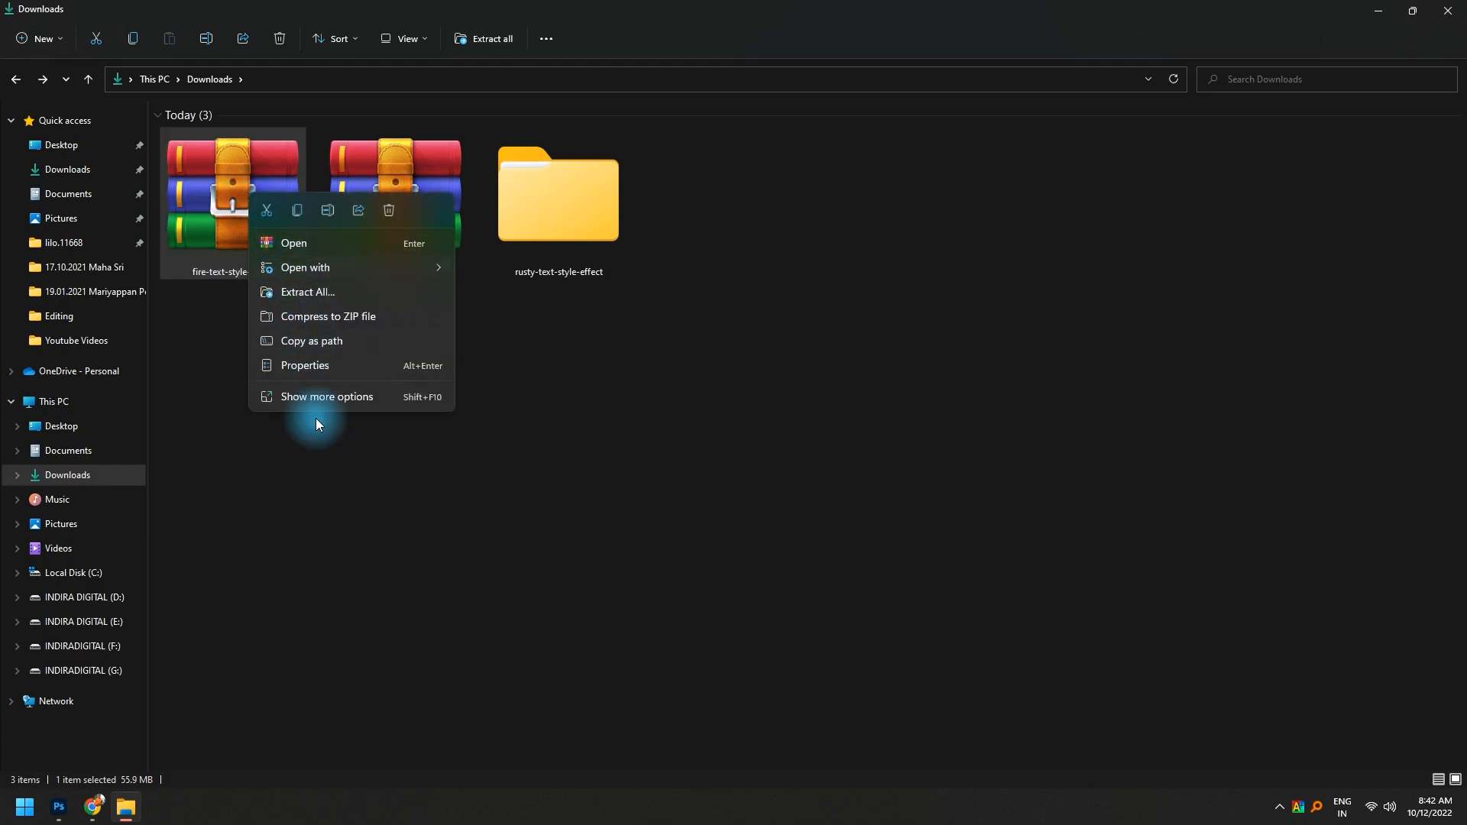
pyautogui.click(315, 396)
pyautogui.click(336, 452)
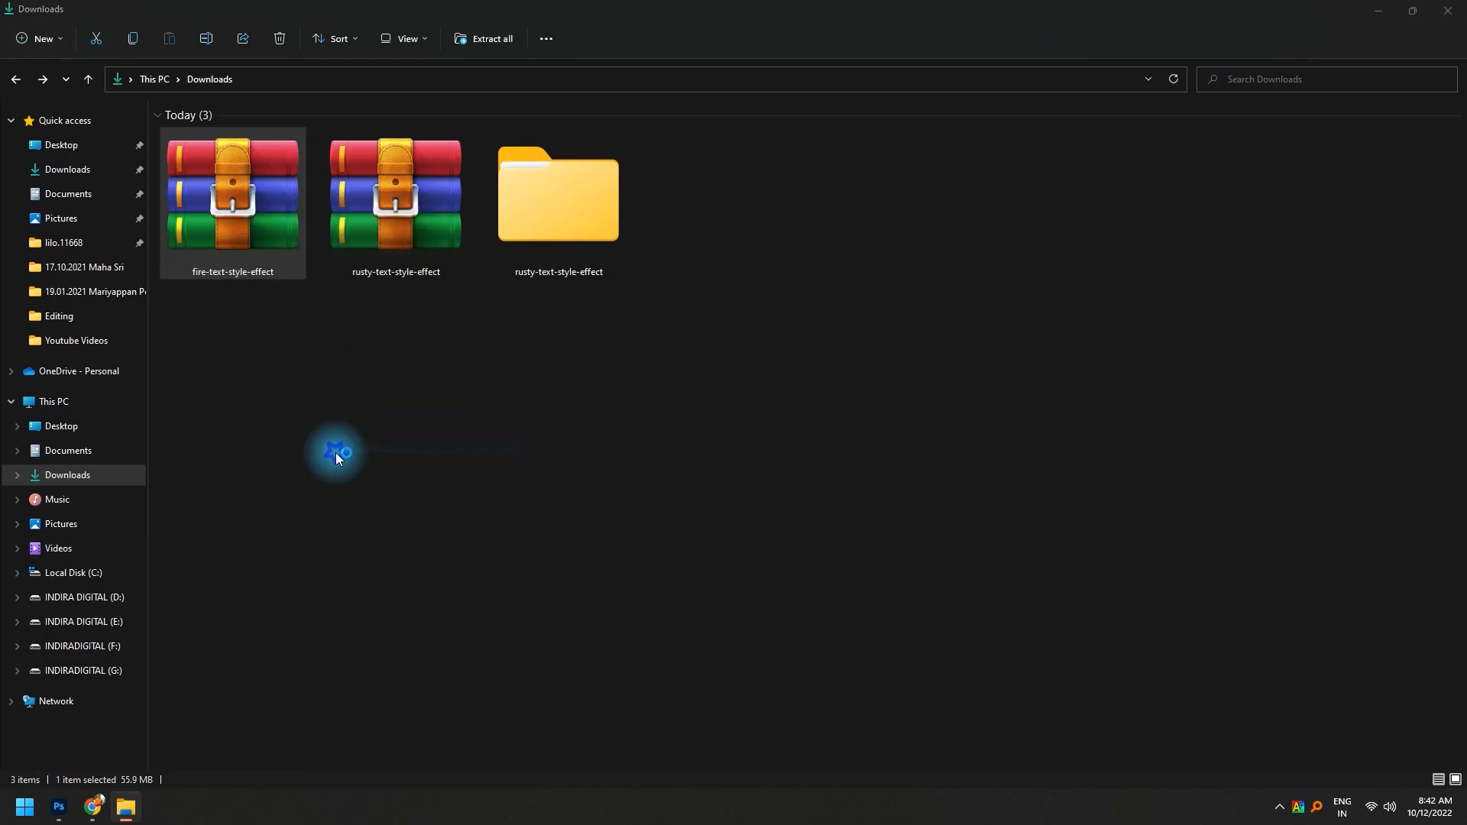
pyautogui.press('Return')
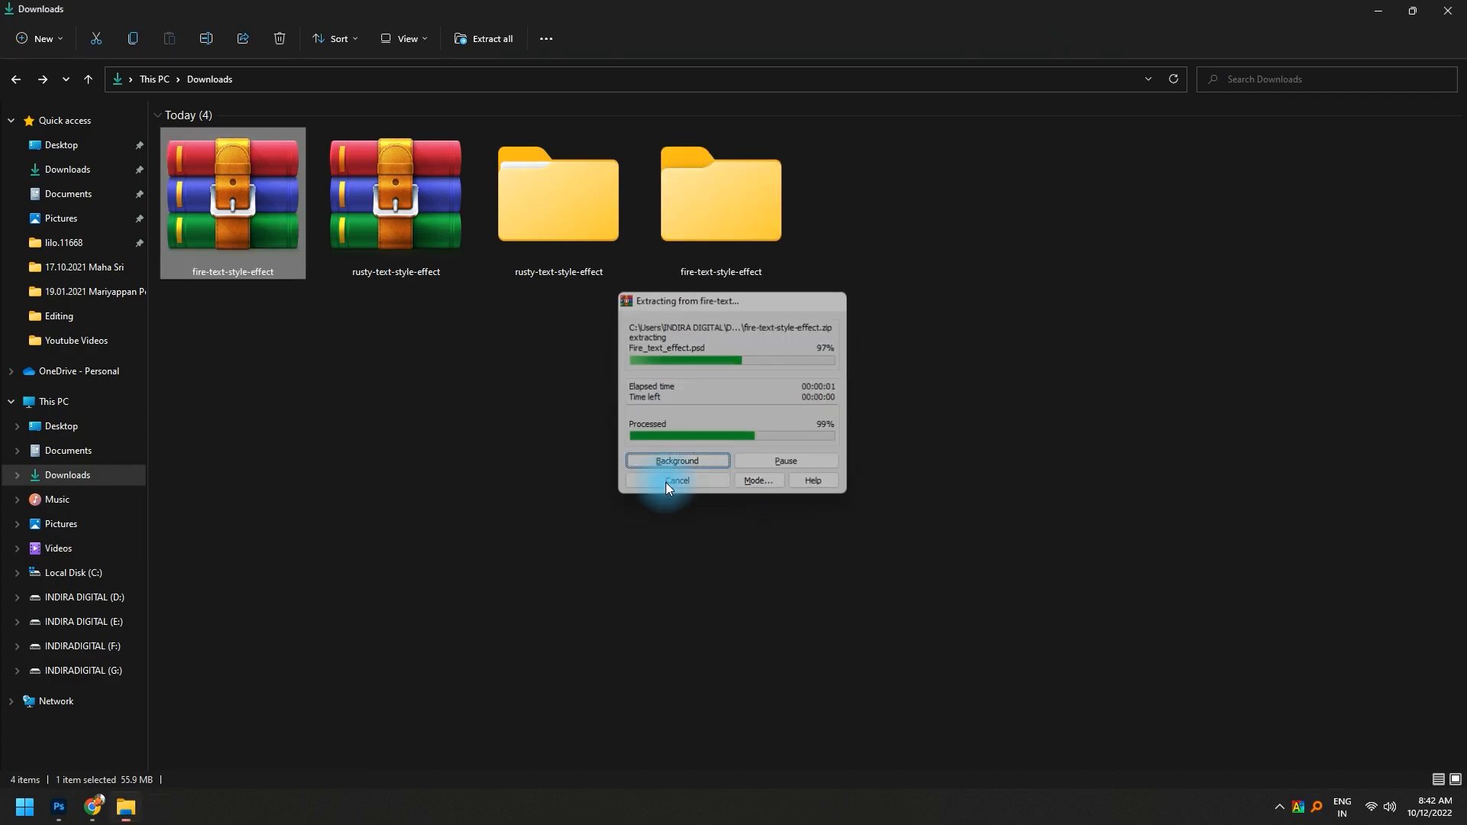
pyautogui.doubleClick(730, 200)
# - Enlarge the folder's thumbnails and preview the Fire_text_effect JPEG in the image viewer
pyautogui.scroll(2, 271, 242)
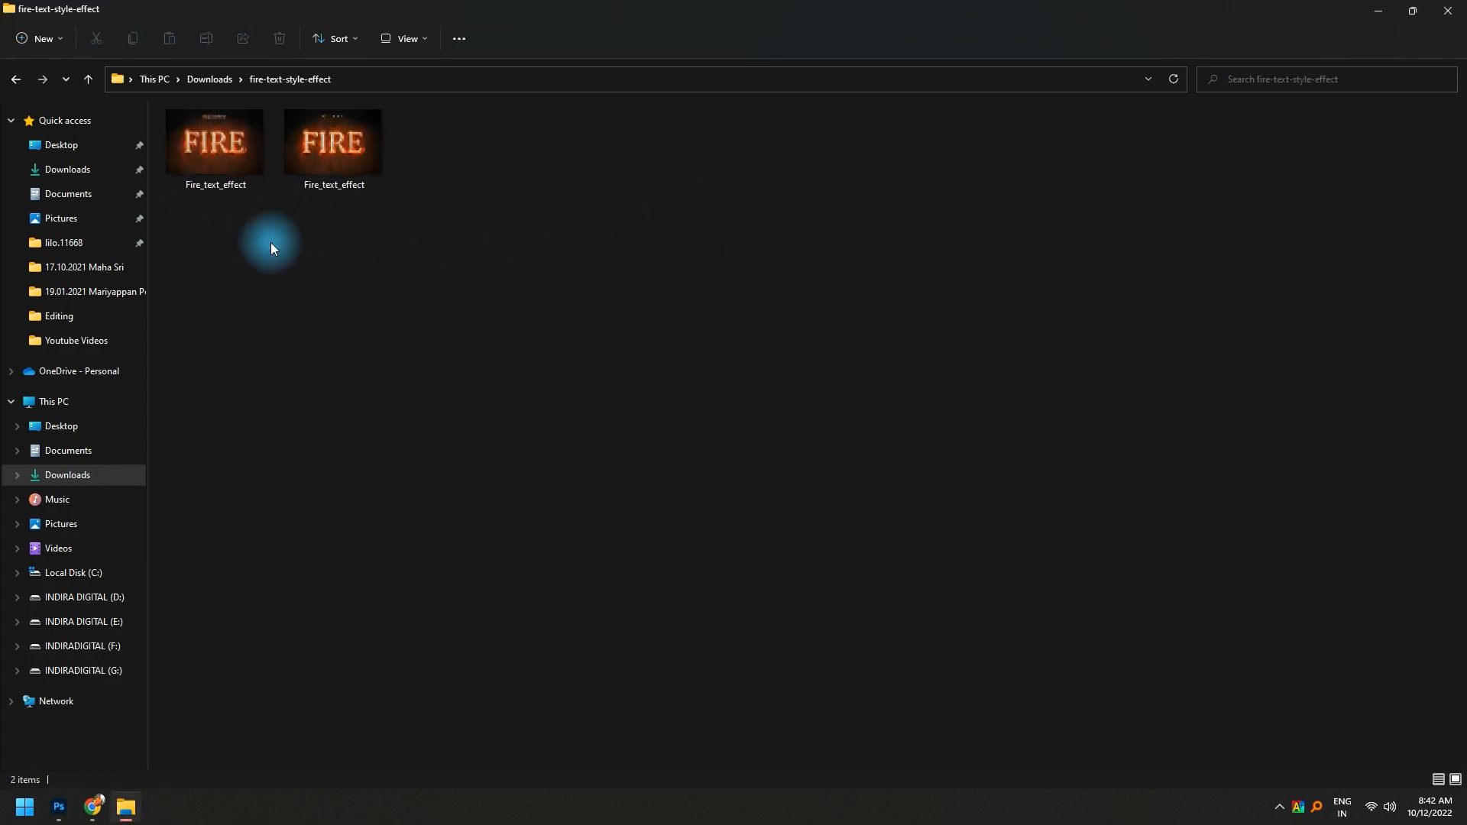
pyautogui.click(275, 208)
pyautogui.doubleClick(275, 206)
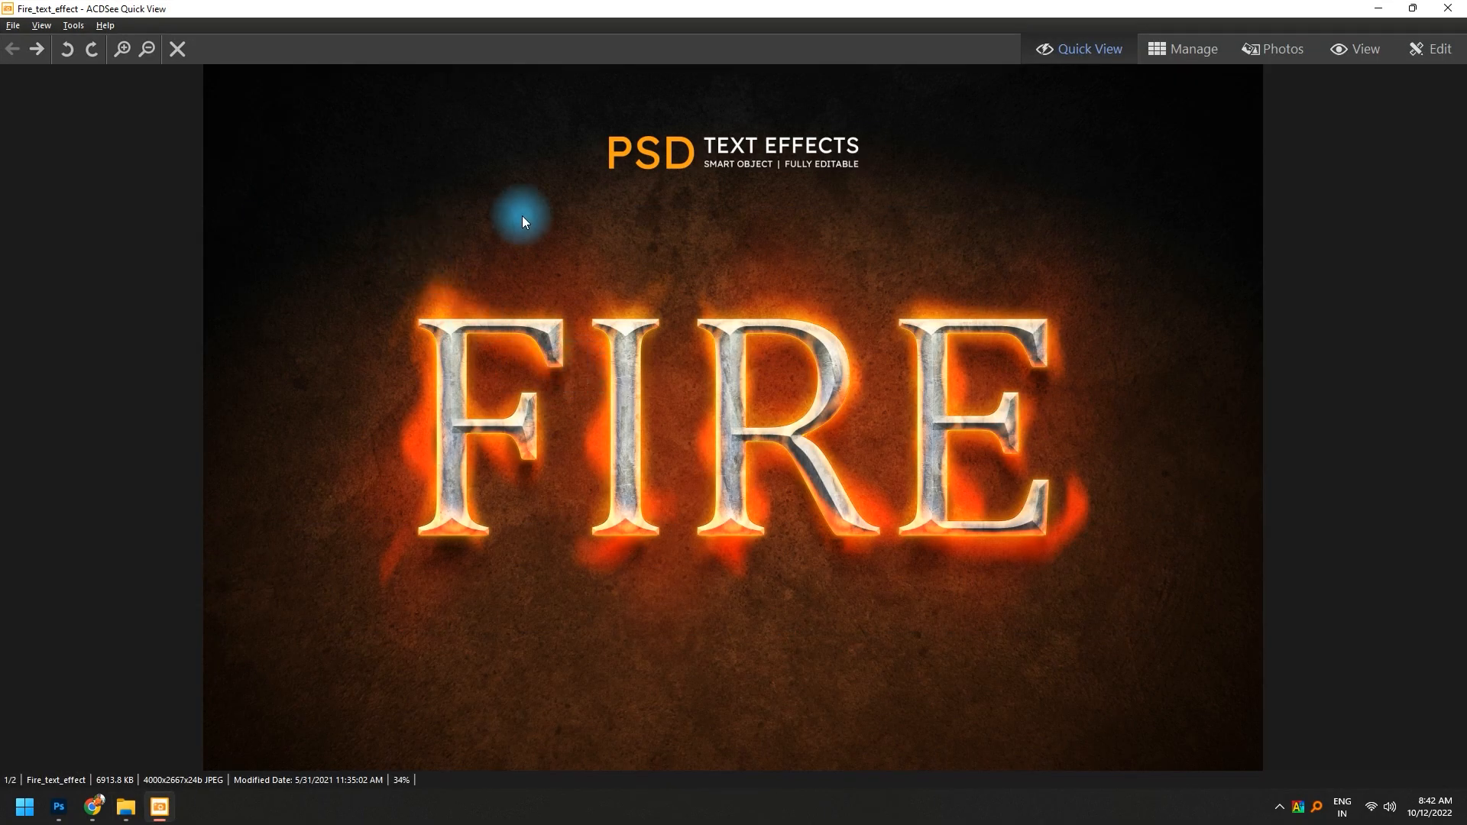
pyautogui.click(1447, 8)
# - Open the Fire_text_effect PSD from the extracted folder in Photoshop
pyautogui.click(459, 164)
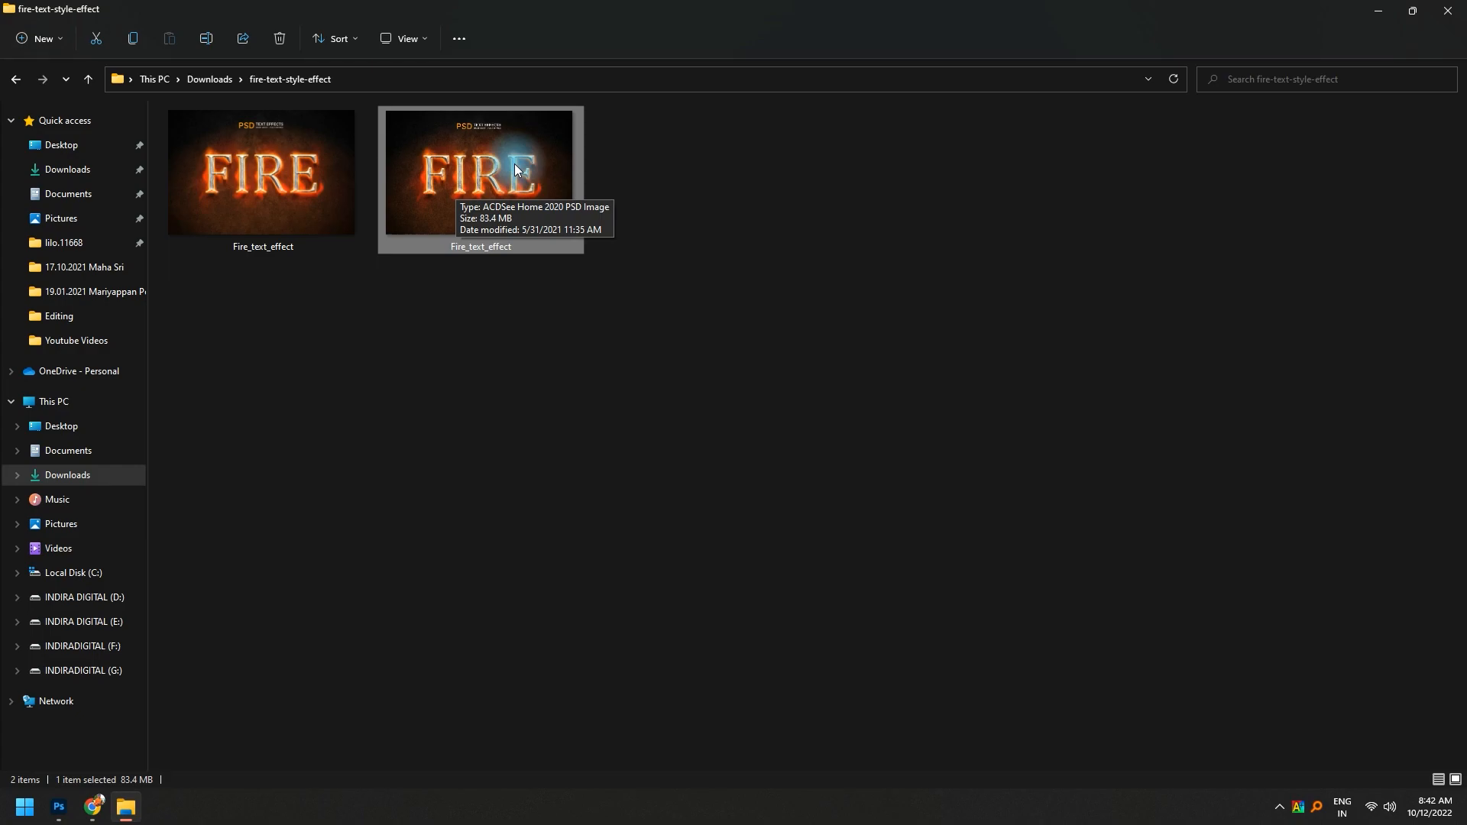
pyautogui.moveTo(515, 164); pyautogui.dragTo(497, 409)
pyautogui.hotkey('alt', 'Tab')
pyautogui.hotkey('alt', 'Tab')
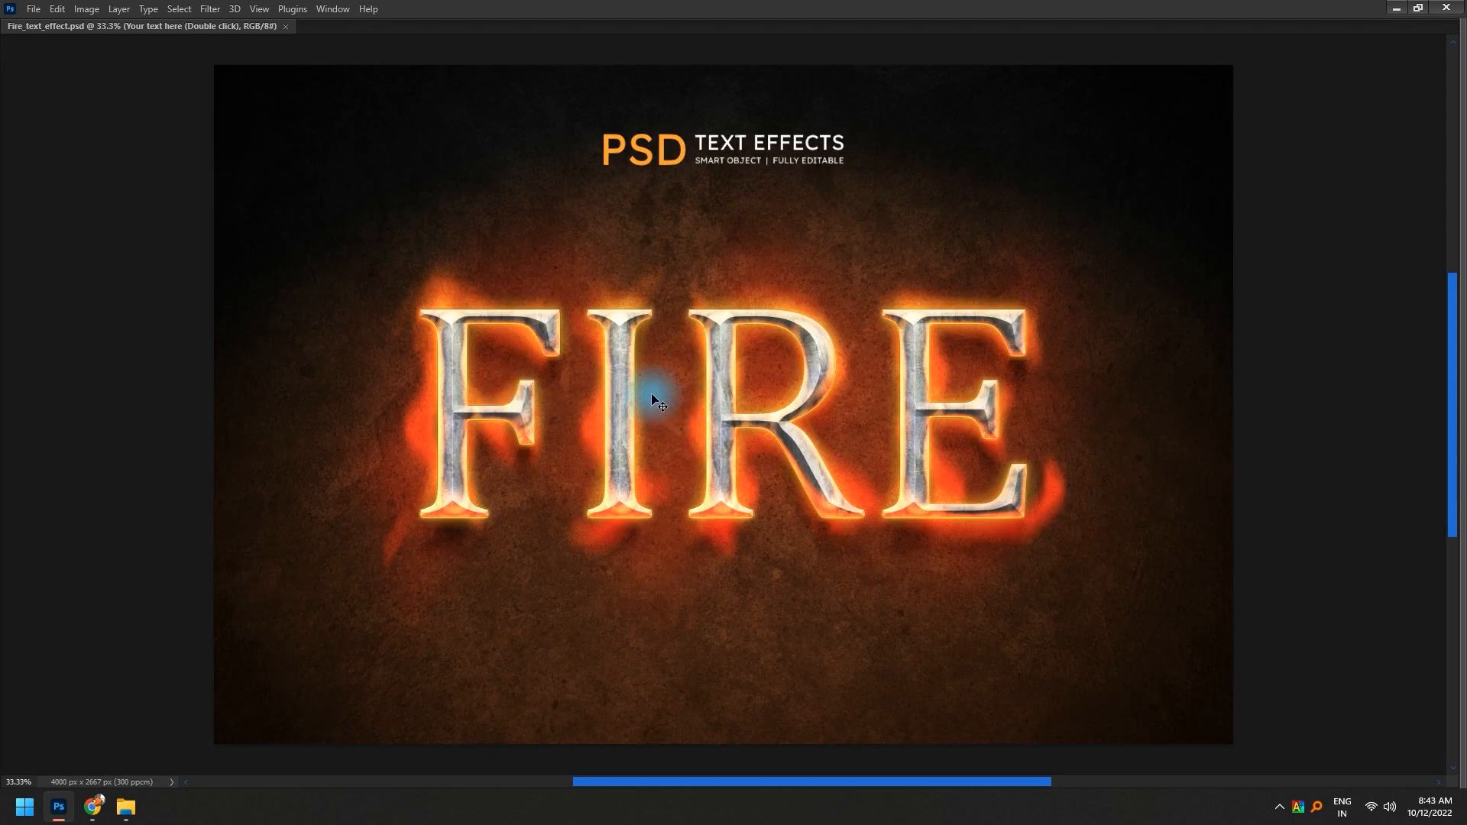
# - Show the hidden panels and open the contents of the "Your text here (Double click)" smart object
pyautogui.click(614, 400)
pyautogui.moveTo(625, 394); pyautogui.dragTo(650, 396)
pyautogui.press('Escape')
pyautogui.press('Tab')
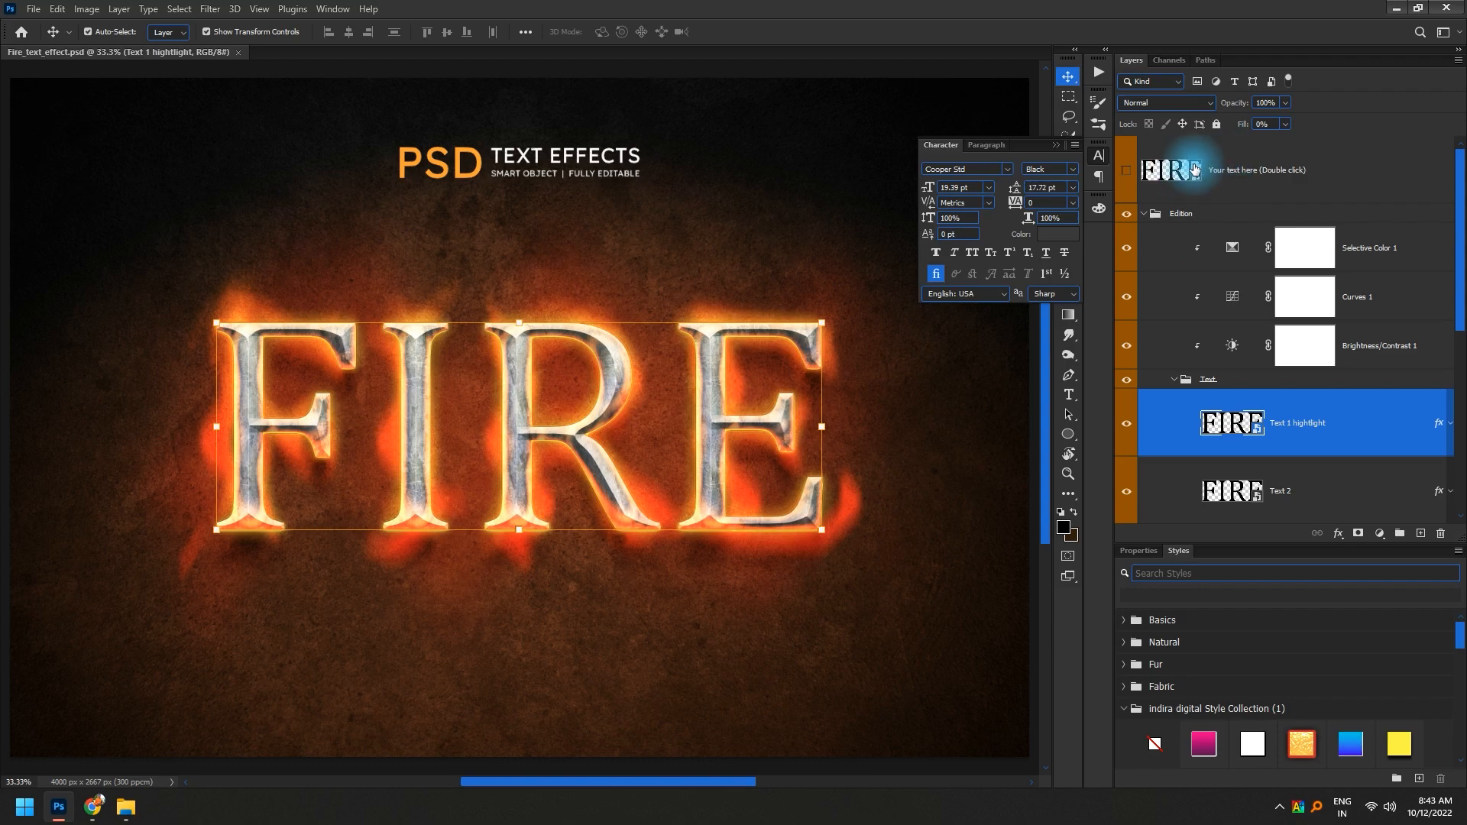
pyautogui.doubleClick(1195, 182)
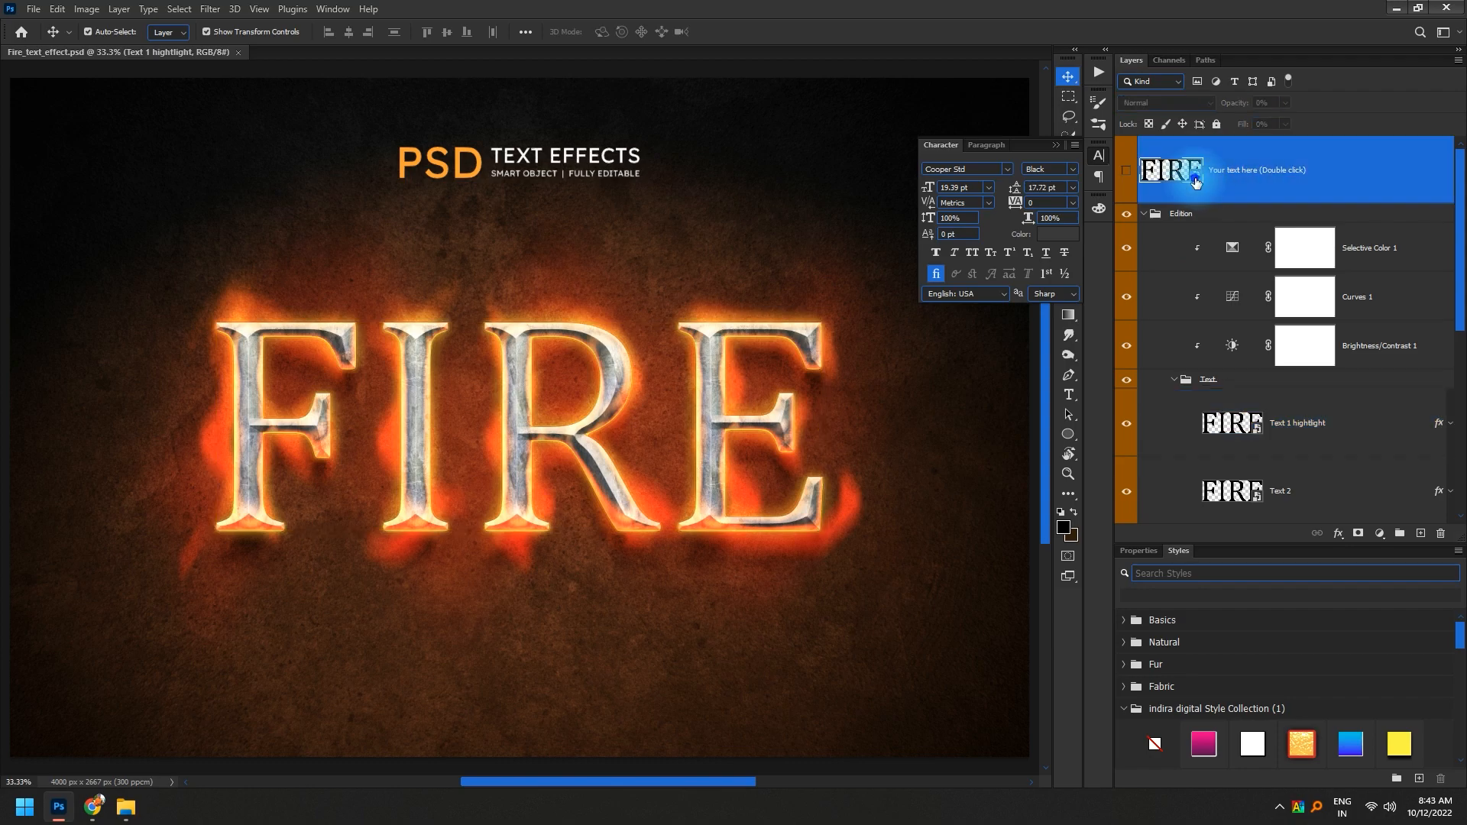
# - Set the FIRE text's font to SR-Tamil001 and replace the wording with "இந்திரா"
pyautogui.doubleClick(525, 460)
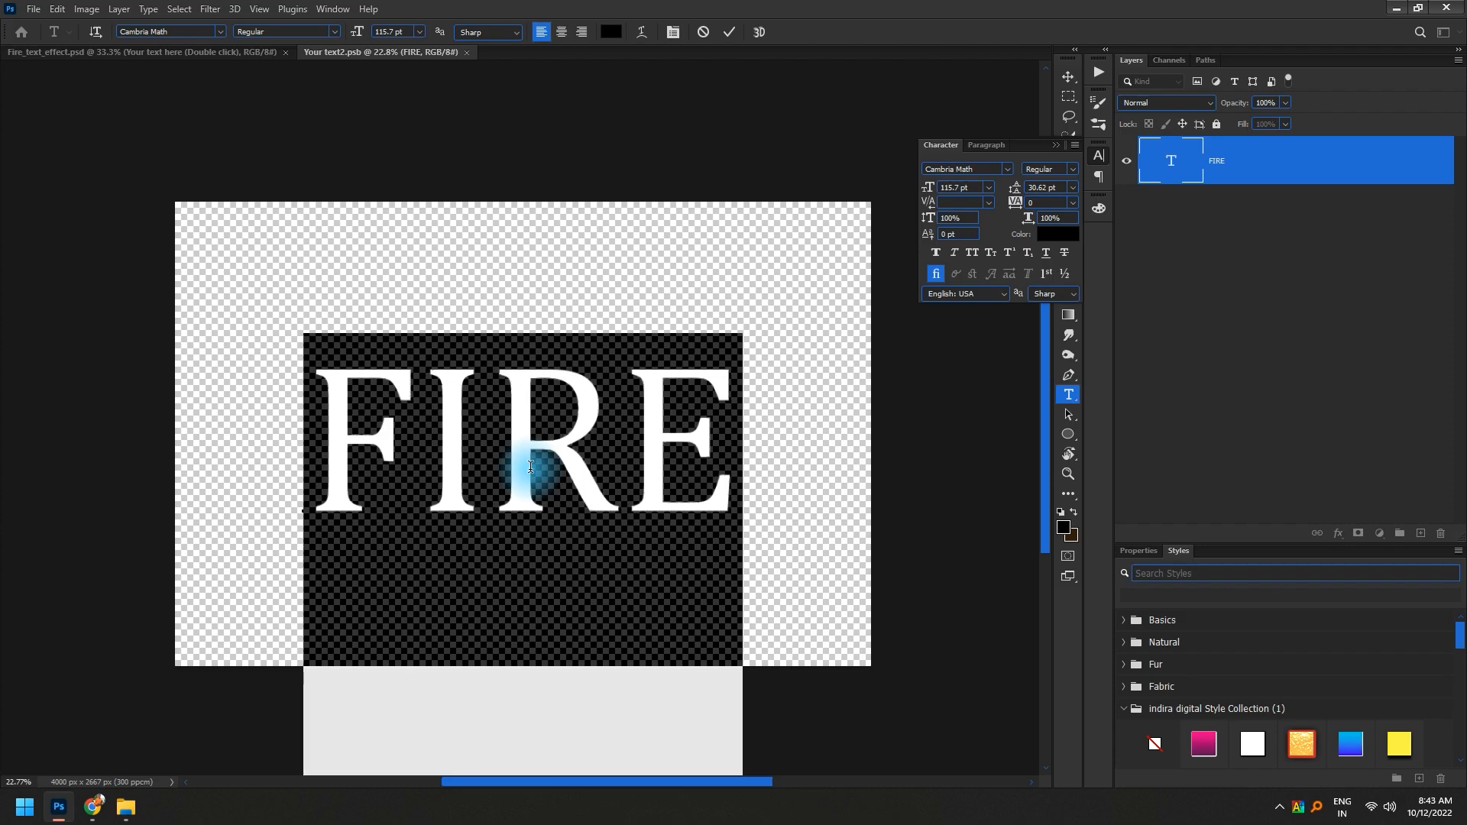
pyautogui.click(991, 168)
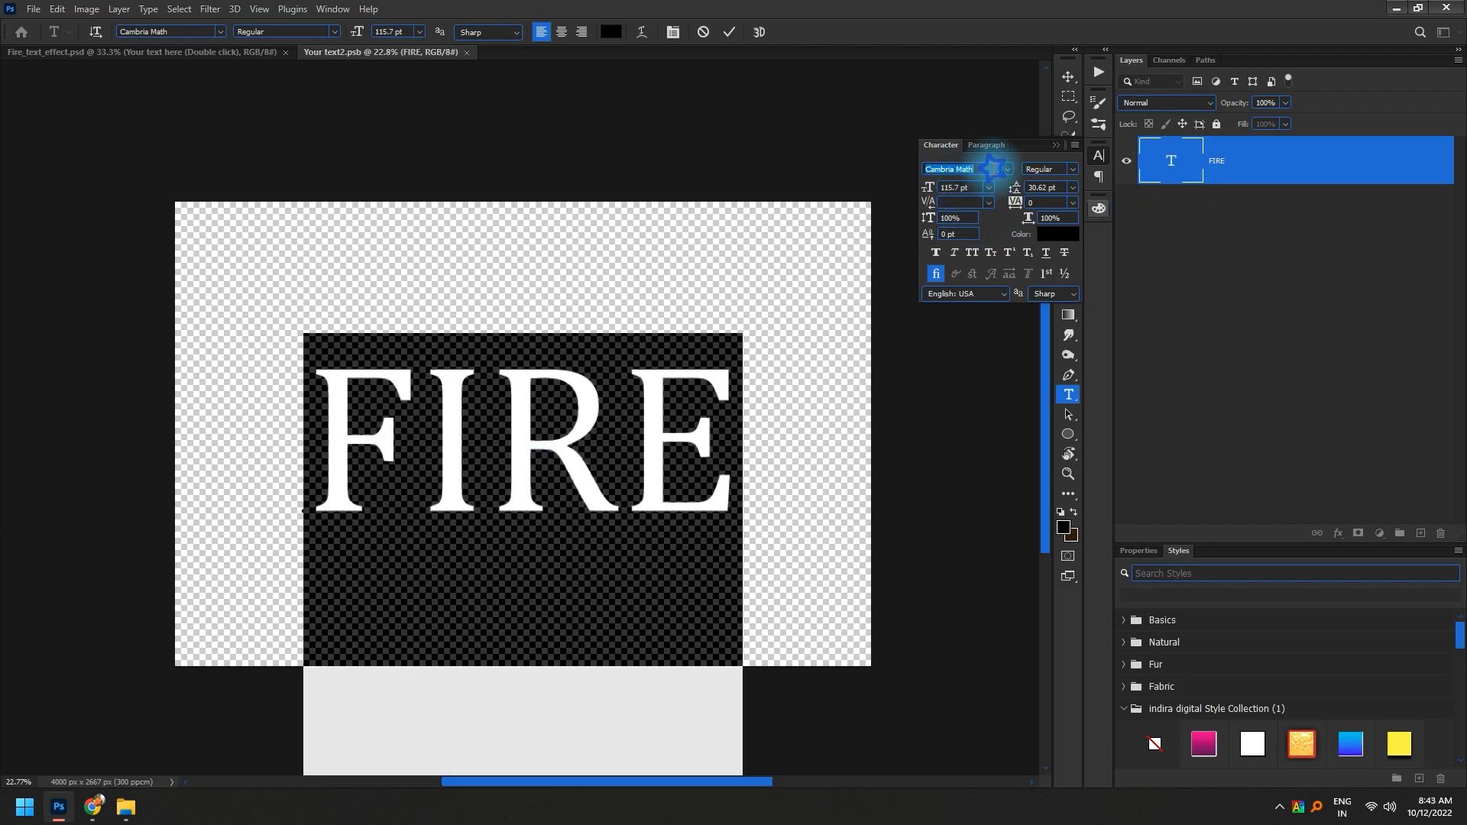
pyautogui.write('sr')
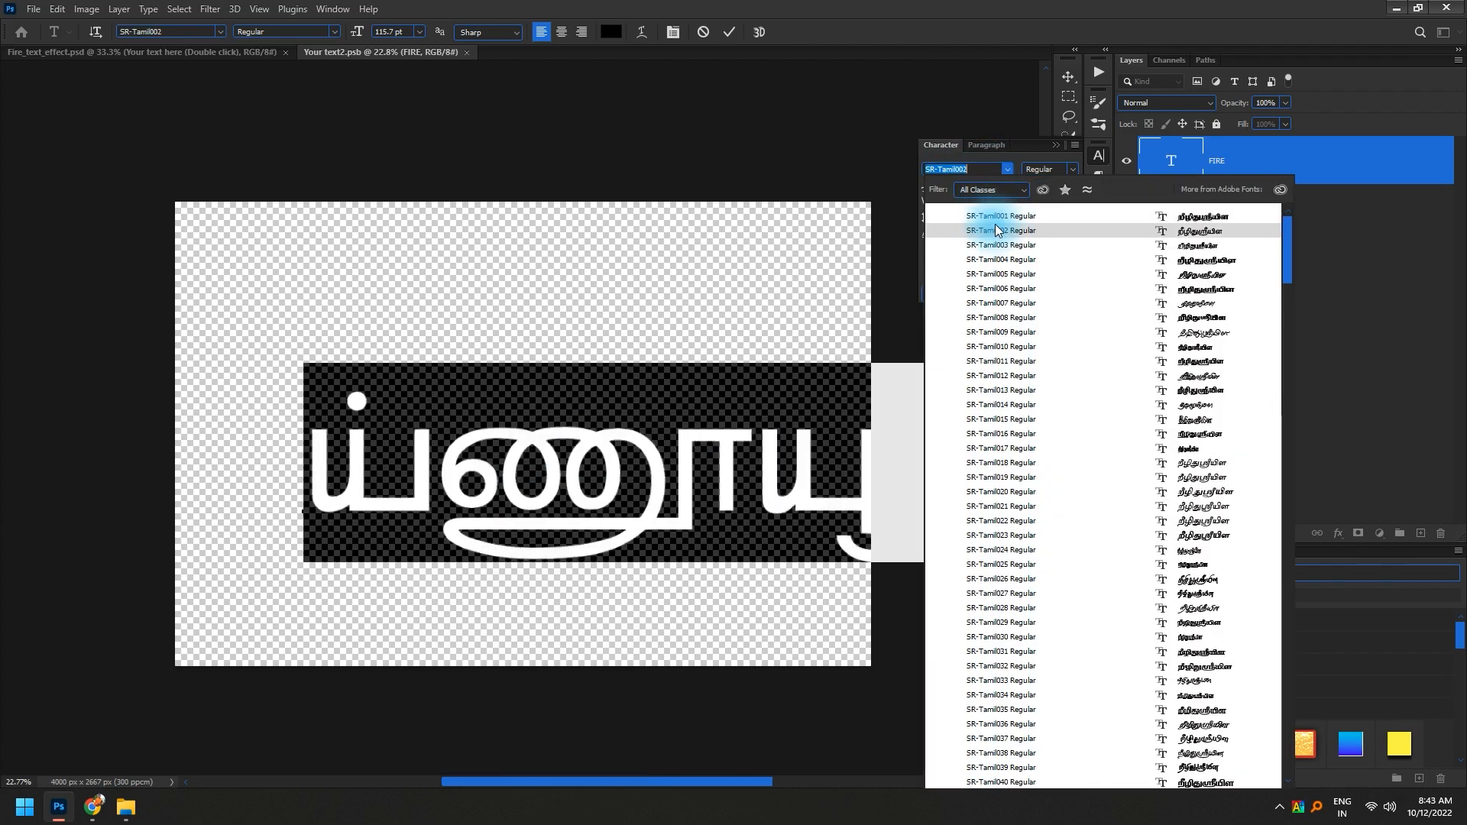
pyautogui.click(1002, 216)
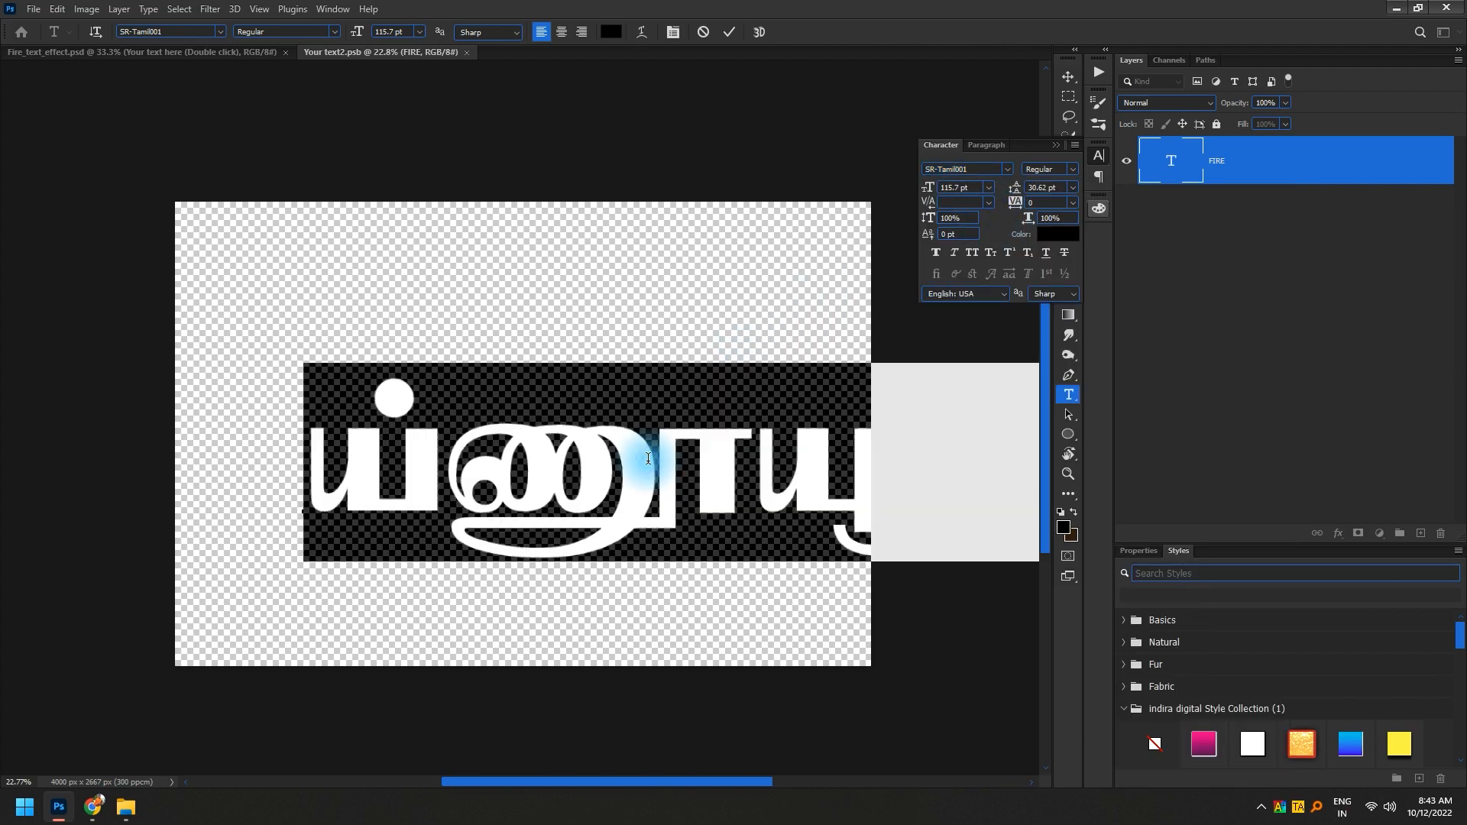
pyautogui.write('இந்தி')
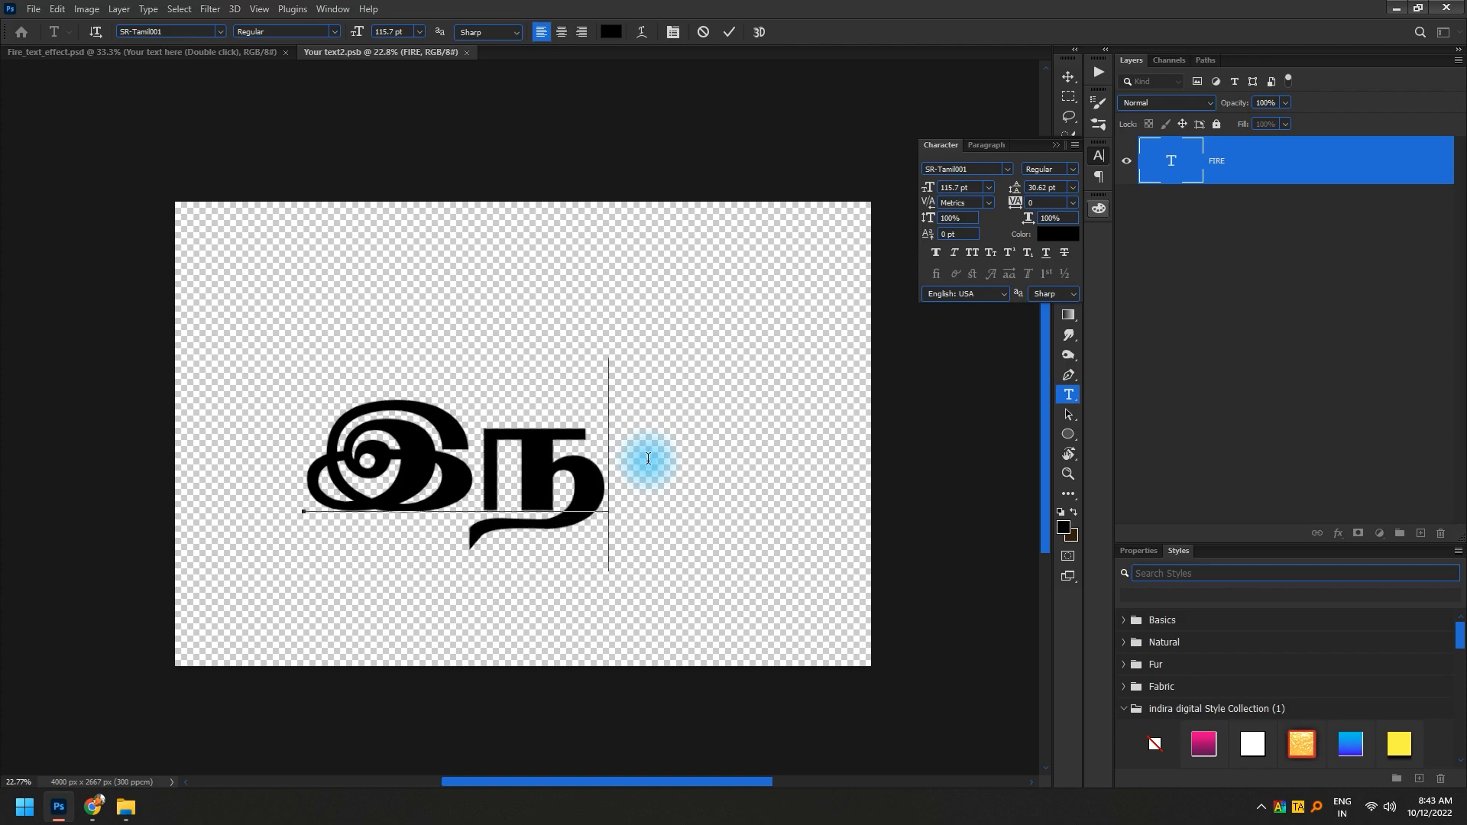
pyautogui.write('ரா')
# - Reduce the font size of the whole Tamil word to 92.92 pt so it fits the canvas
pyautogui.hotkey('ctrl', 'a')
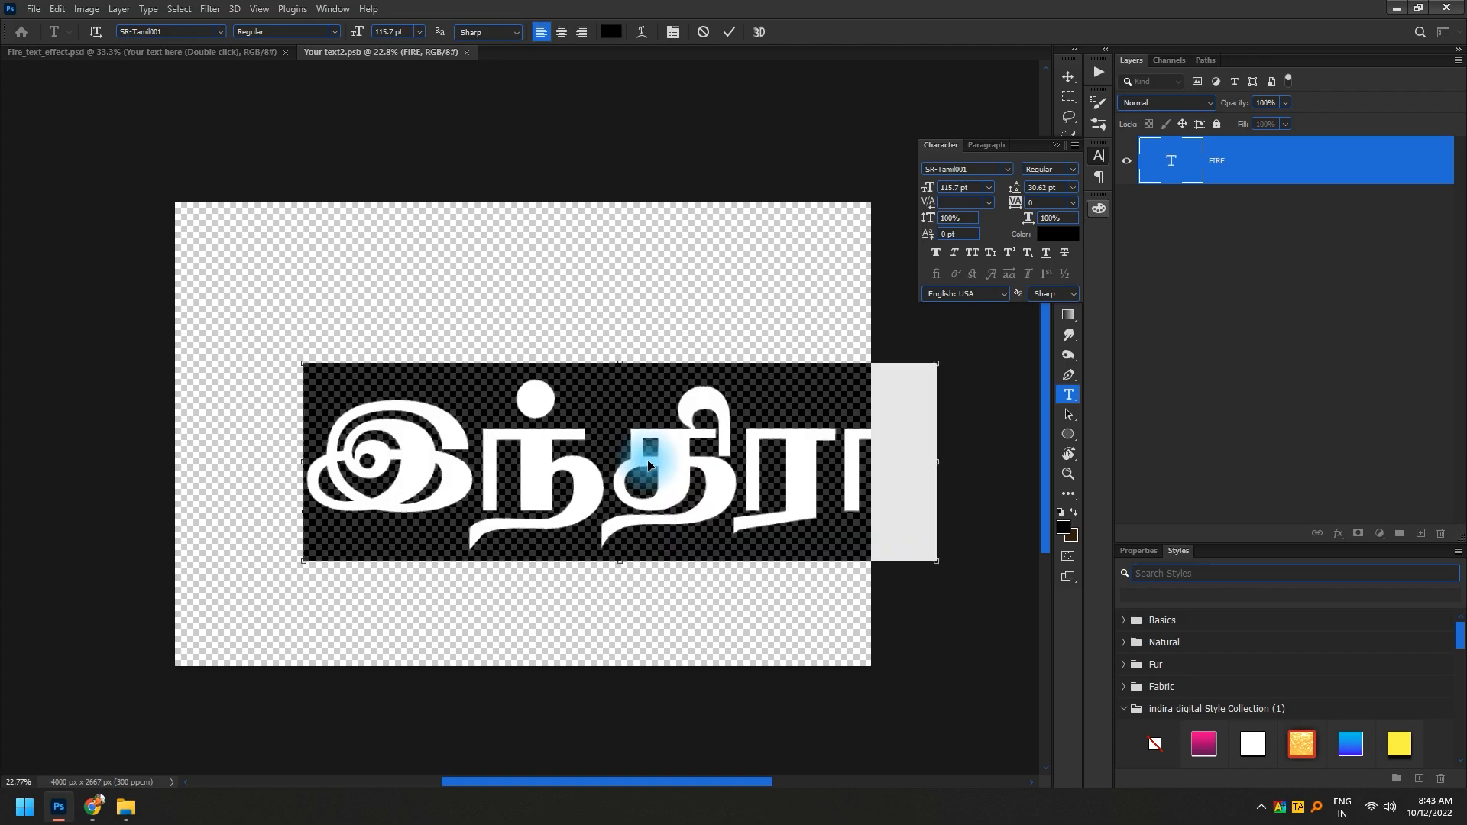
pyautogui.hotkey('ctrl', 'shift', ',')
pyautogui.hotkey('ctrl', 'shift', ',')
pyautogui.hotkey('ctrl', 'shift', ',')
pyautogui.hotkey('ctrl', 'shift', ',')
pyautogui.hotkey('ctrl', 'shift', ',')
pyautogui.hotkey('ctrl', 'shift', ',')
pyautogui.hotkey('ctrl', 'shift', ',')
pyautogui.hotkey('ctrl', 'shift', ',')
pyautogui.hotkey('ctrl', 'shift', ',')
pyautogui.hotkey('ctrl', 'shift', ',')
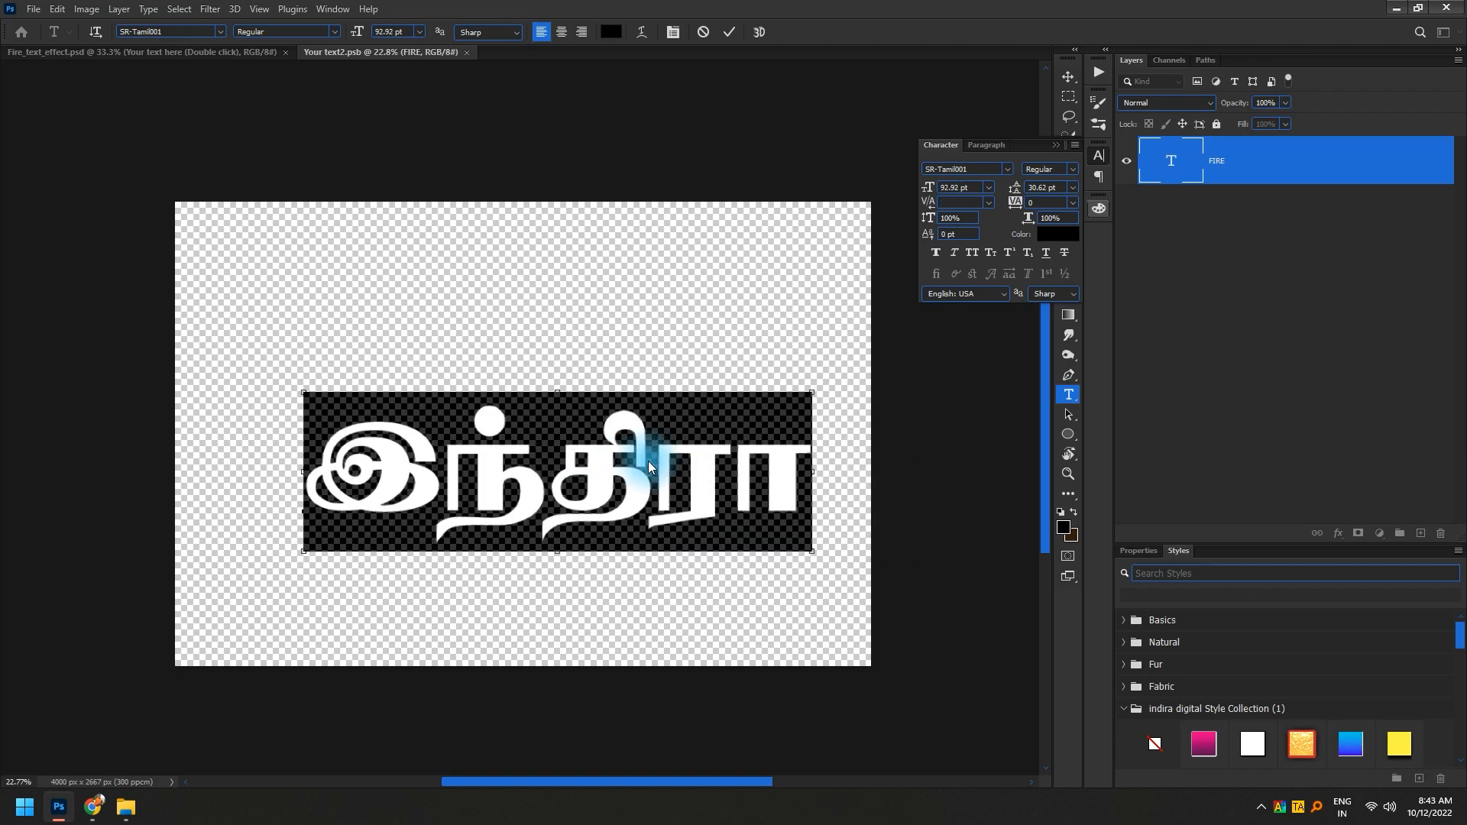
# - Center the Tamil text on the canvas, save the smart object and return to Fire_text_effect.psd
pyautogui.click(1068, 80)
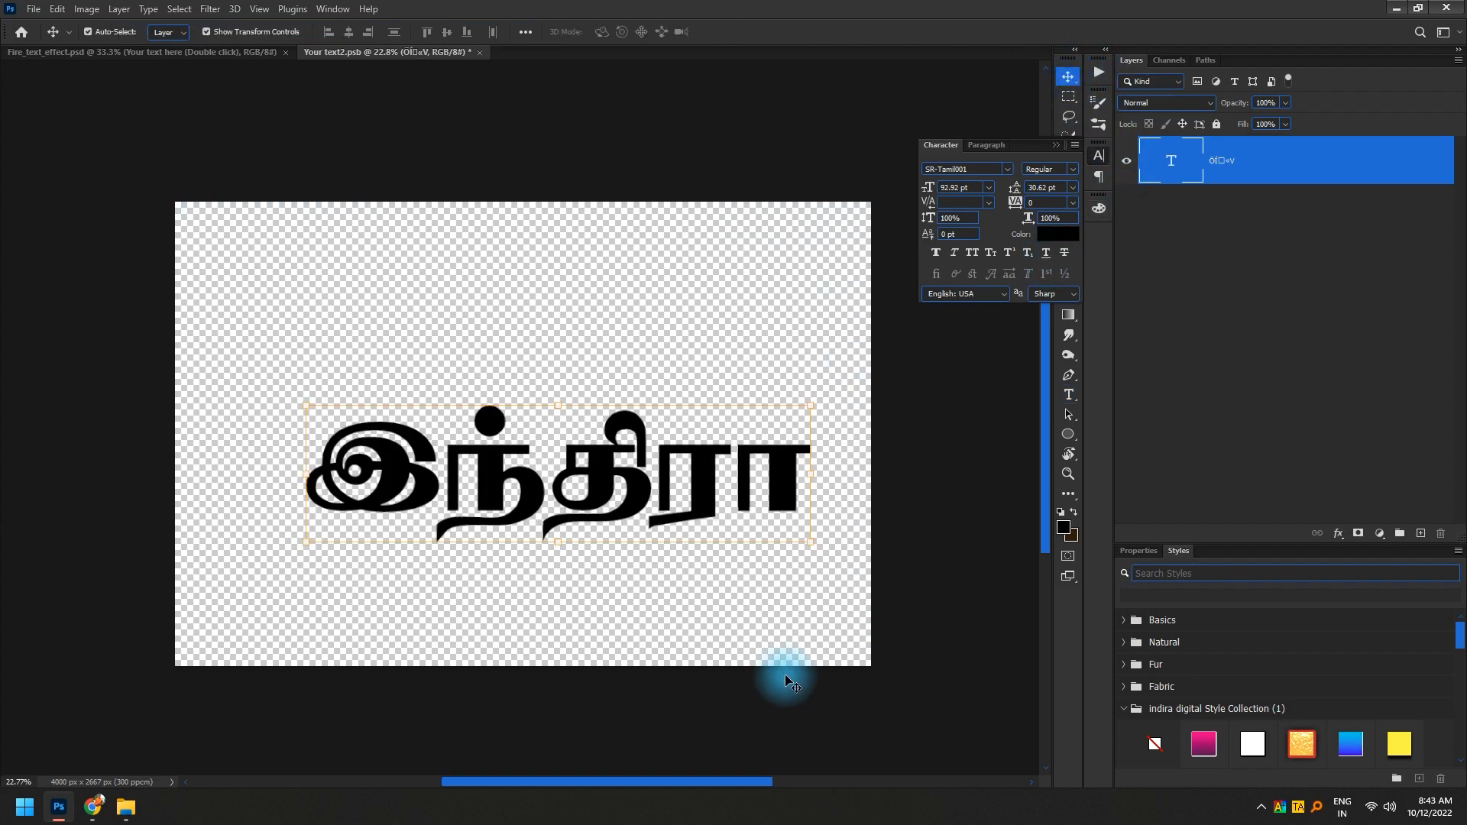
pyautogui.moveTo(679, 511); pyautogui.dragTo(641, 473)
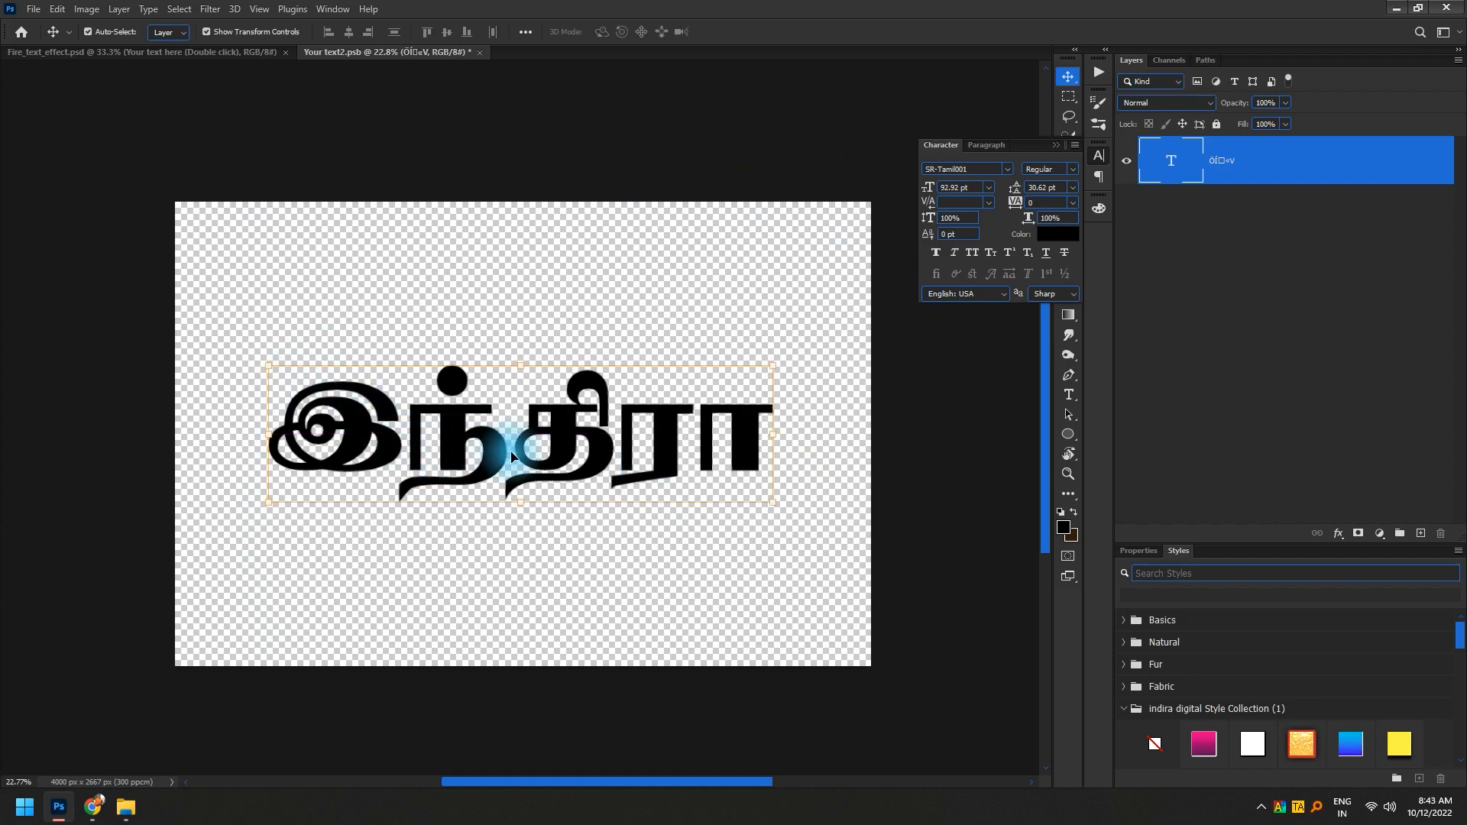
pyautogui.hotkey('ctrl', 's')
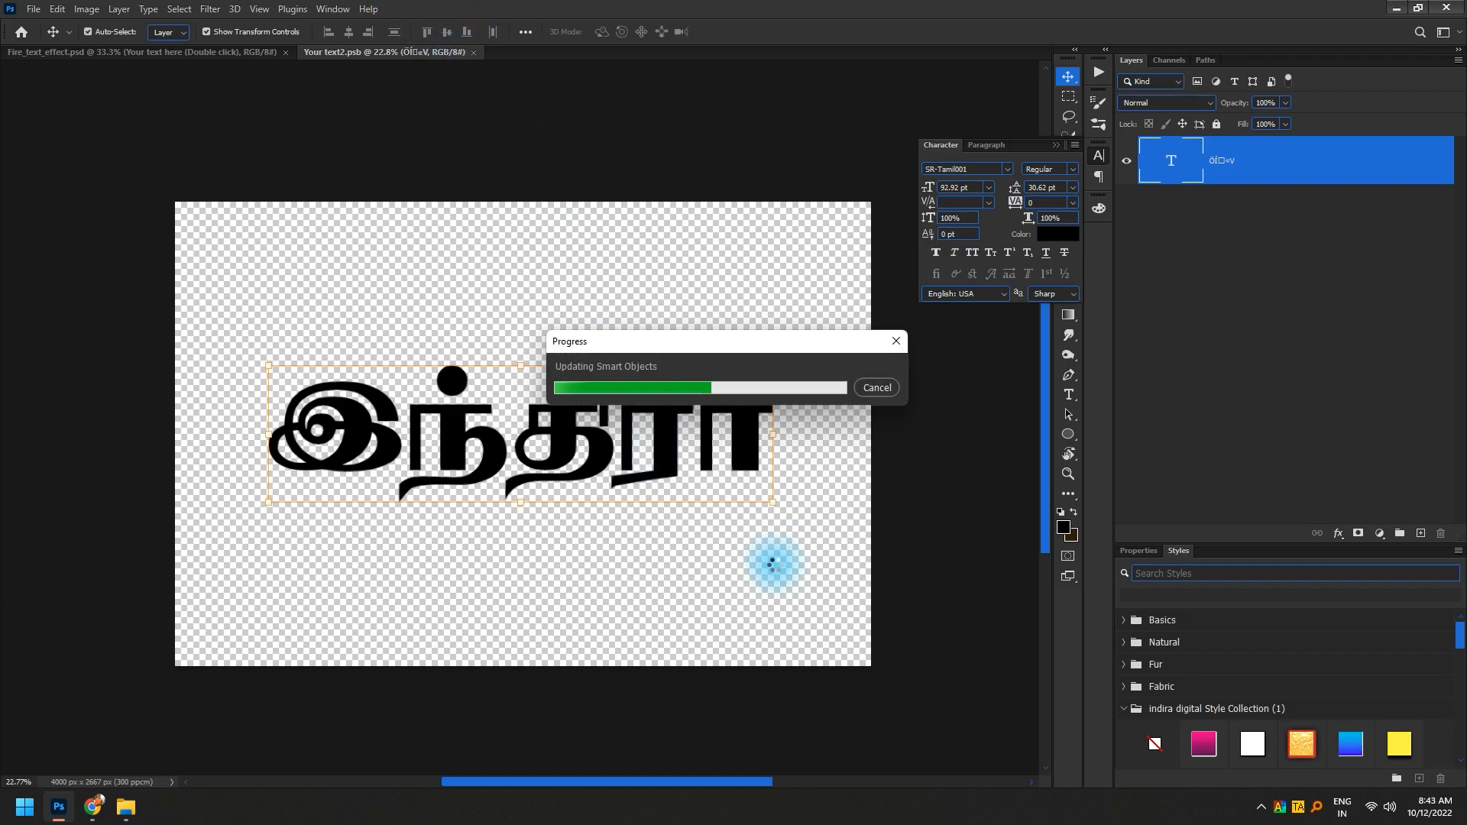
pyautogui.click(133, 52)
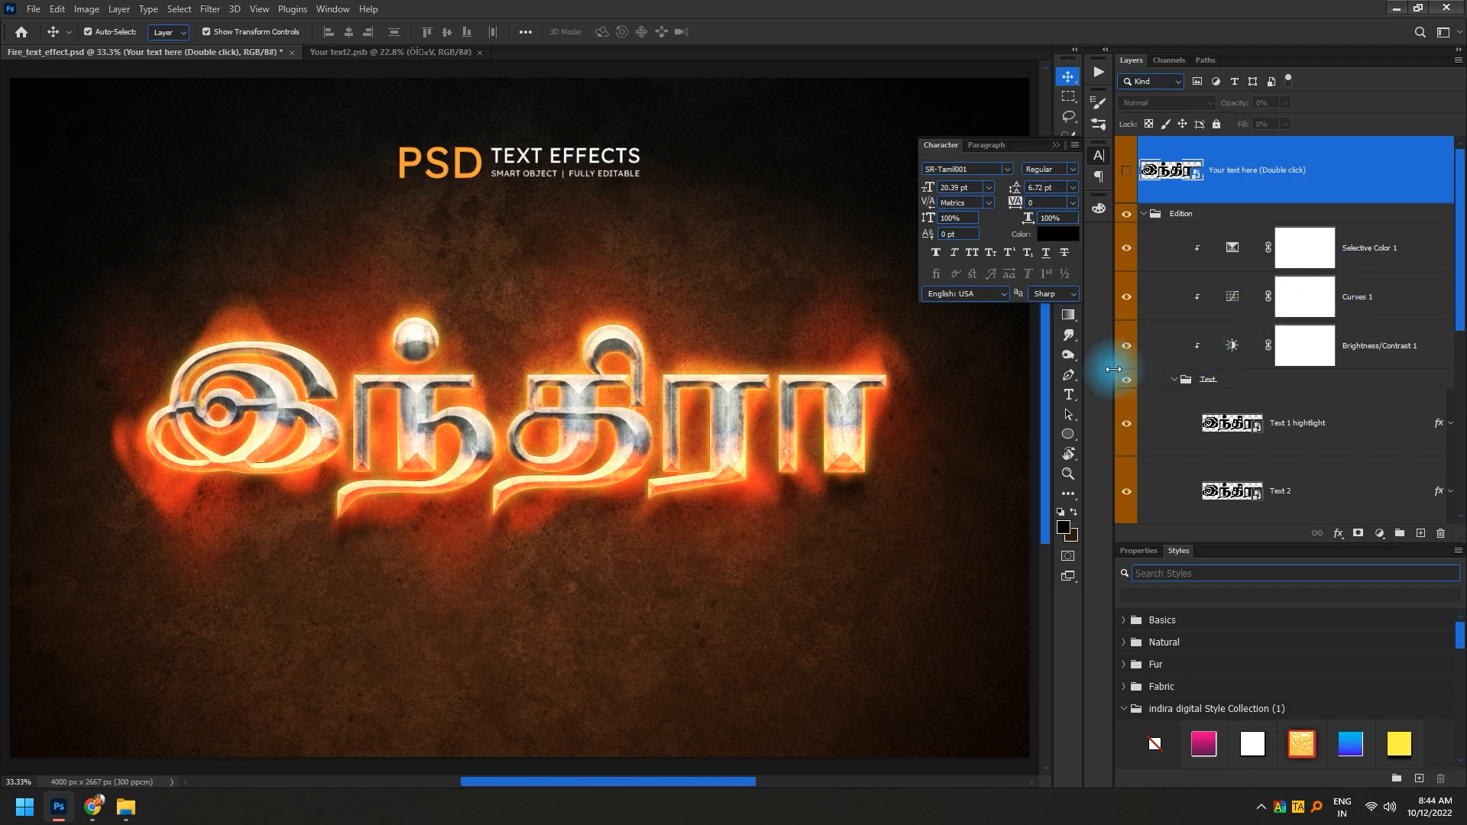
# - Hide the PSD, TEXT EFFECTS, SMART OBJECT | FULLY EDITABLE and background layers, and merge the lettering layers into a single layer
pyautogui.click(556, 169)
pyautogui.click(566, 161)
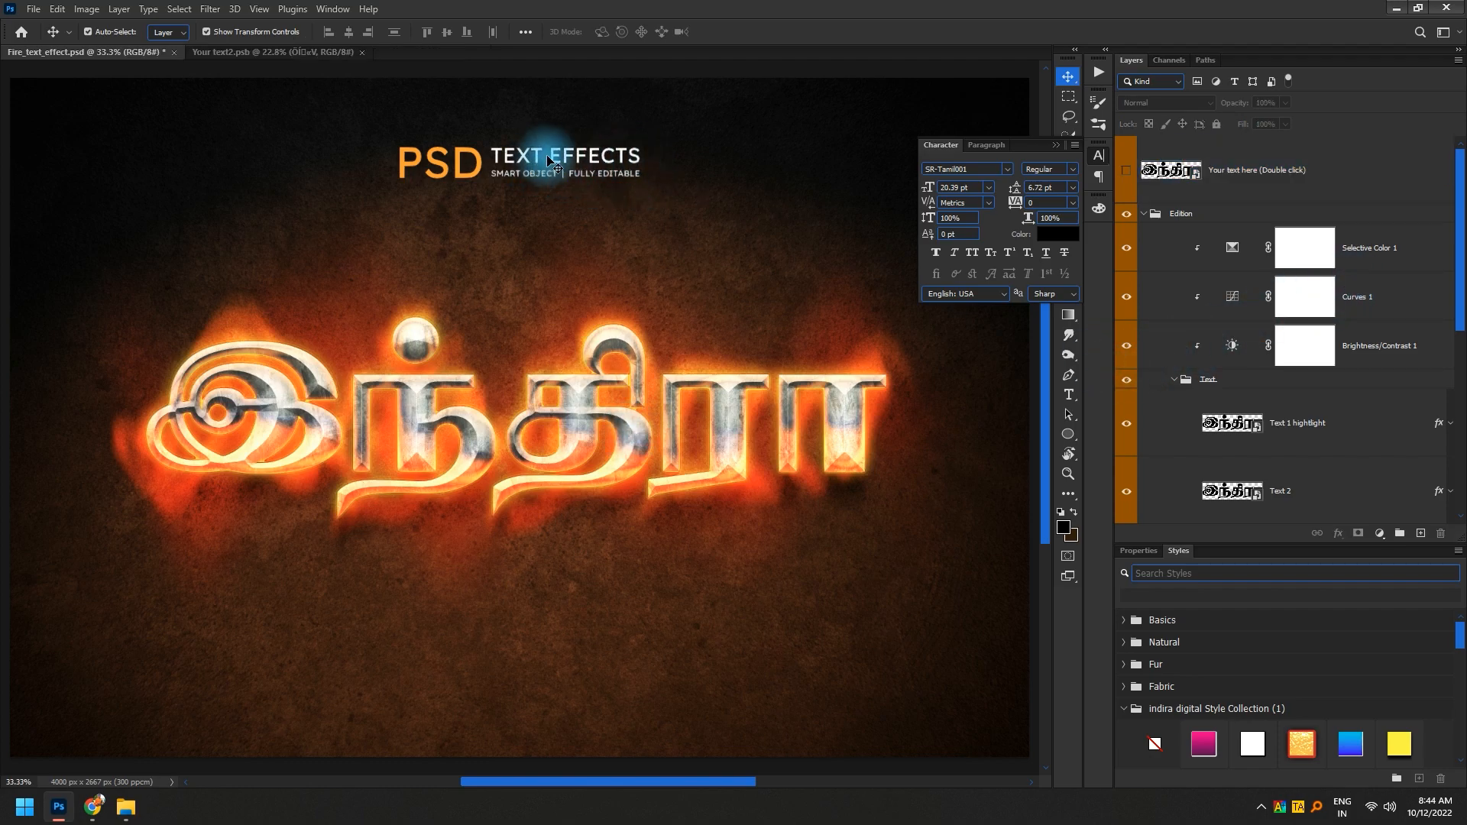
pyautogui.scroll(-2, 1207, 488)
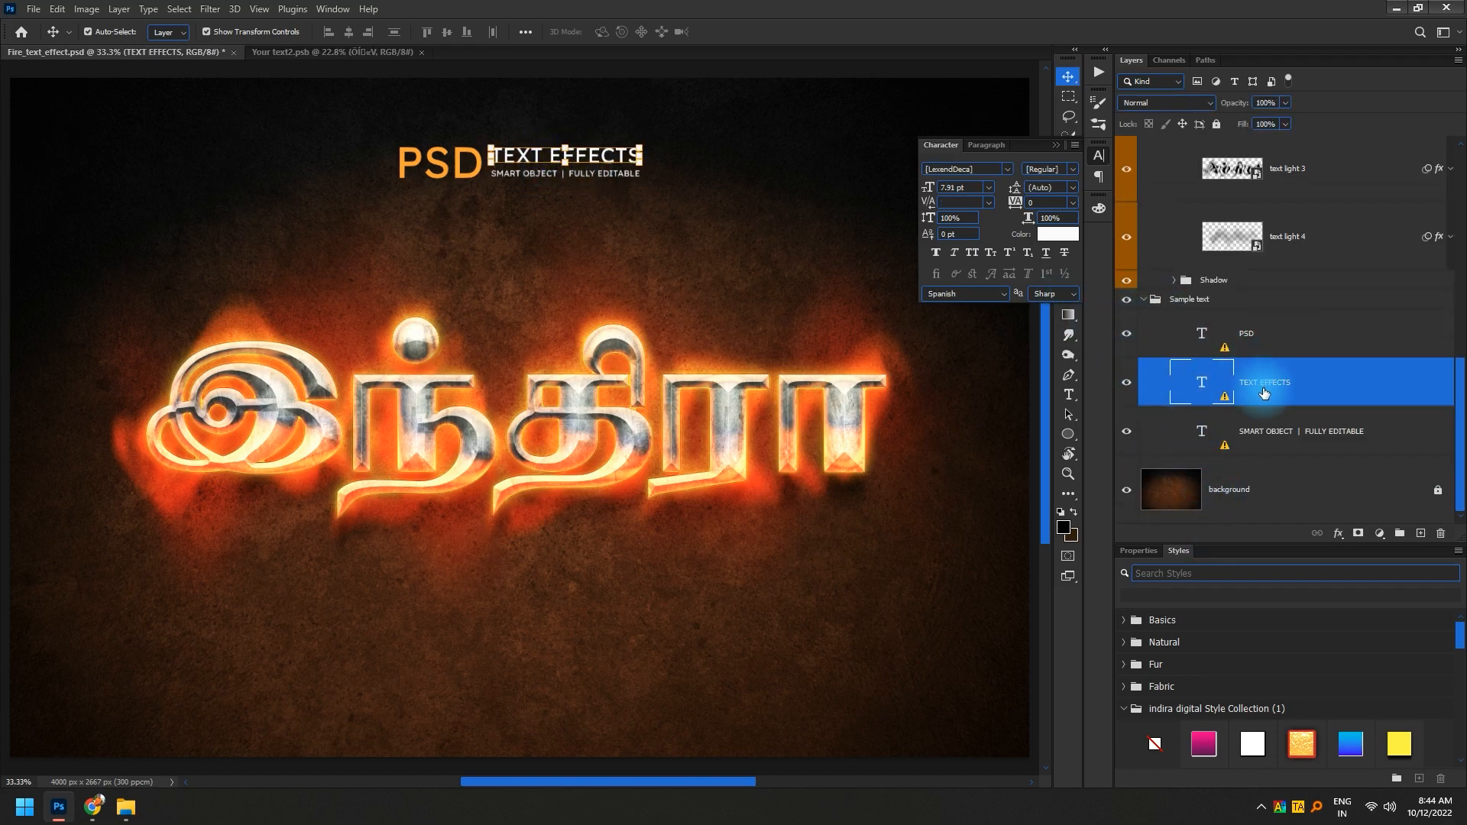
pyautogui.moveTo(1126, 333); pyautogui.dragTo(1125, 452)
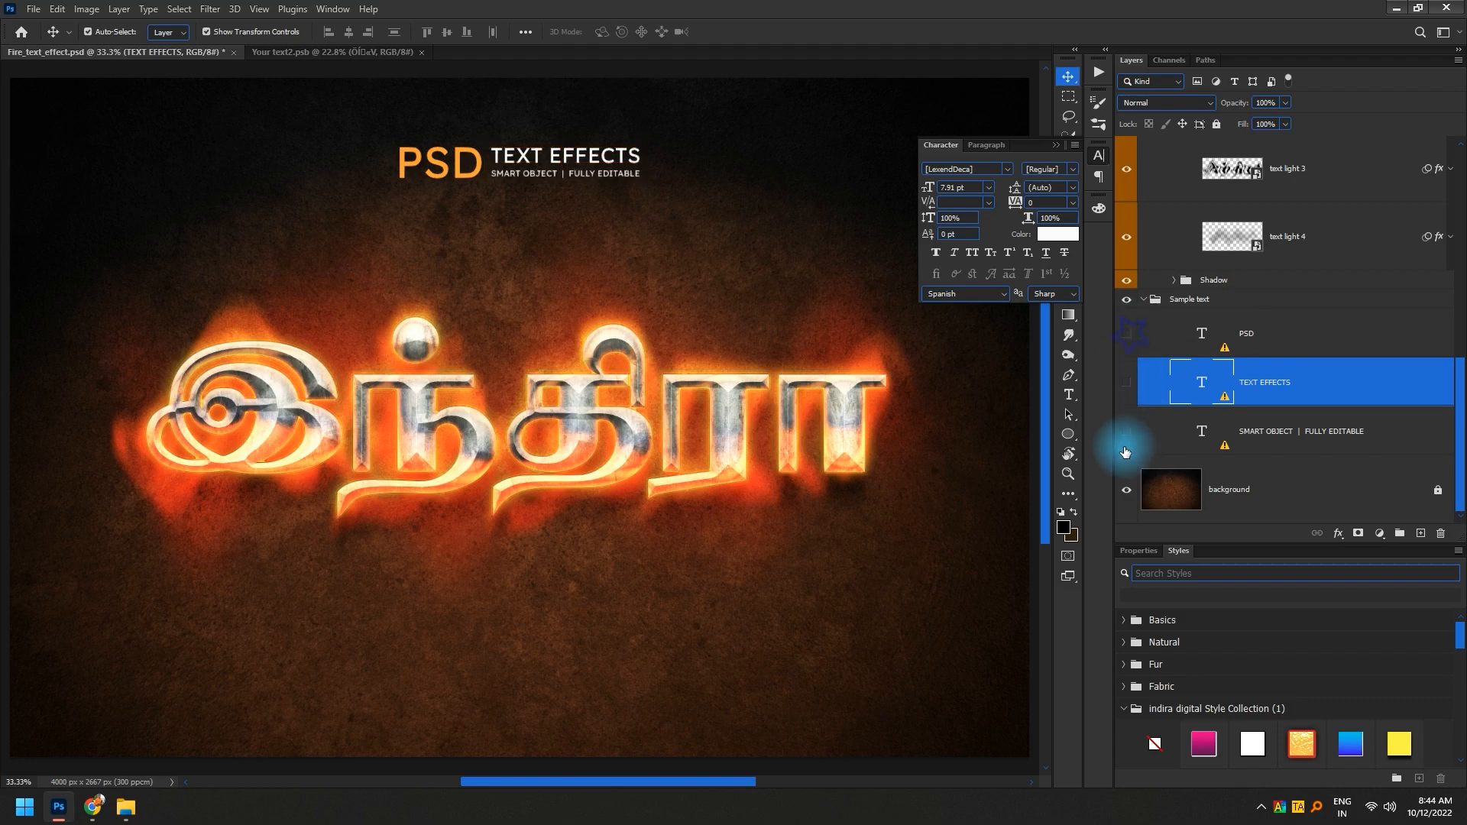
pyautogui.click(1124, 492)
pyautogui.hotkey('ctrl', 'alt', 'a')
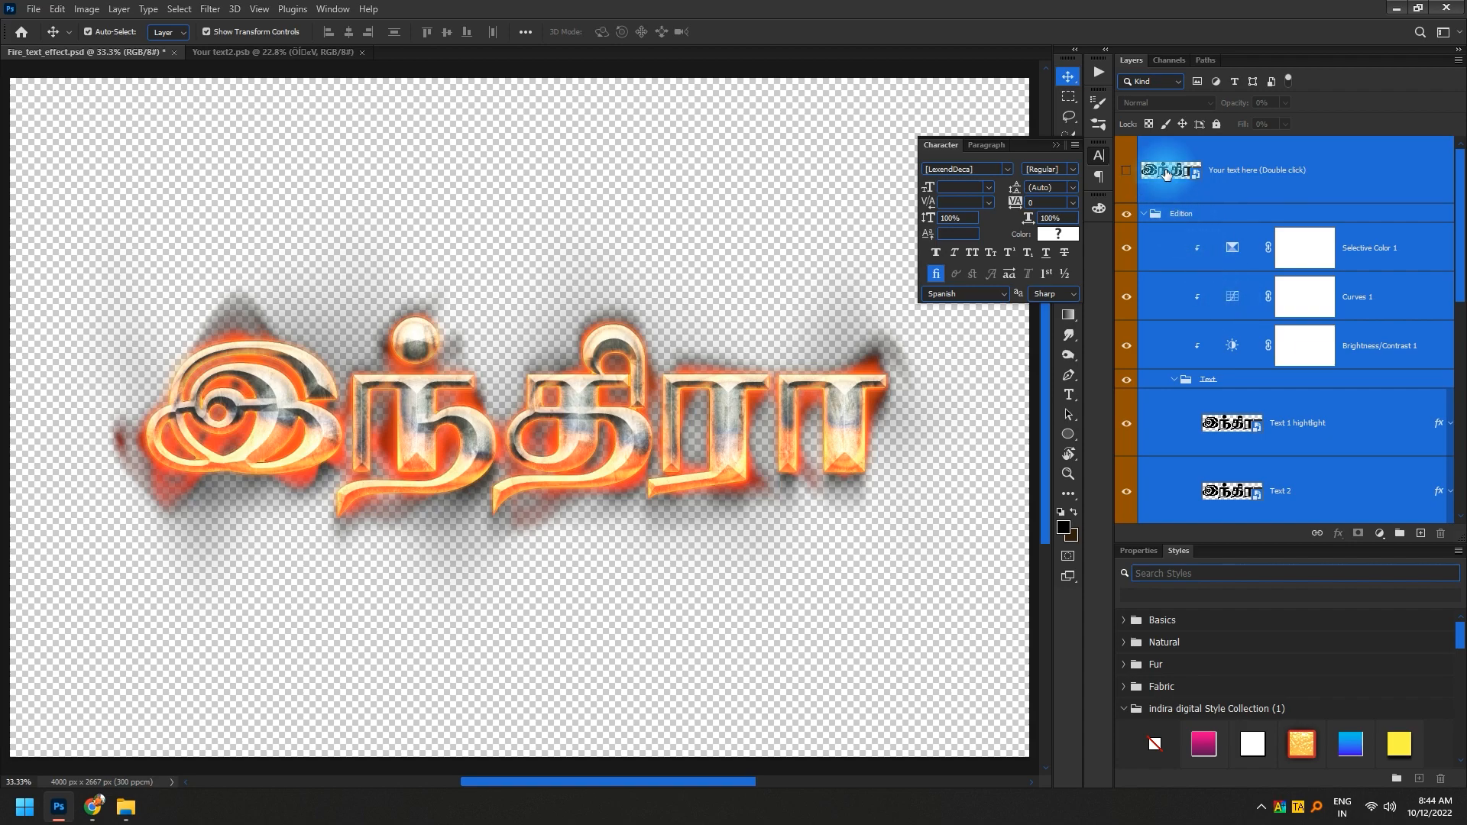
pyautogui.scroll(-5, 1390, 459)
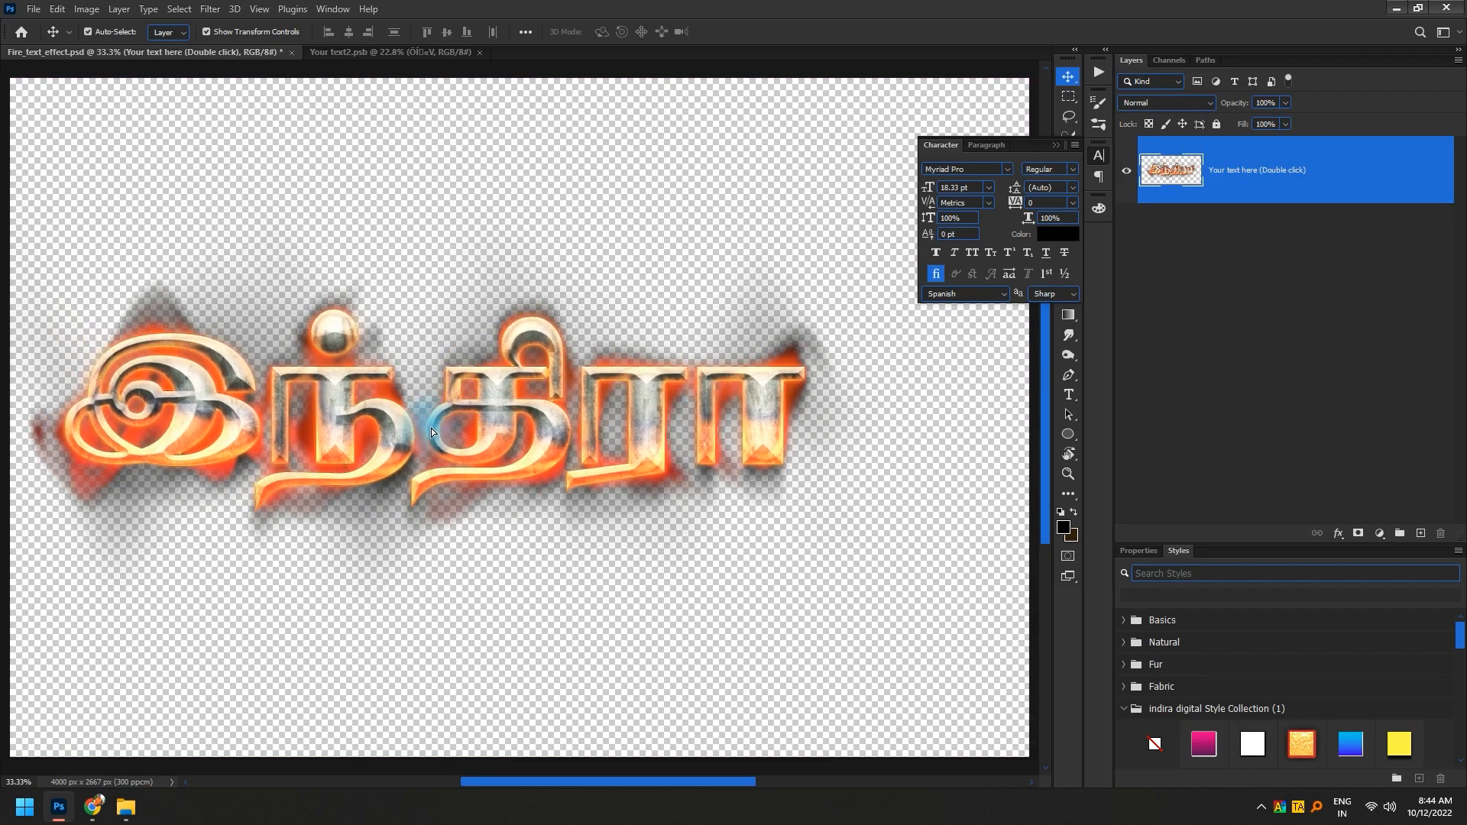
# - Create a new 12 x 8 inch, 400 ppi document and fill its background with the dark brown background color
pyautogui.hotkey('ctrl', 'n')
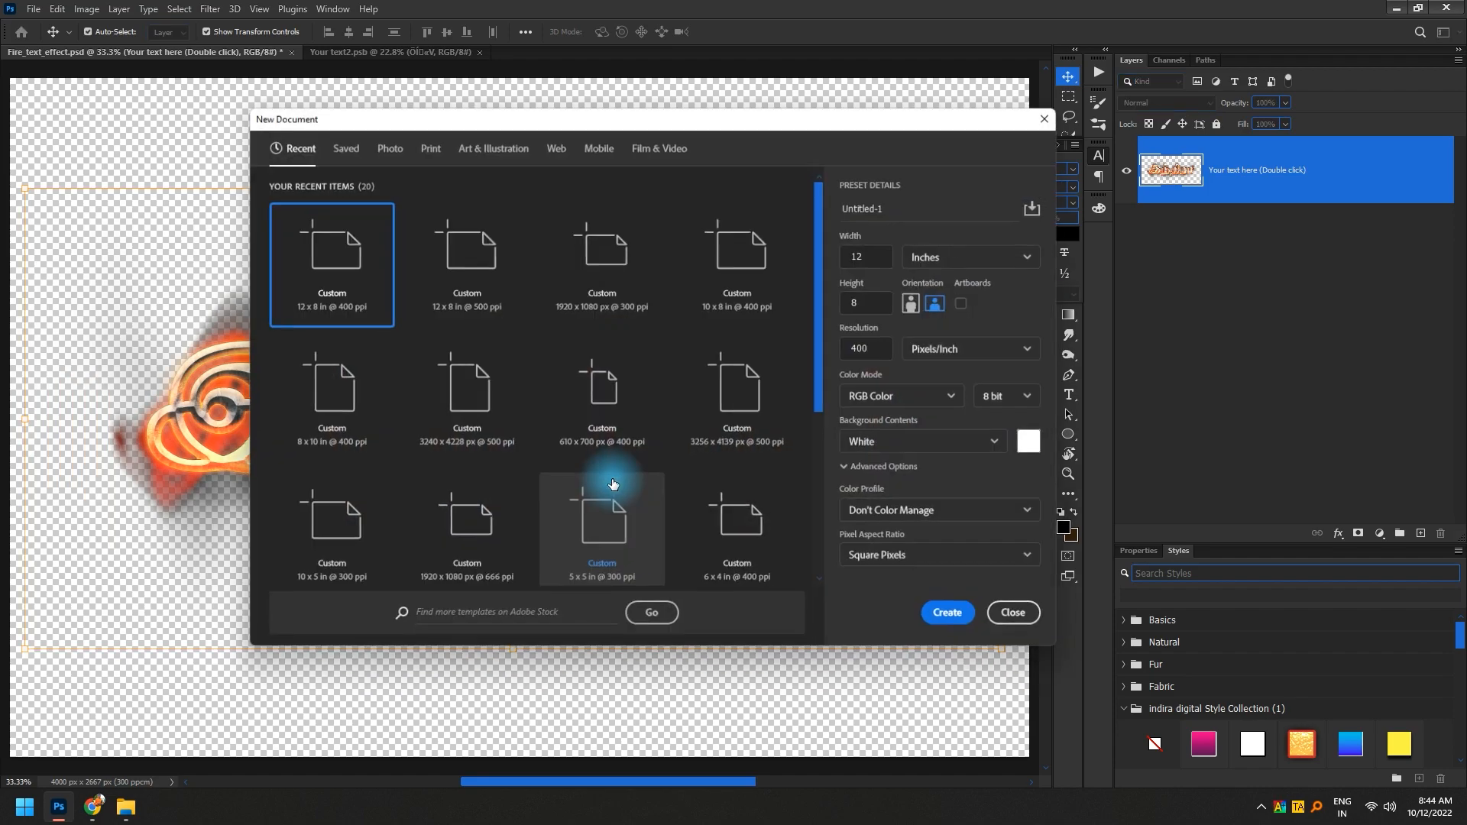
pyautogui.doubleClick(374, 286)
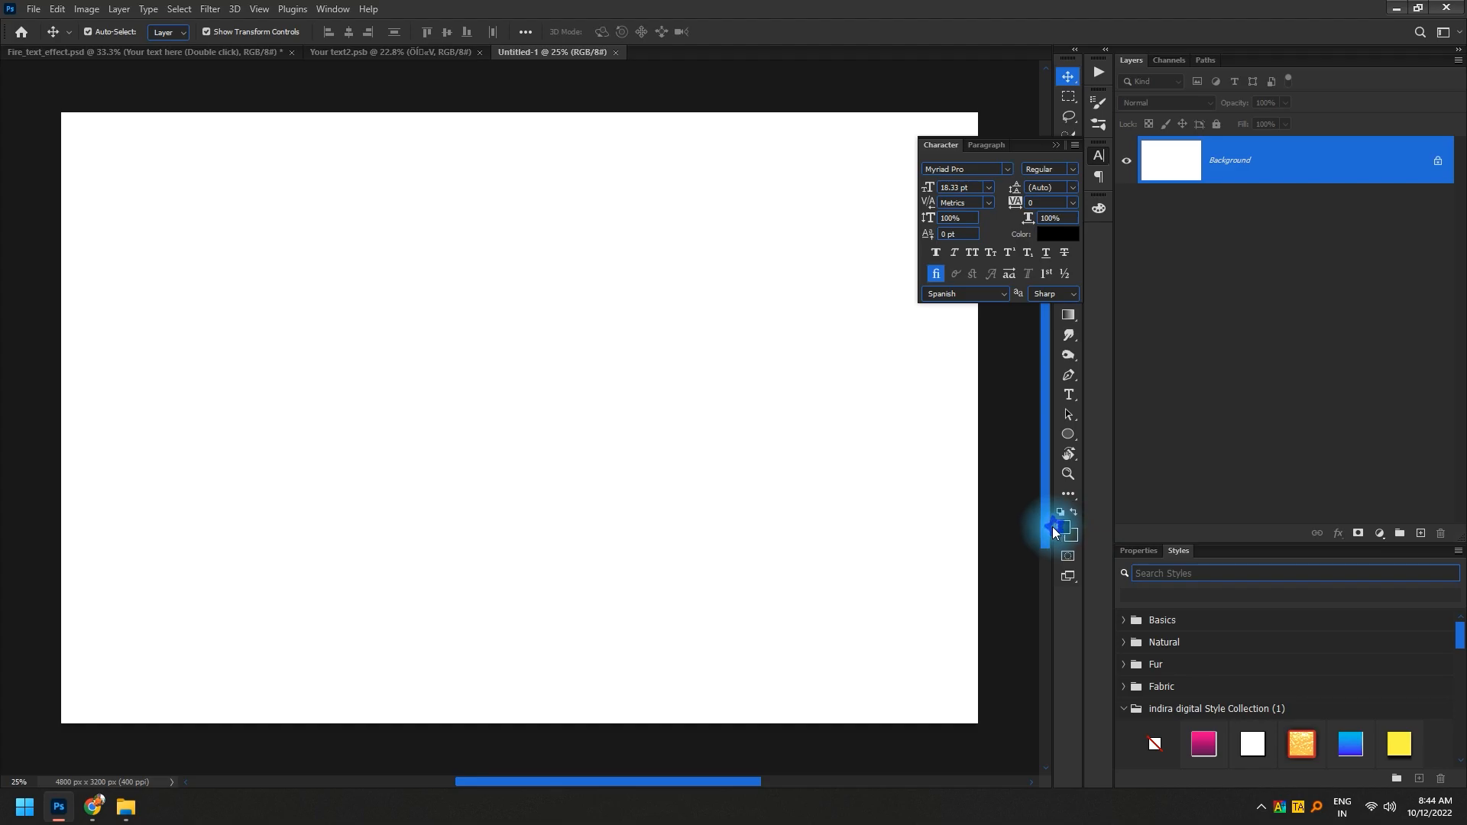
pyautogui.hotkey('ctrl', 'BackSpace')
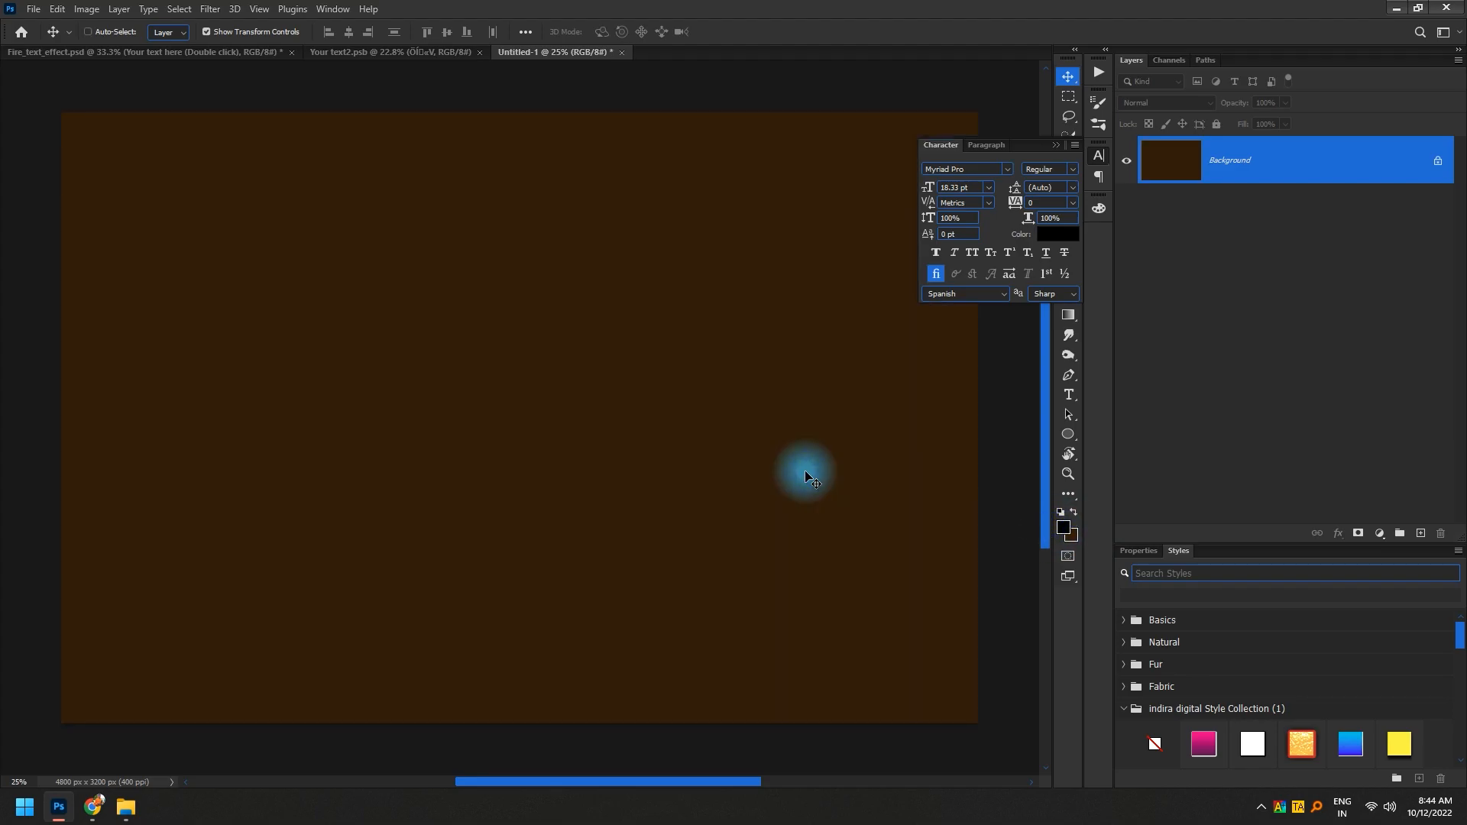
# - Move the merged fire lettering from Fire_text_effect.psd into the new brown document and inspect it up close
pyautogui.hotkey('ctrl', 'Tab')
pyautogui.moveTo(421, 424); pyautogui.dragTo(525, 332)
pyautogui.scroll(-2, 510, 343)
pyautogui.scroll(3, 580, 374)
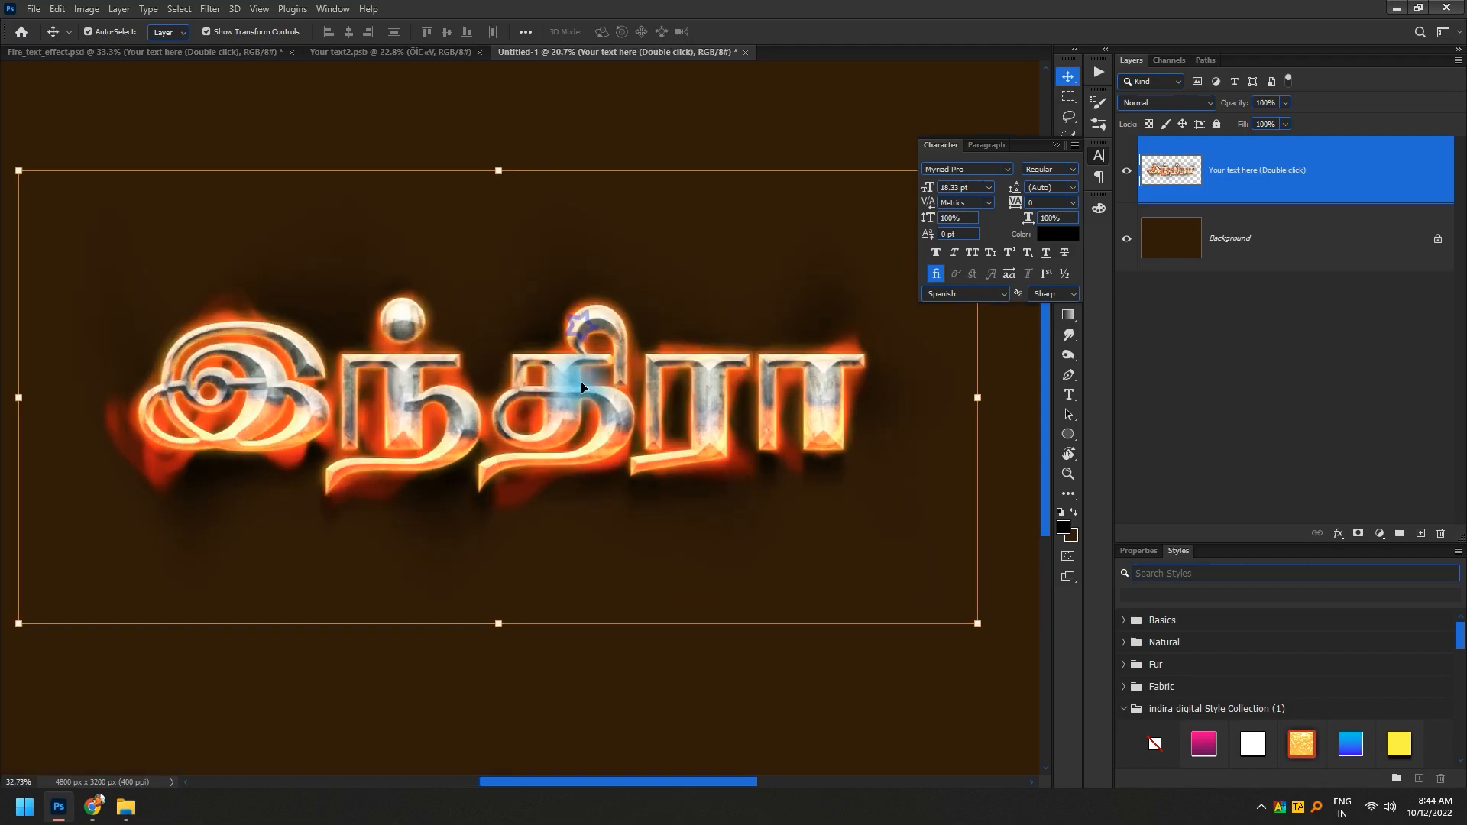
pyautogui.scroll(1, 581, 382)
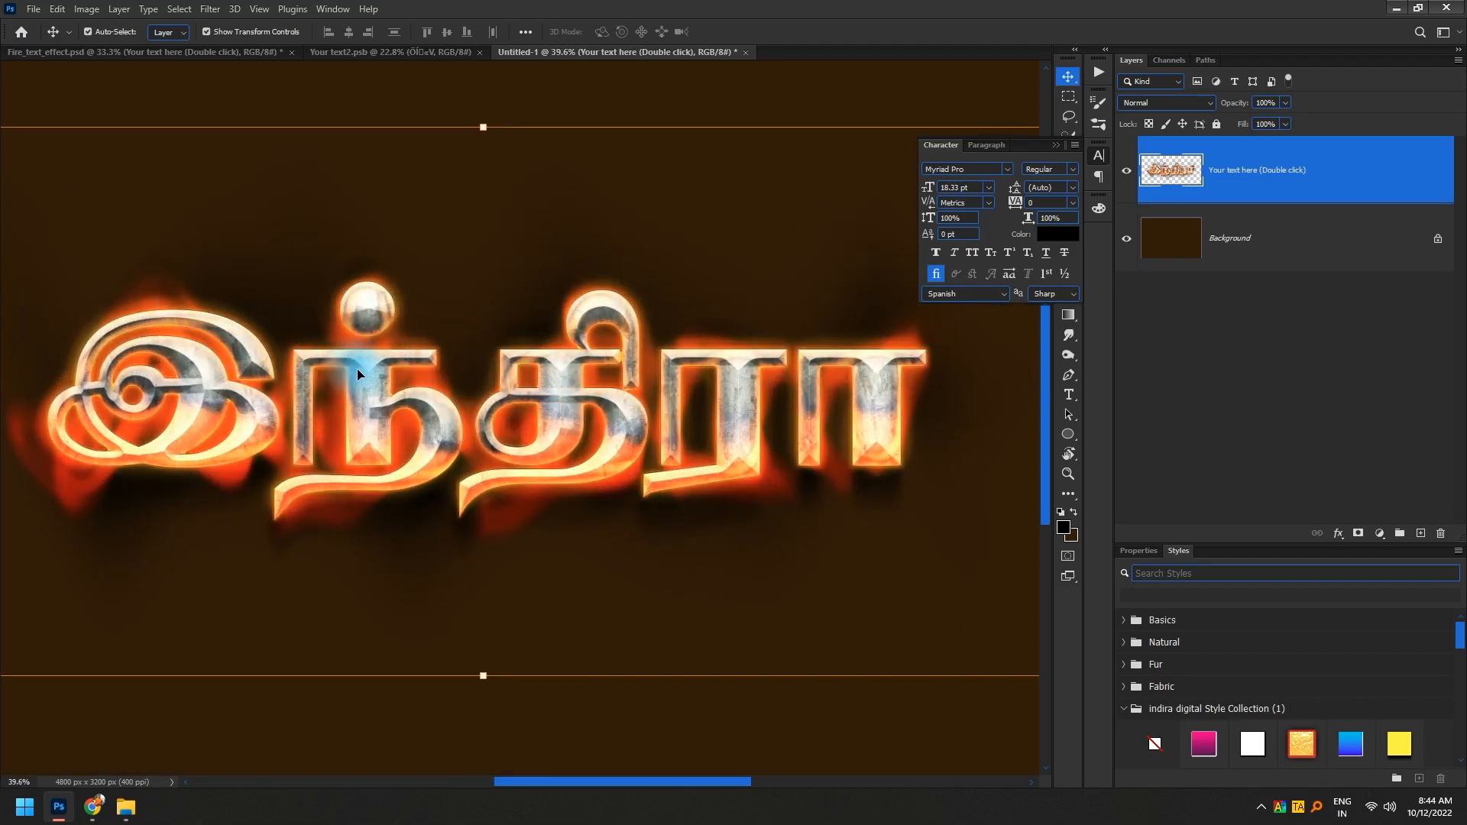
# - Return to Fire_text_effect.psd and undo the merge to restore the separate layers
pyautogui.click(103, 55)
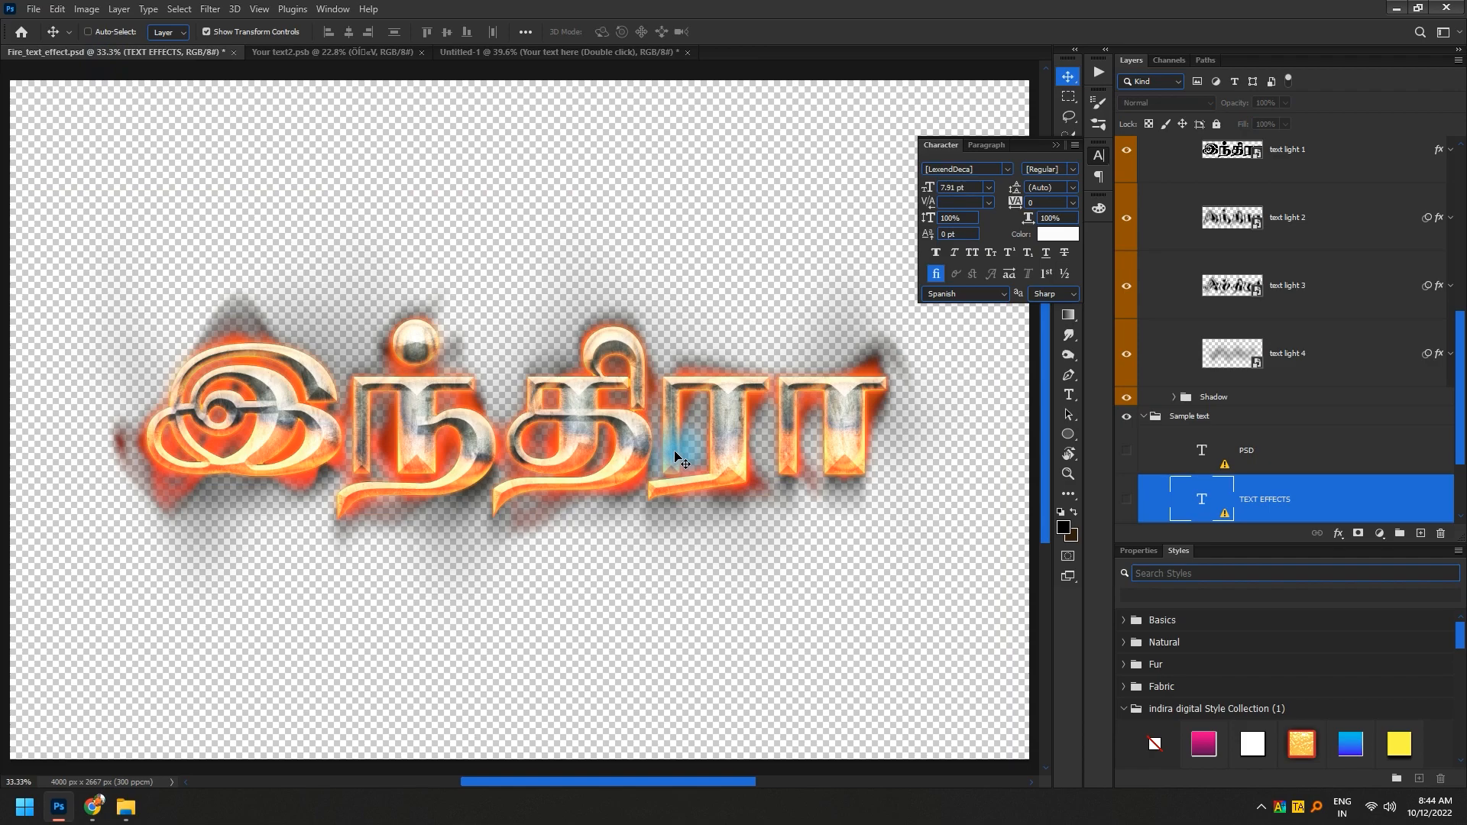
pyautogui.scroll(-2, 1276, 394)
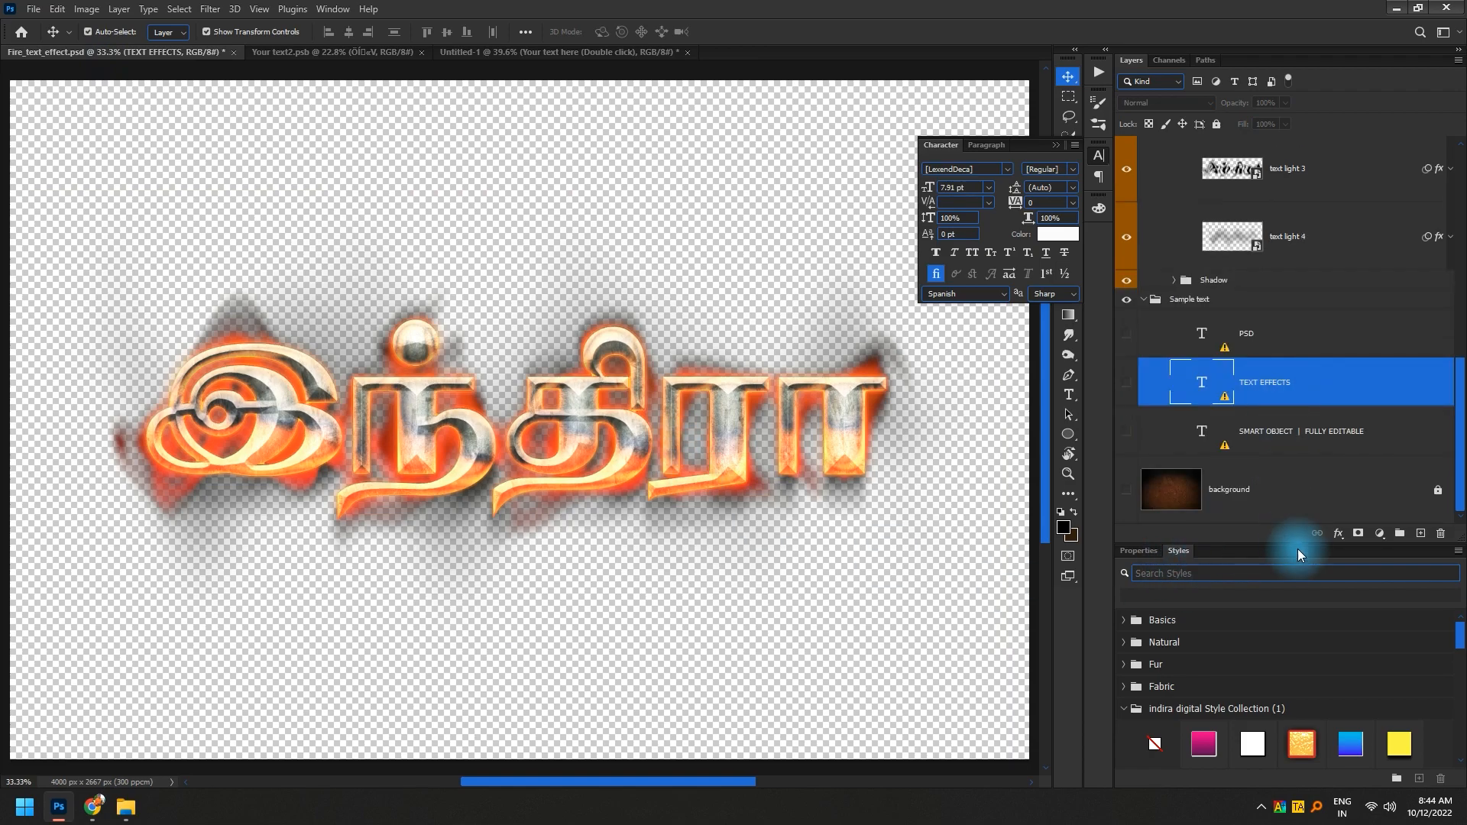
# - Show the background layer in Fire_text_effect.psd and delete the whole Sample text group
pyautogui.click(1125, 491)
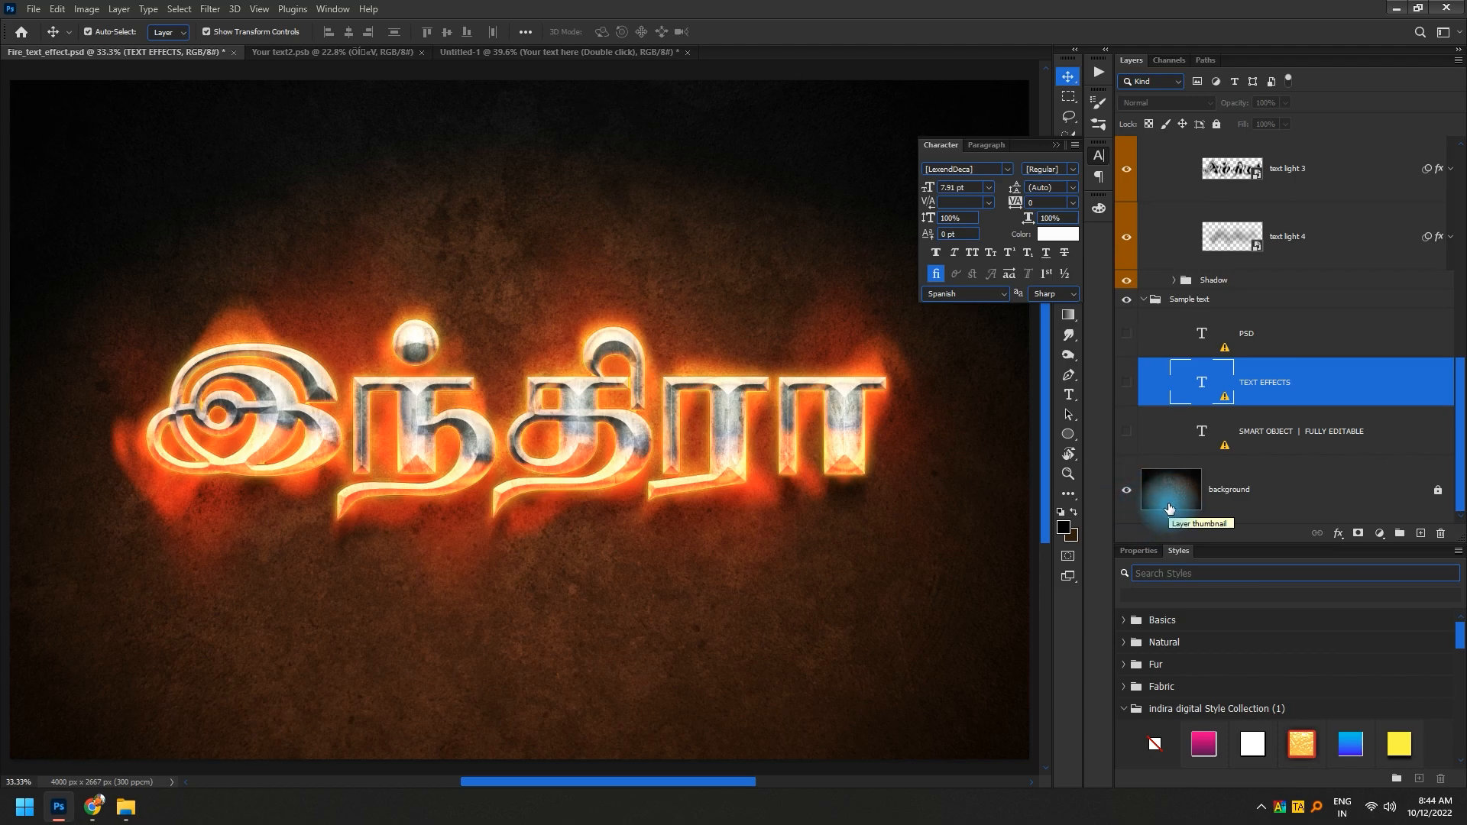
pyautogui.click(477, 57)
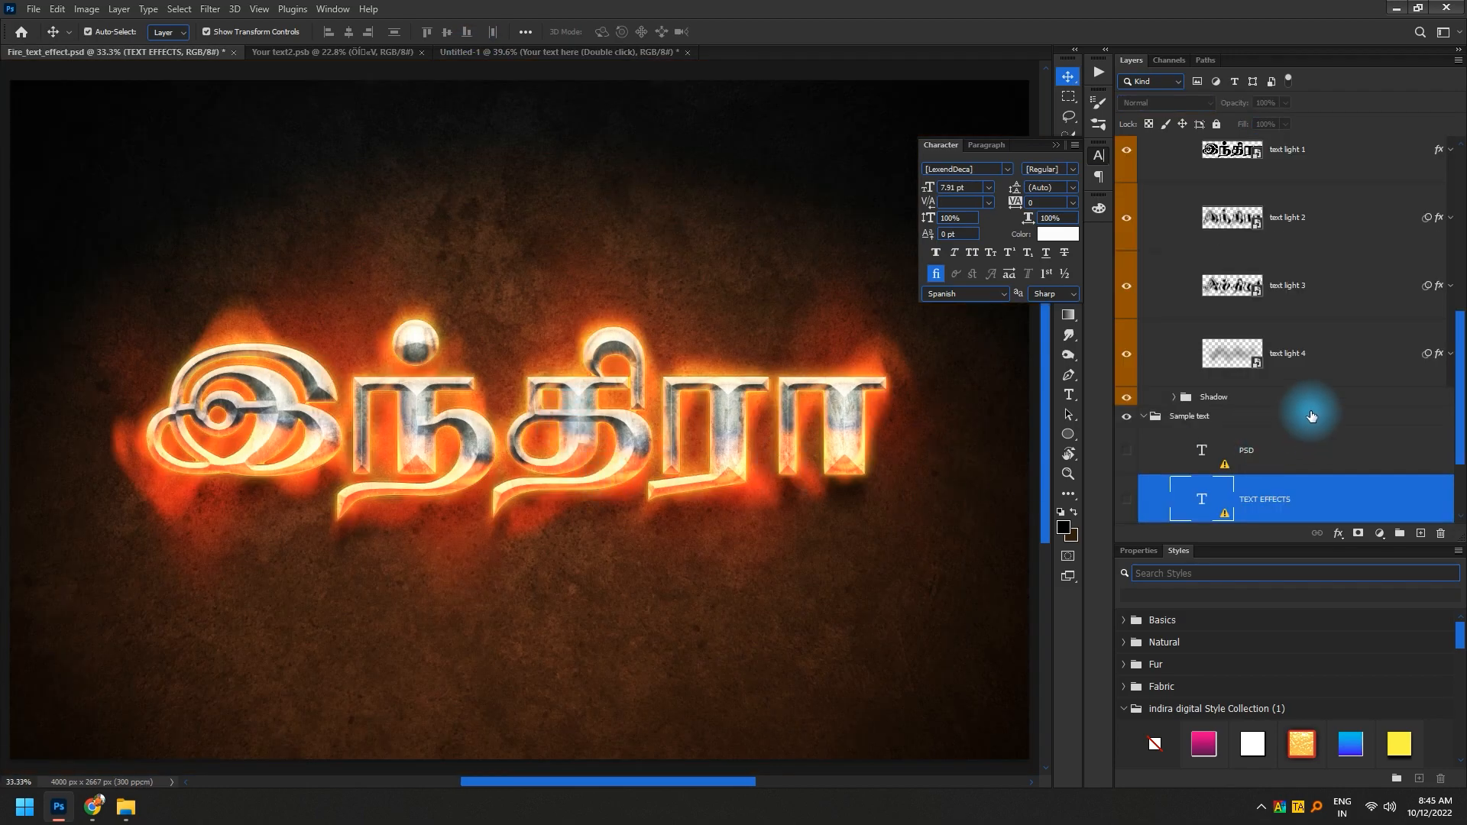
pyautogui.scroll(-3, 1188, 475)
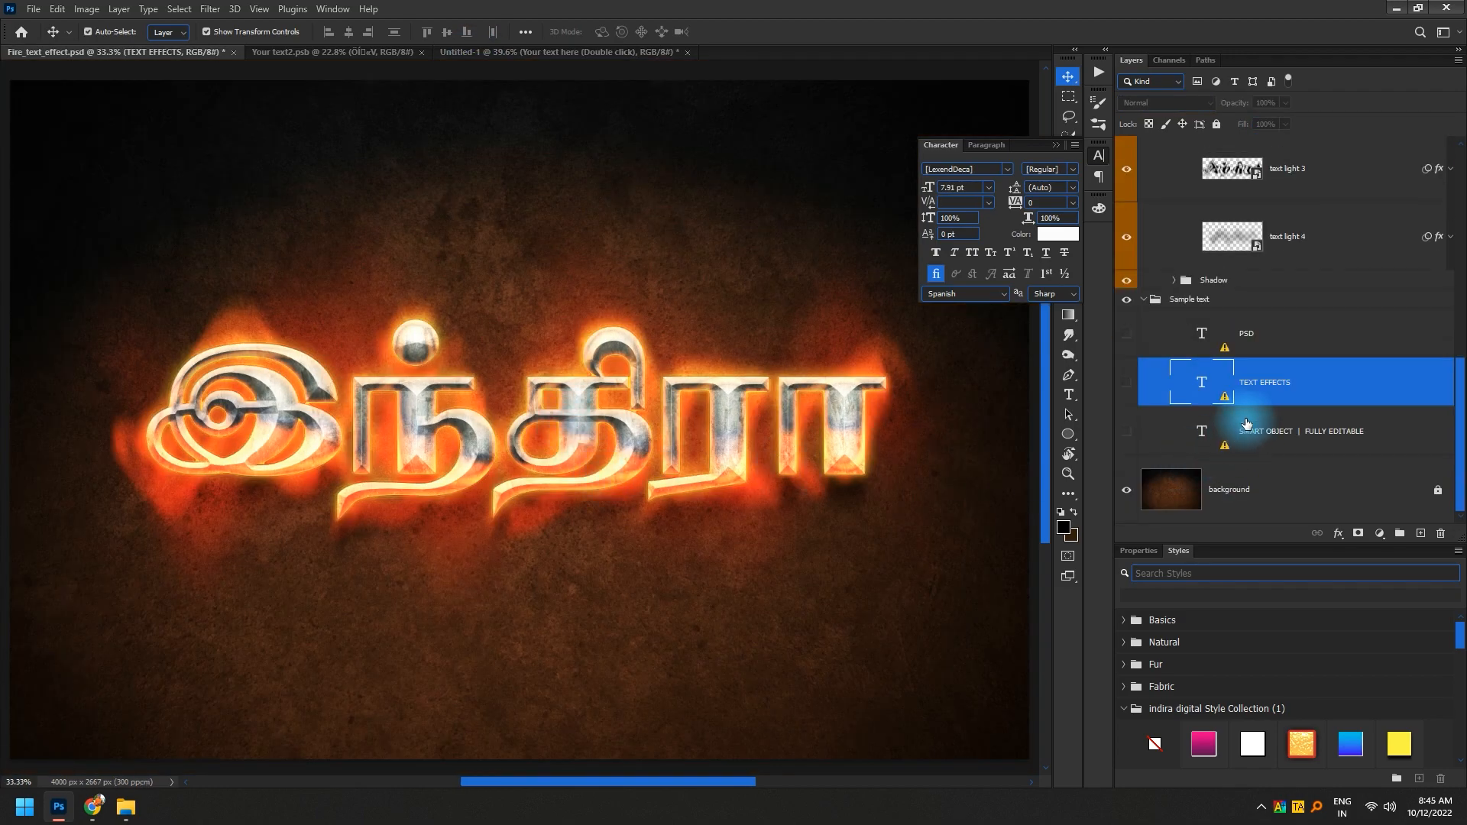
pyautogui.click(1205, 301)
pyautogui.click(1144, 298)
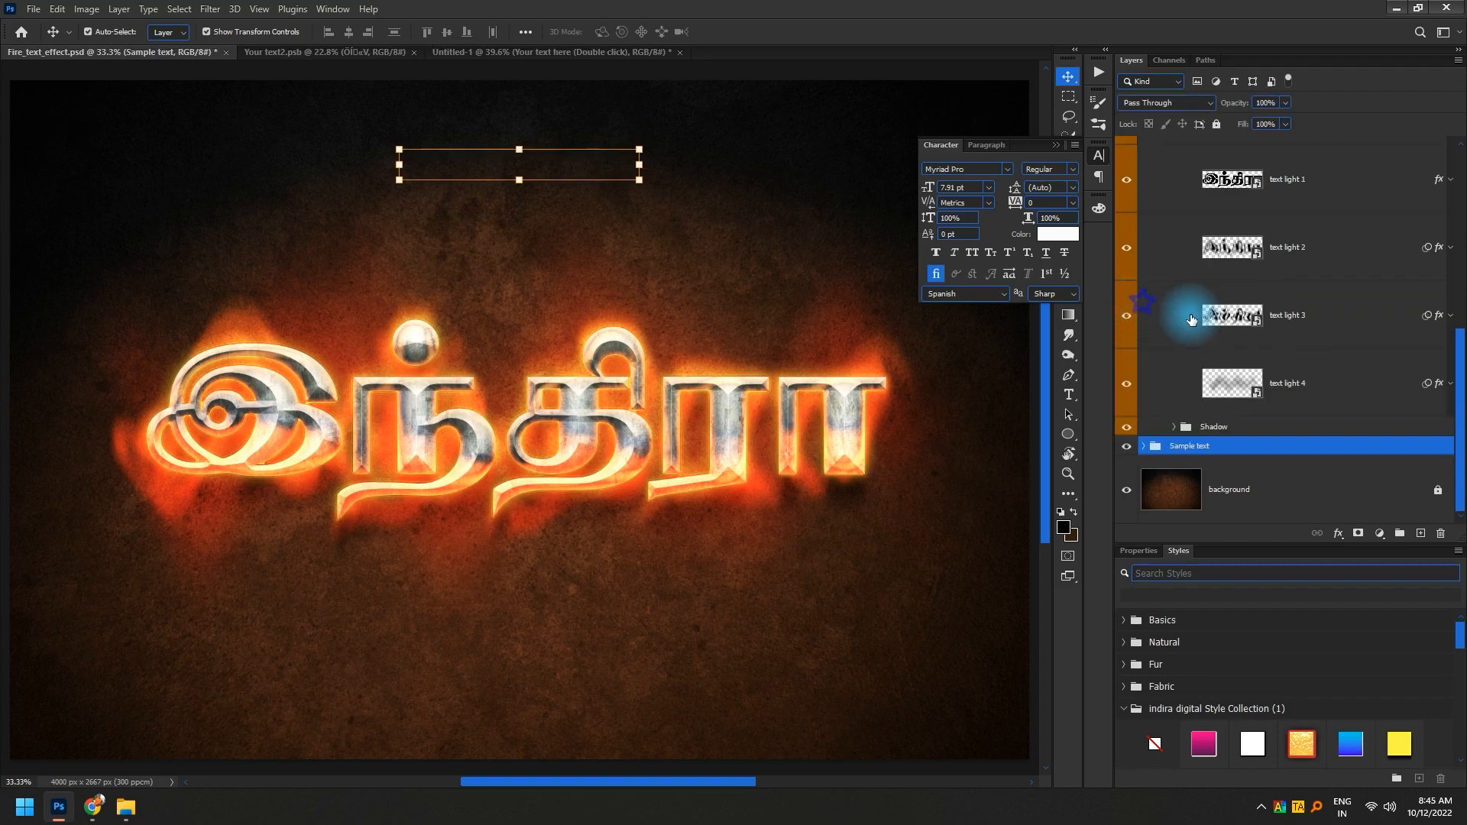
pyautogui.click(1124, 446)
pyautogui.click(1192, 449)
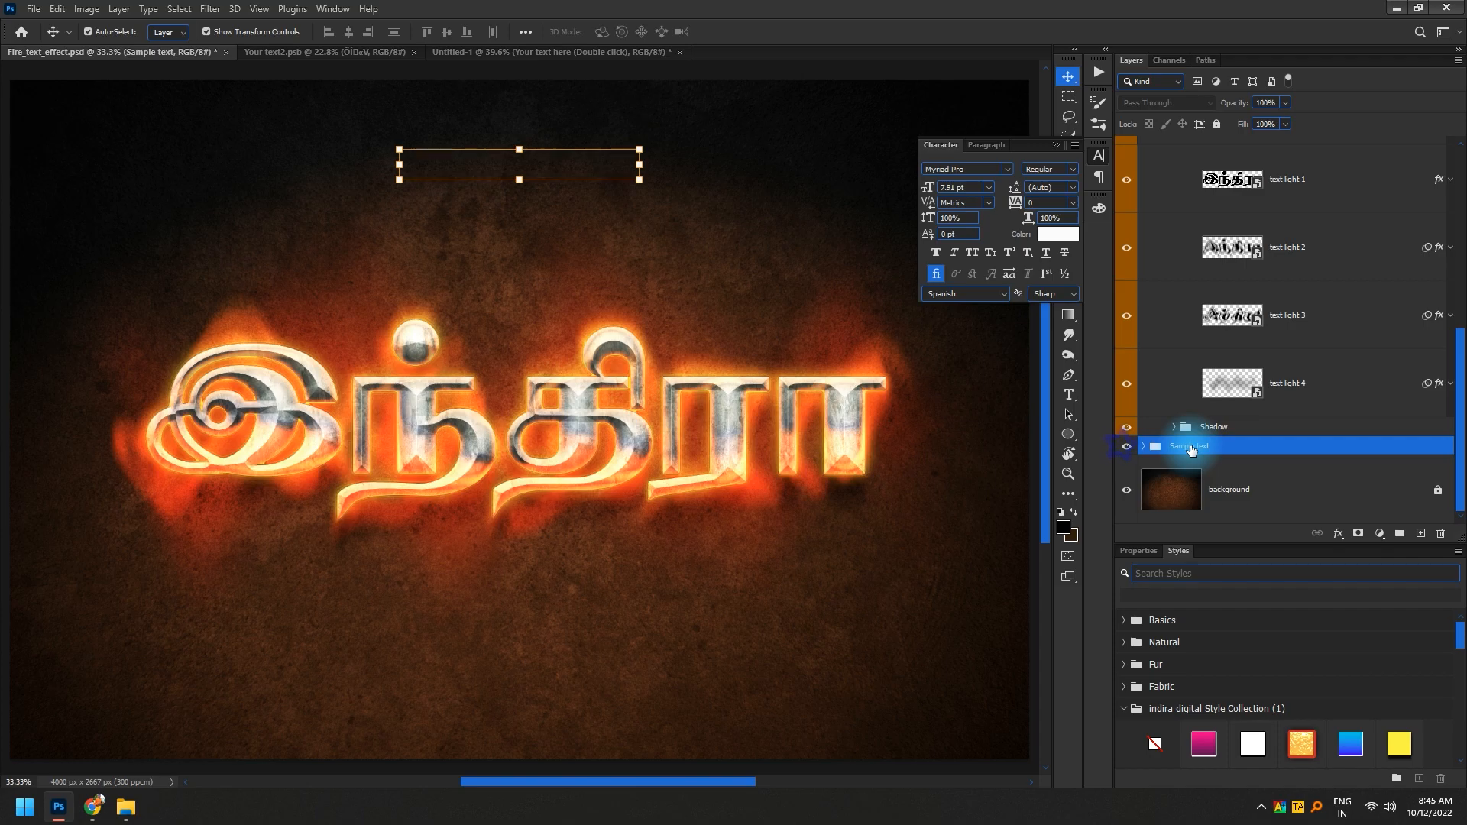
pyautogui.press('Delete')
pyautogui.click(1203, 446)
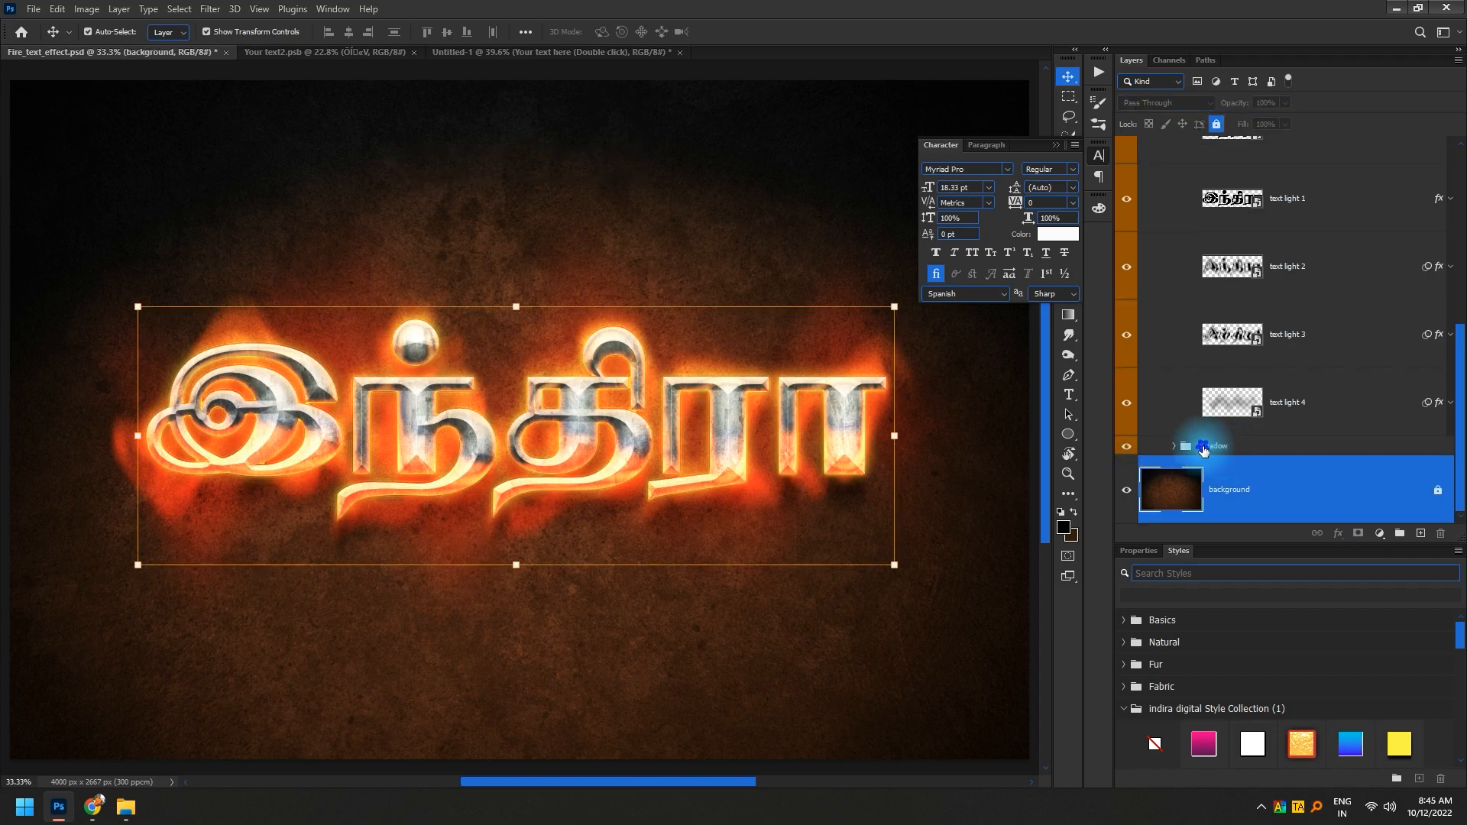
# - Collapse the Edition group and put all layers of the fire document into one group
pyautogui.scroll(4, 1303, 387)
pyautogui.scroll(1, 1303, 388)
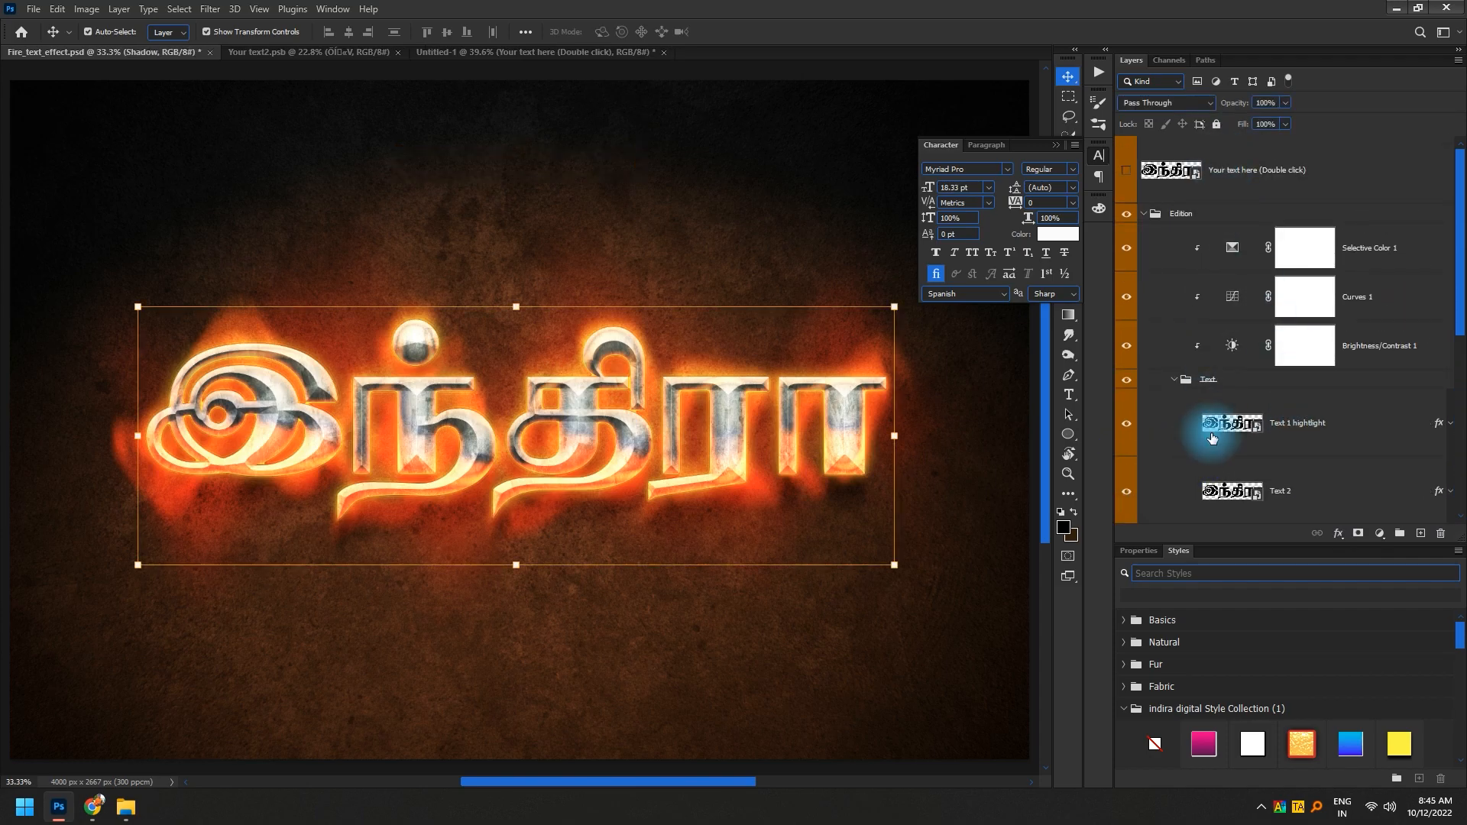
pyautogui.click(1144, 214)
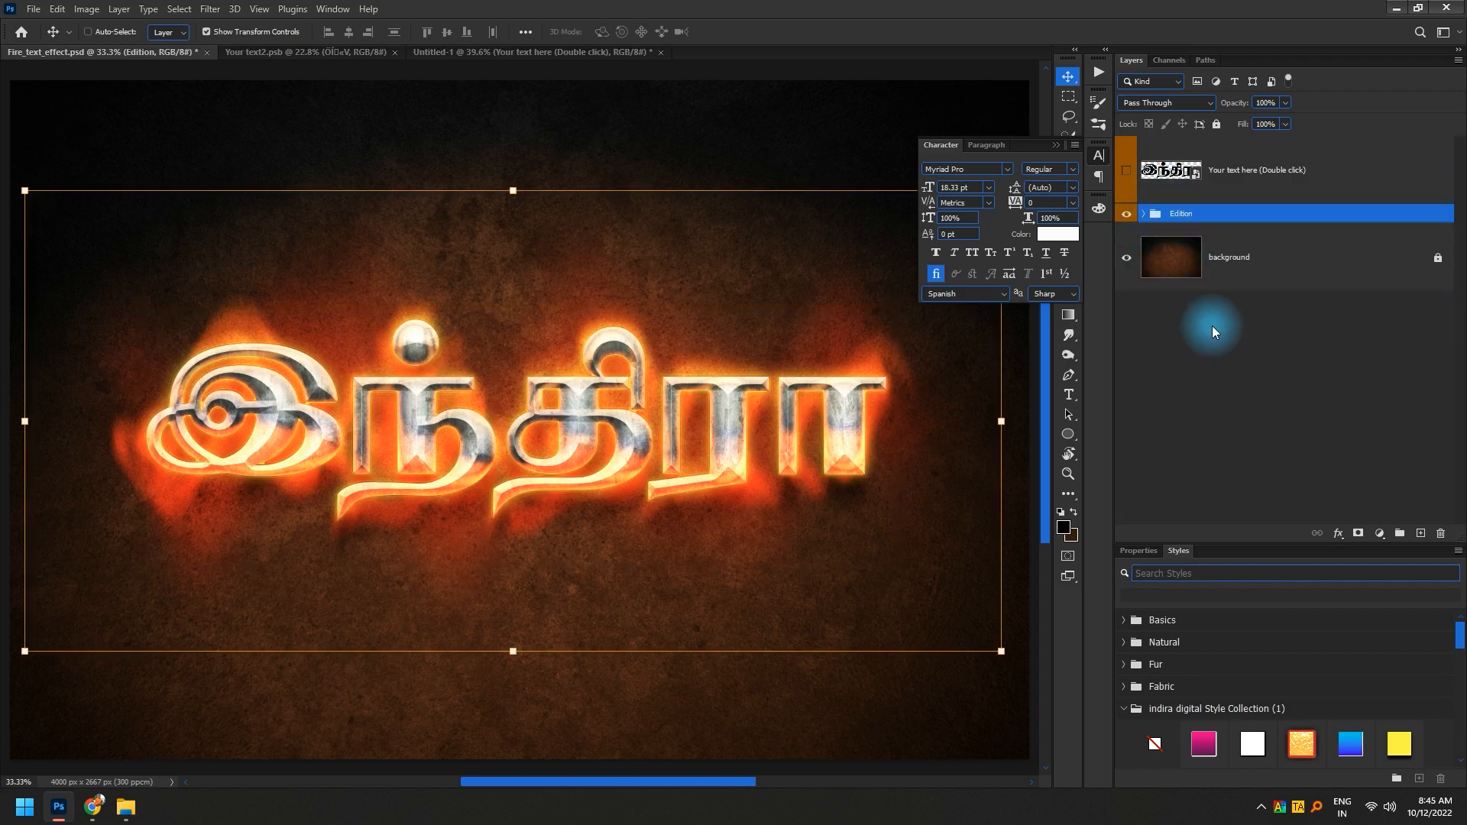
pyautogui.hotkey('ctrl', 'alt', 'a')
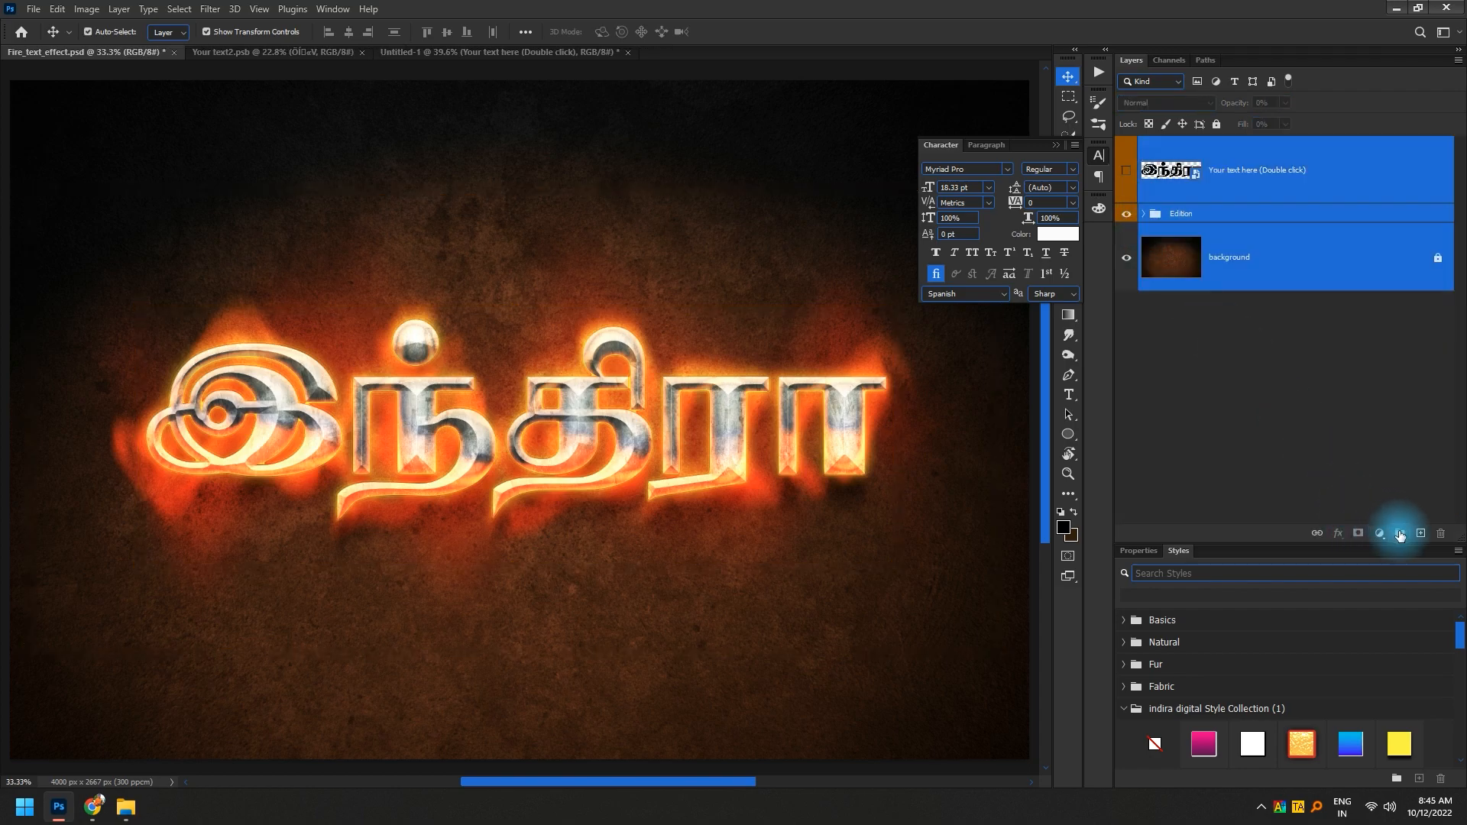
pyautogui.click(1399, 535)
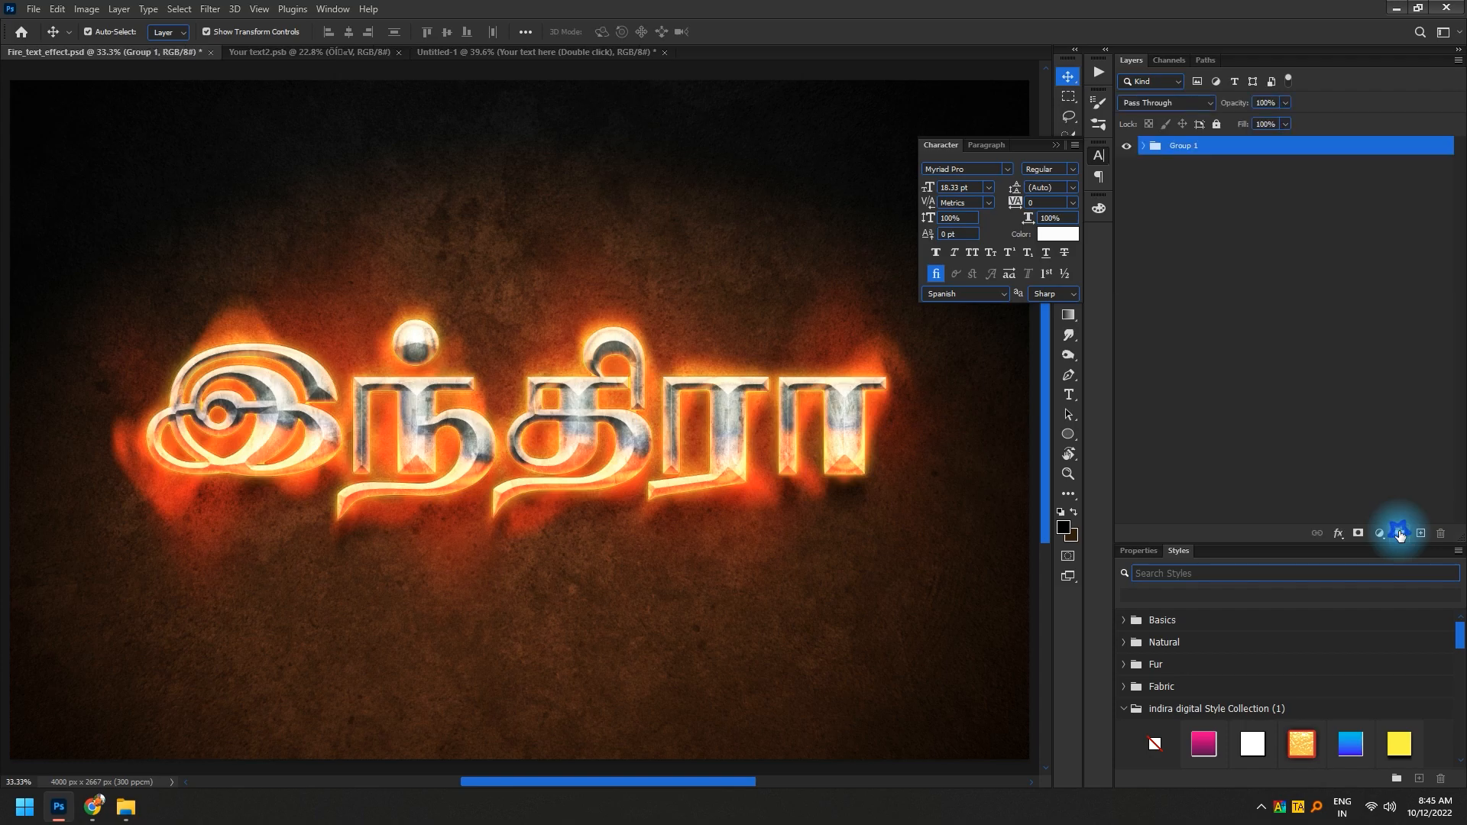
pyautogui.click(1124, 150)
pyautogui.click(1126, 146)
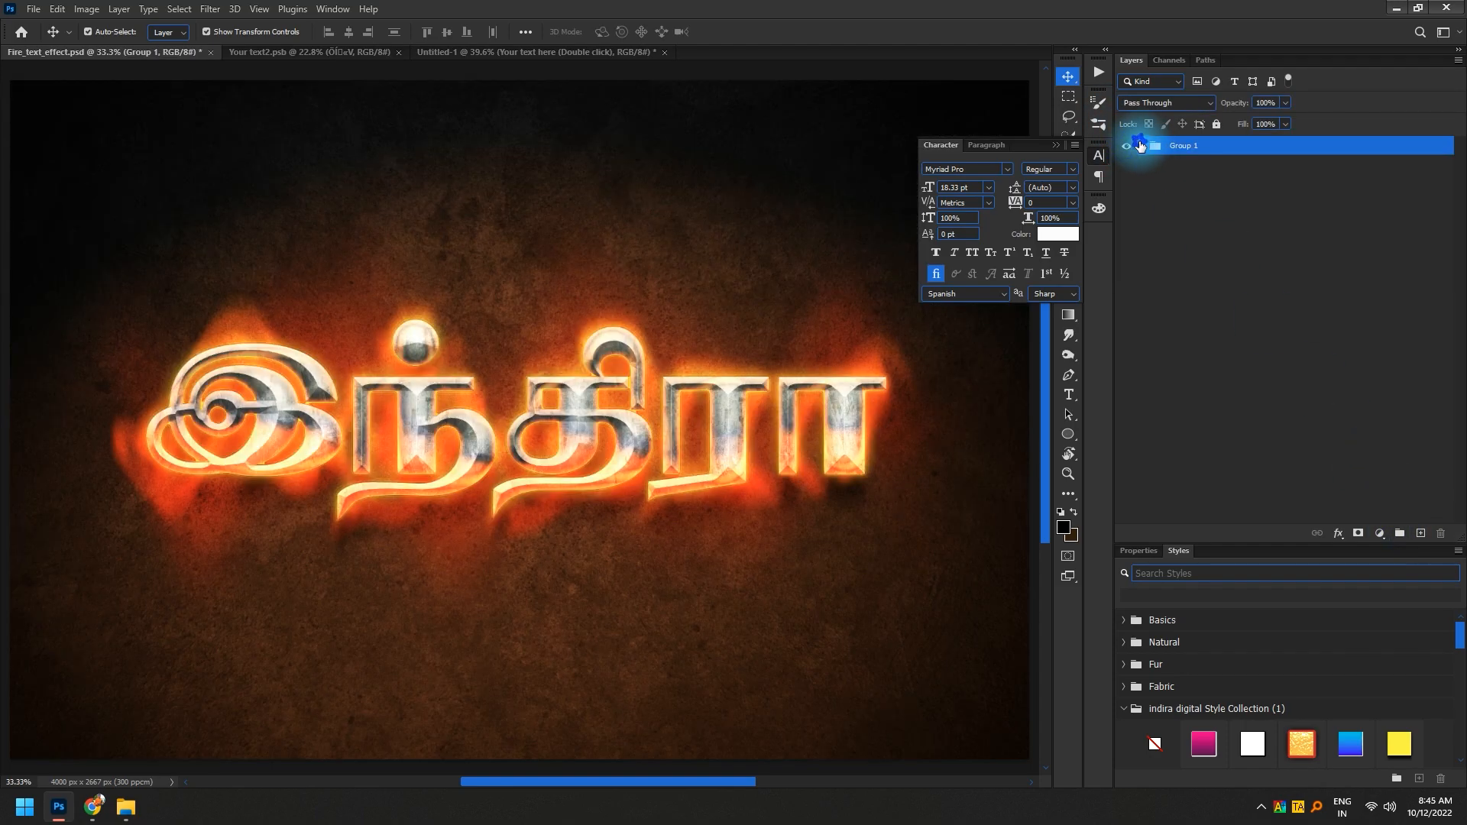
# - Hide the background layer inside the group and copy the separate lettering layers into Untitled-1, placing them above the merged lettering
pyautogui.click(1144, 147)
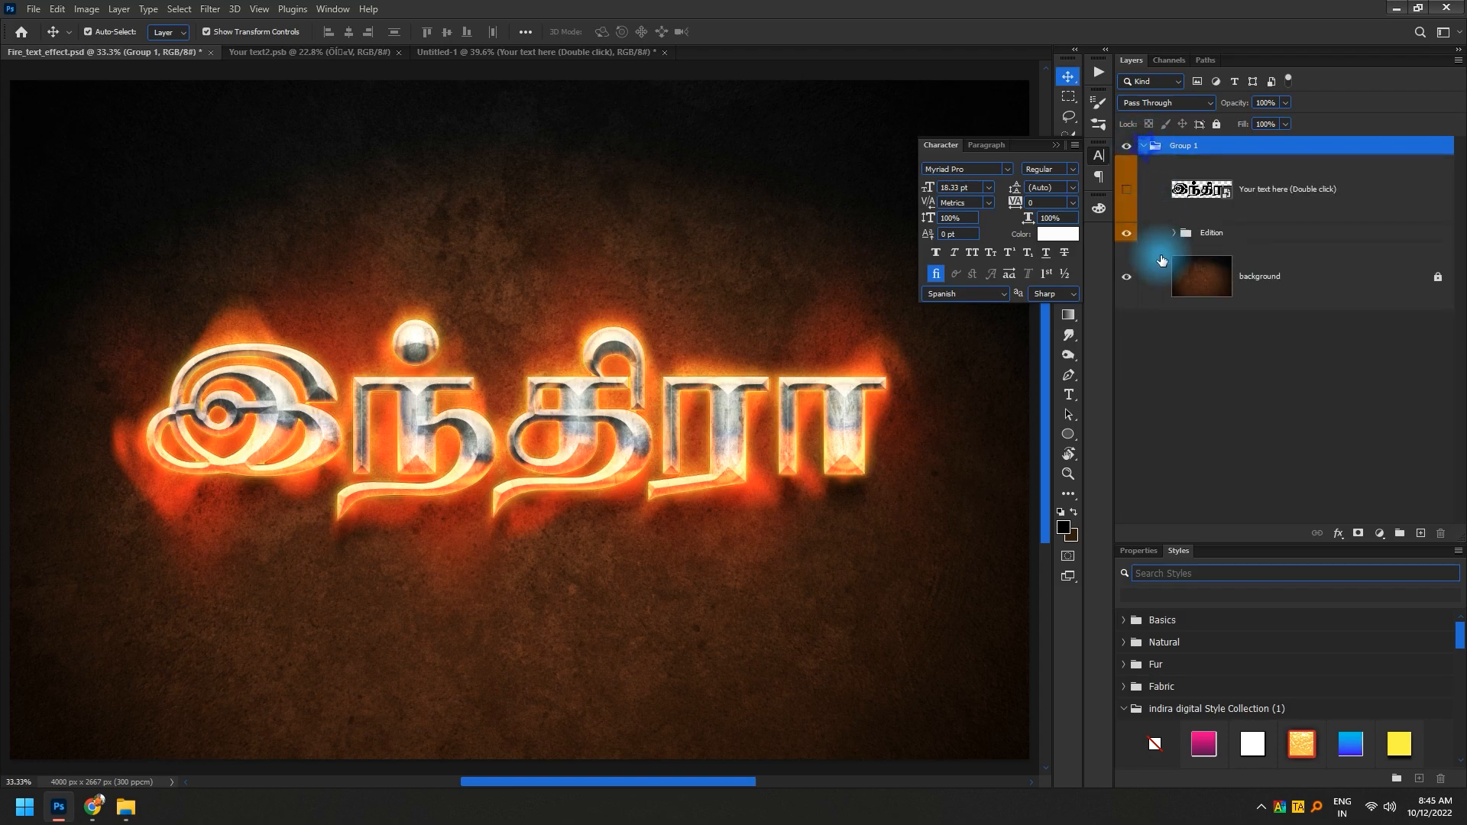
pyautogui.click(1126, 276)
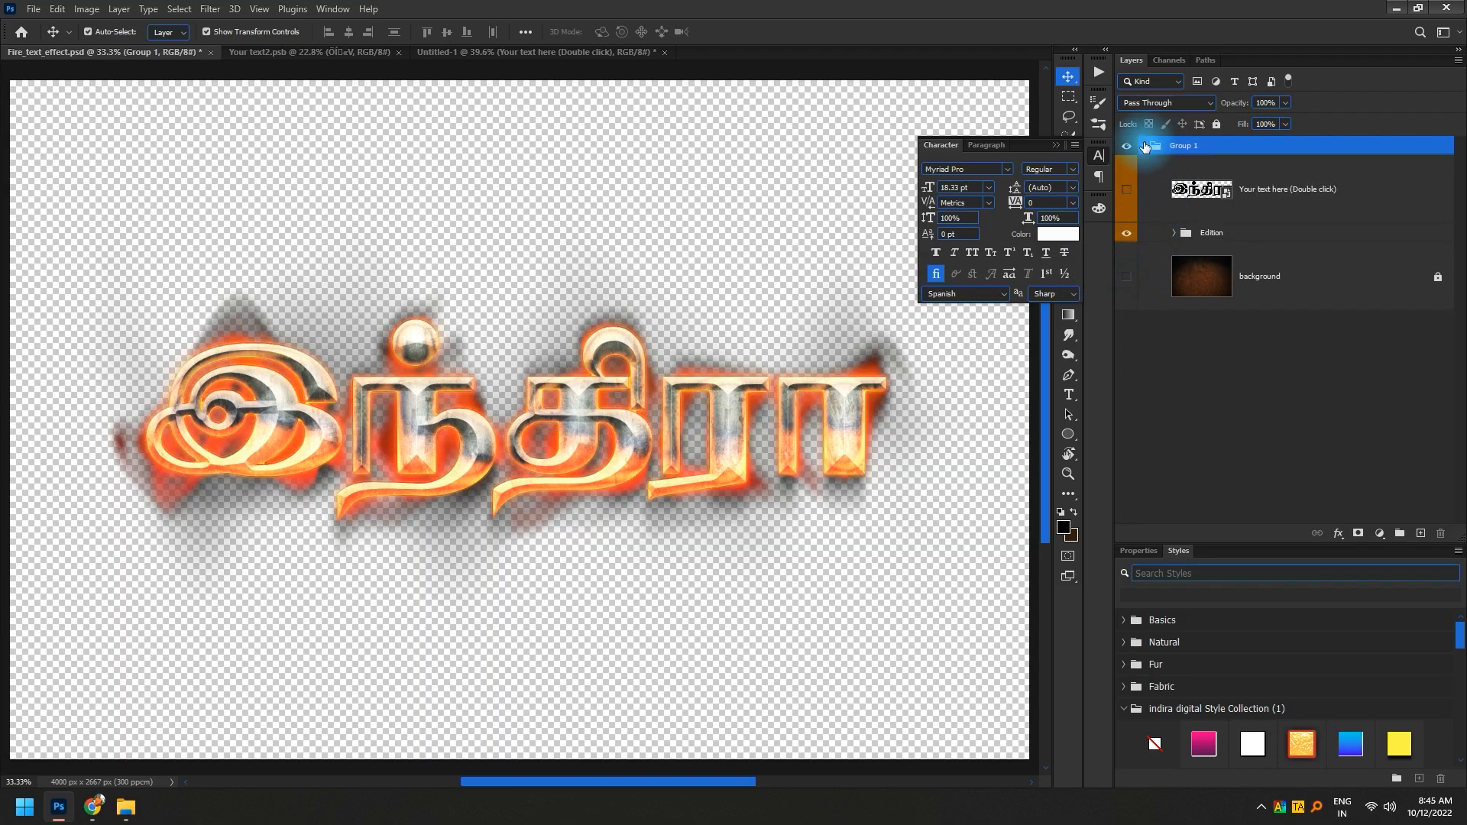
pyautogui.click(1144, 145)
pyautogui.moveTo(570, 461); pyautogui.dragTo(551, 54)
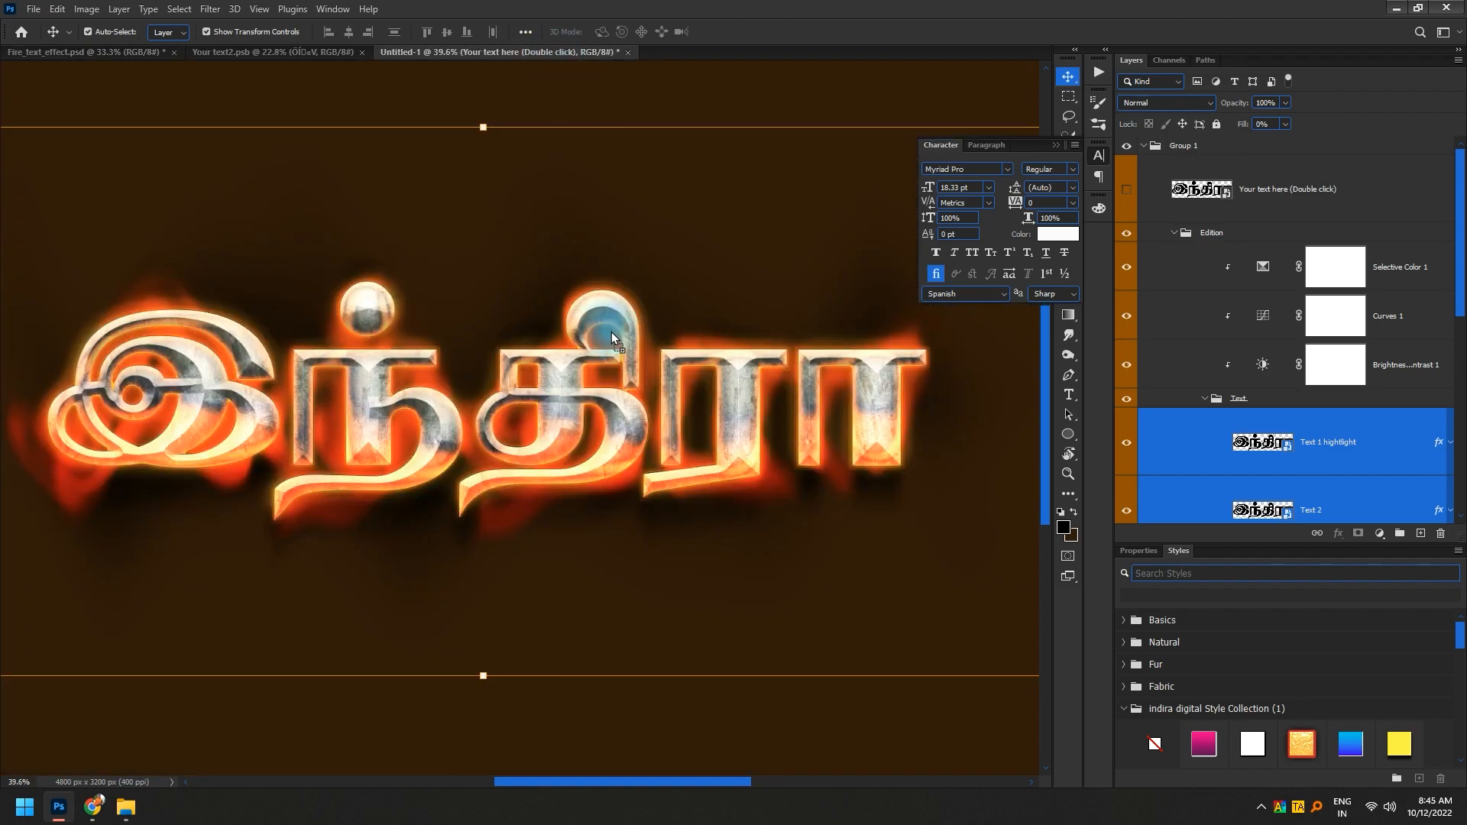
pyautogui.moveTo(611, 331); pyautogui.dragTo(587, 220)
pyautogui.hotkey('ctrl', '0')
pyautogui.moveTo(625, 410); pyautogui.dragTo(621, 504)
pyautogui.moveTo(604, 242)
pyautogui.mouseDown()
pyautogui.moveTo(621, 302)
pyautogui.moveTo(626, 246)
pyautogui.mouseUp()
# - Examine which layers make up the upper and lower lettering in Untitled-1
pyautogui.rightClick(609, 198)
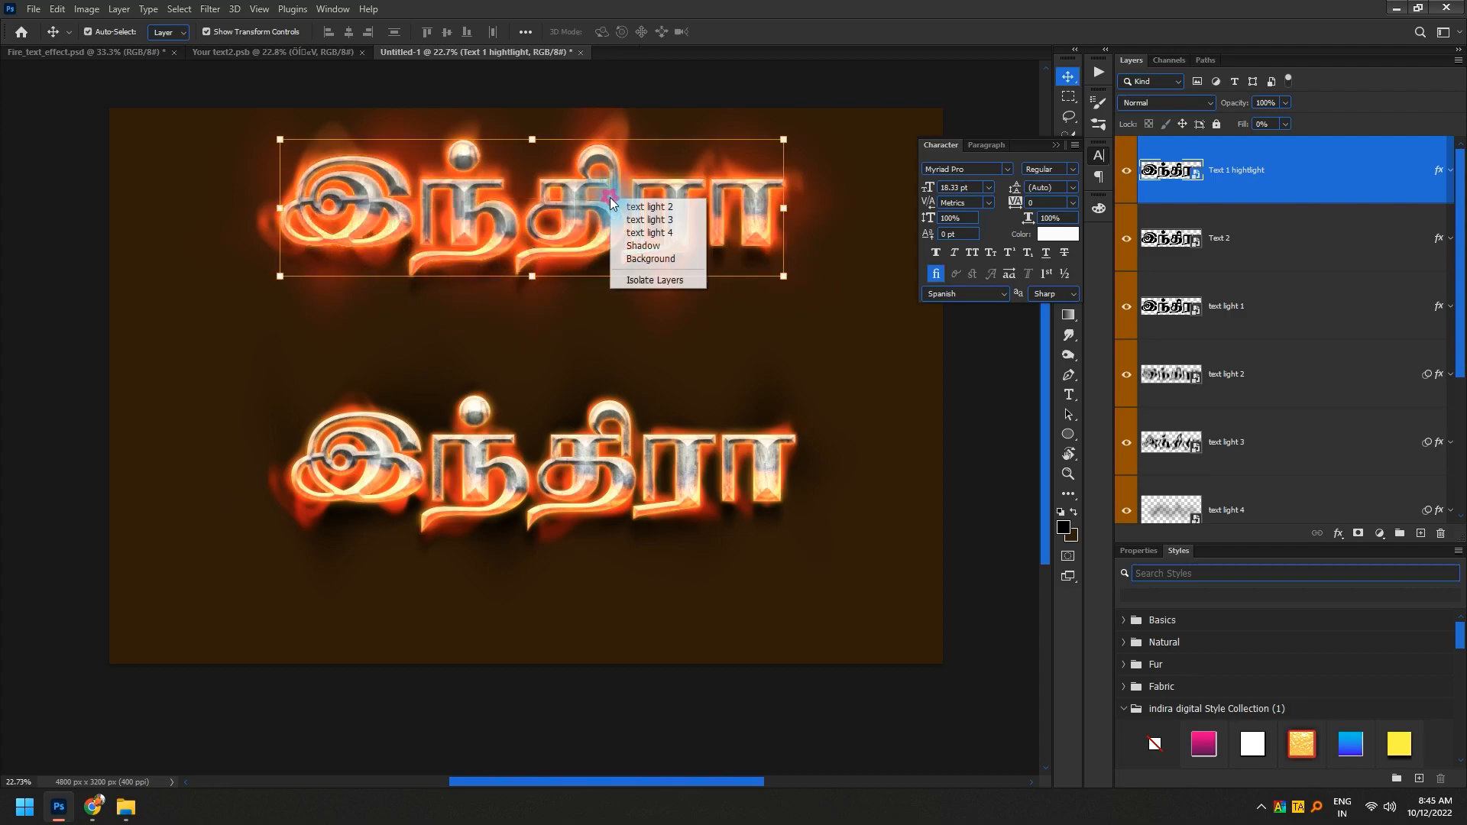
pyautogui.click(555, 190)
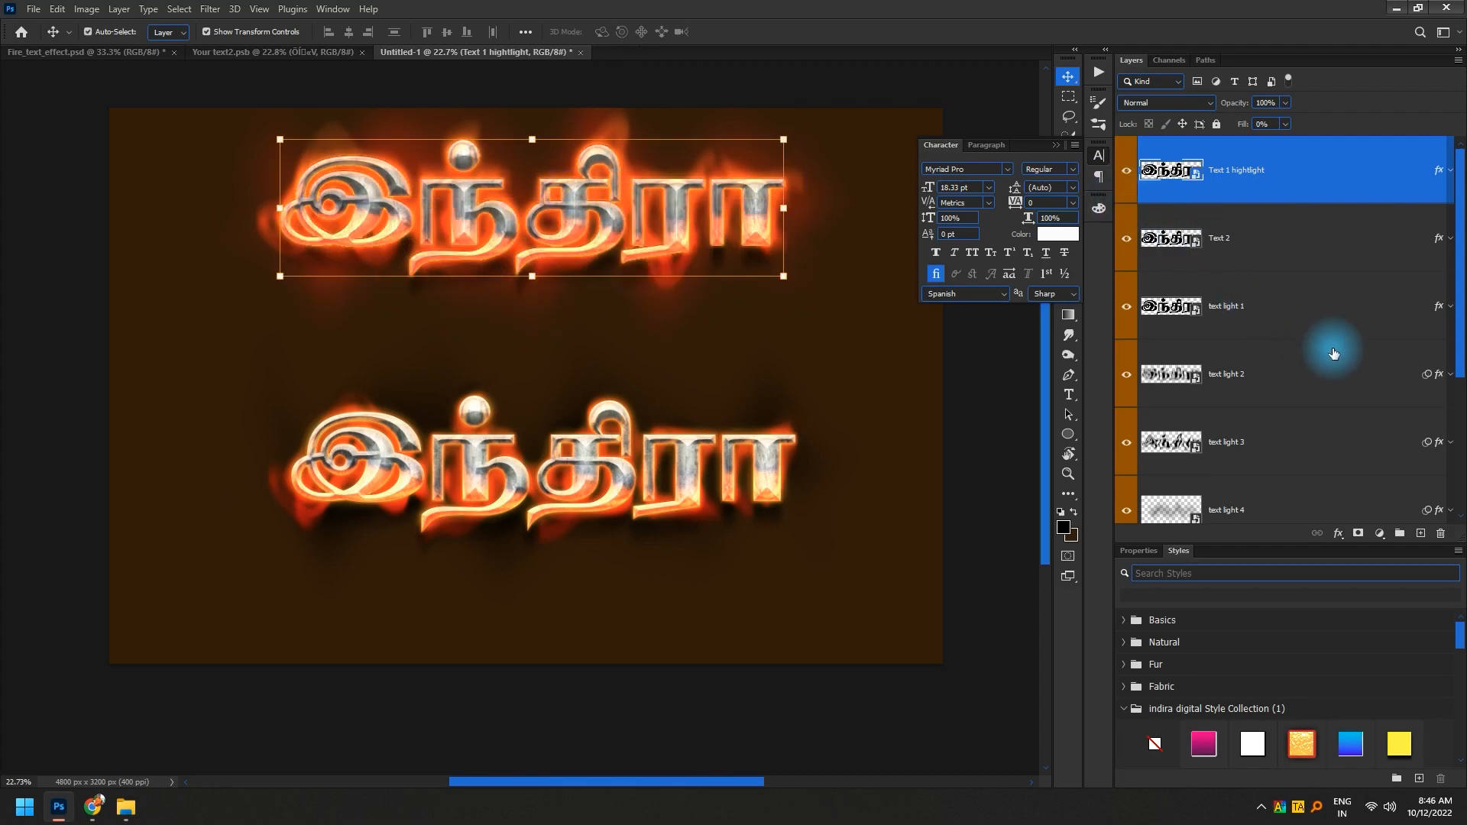
pyautogui.scroll(-3, 1313, 341)
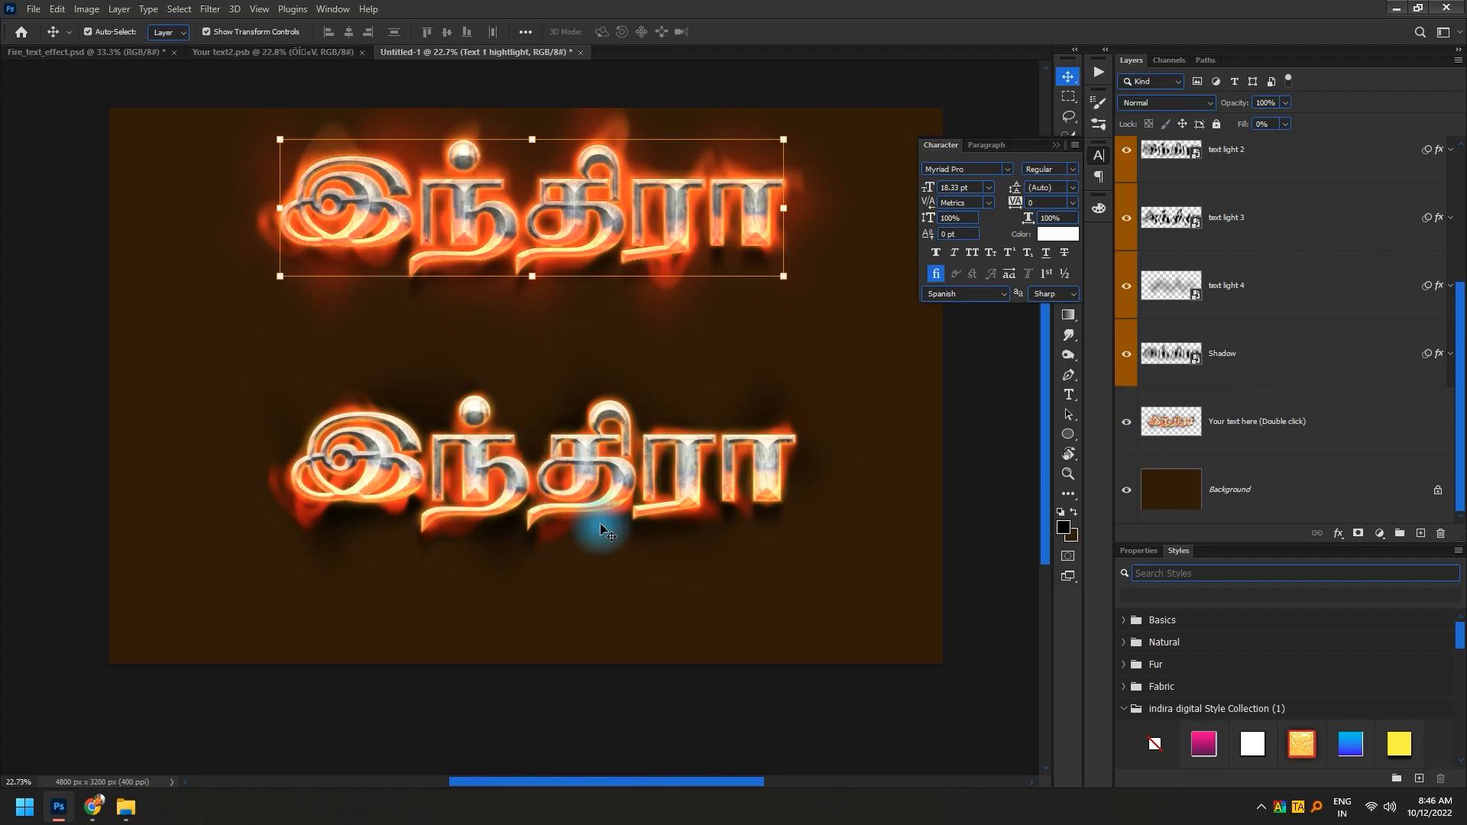
pyautogui.scroll(3, 1310, 393)
pyautogui.scroll(-3, 1310, 393)
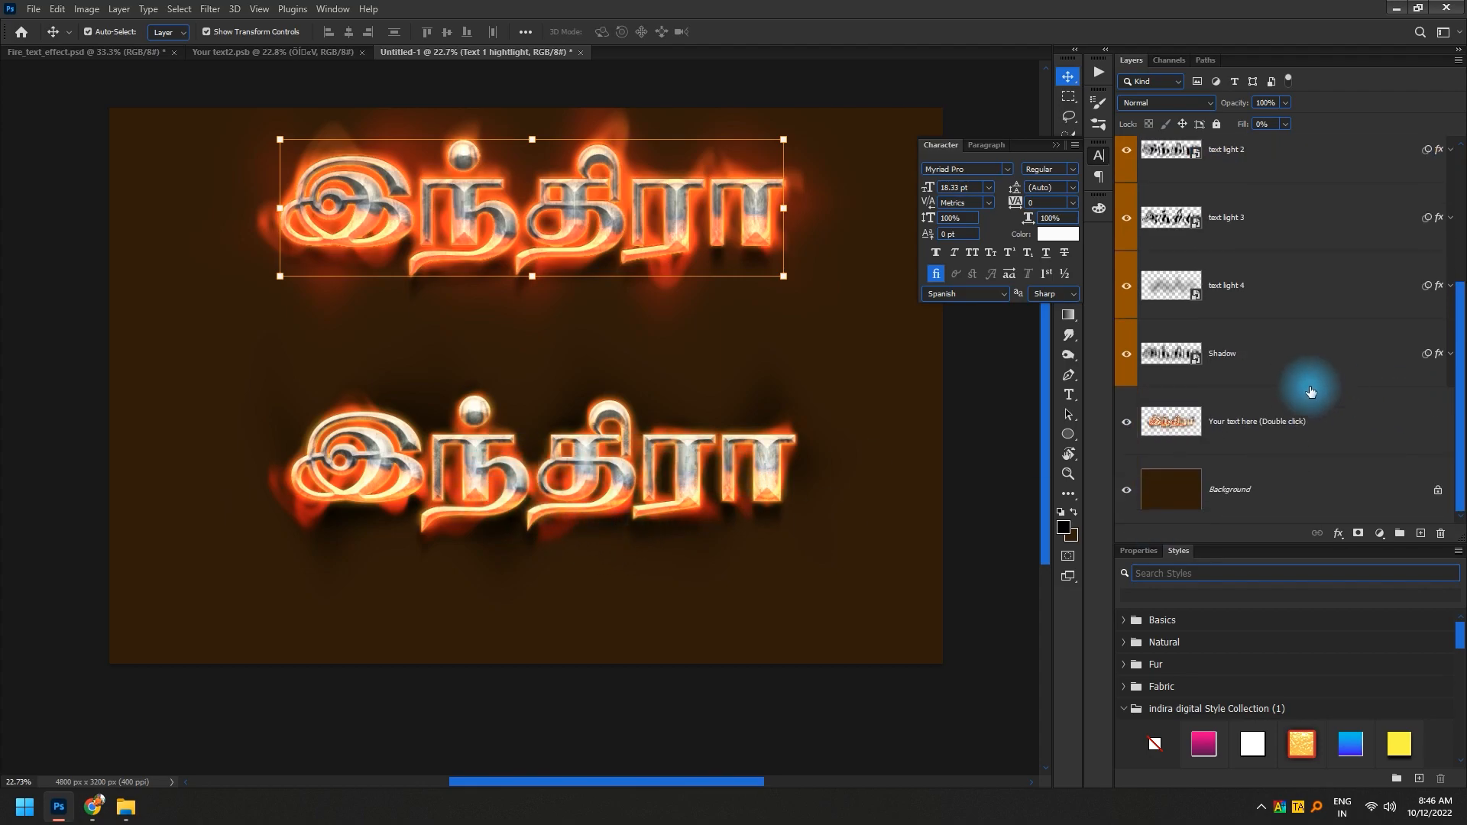
pyautogui.click(1260, 437)
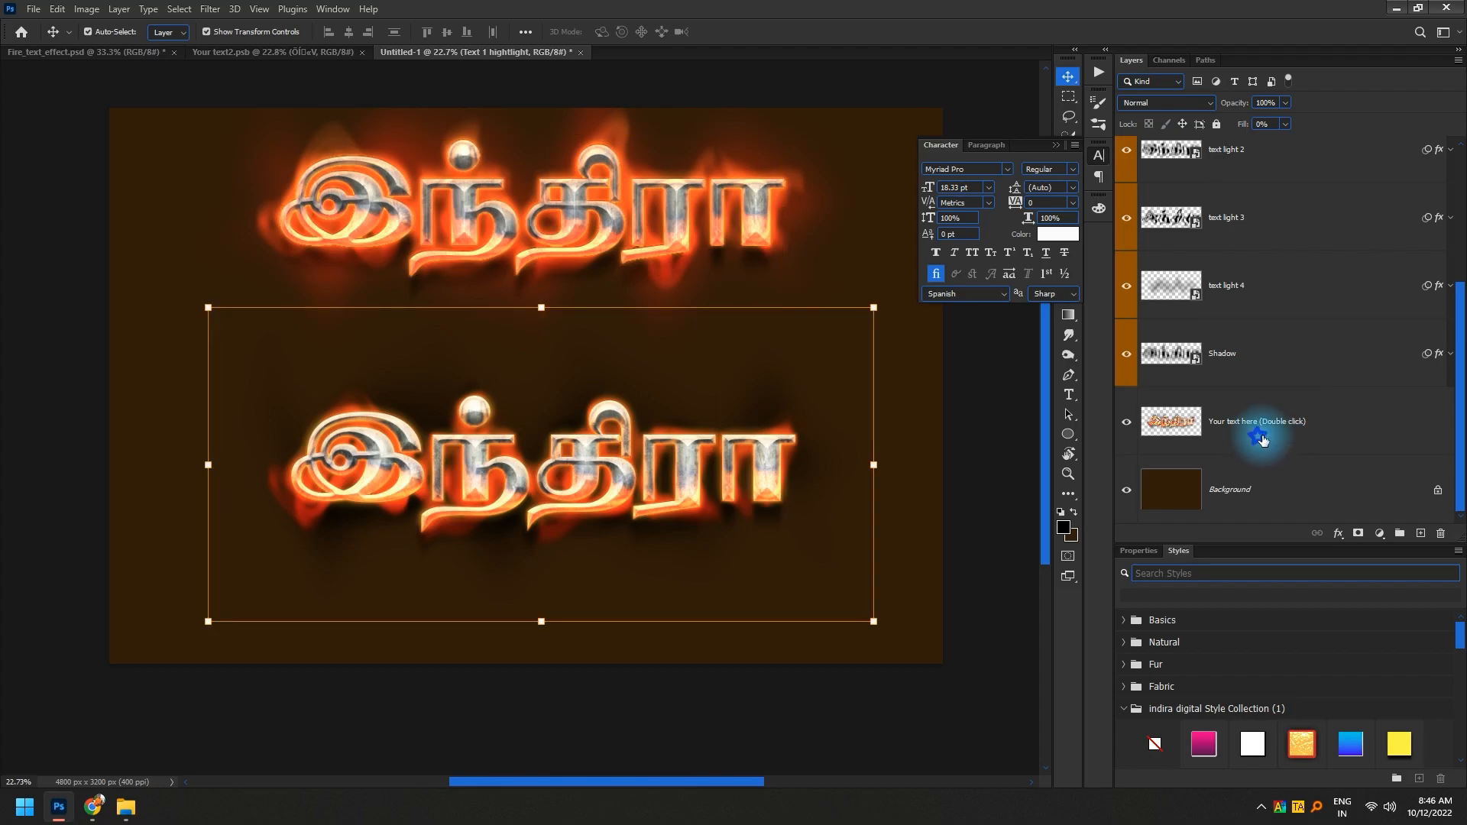
pyautogui.click(727, 191)
pyautogui.scroll(3, 1253, 329)
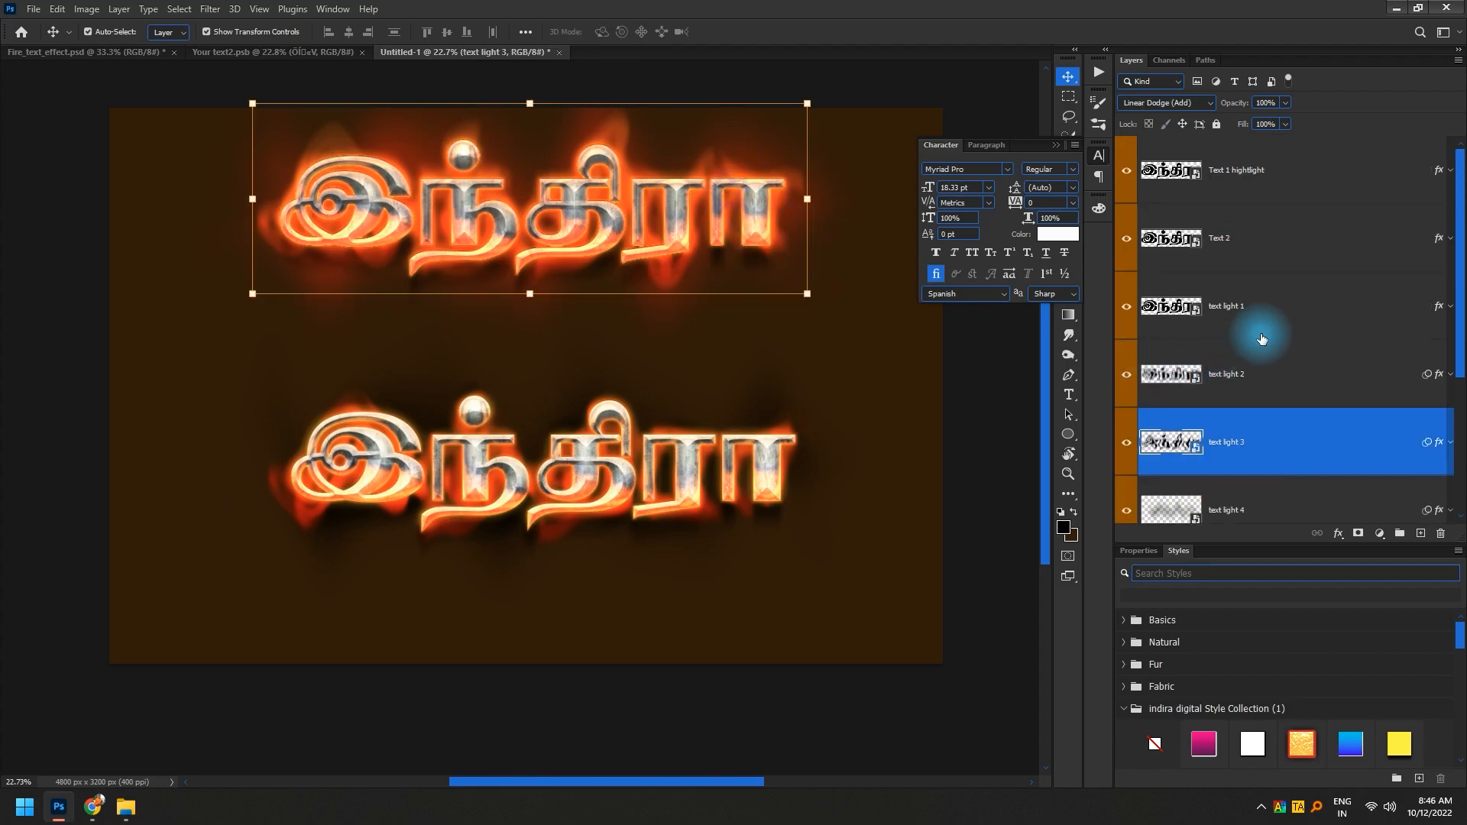
# - Group the upper lettering's layers, from Text 1 hightlight through Shadow, and toggle the group's visibility to check it
pyautogui.click(1223, 157)
pyautogui.scroll(-3, 1227, 288)
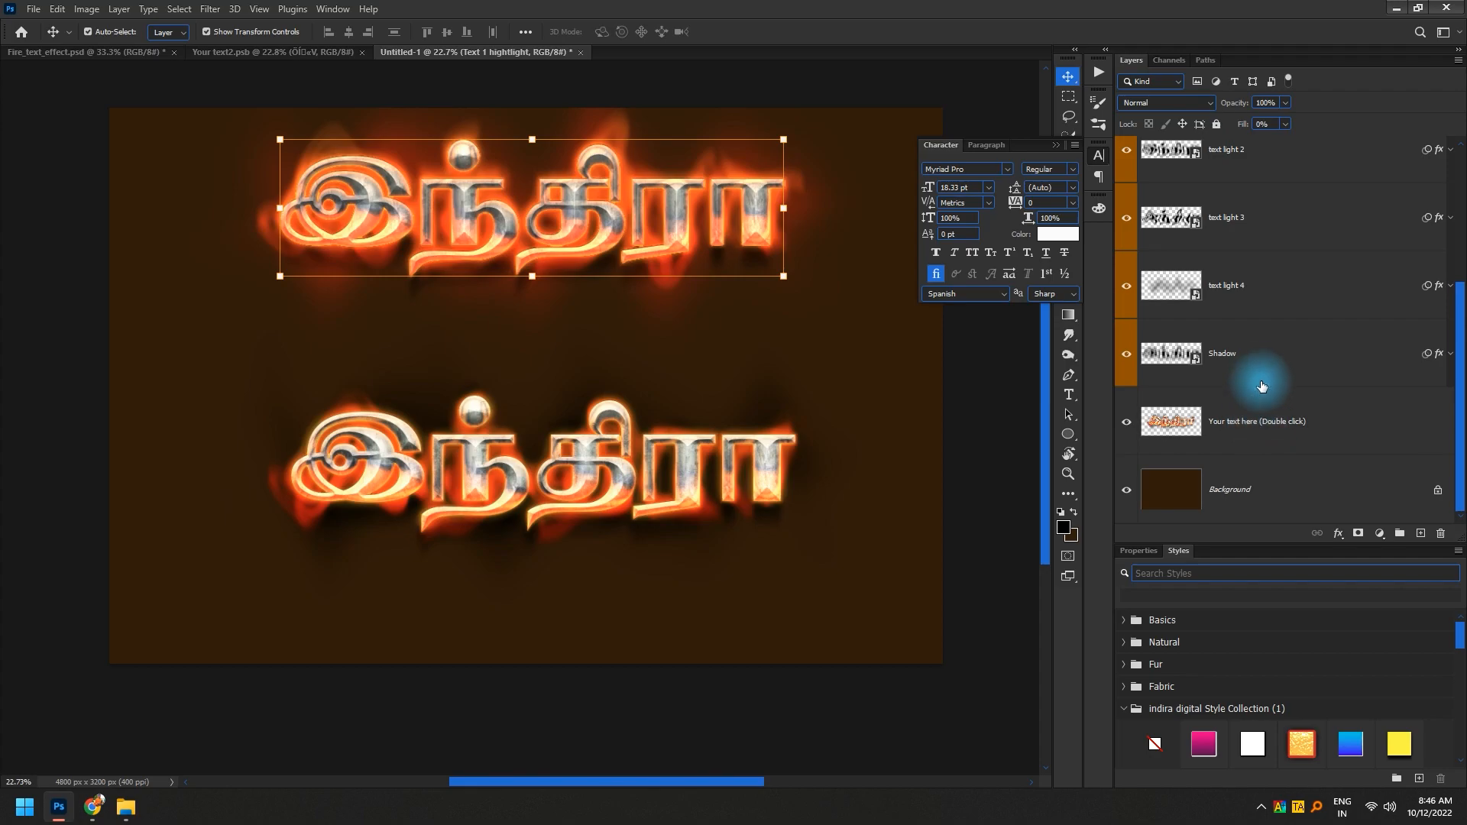
pyautogui.keyDown('shift'); pyautogui.click(1253, 344); pyautogui.keyUp('shift')
pyautogui.scroll(3, 1291, 355)
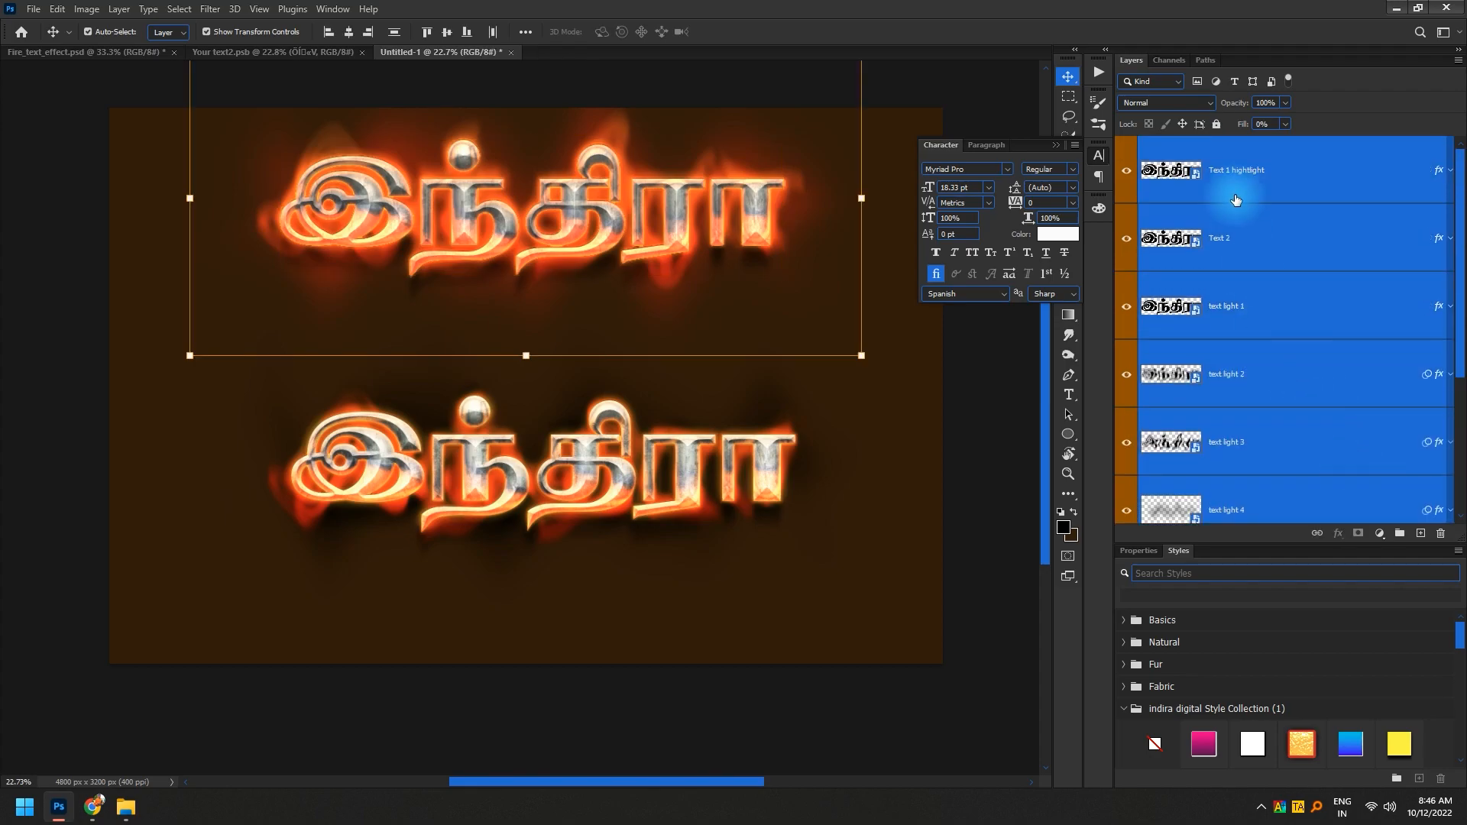
pyautogui.click(1397, 535)
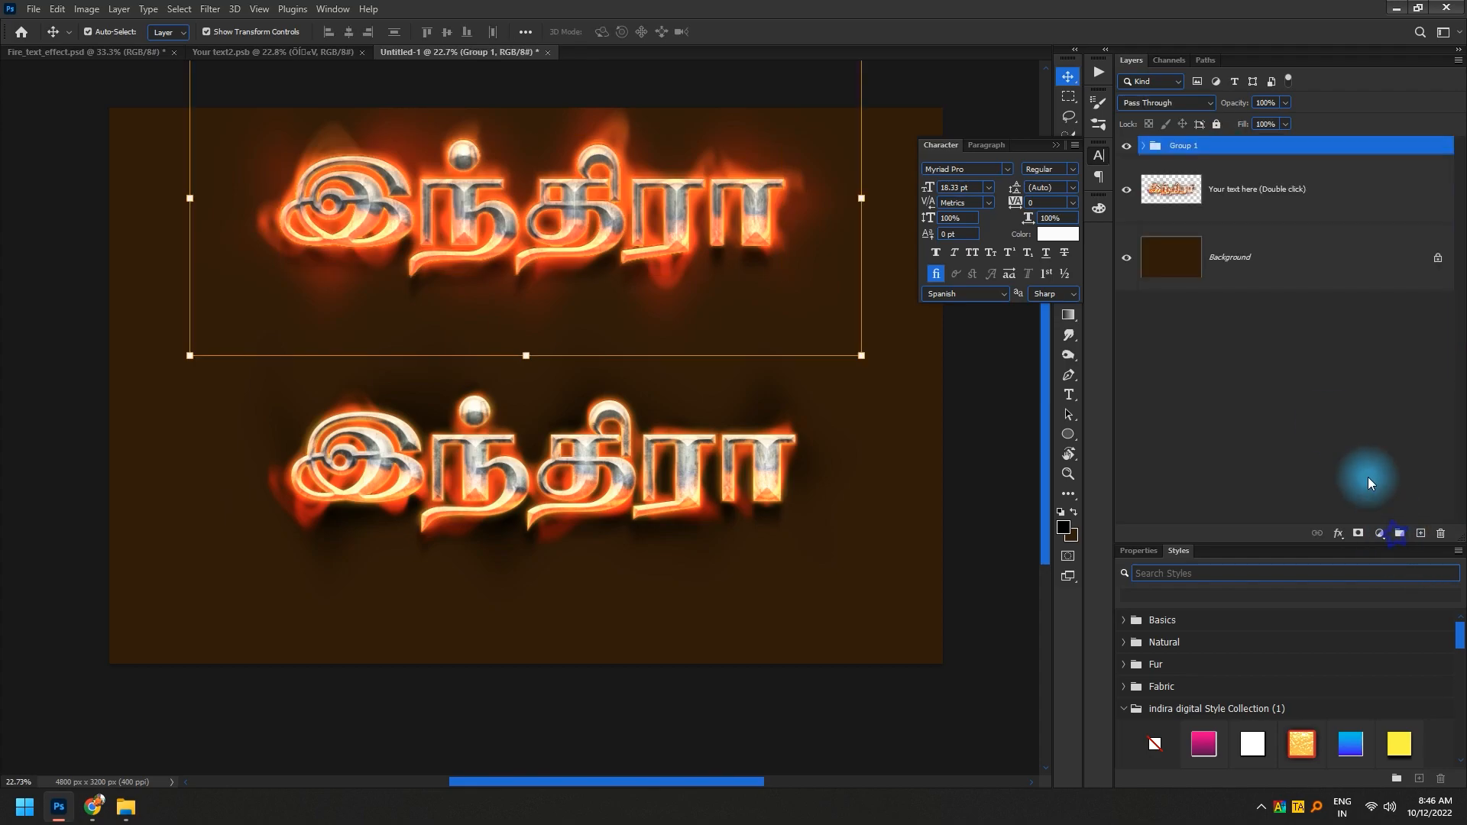
pyautogui.click(1125, 146)
pyautogui.click(1125, 146)
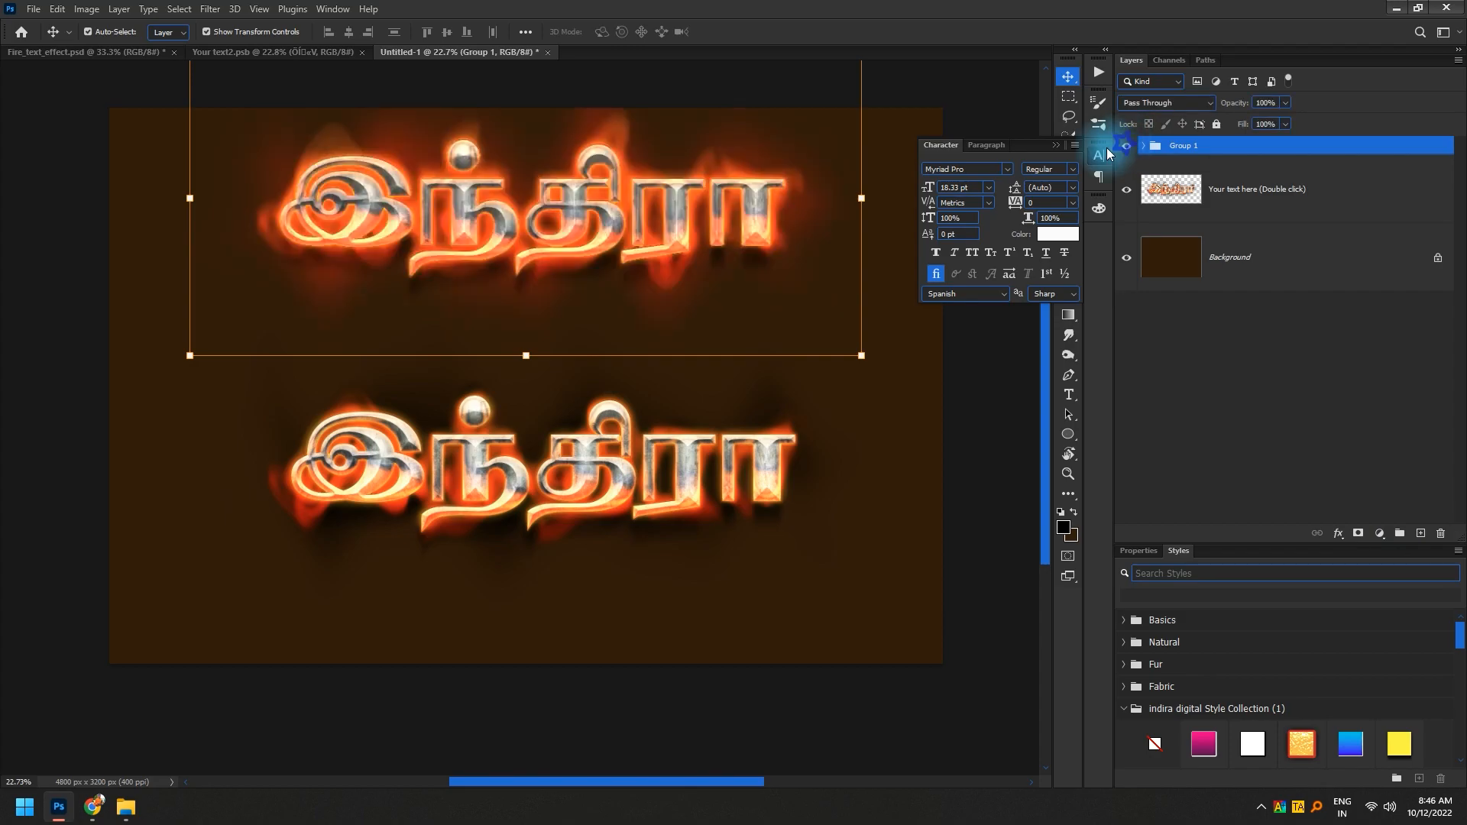
# - Move the grouped lettering down to just above the merged lettering and select the merged layer for comparison
pyautogui.click(783, 229)
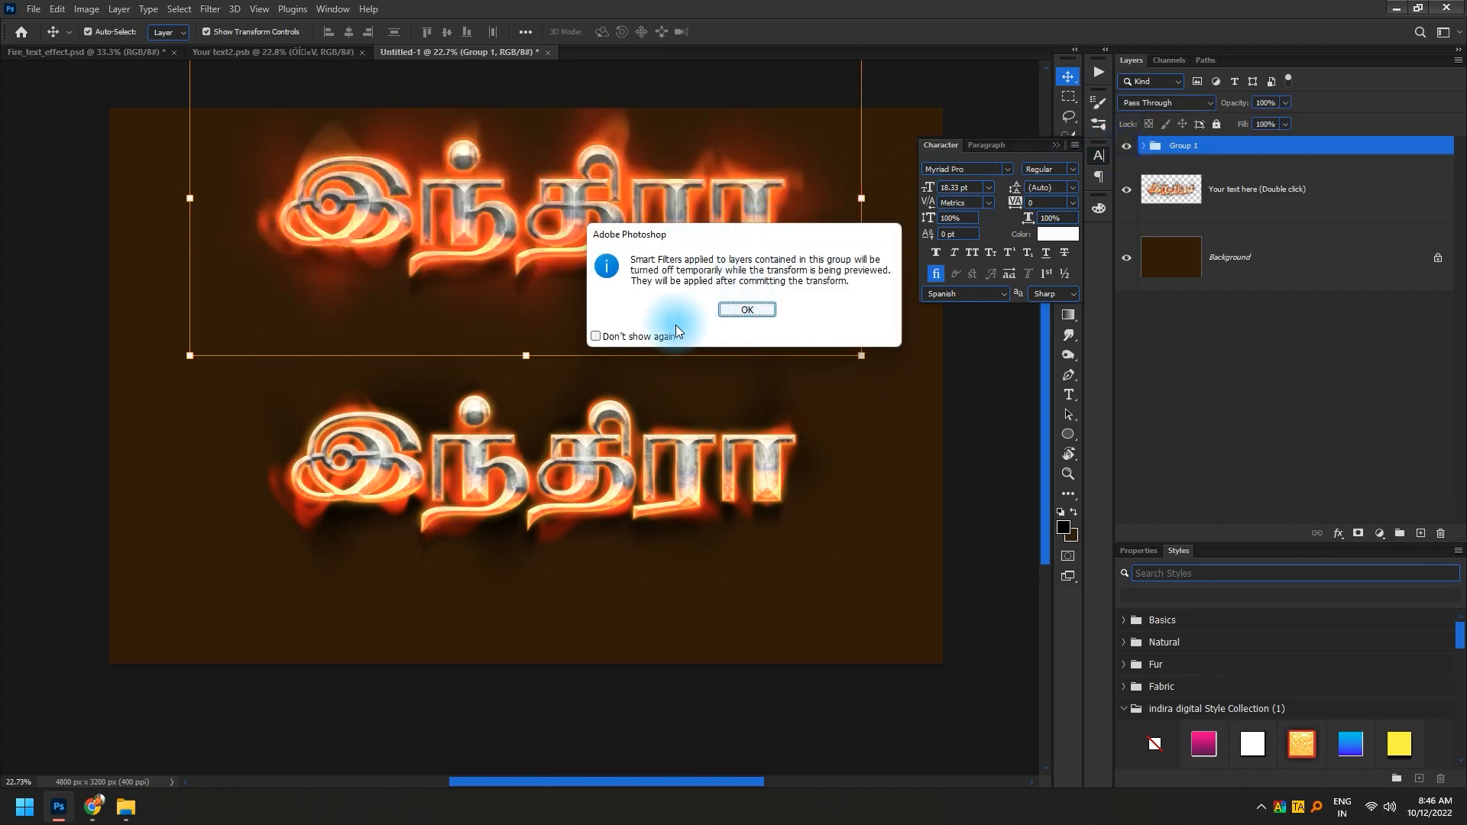
pyautogui.click(726, 313)
pyautogui.moveTo(630, 221); pyautogui.dragTo(628, 277)
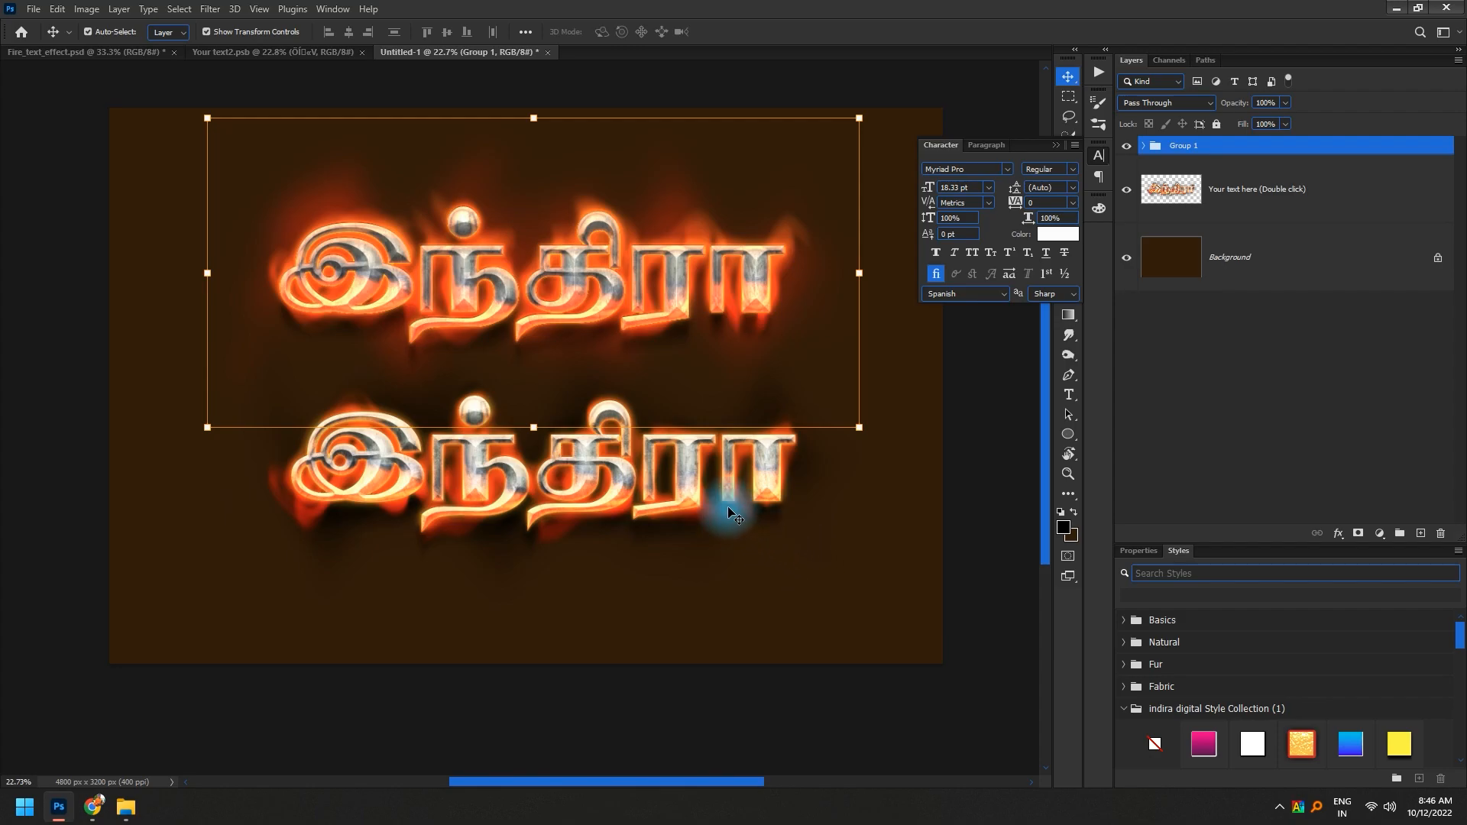
pyautogui.click(684, 497)
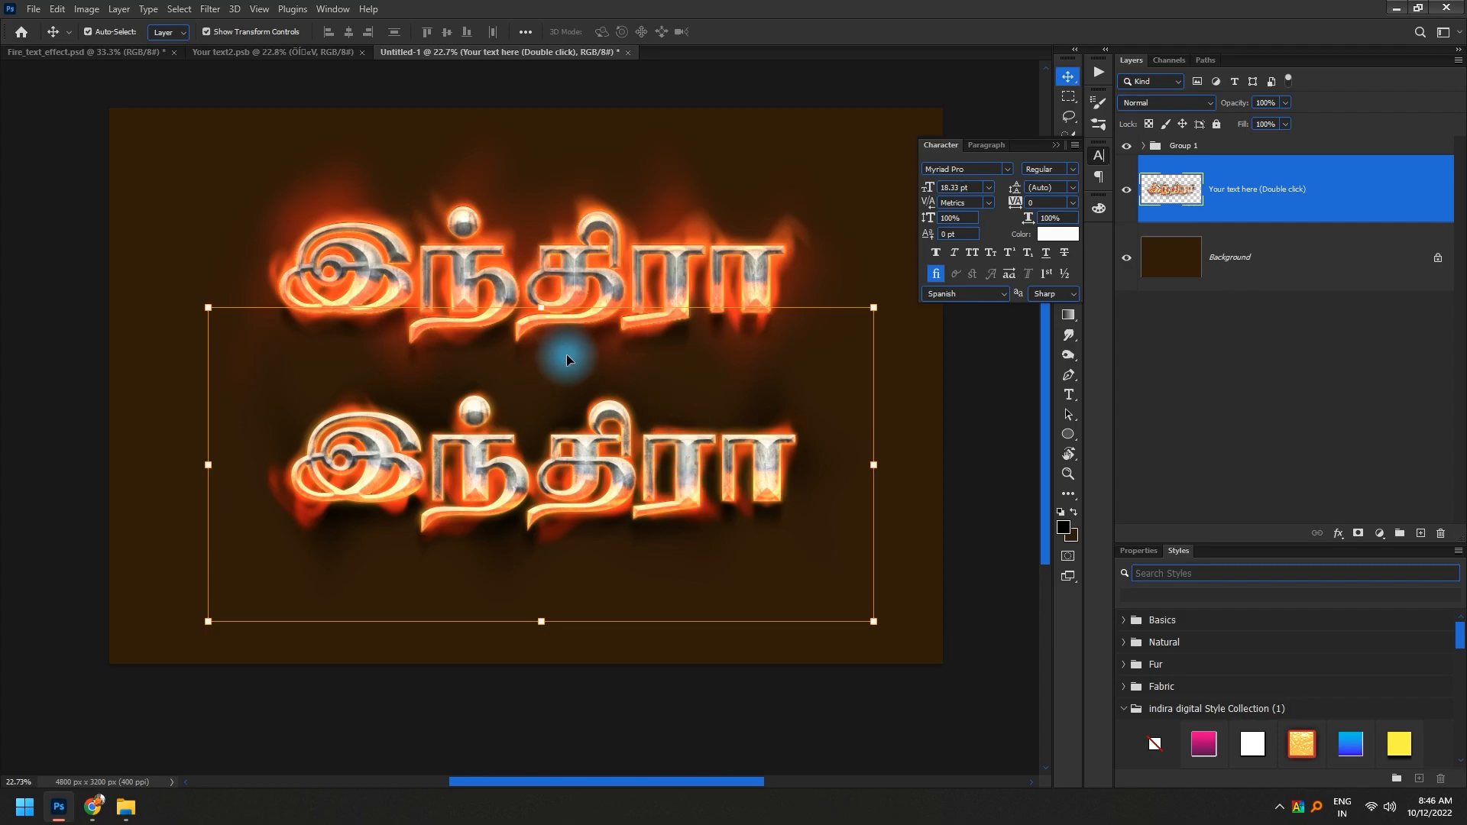
pyautogui.click(702, 425)
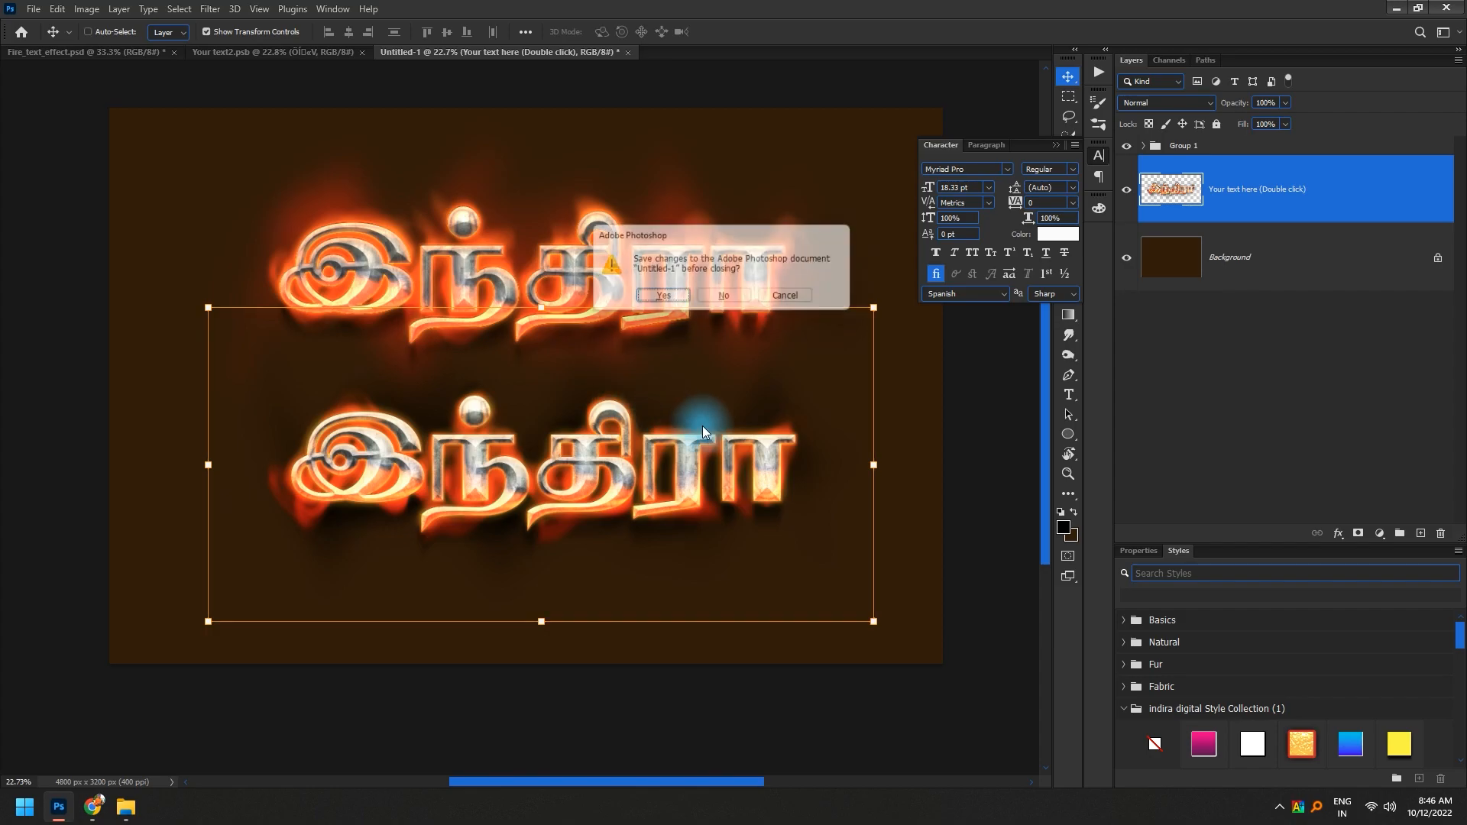
# - Close Untitled-1 and quit Photoshop without saving any changes
pyautogui.hotkey('ctrl', 'w')
pyautogui.press('w')
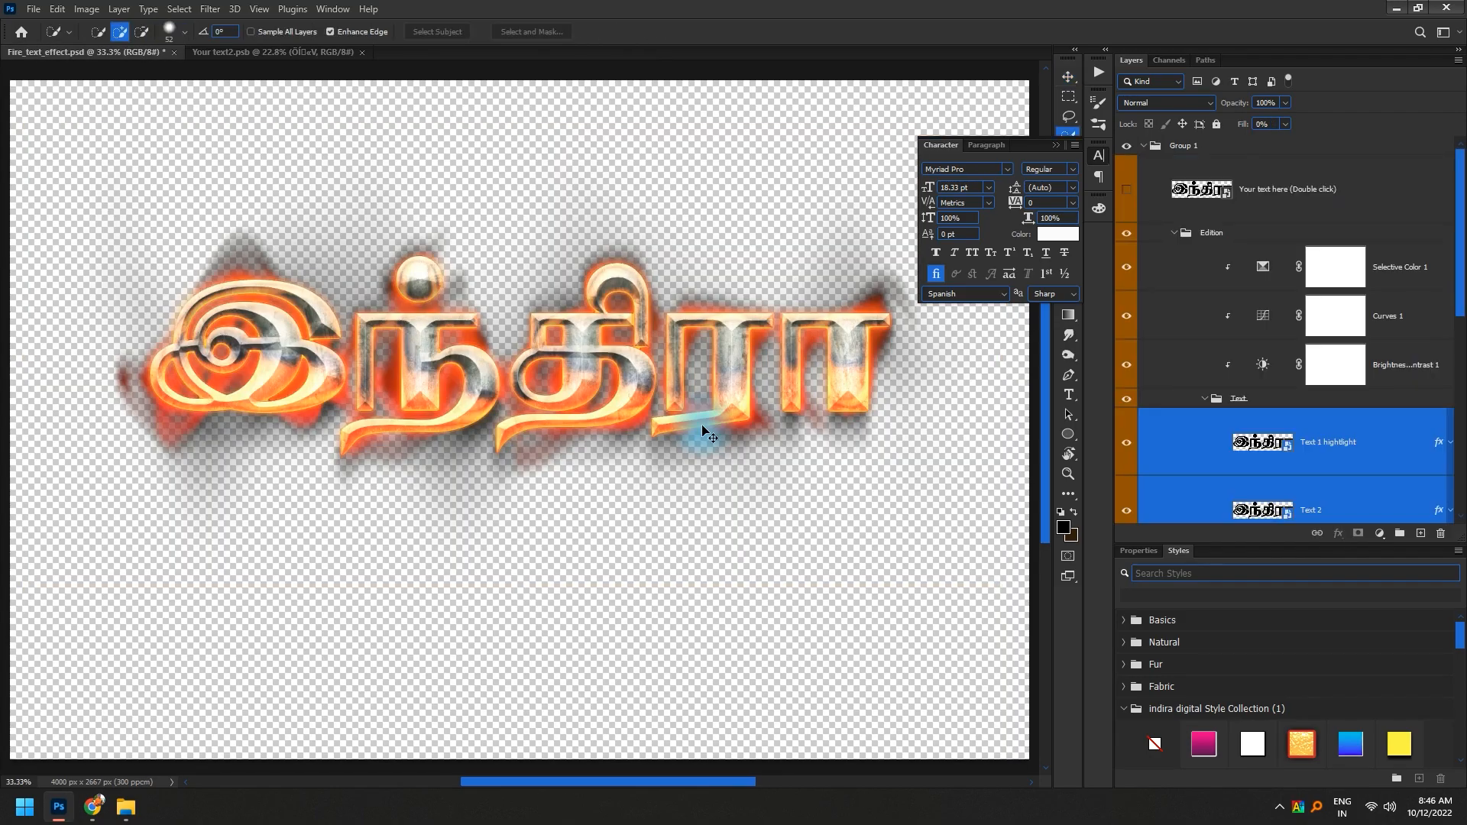
pyautogui.hotkey('ctrl', 'q')
pyautogui.press('n')
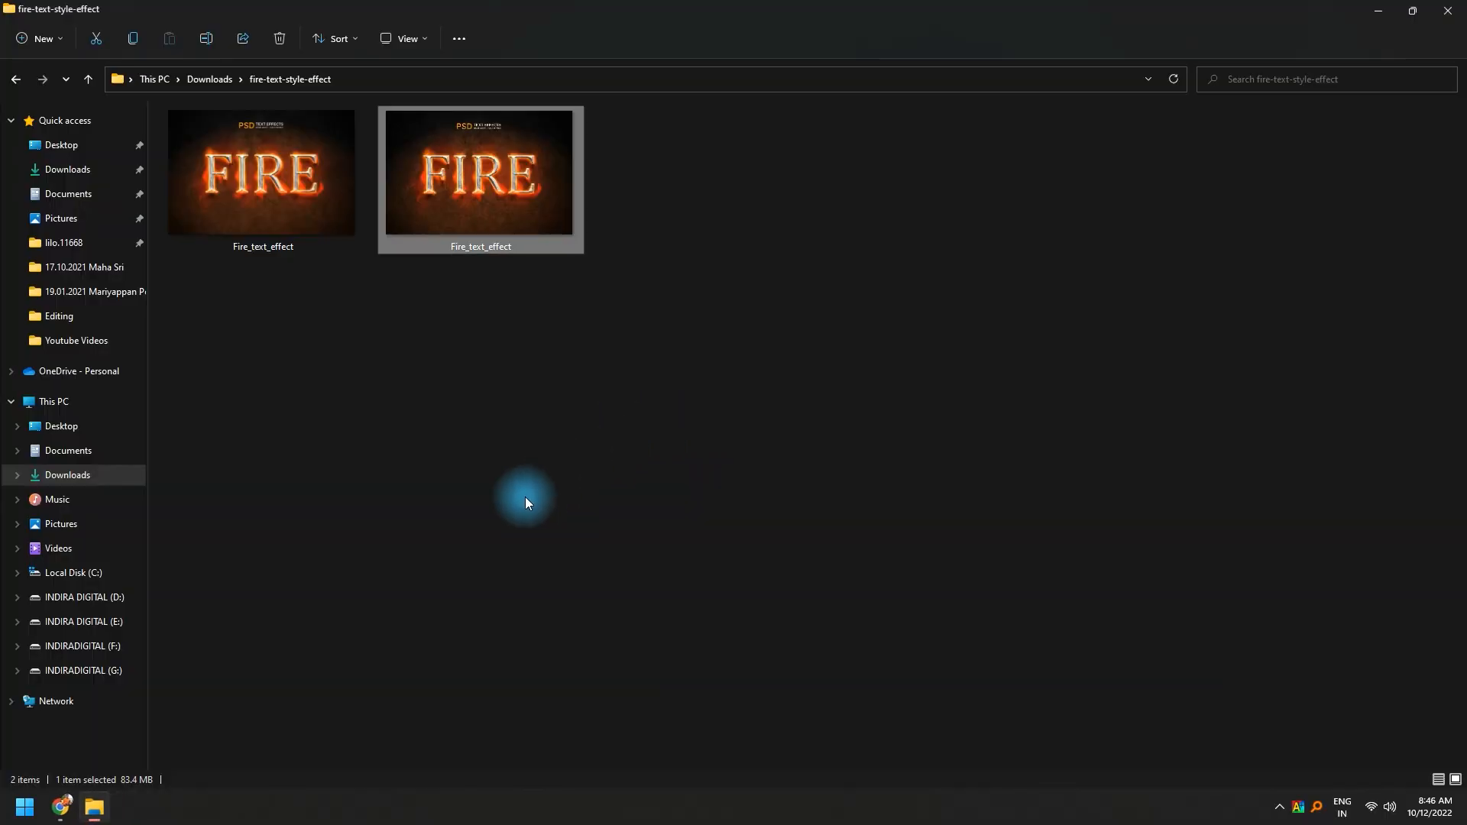
# - Switch to Chrome and search Google in a new tab for "fire style photoshop free download"
pyautogui.click(24, 806)
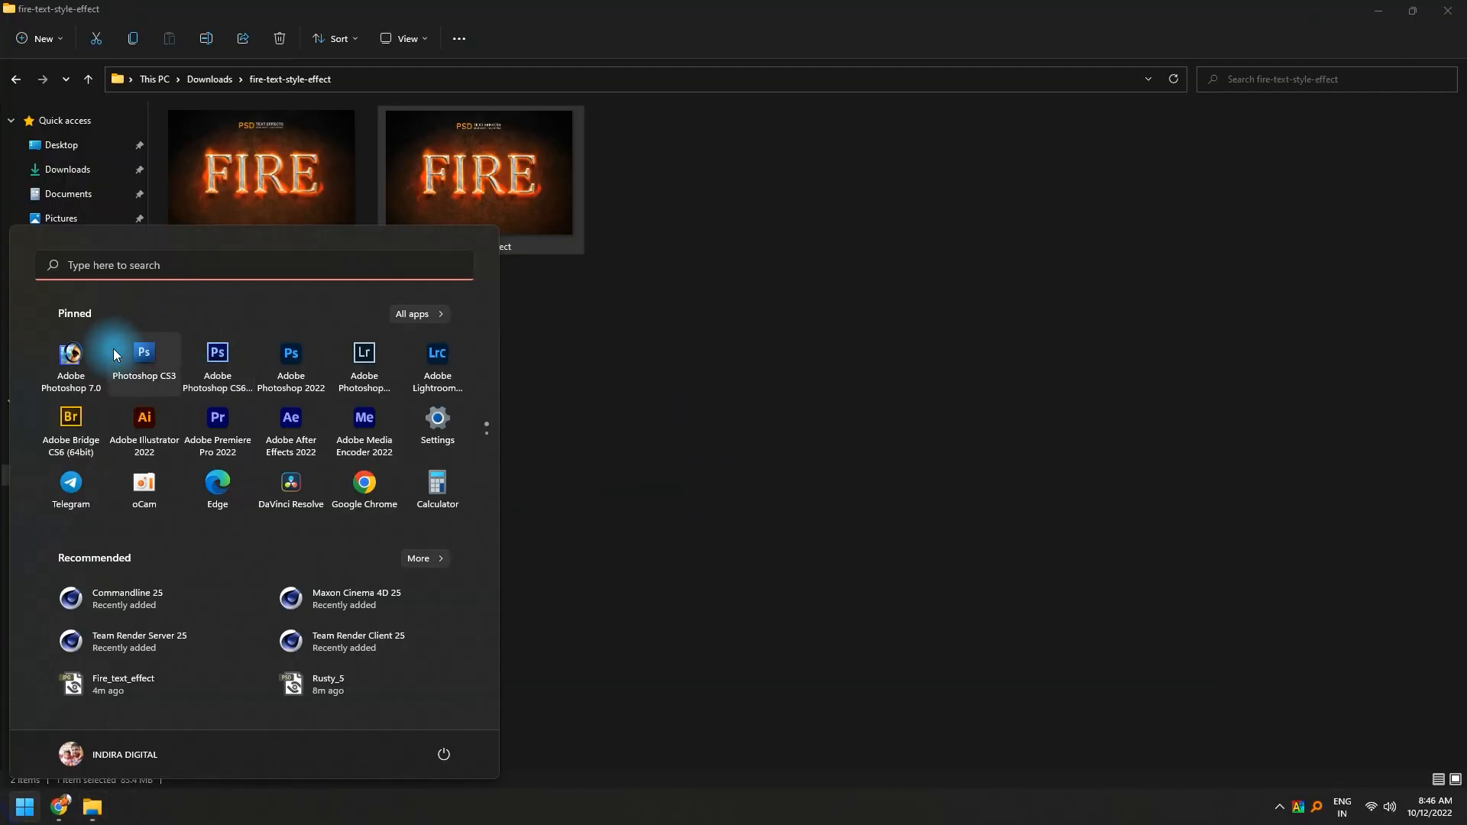
pyautogui.press('Escape')
pyautogui.click(59, 806)
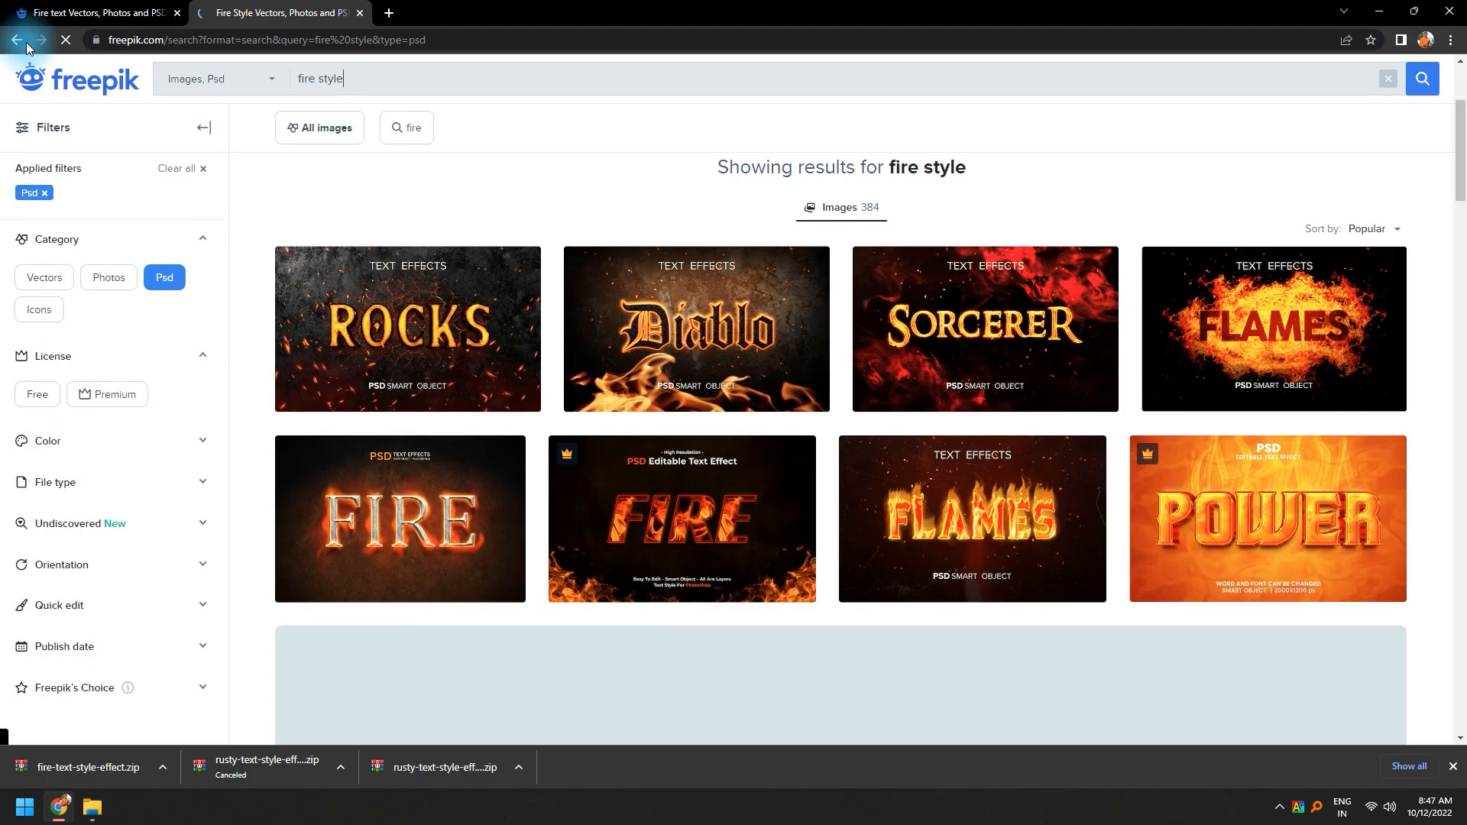
pyautogui.click(387, 13)
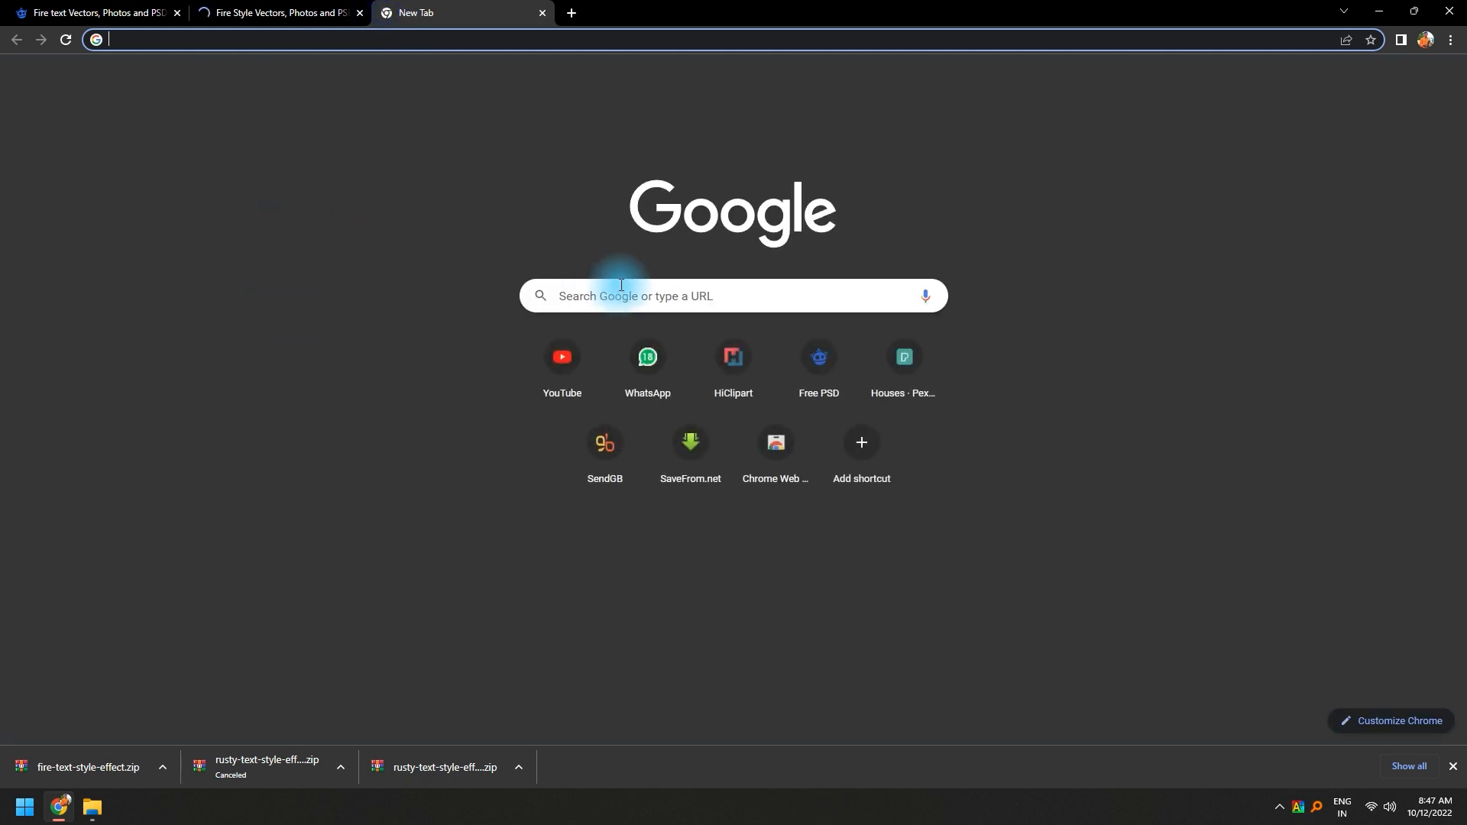
pyautogui.click(619, 294)
pyautogui.press('Down')
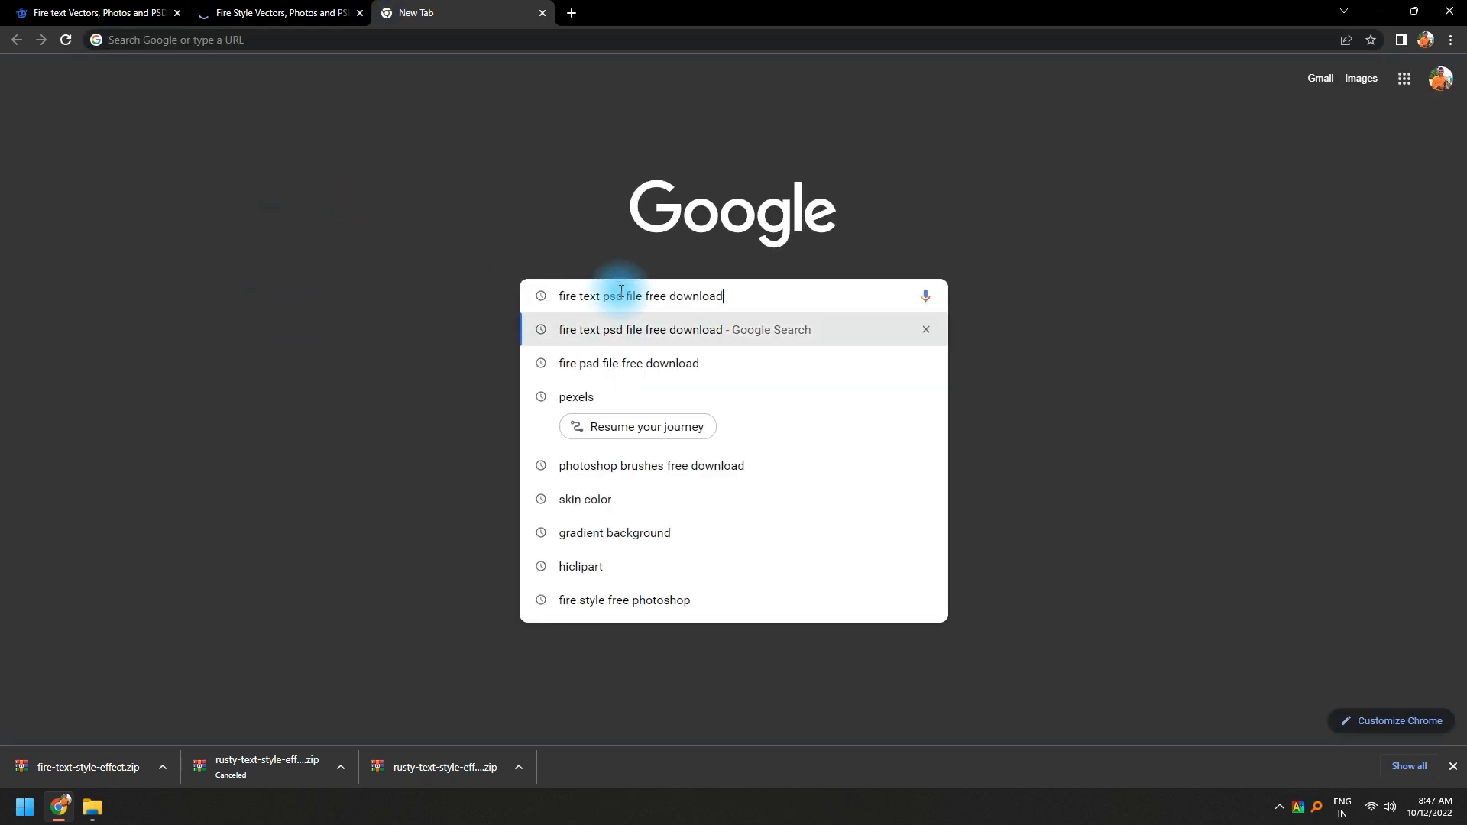
pyautogui.press('Down')
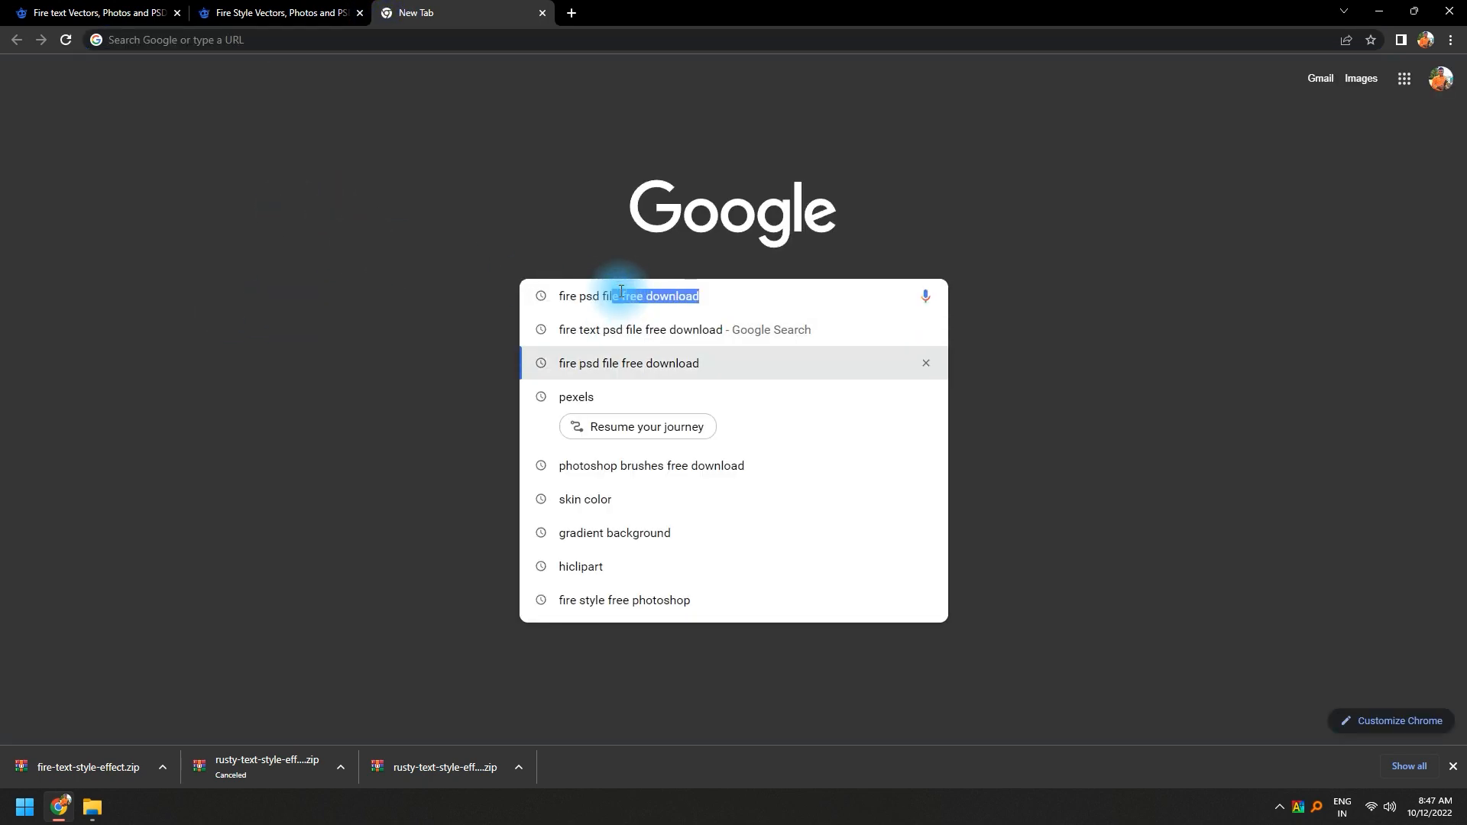
pyautogui.write('sty;')
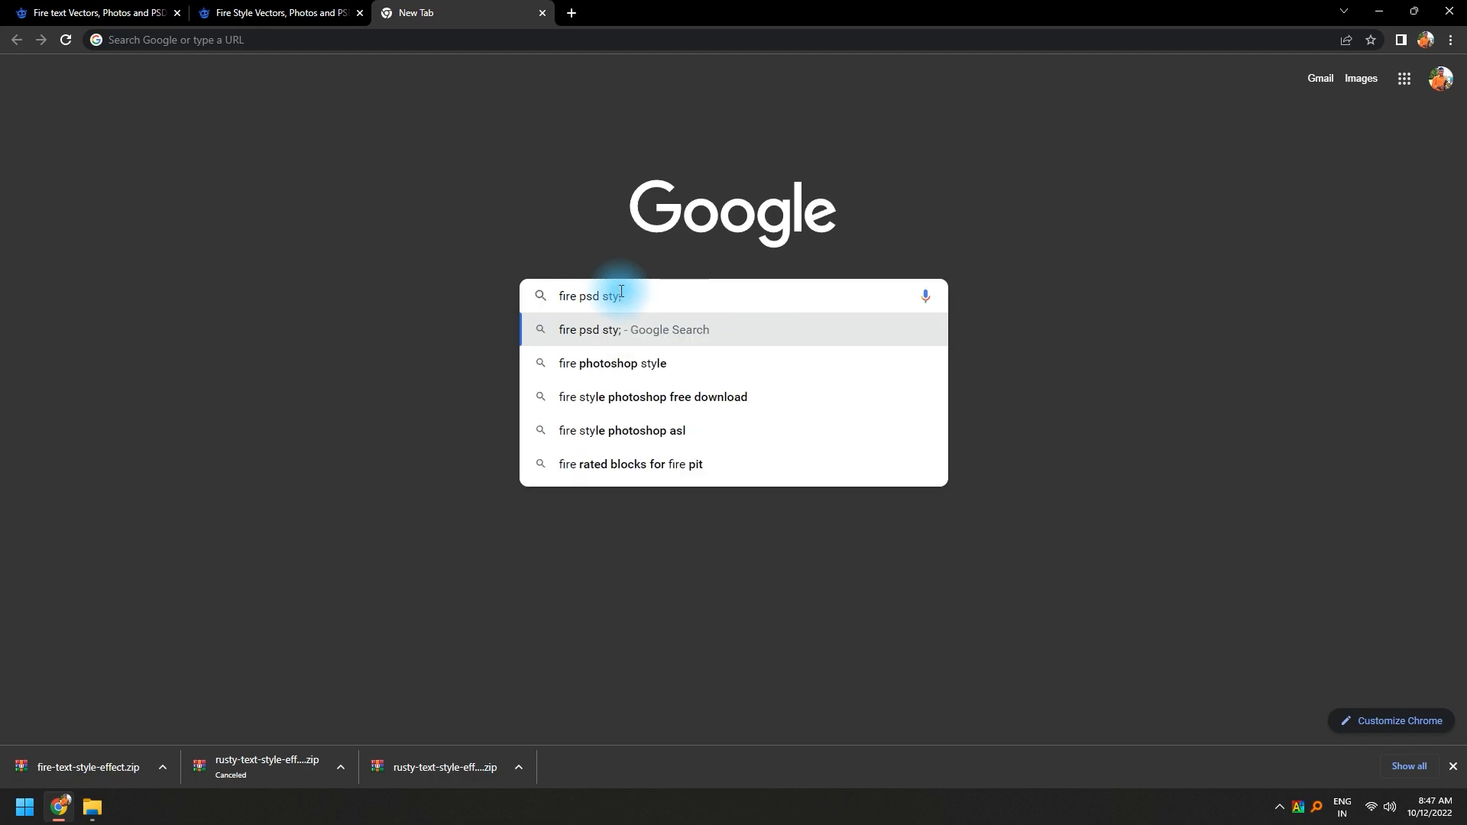
pyautogui.press('BackSpace')
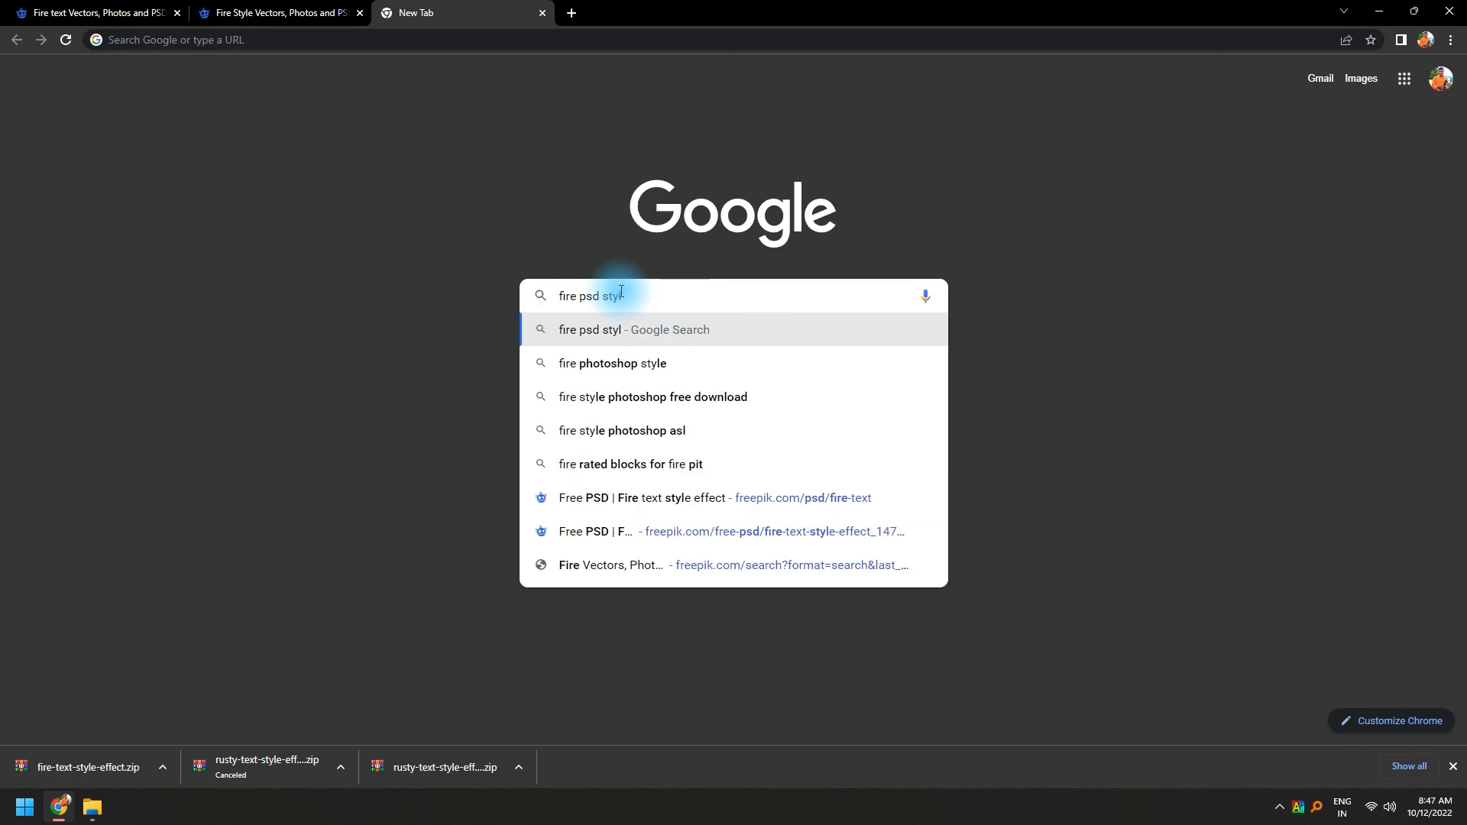
pyautogui.press('Down')
pyautogui.press('Down')
pyautogui.press('Return')
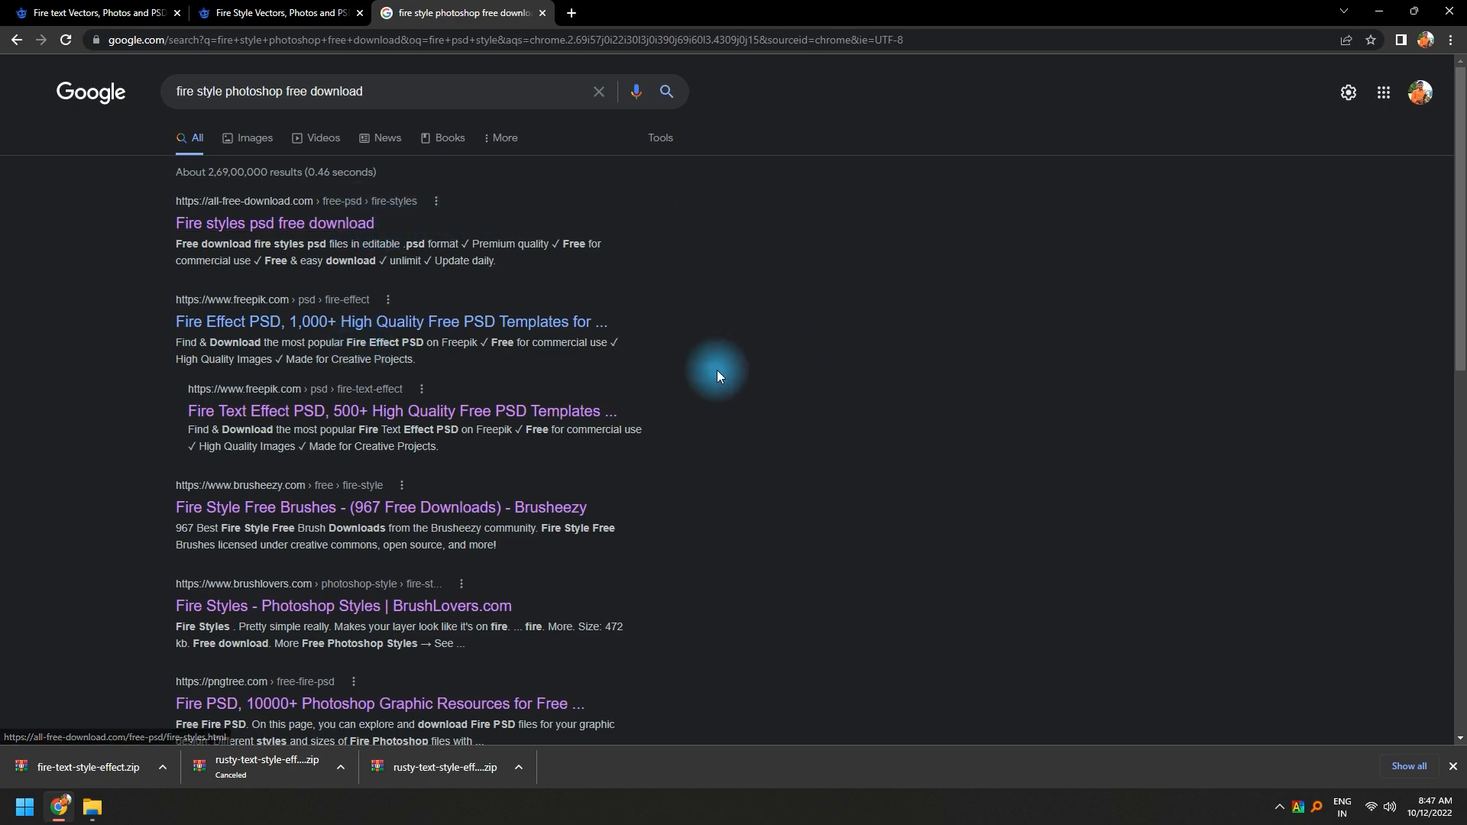
# - Open Brusheezy's Fire Style Free Brushes result and start Adobe Photoshop 7.0 in the background while staying in the browser
pyautogui.click(288, 510)
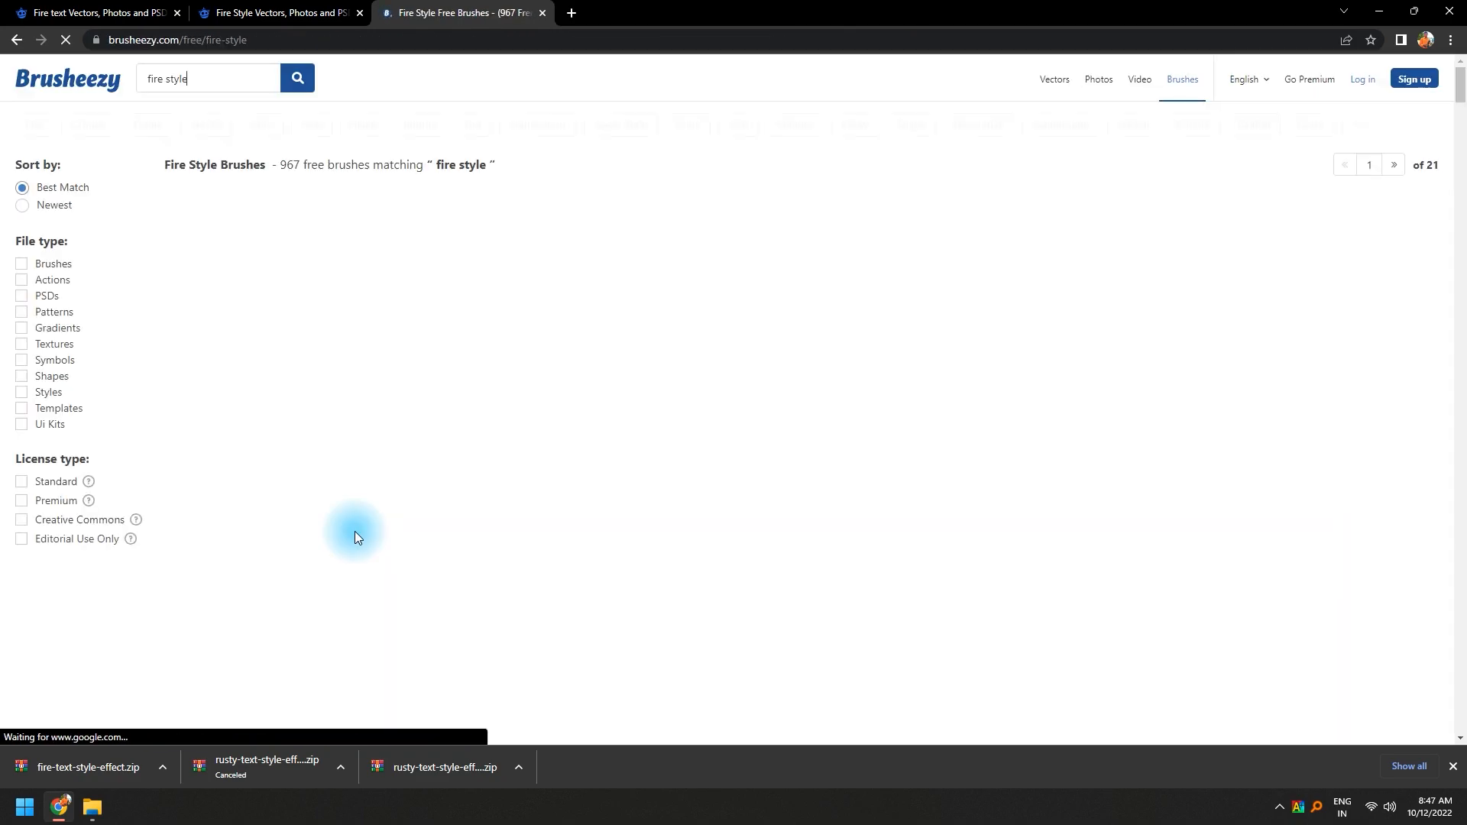
pyautogui.scroll(-2, 713, 632)
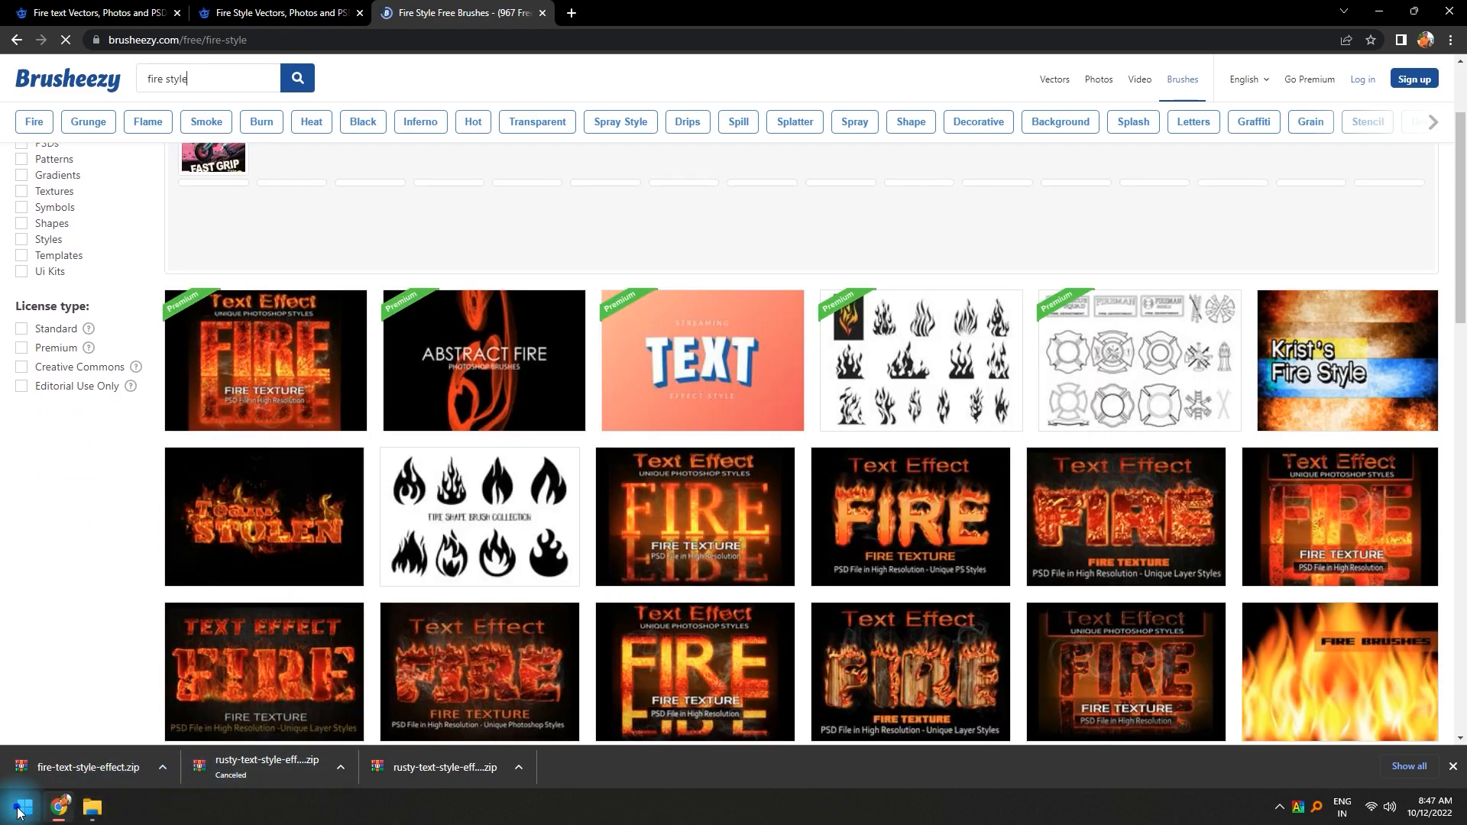
pyautogui.click(19, 812)
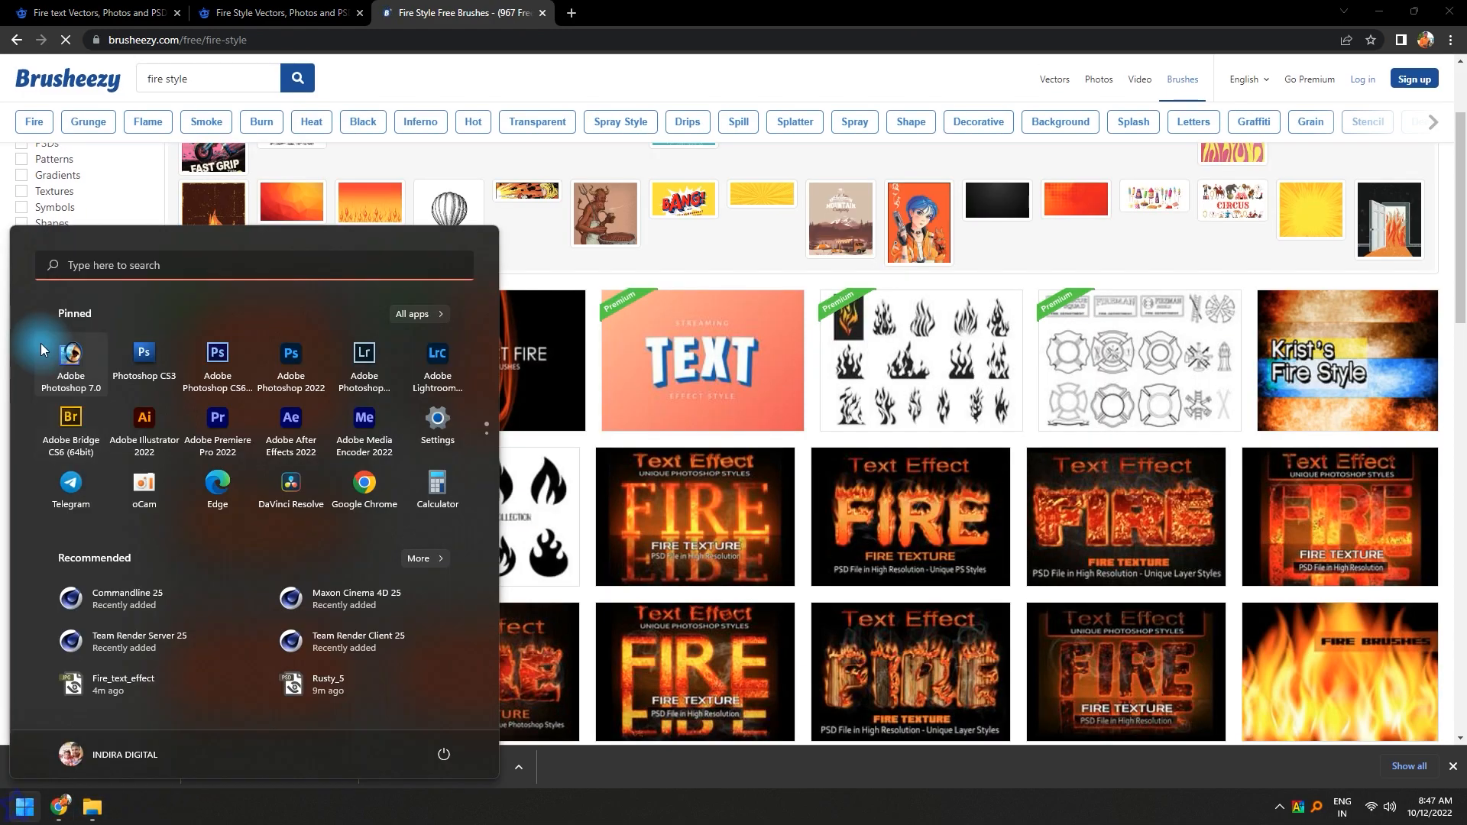
pyautogui.click(66, 373)
pyautogui.hotkey('alt', 'Tab')
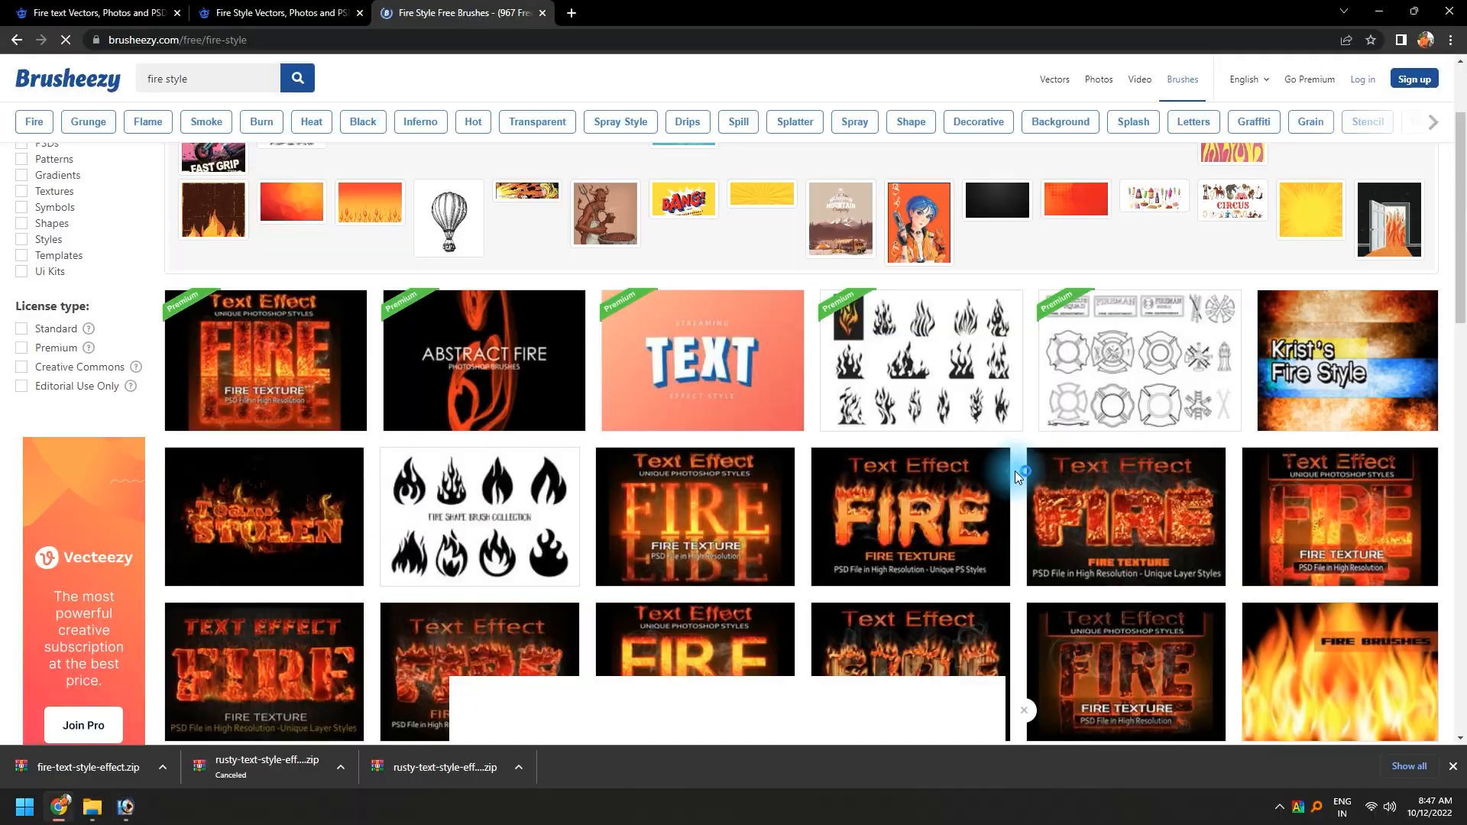
# - Browse the Brusheezy fire style results and download the free Fire Text Effect PSD file
pyautogui.scroll(-5, 720, 474)
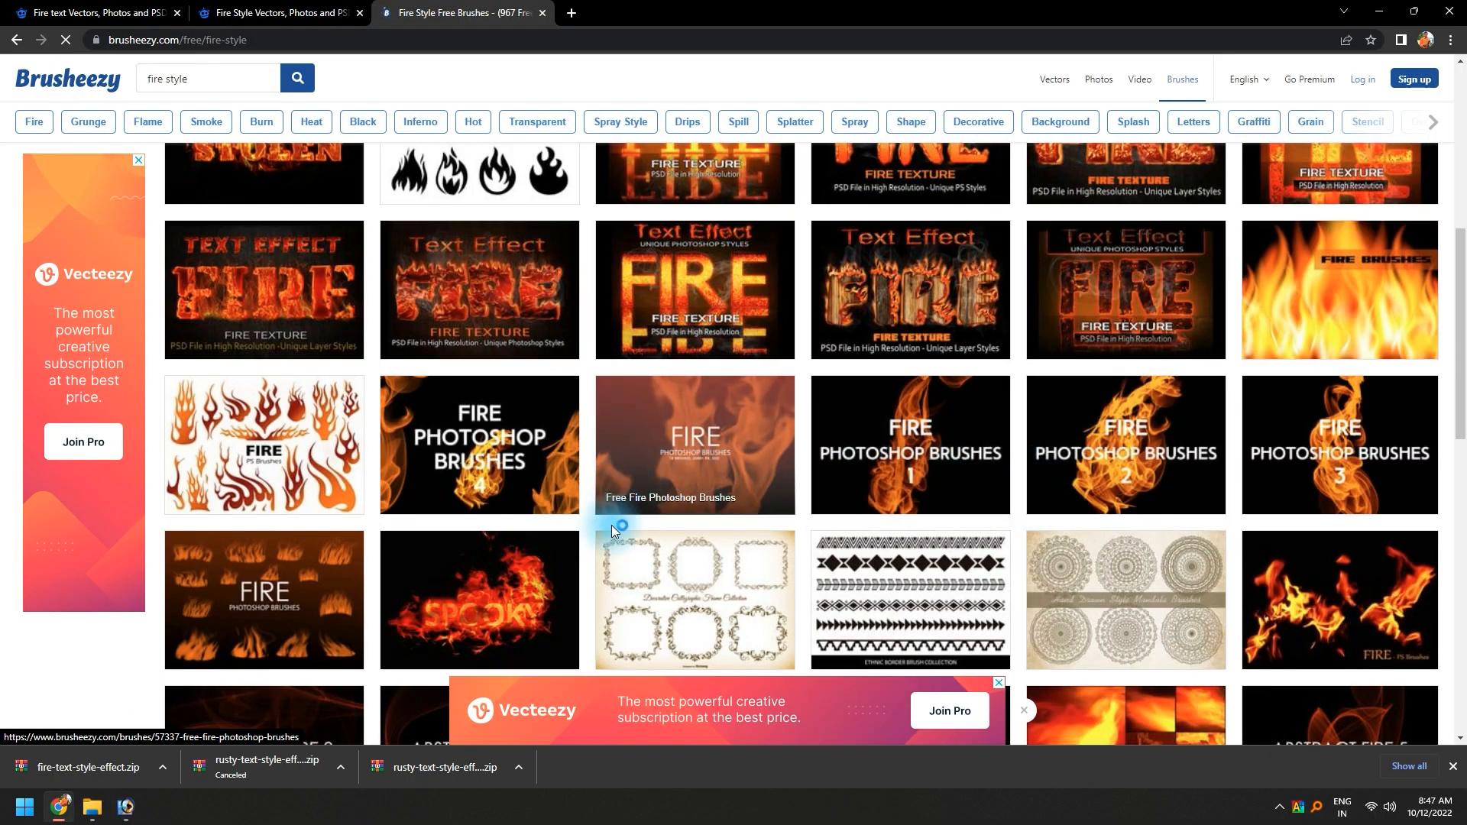
pyautogui.scroll(-5, 611, 525)
pyautogui.scroll(-4, 914, 534)
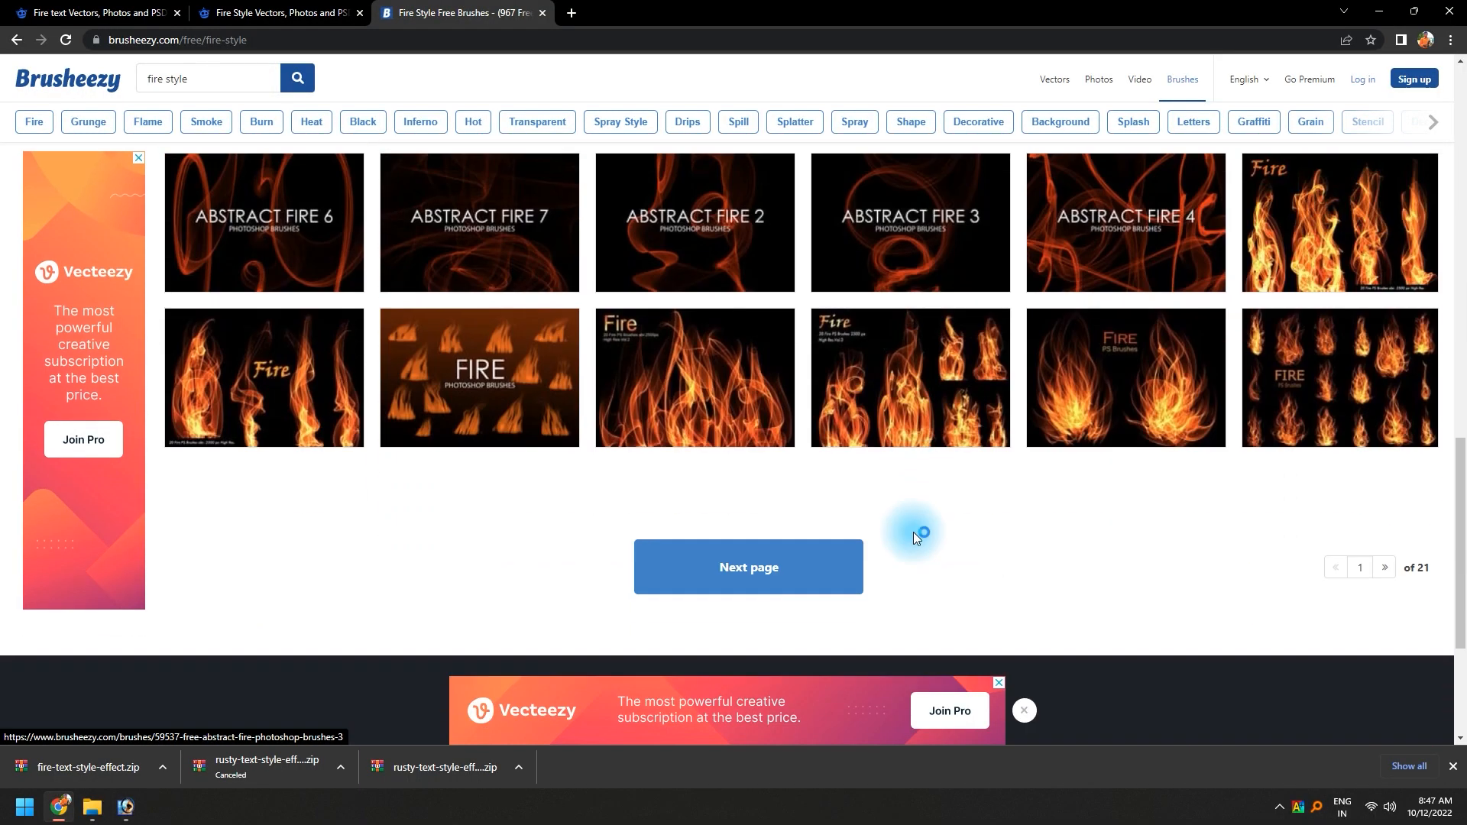
pyautogui.scroll(12, 915, 535)
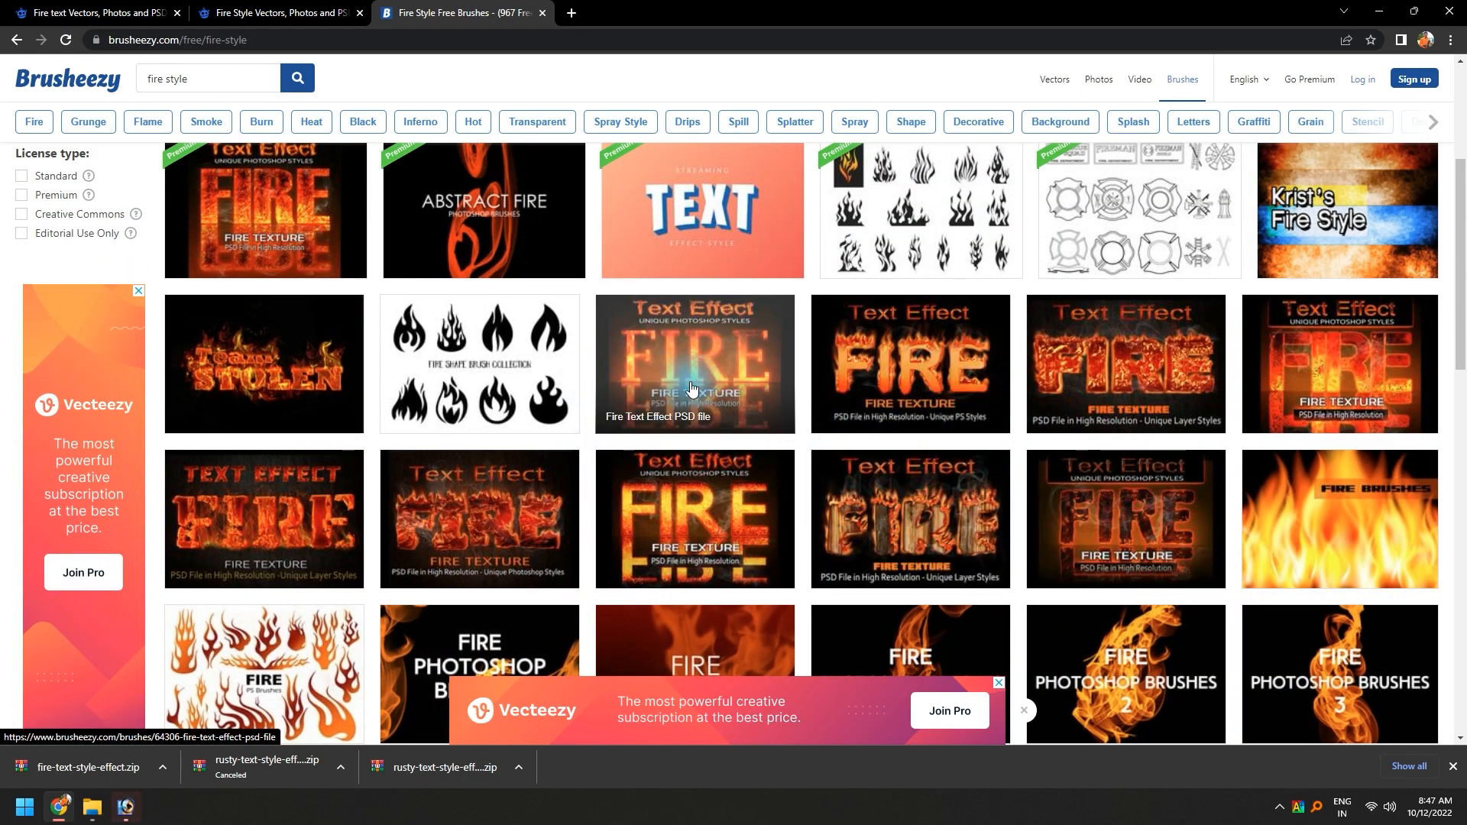
pyautogui.click(726, 378)
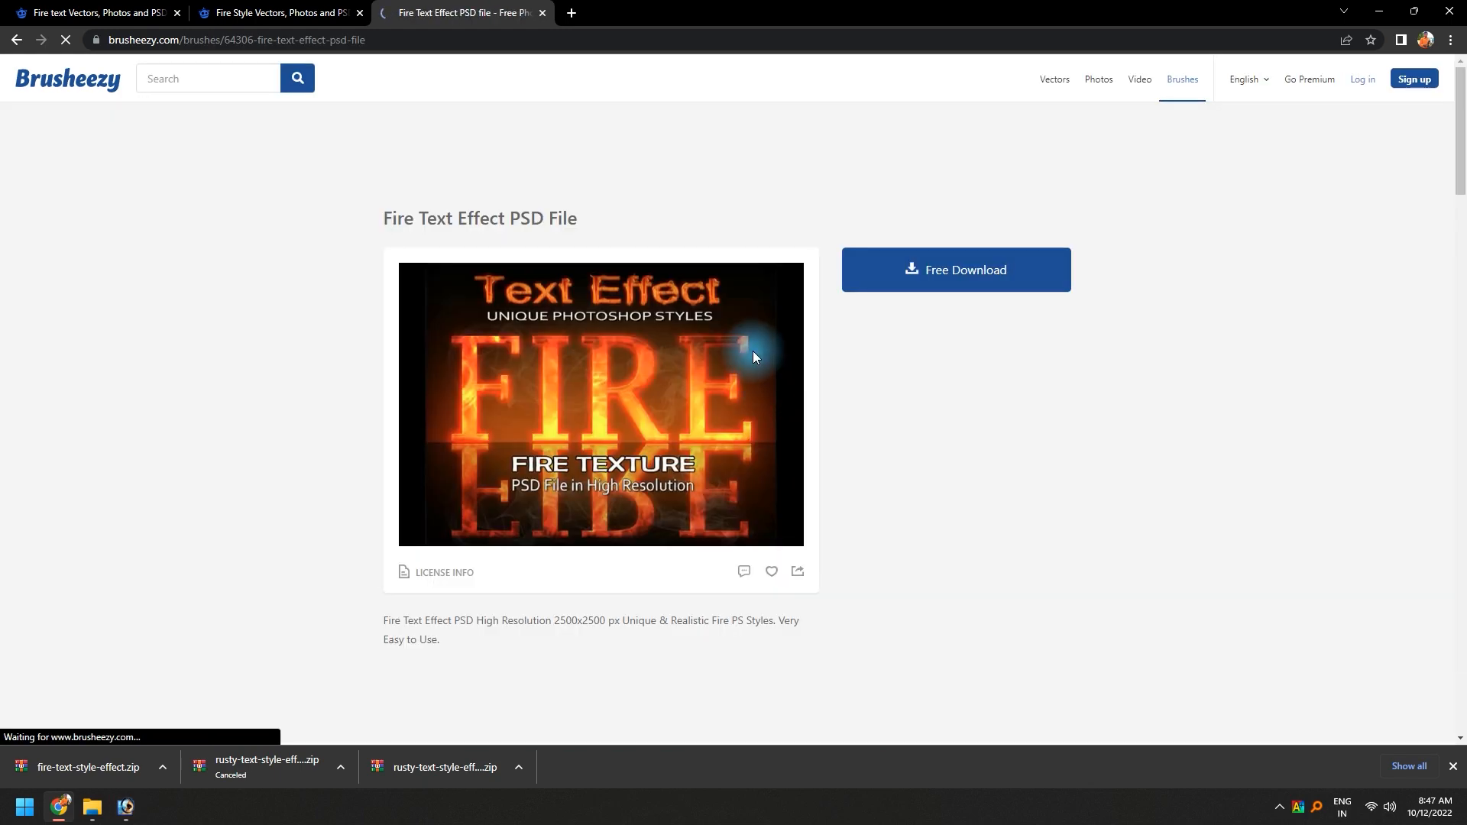
pyautogui.click(957, 282)
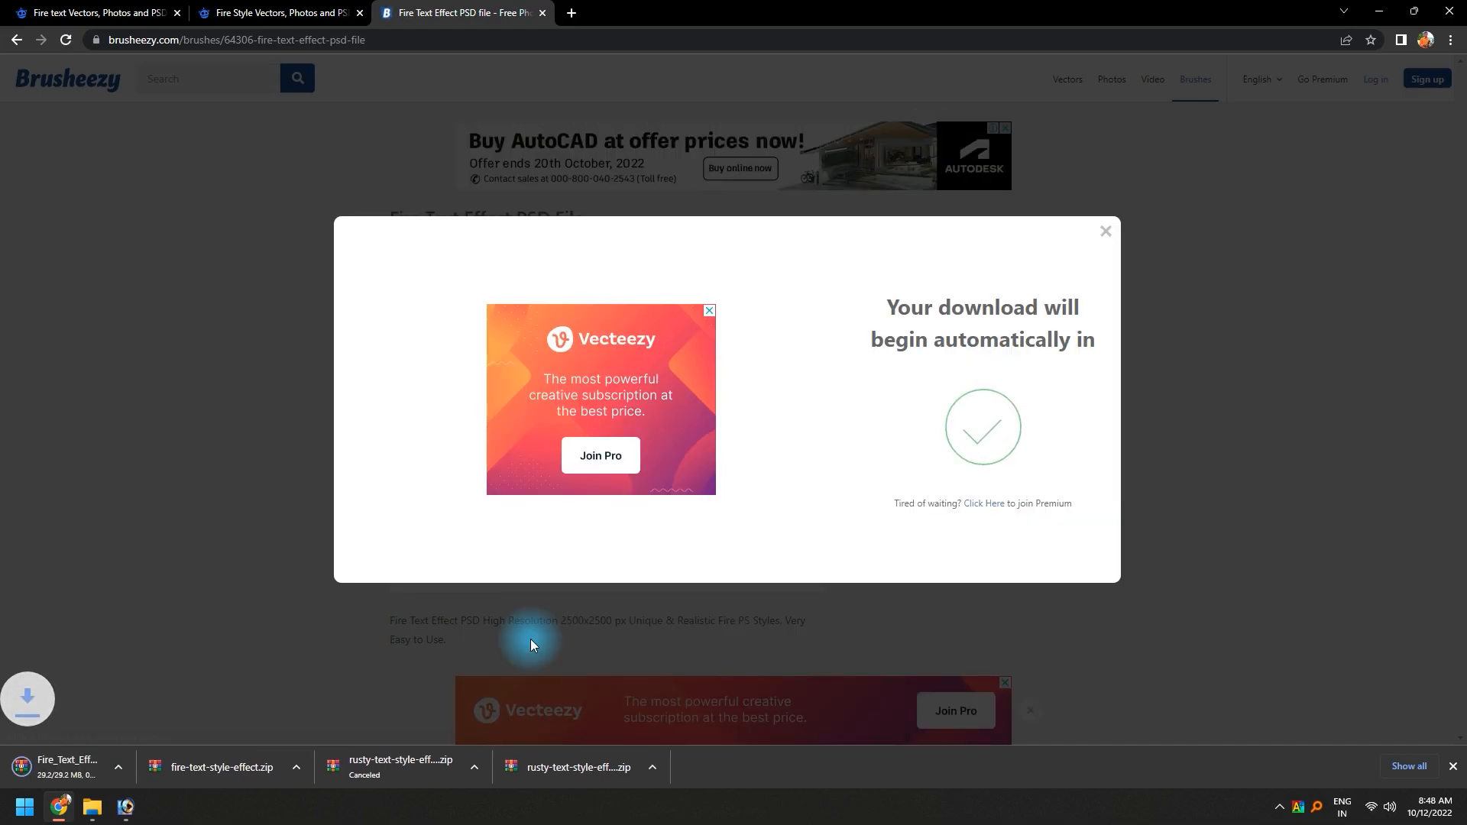
# - Switch to File Explorer's Downloads folder and extract the Fire_Text_Effect_PSD_file archive into its own folder
pyautogui.hotkey('alt', 'Tab')
pyautogui.hotkey('alt', 'Tab')
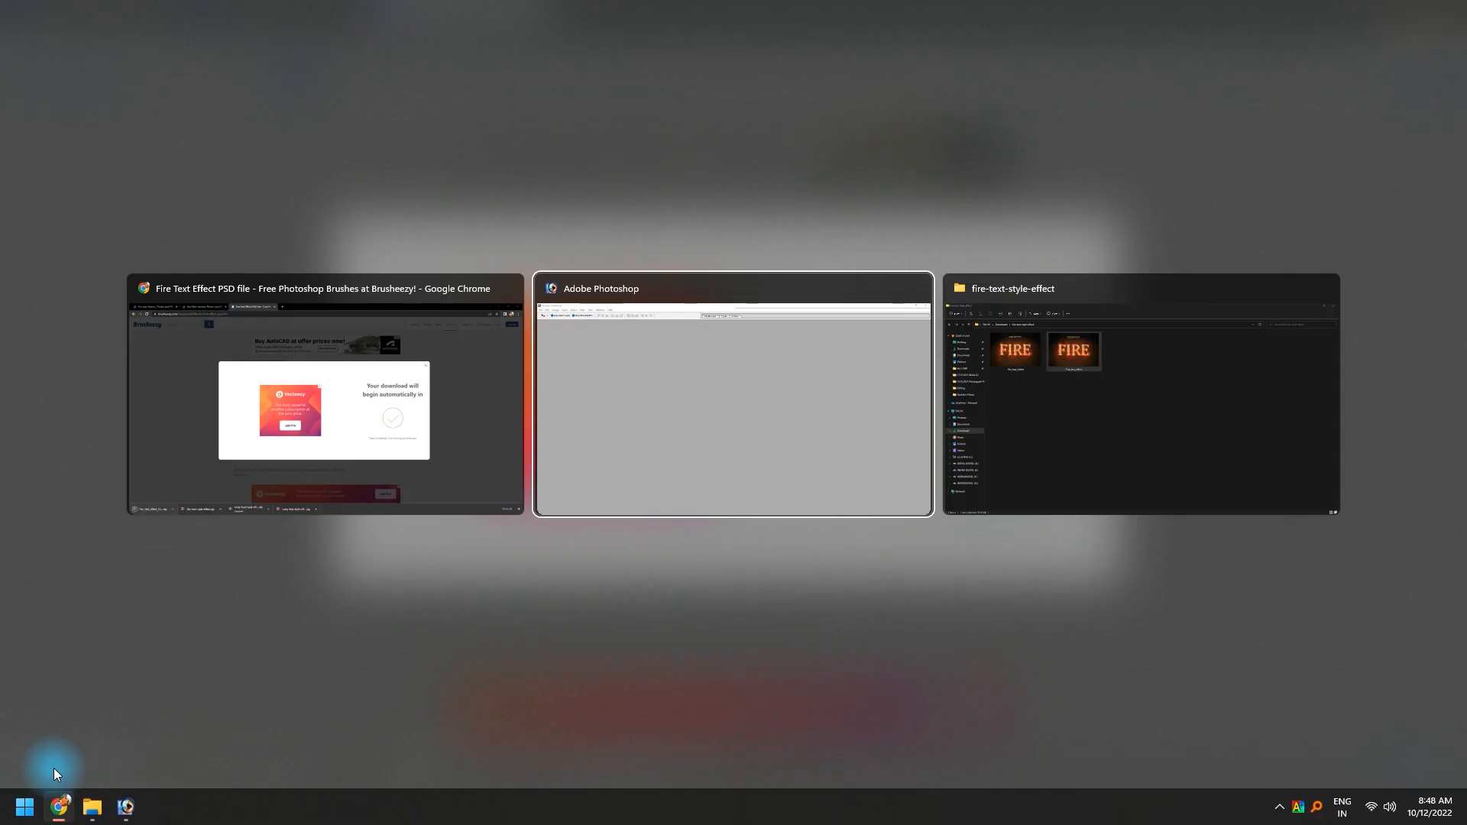
pyautogui.hotkey('alt', 'Left')
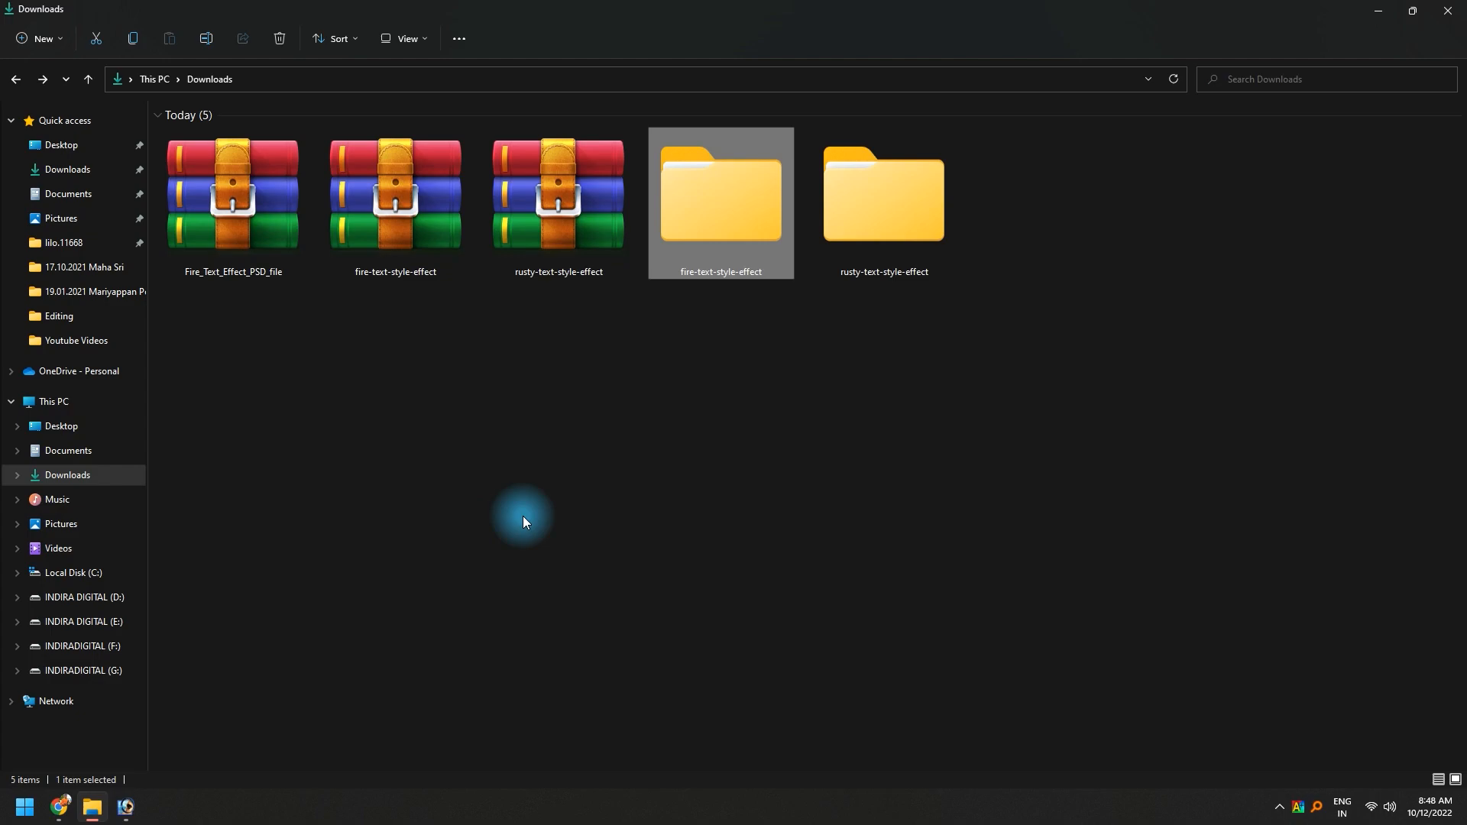
pyautogui.click(224, 205)
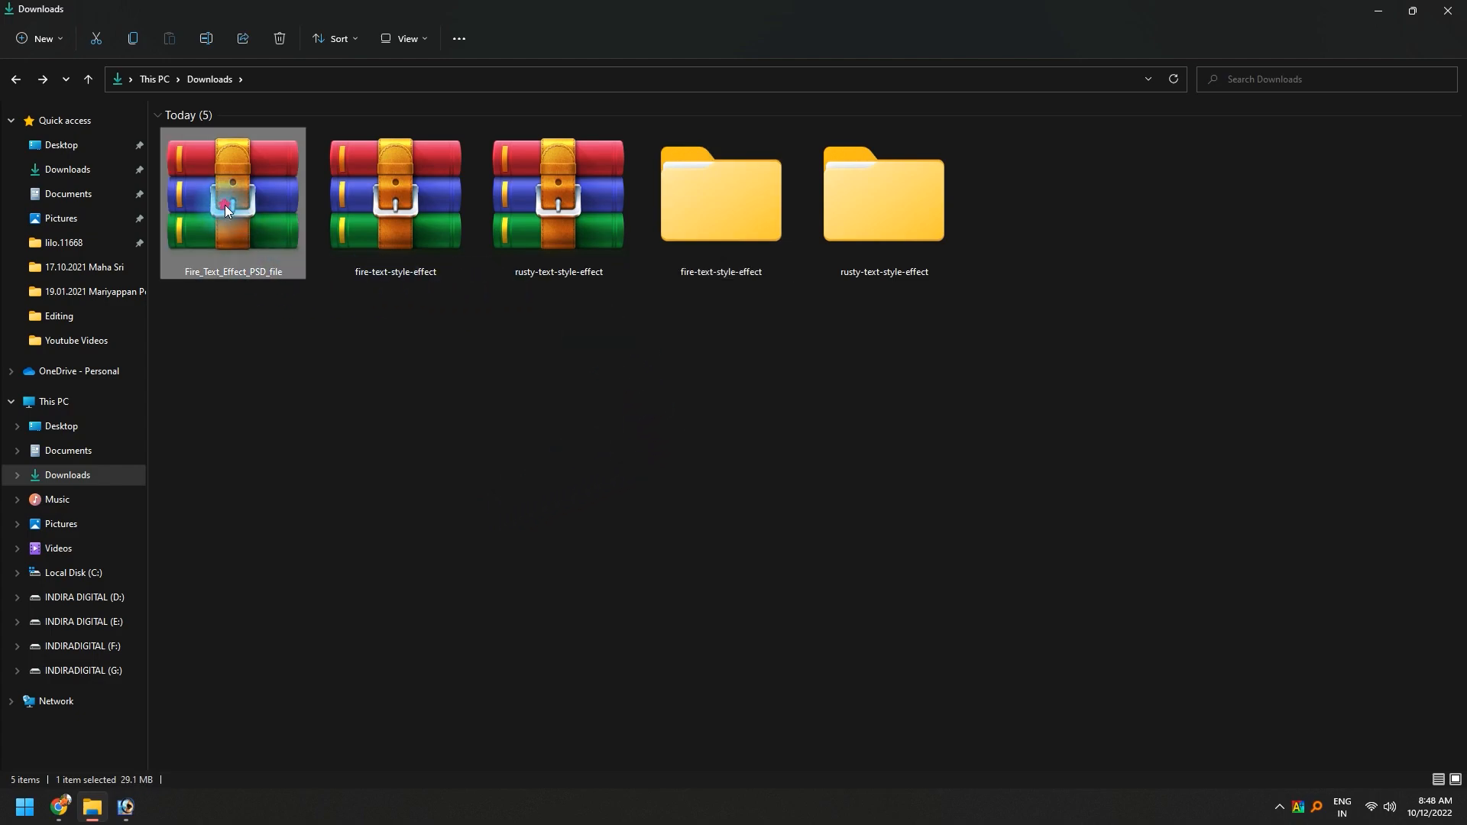
pyautogui.rightClick(225, 205)
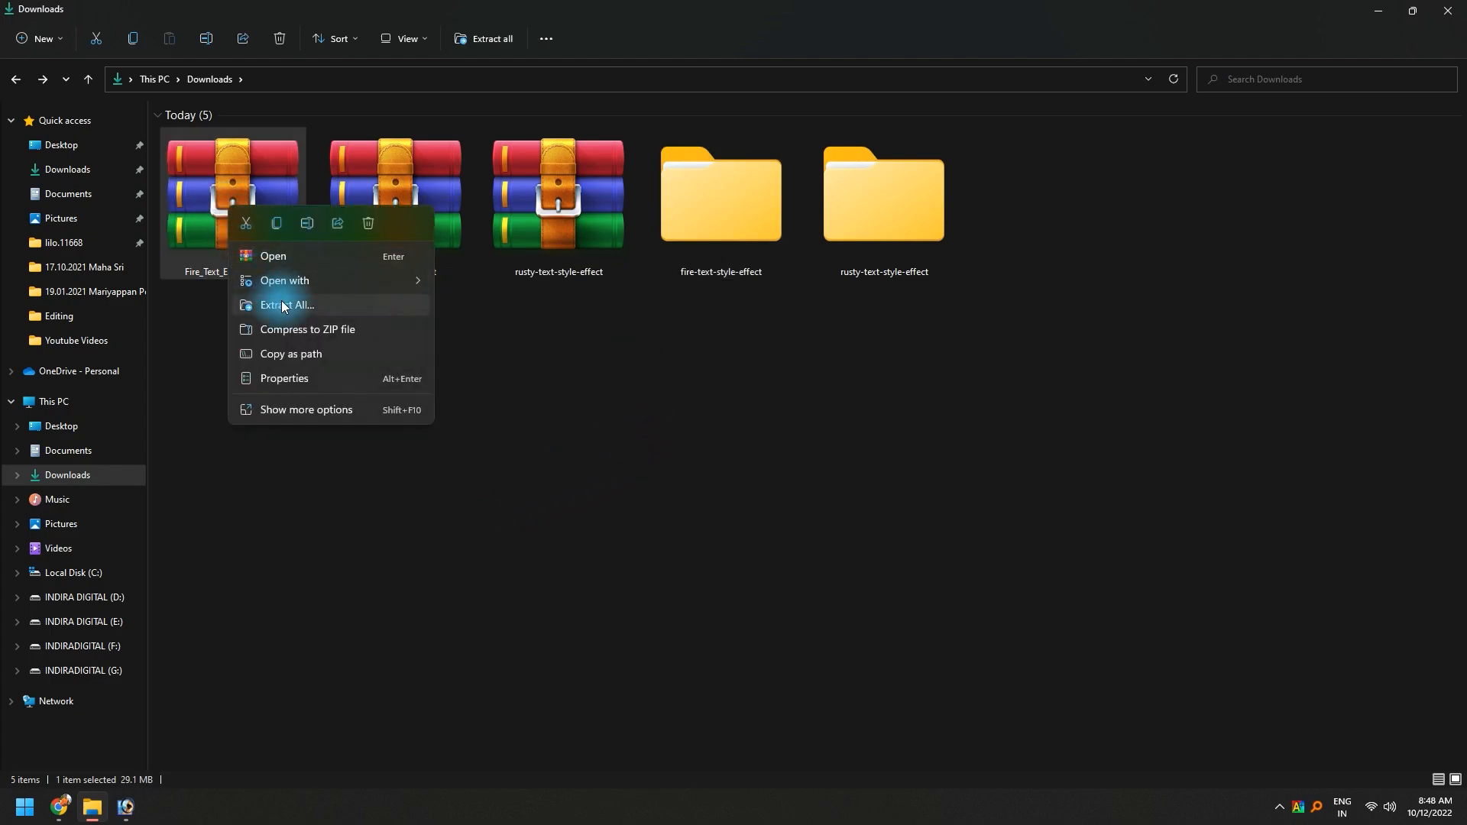
pyautogui.click(298, 405)
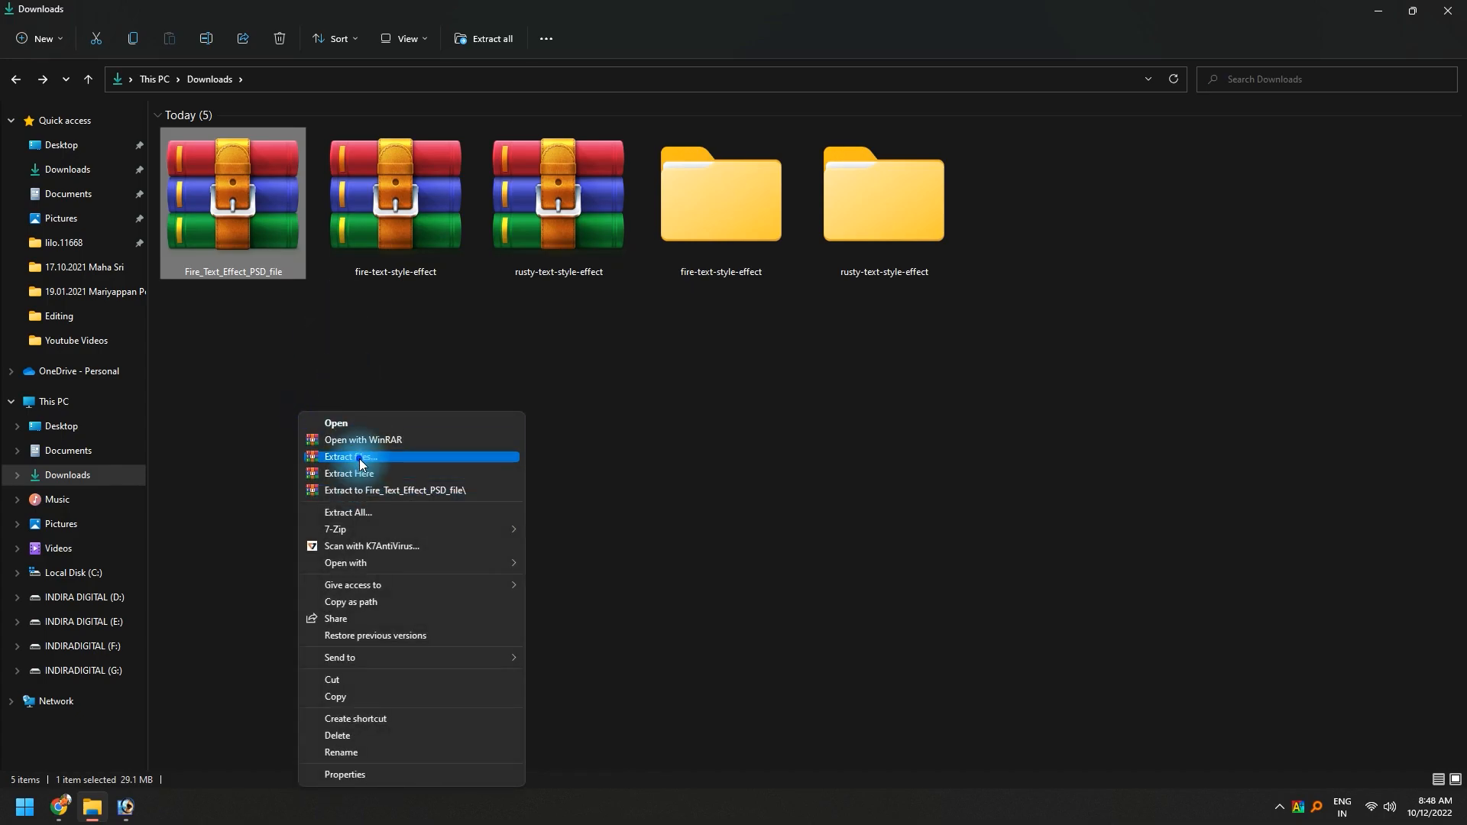
pyautogui.click(358, 458)
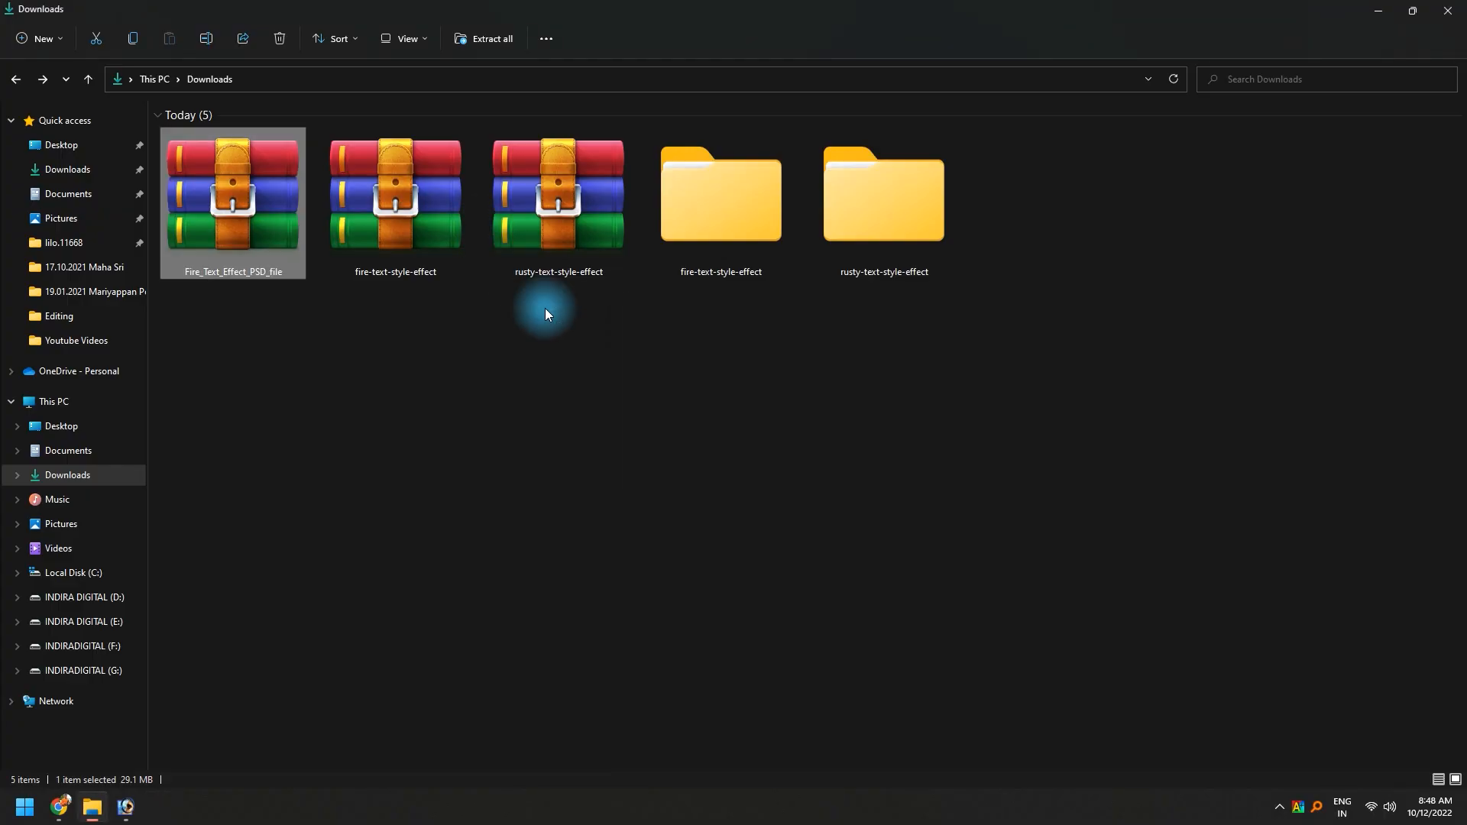
# - Open the extracted Fire Text Effect PSD in Photoshop, accepting the discard of unknown layer data and declining the text layer update
pyautogui.doubleClick(1020, 244)
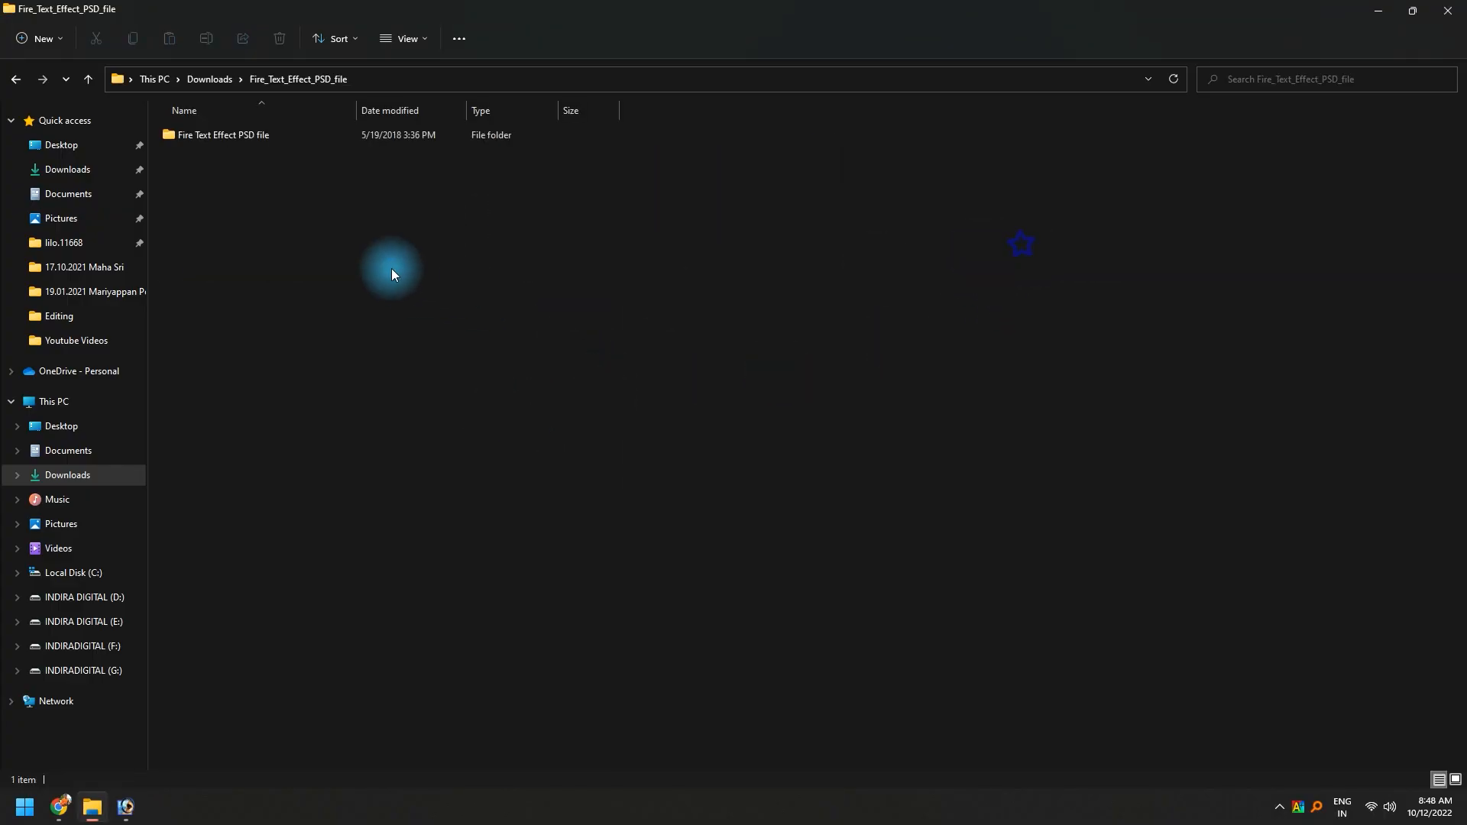
pyautogui.doubleClick(268, 127)
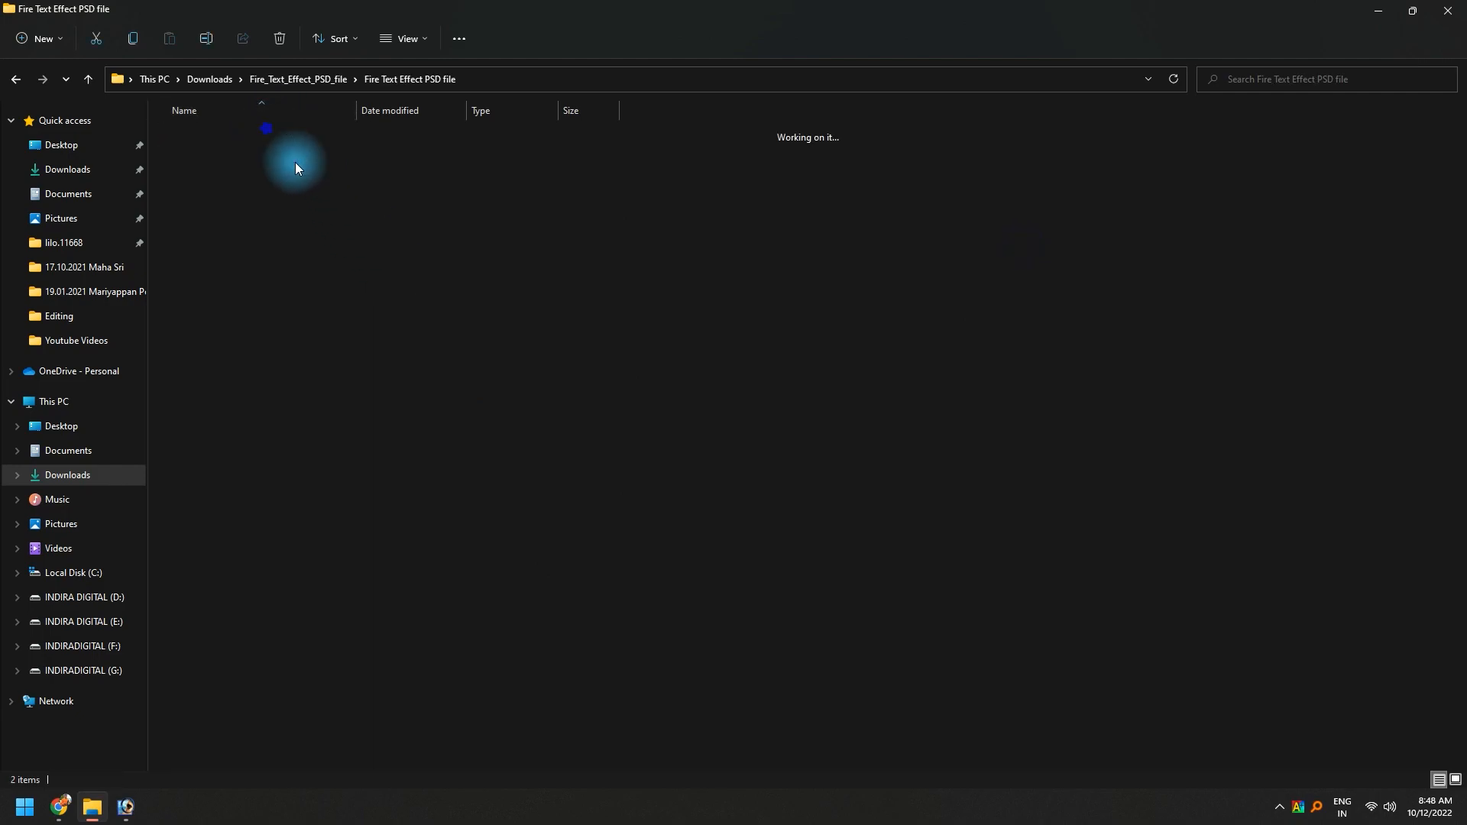
pyautogui.hotkey('alt', 'Tab')
pyautogui.hotkey('alt', 'Tab')
pyautogui.moveTo(281, 129); pyautogui.dragTo(710, 441)
pyautogui.press('Return')
pyautogui.click(613, 305)
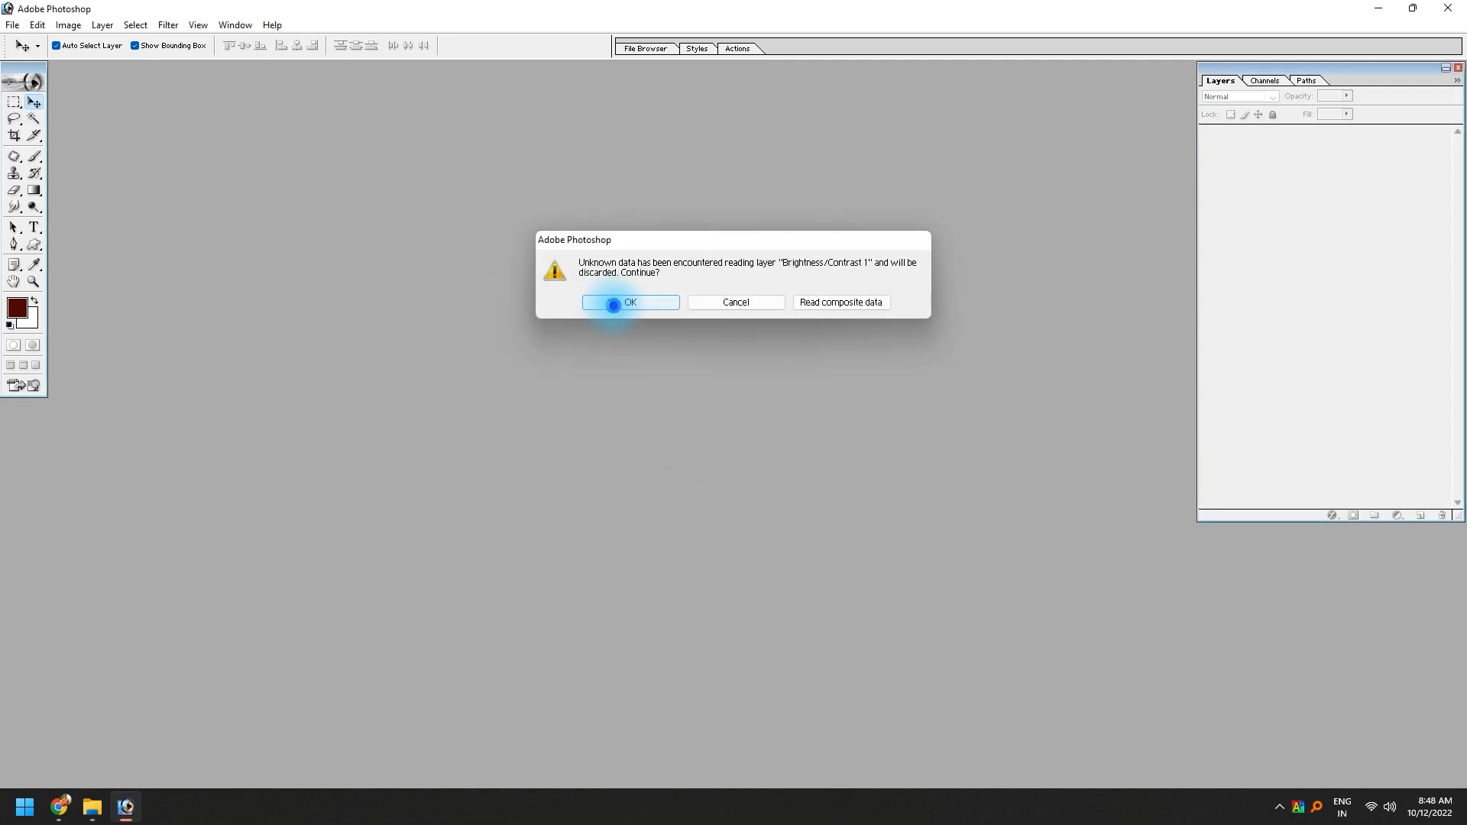
pyautogui.click(613, 305)
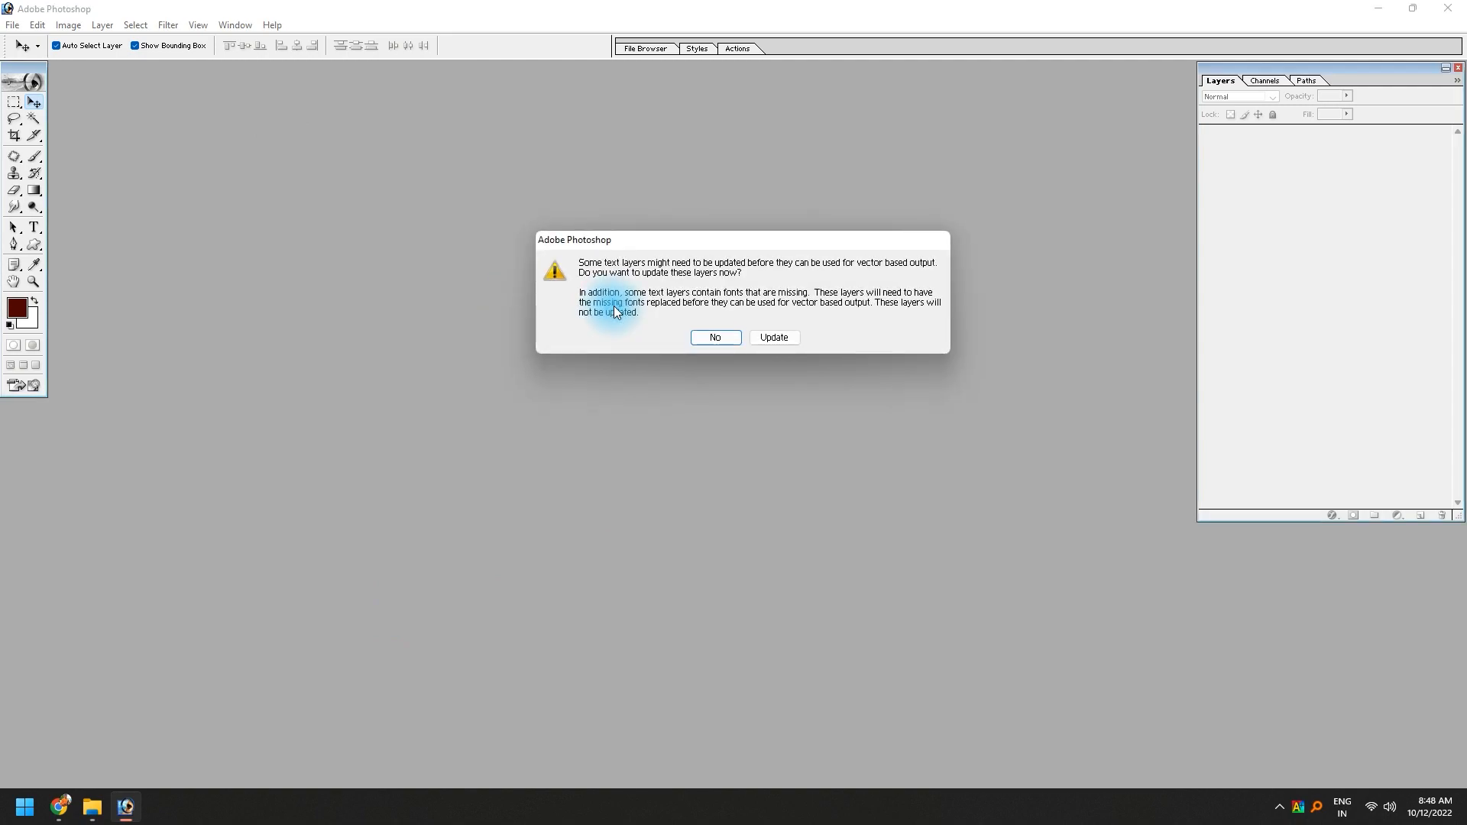
pyautogui.press('Return')
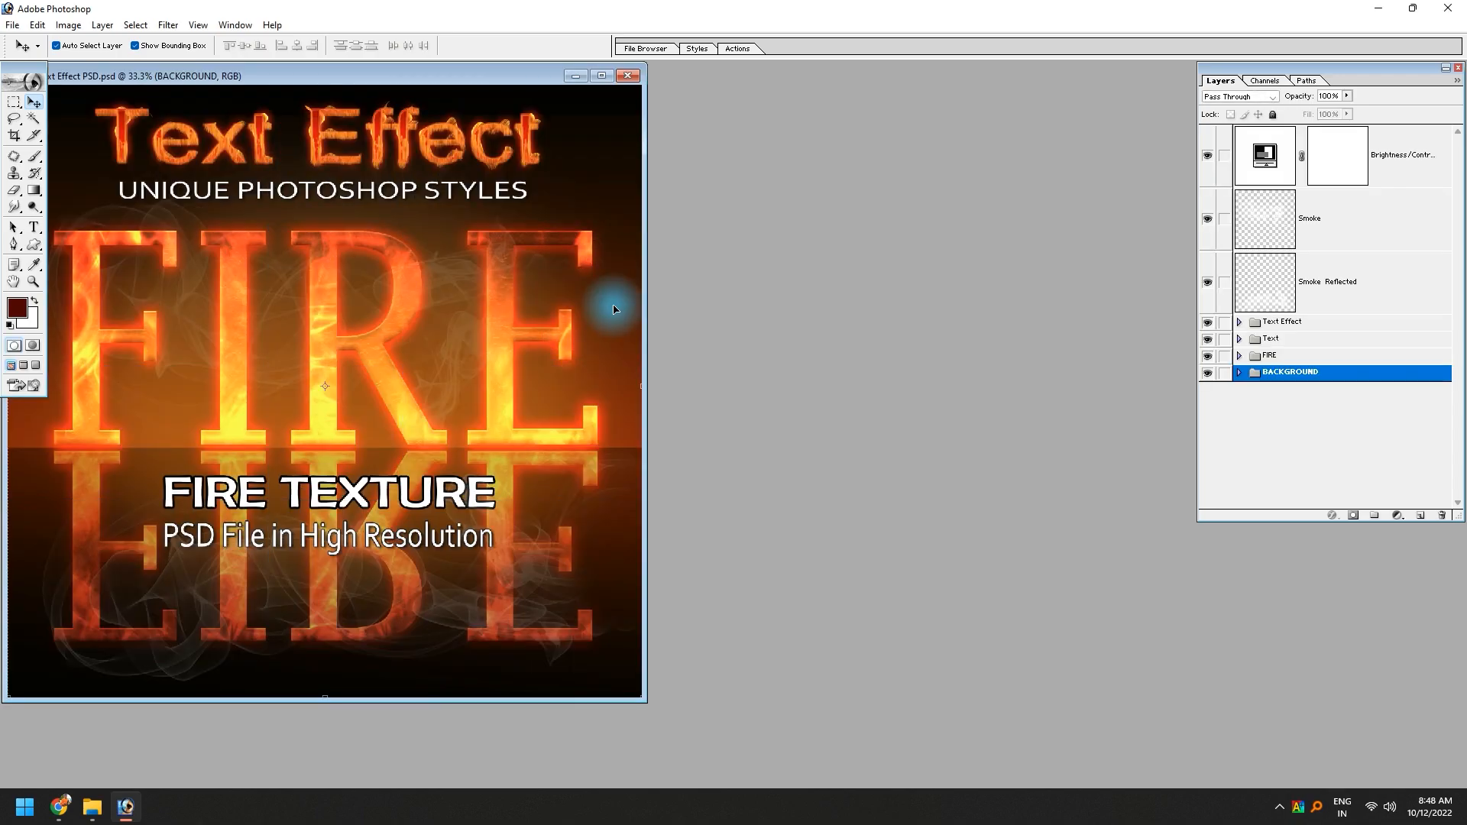
# - Select and expand the Text group, and toggle the FIRE TEXTURE layer's visibility to check what it shows
pyautogui.rightClick(500, 311)
pyautogui.click(518, 352)
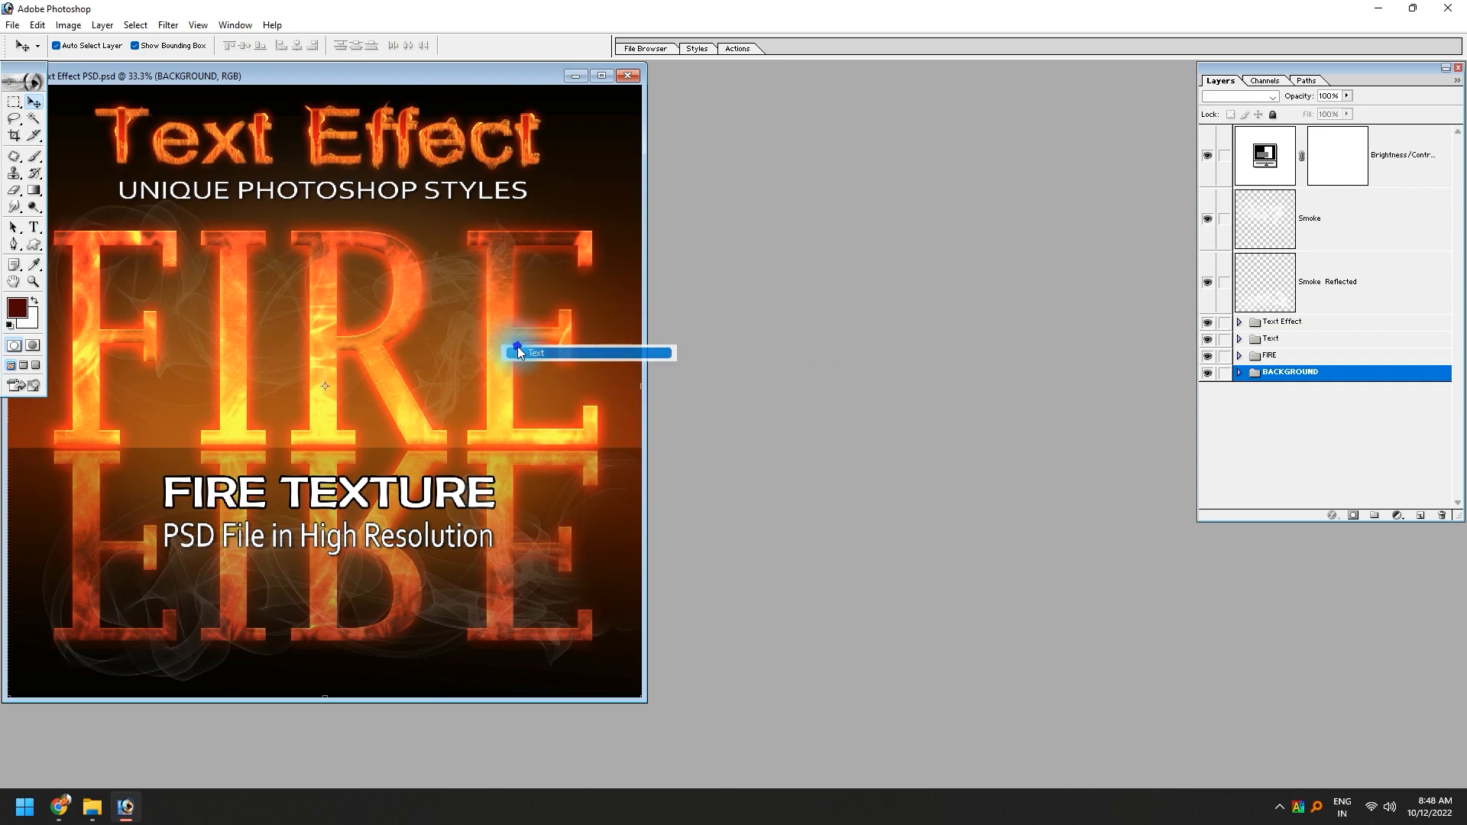
pyautogui.click(1239, 339)
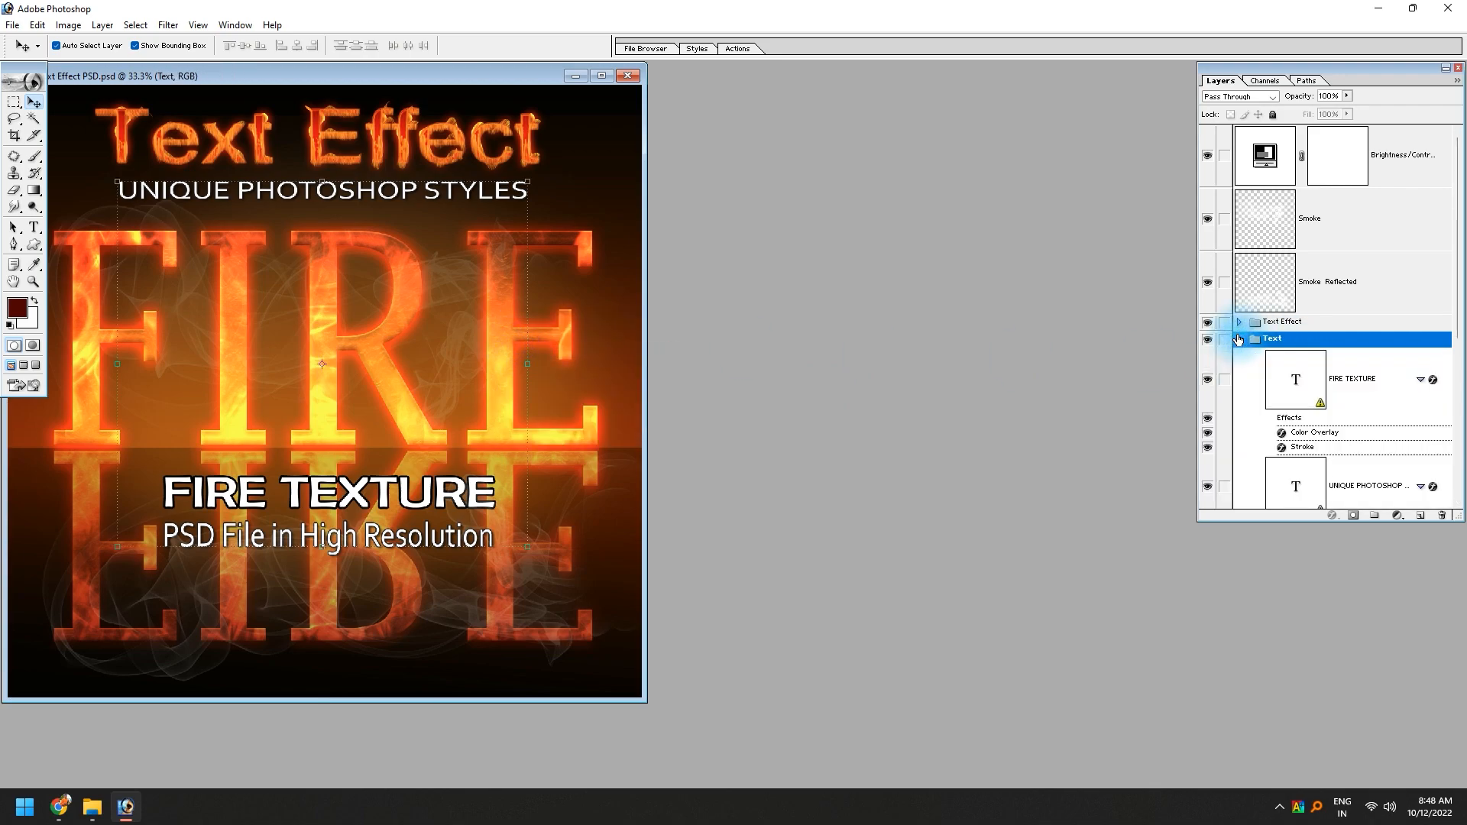
pyautogui.moveTo(1193, 392); pyautogui.dragTo(1199, 386)
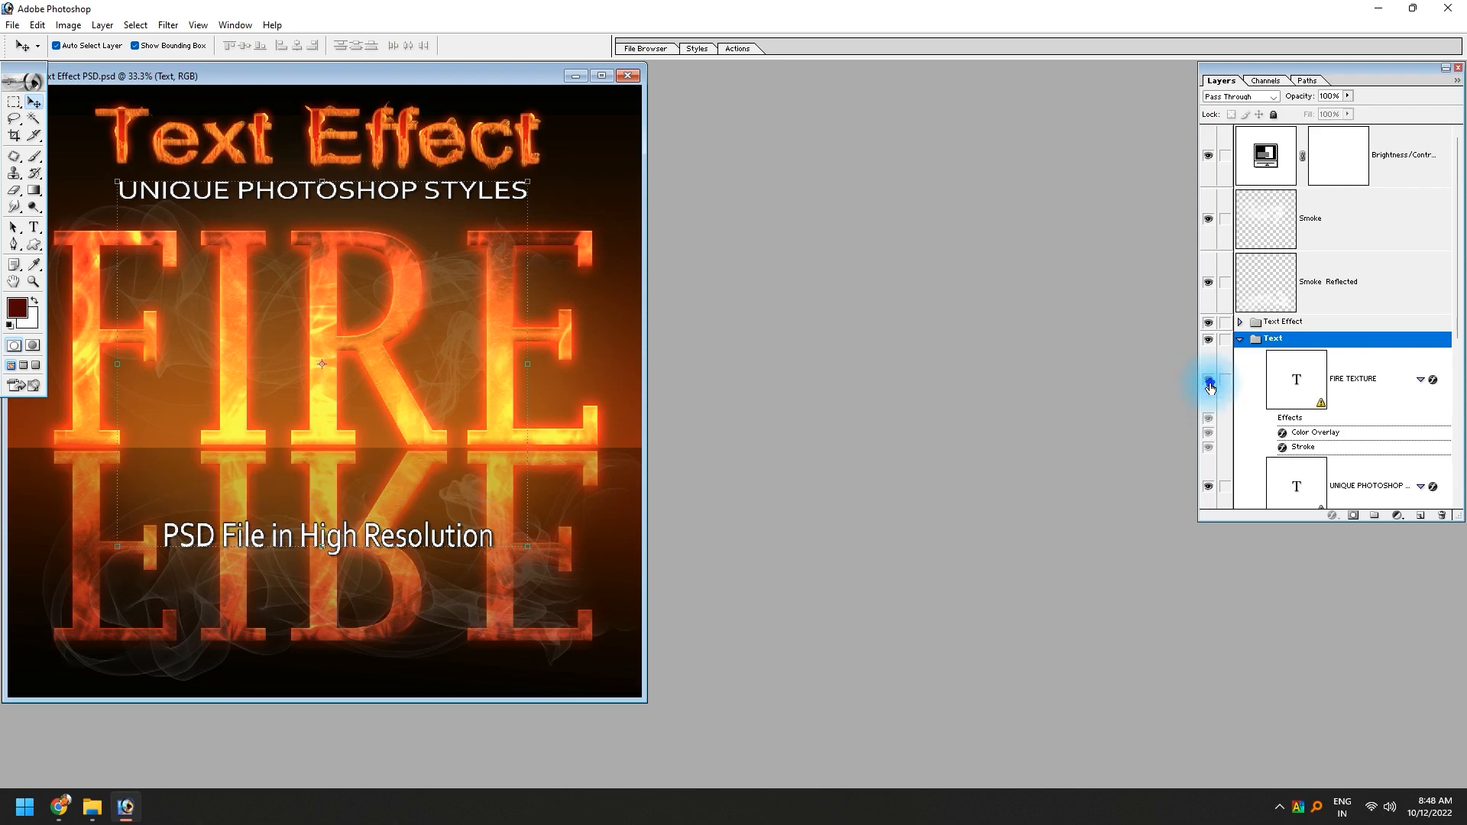
pyautogui.click(1208, 381)
# - Expand the FIRE group, select the FIRE text layer inside it and hide that layer
pyautogui.scroll(-3, 1305, 396)
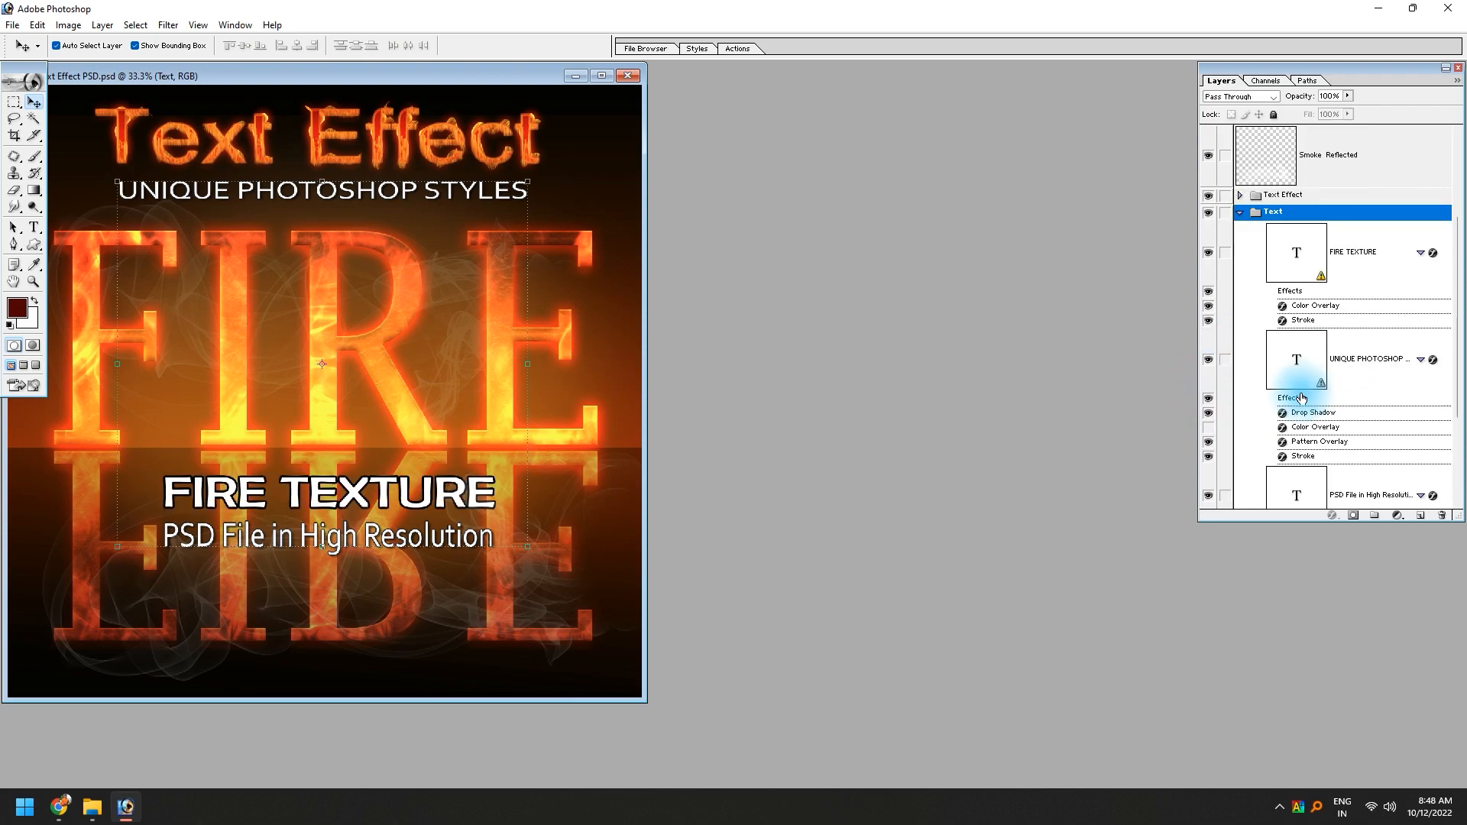
pyautogui.scroll(-3, 1302, 397)
pyautogui.rightClick(388, 375)
pyautogui.click(424, 437)
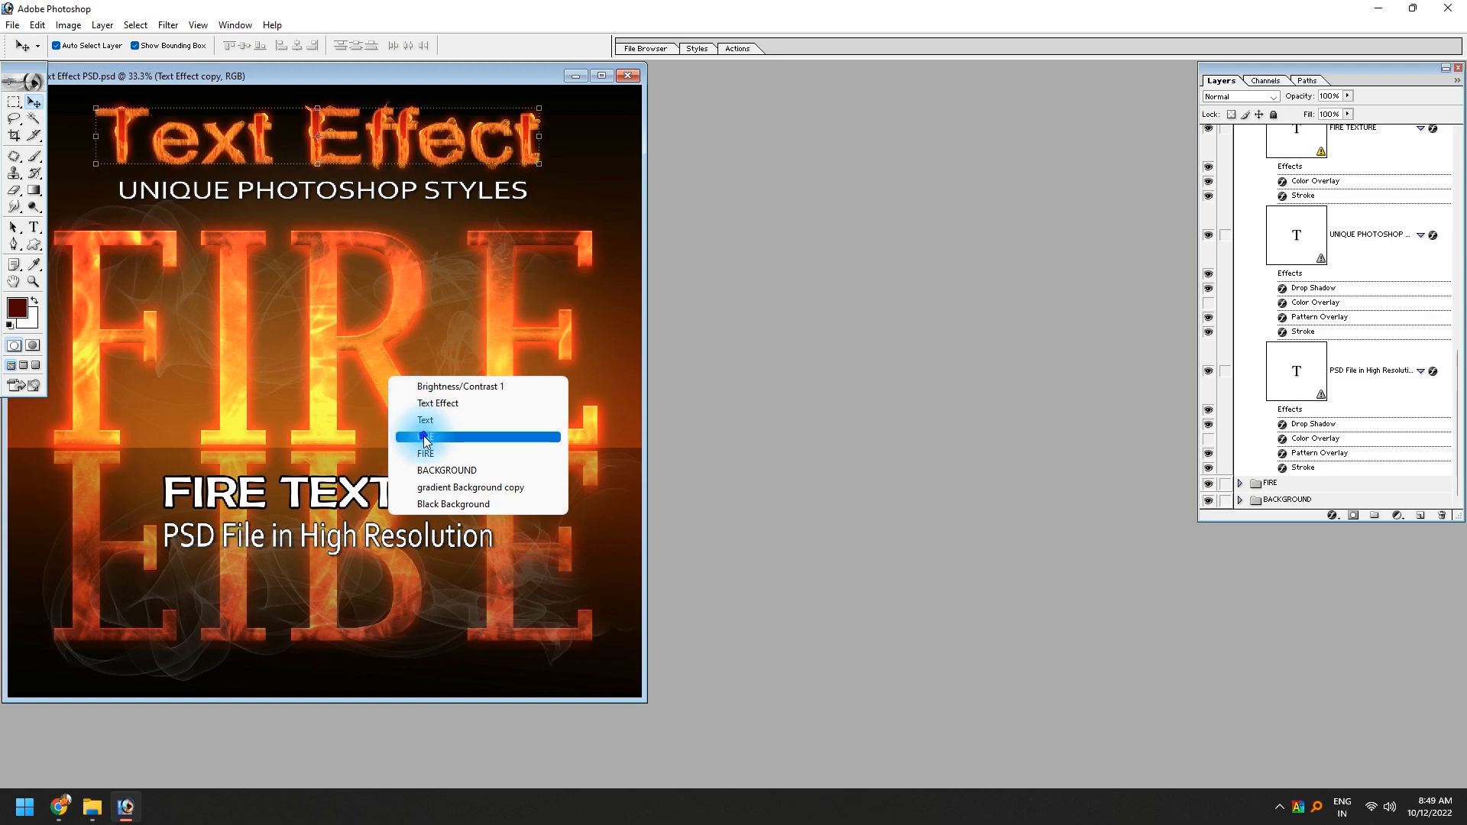
pyautogui.click(1240, 483)
pyautogui.click(1293, 336)
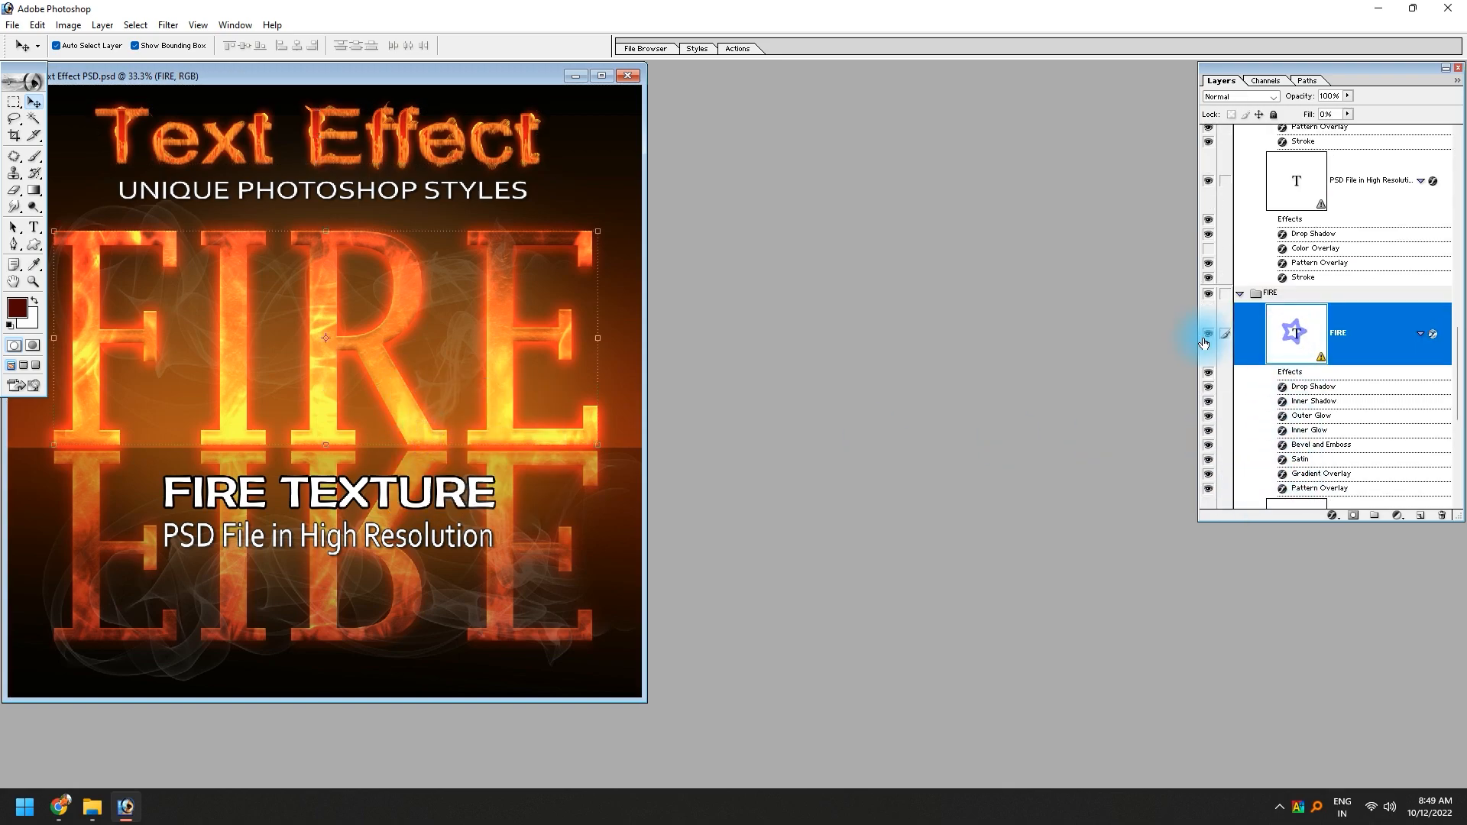
pyautogui.click(1206, 336)
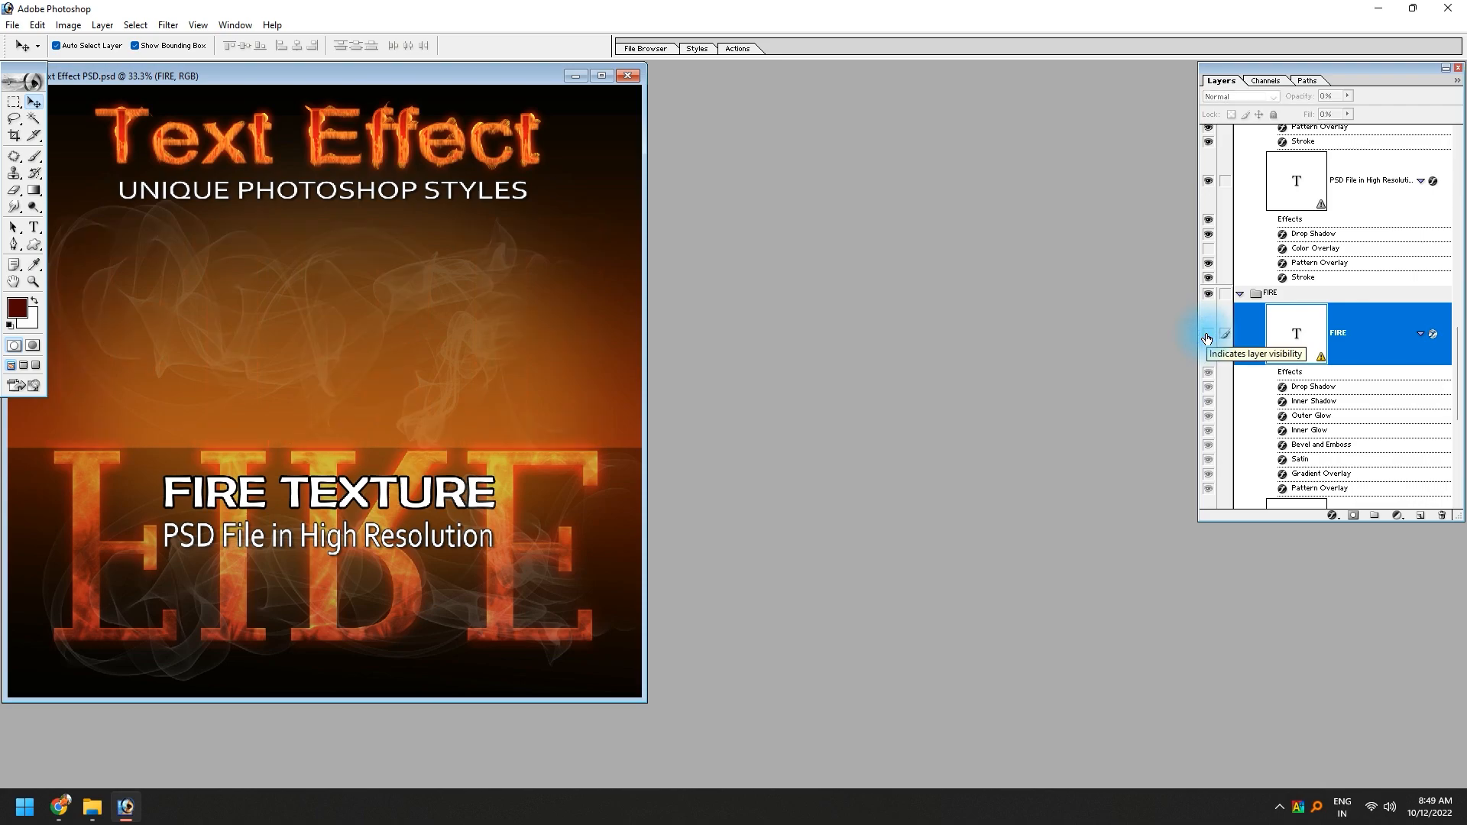
# - Show the FIRE text layer again and save its layer effects and blending options as a new style named Fire
pyautogui.click(1207, 335)
pyautogui.scroll(-1, 1290, 387)
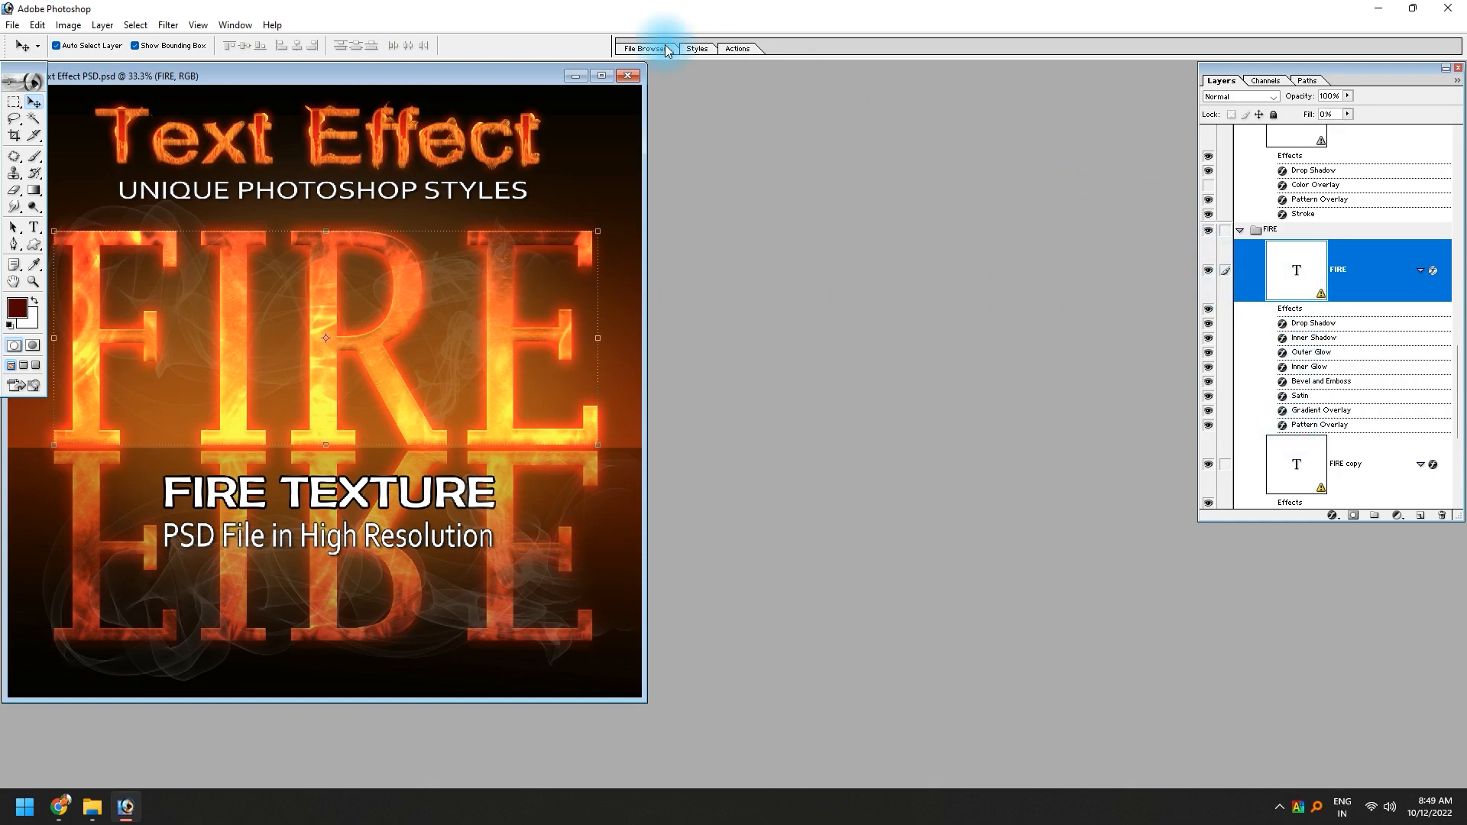
pyautogui.click(693, 54)
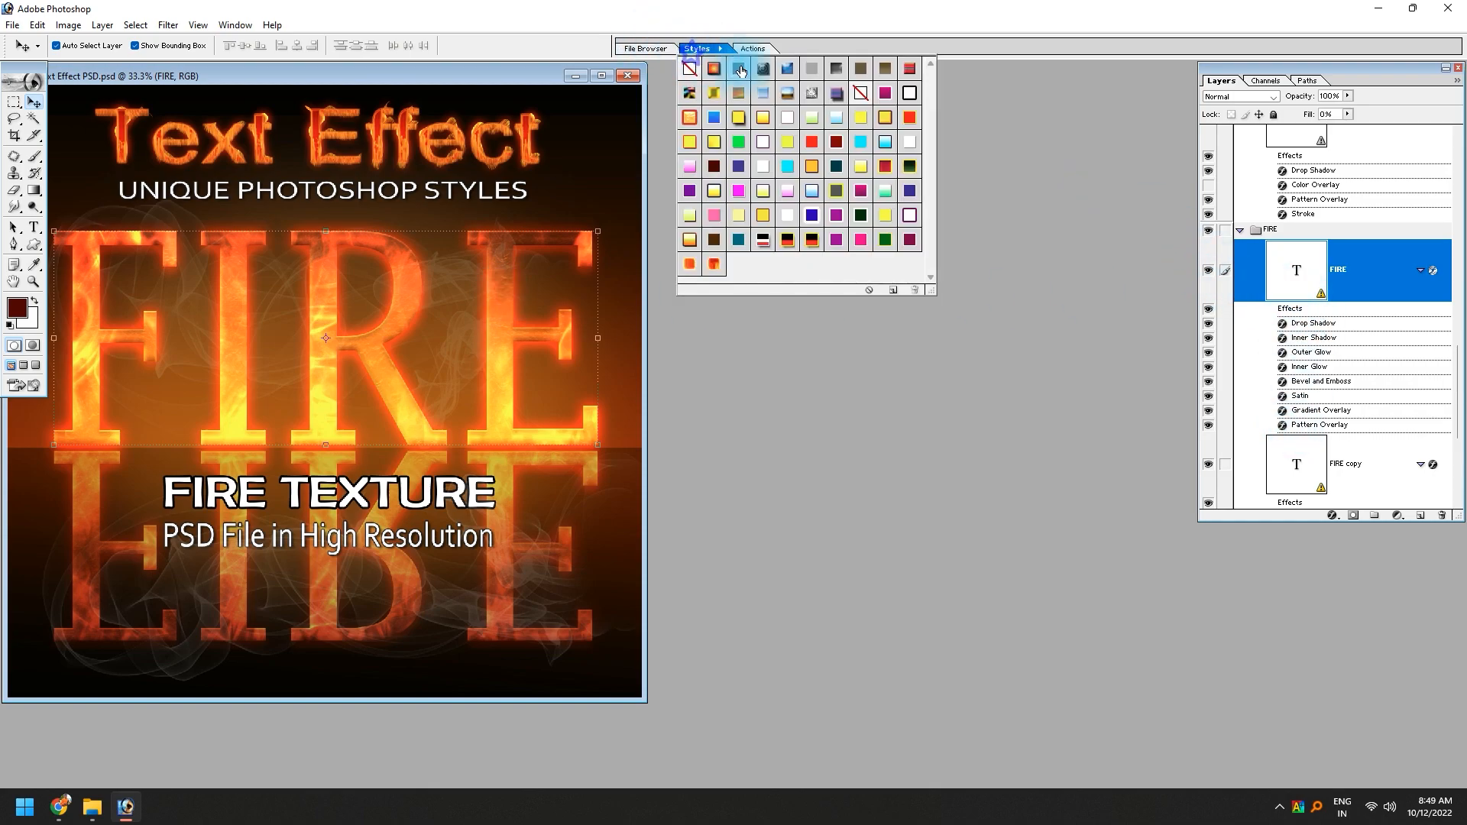
pyautogui.click(892, 292)
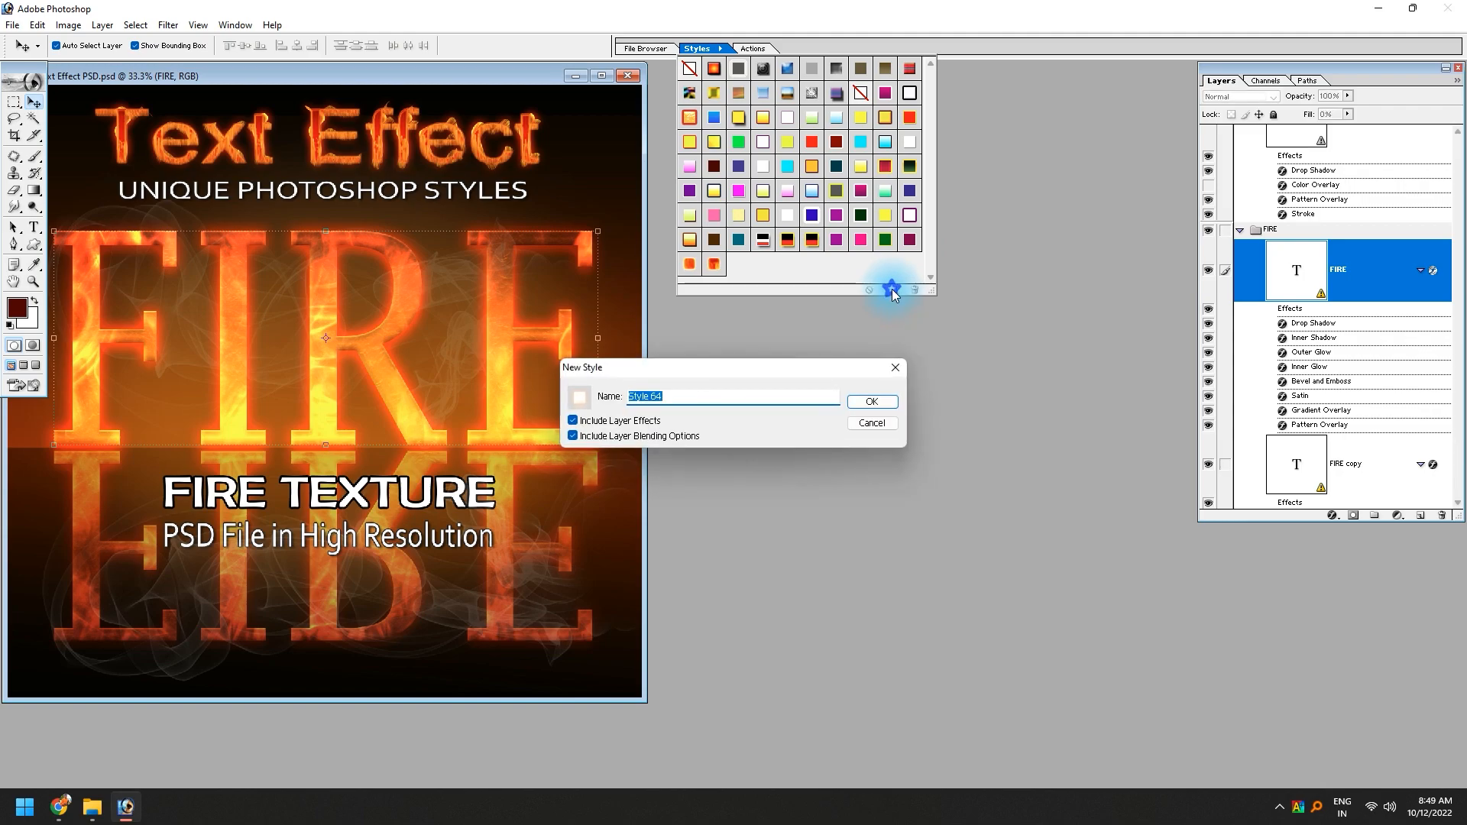
pyautogui.write('Fire')
pyautogui.press('Return')
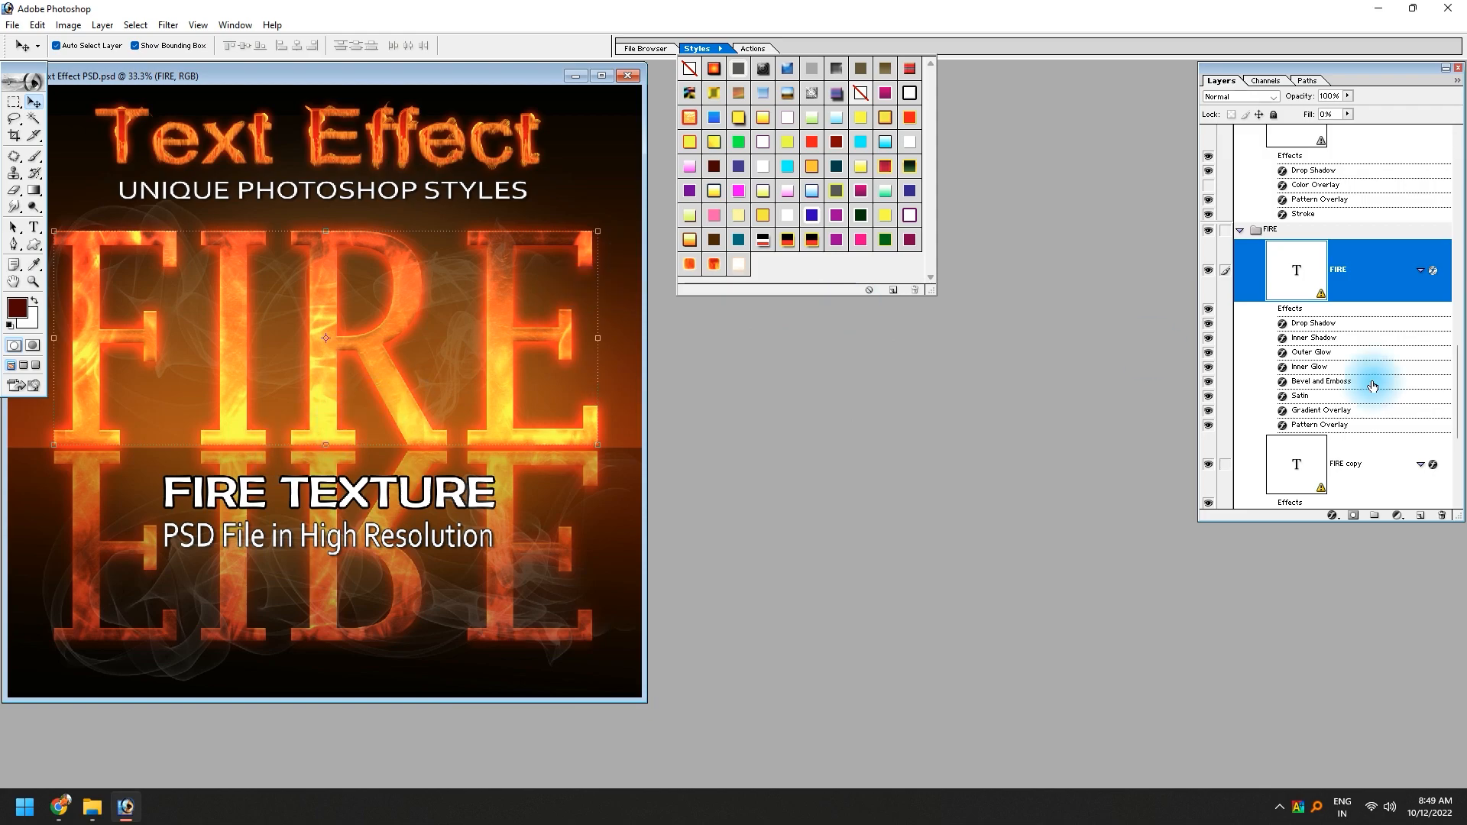
# - Create a new white RGB document 12 by 8 inches at 400 pixels/inch
pyautogui.click(1349, 463)
pyautogui.hotkey('ctrl', 'n')
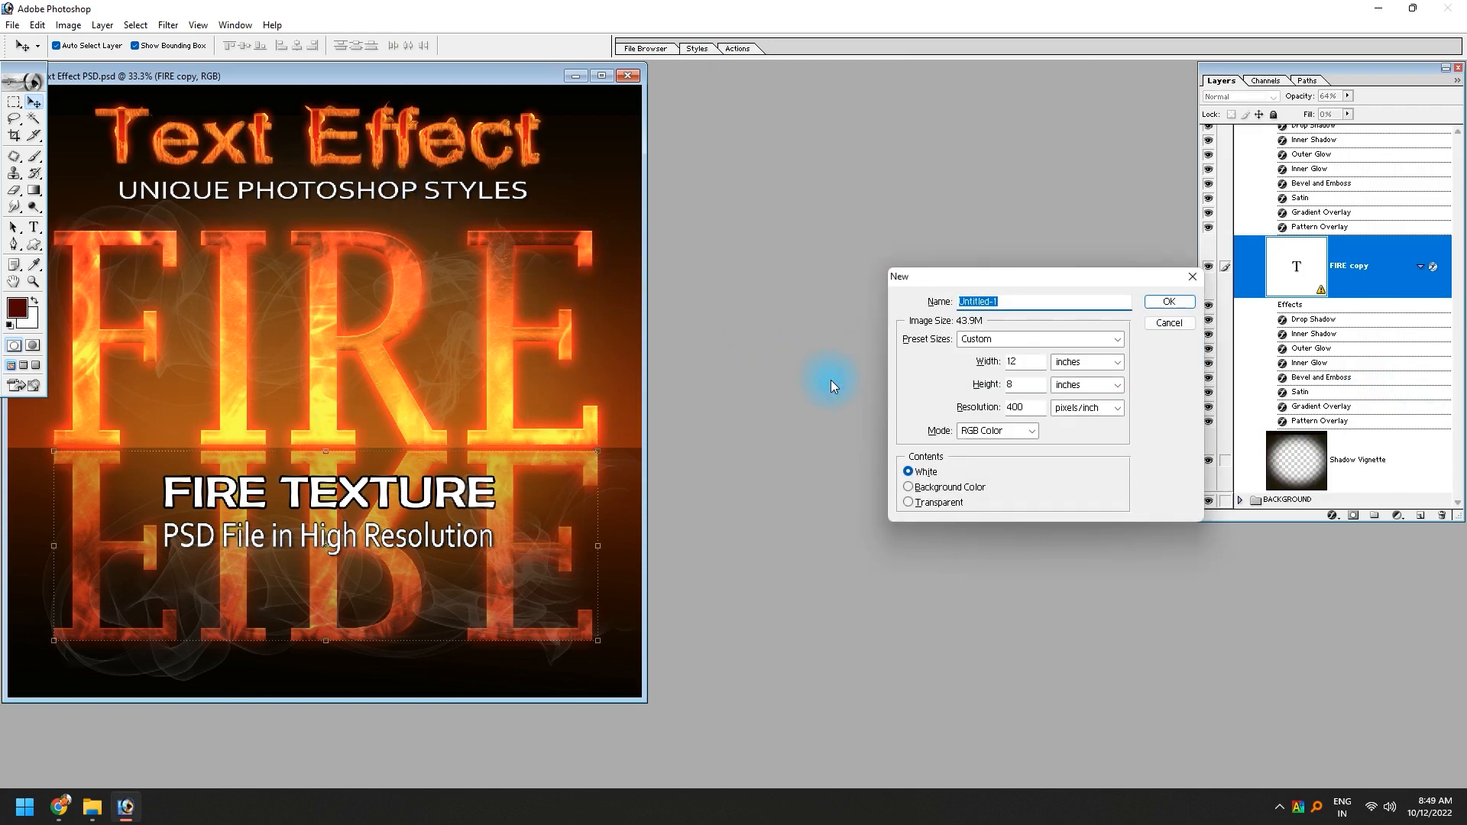
pyautogui.press('Return')
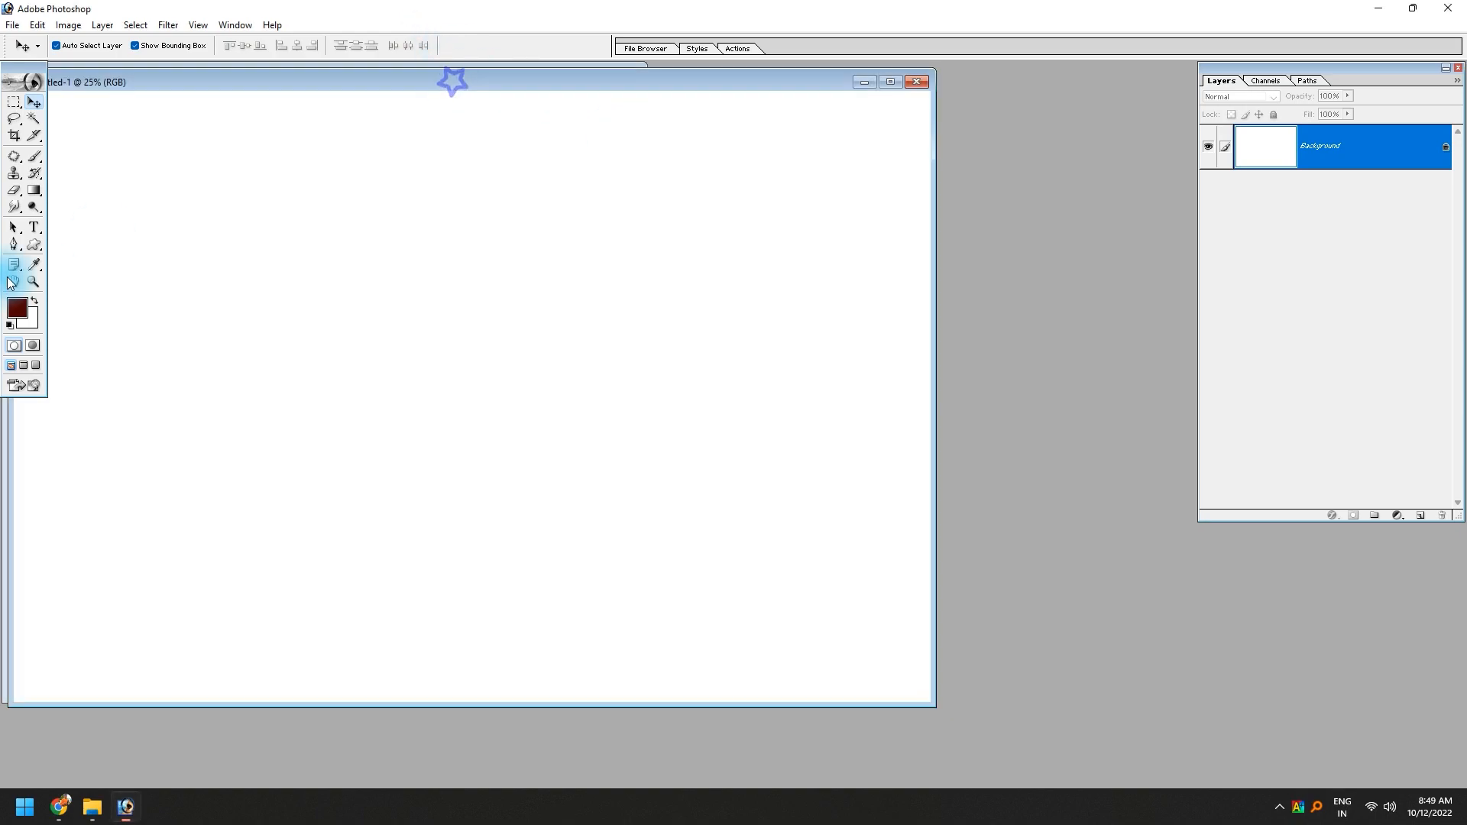
# - Add the Tamil text "முருகன்" in SR-Tamil099 at 200.15 pt and move it toward the middle of the canvas
pyautogui.click(34, 243)
pyautogui.press('t')
pyautogui.click(213, 305)
pyautogui.write('முருகன்')
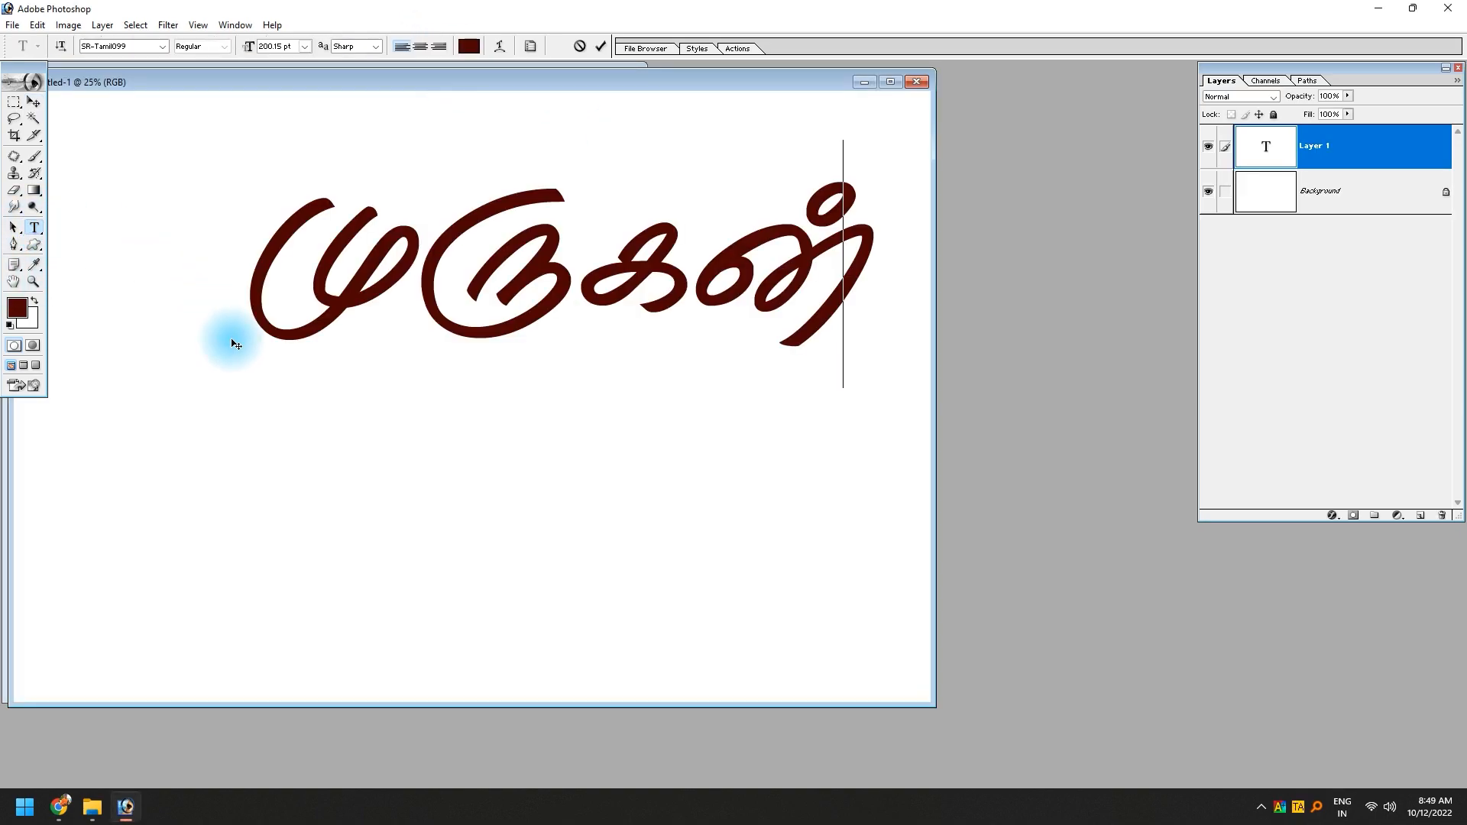
pyautogui.click(32, 99)
pyautogui.moveTo(476, 230); pyautogui.dragTo(305, 344)
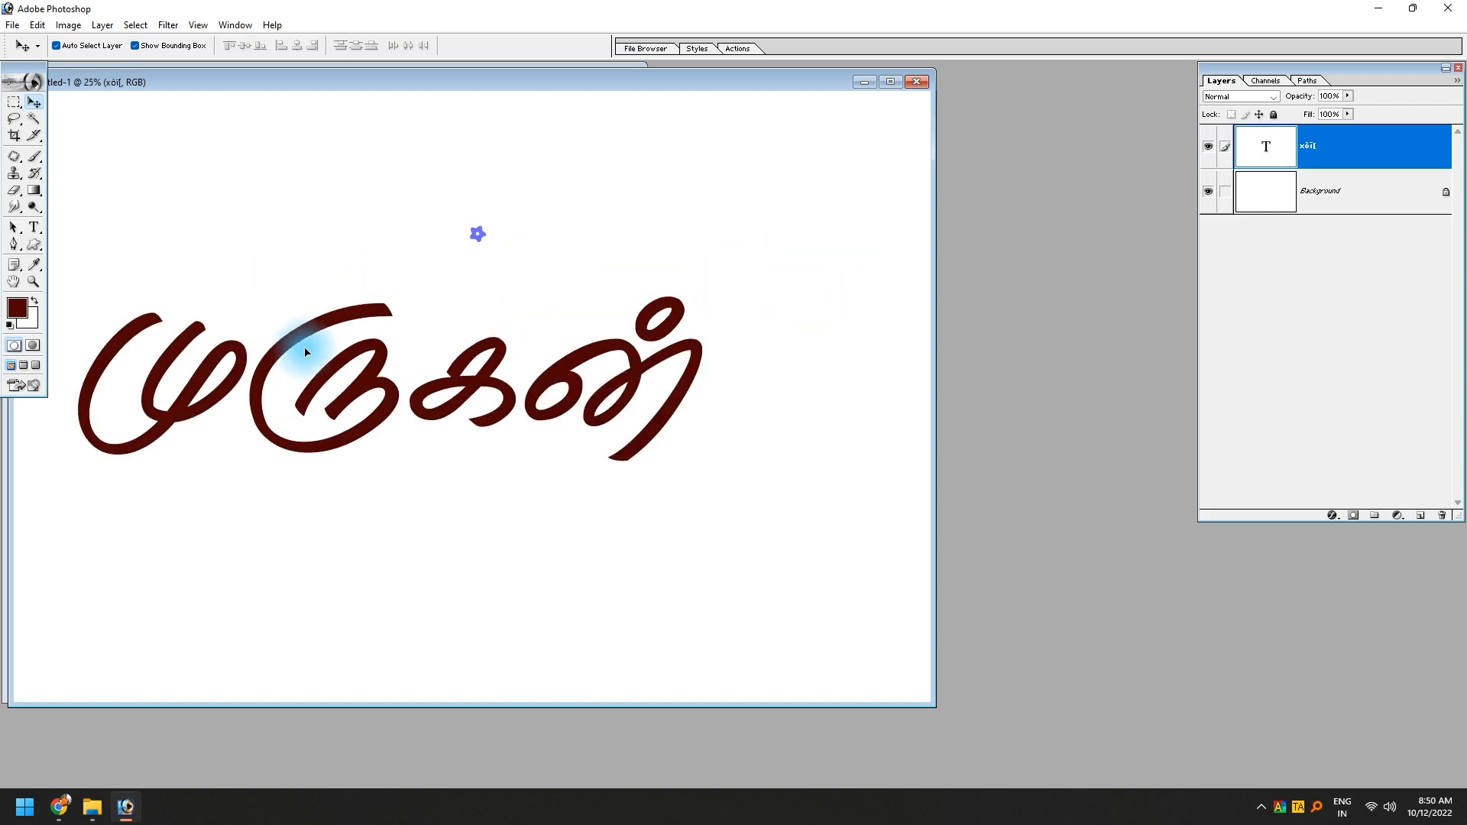
# - Fill the new document's Background layer with dark brown 5A2903 sampled from the Fire Text Effect PSD
pyautogui.moveTo(557, 82); pyautogui.dragTo(751, 155)
pyautogui.click(599, 213)
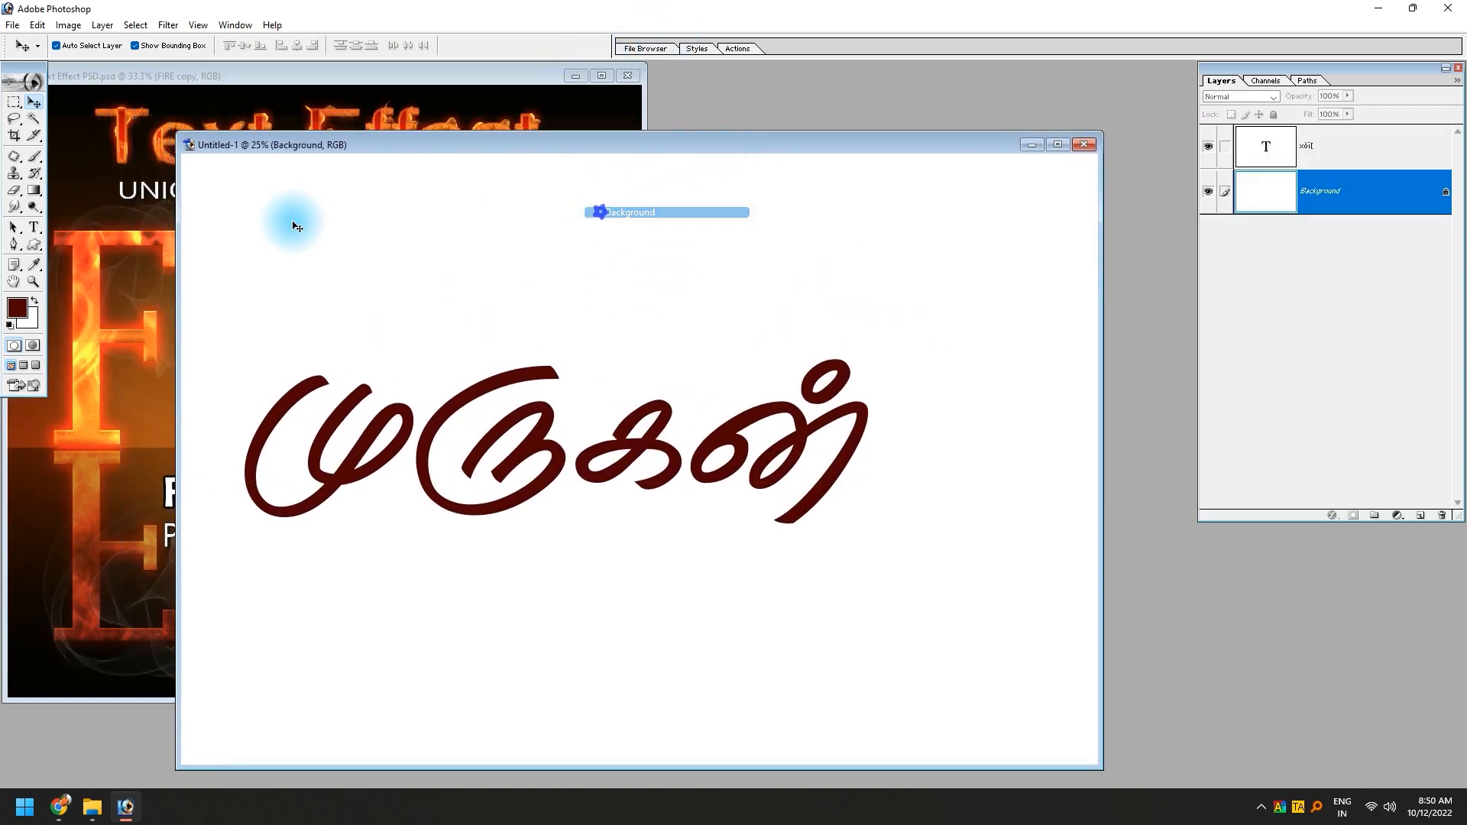
pyautogui.click(17, 307)
pyautogui.click(128, 489)
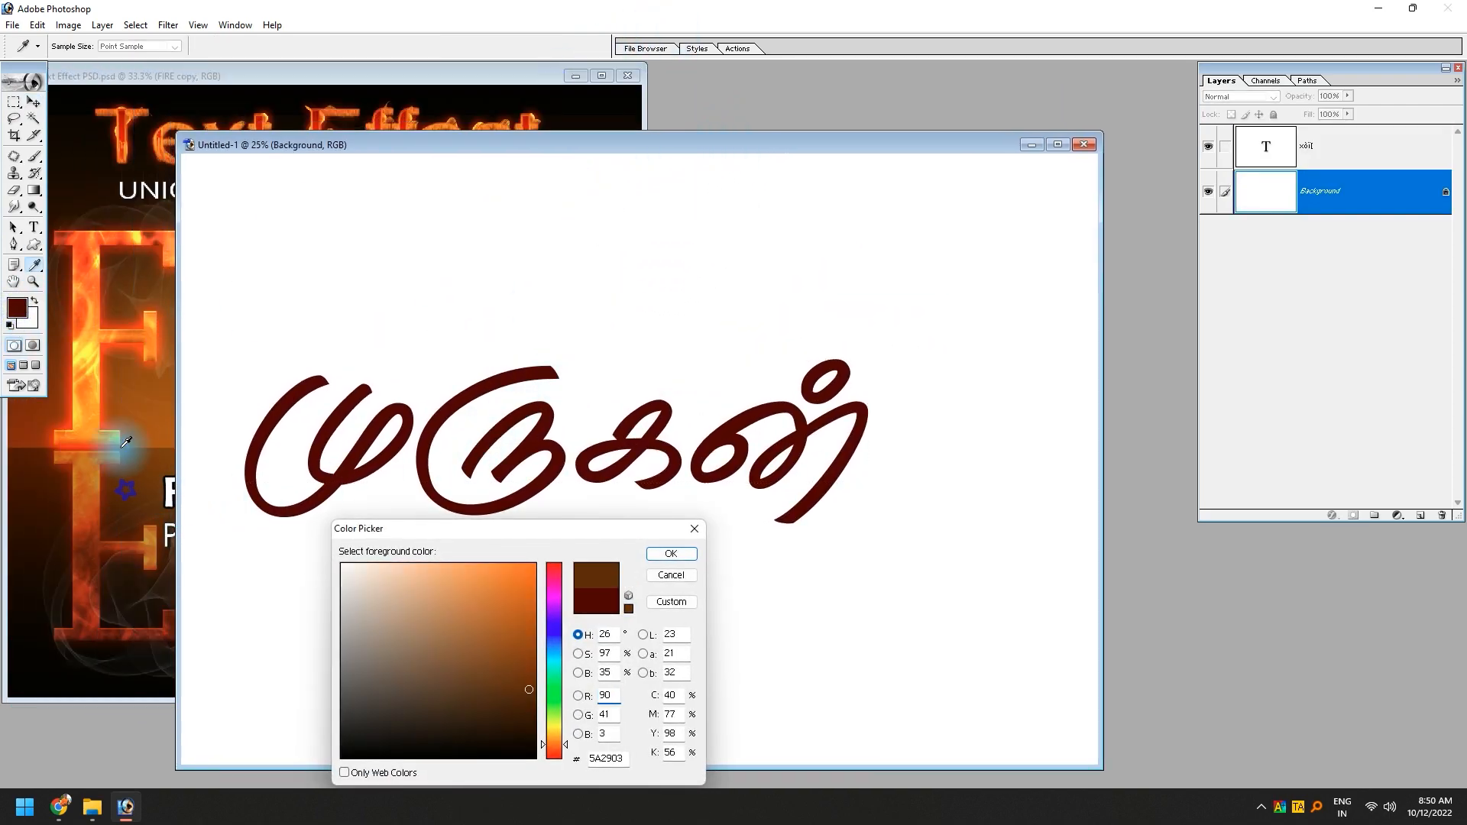
pyautogui.press('Return')
pyautogui.press('v')
pyautogui.hotkey('alt', 'BackSpace')
# - Center the Tamil text on the canvas, apply the saved Fire style to it and inspect the effect up close
pyautogui.moveTo(645, 452); pyautogui.dragTo(734, 452)
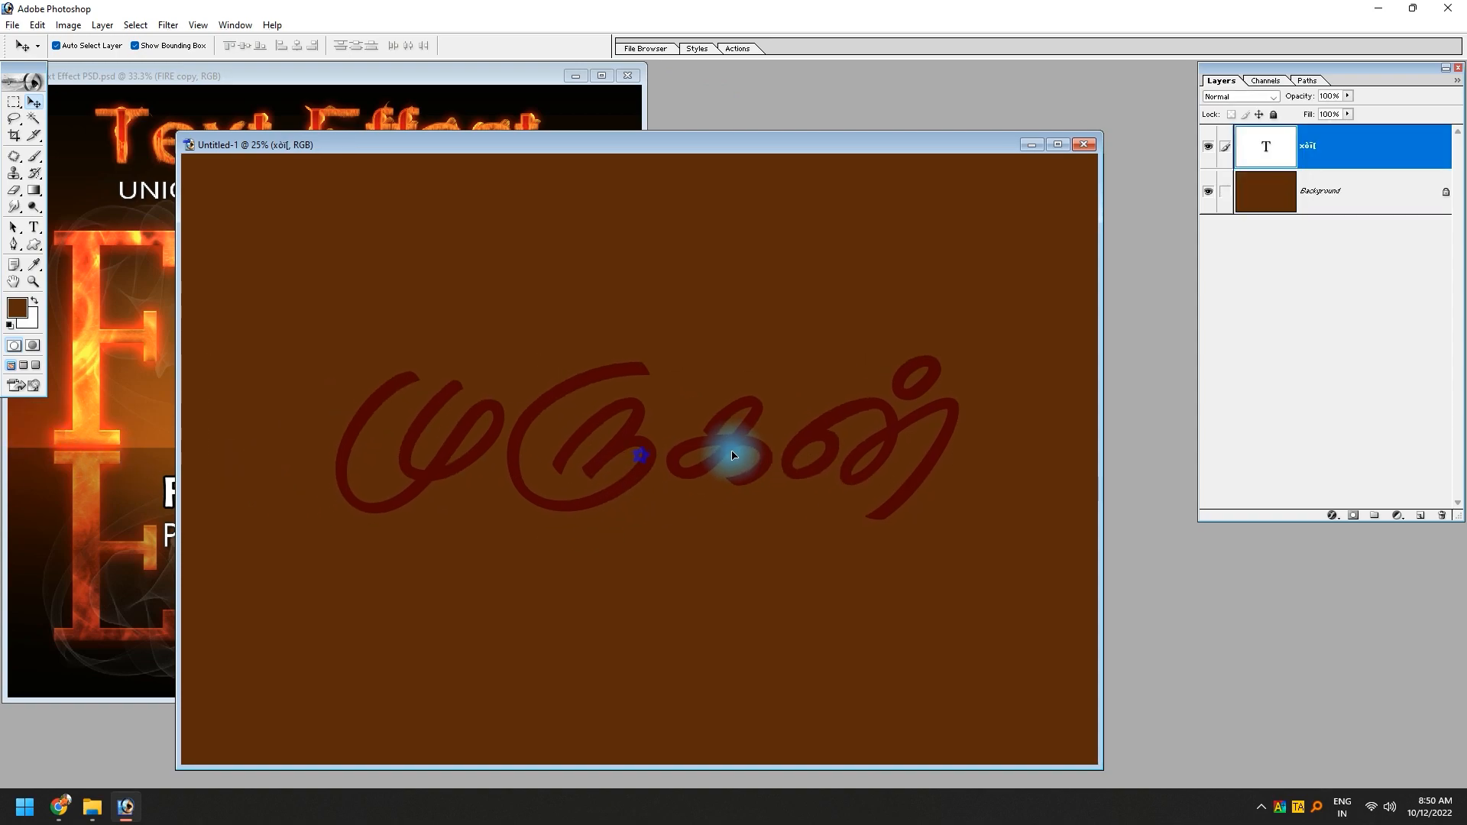
pyautogui.click(697, 49)
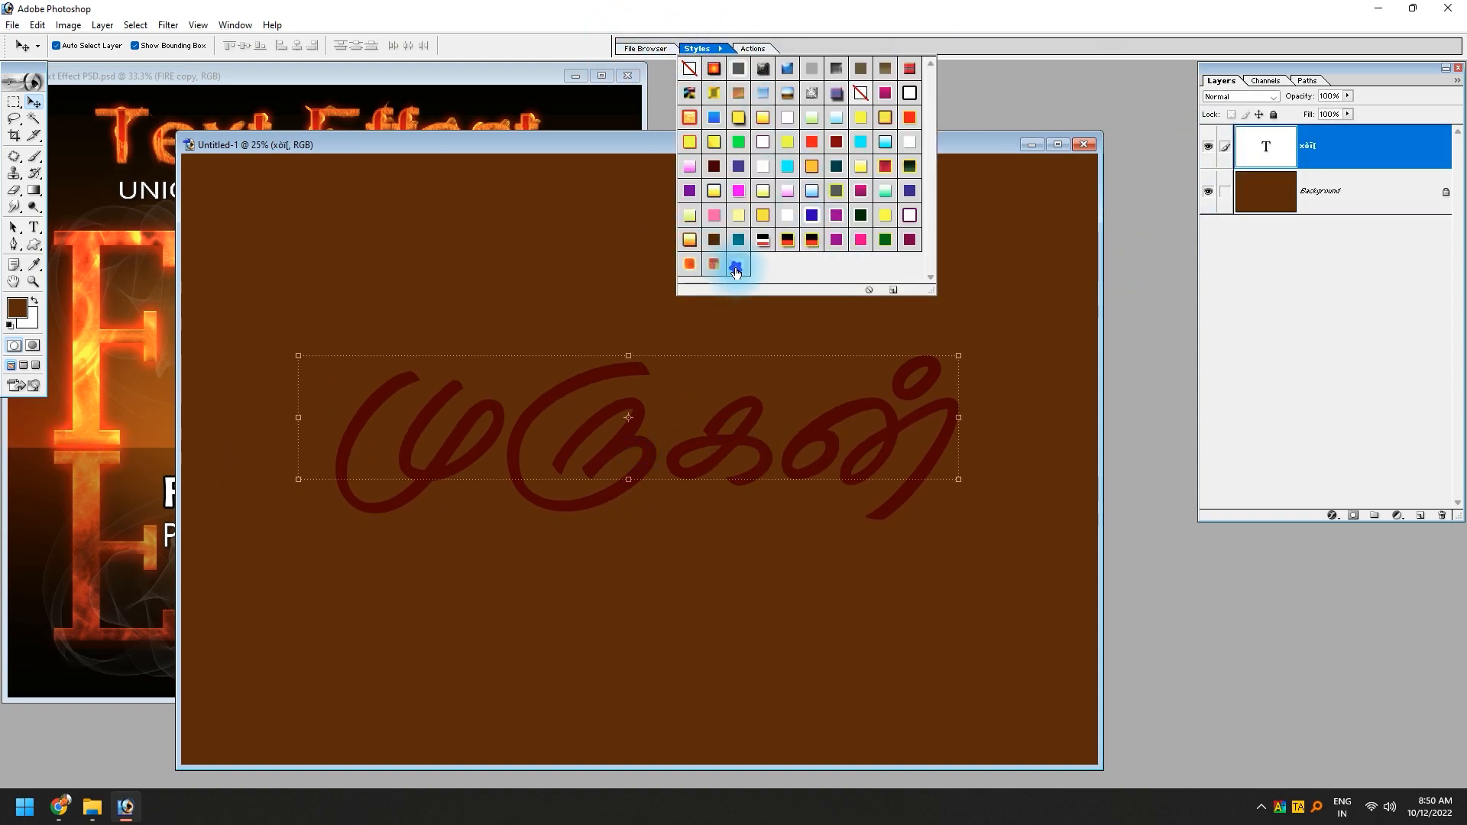
pyautogui.click(736, 266)
pyautogui.click(633, 576)
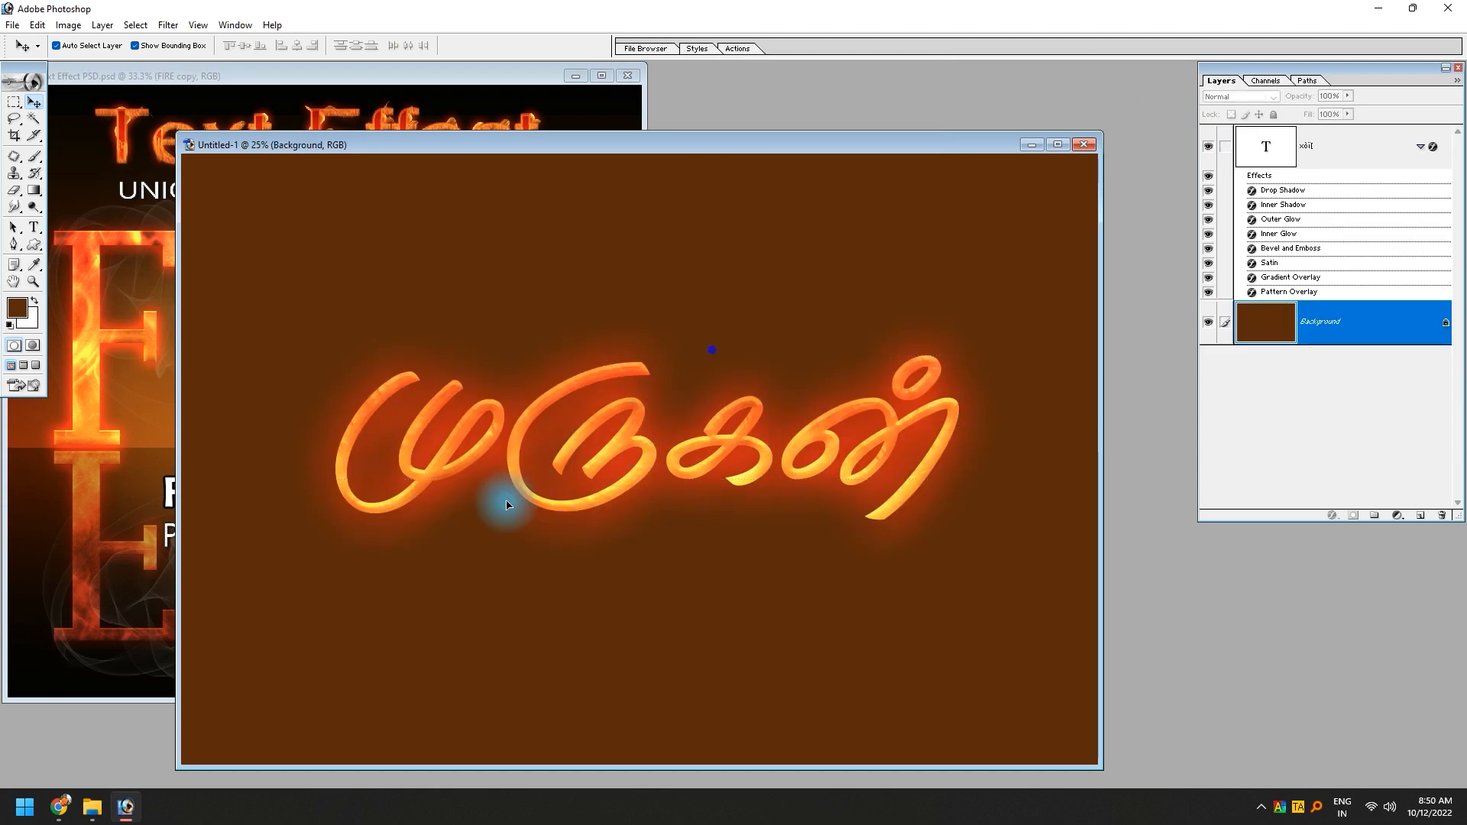
pyautogui.moveTo(507, 502); pyautogui.dragTo(468, 514)
pyautogui.click(650, 303)
pyautogui.moveTo(622, 311); pyautogui.dragTo(769, 526)
pyautogui.click(769, 526)
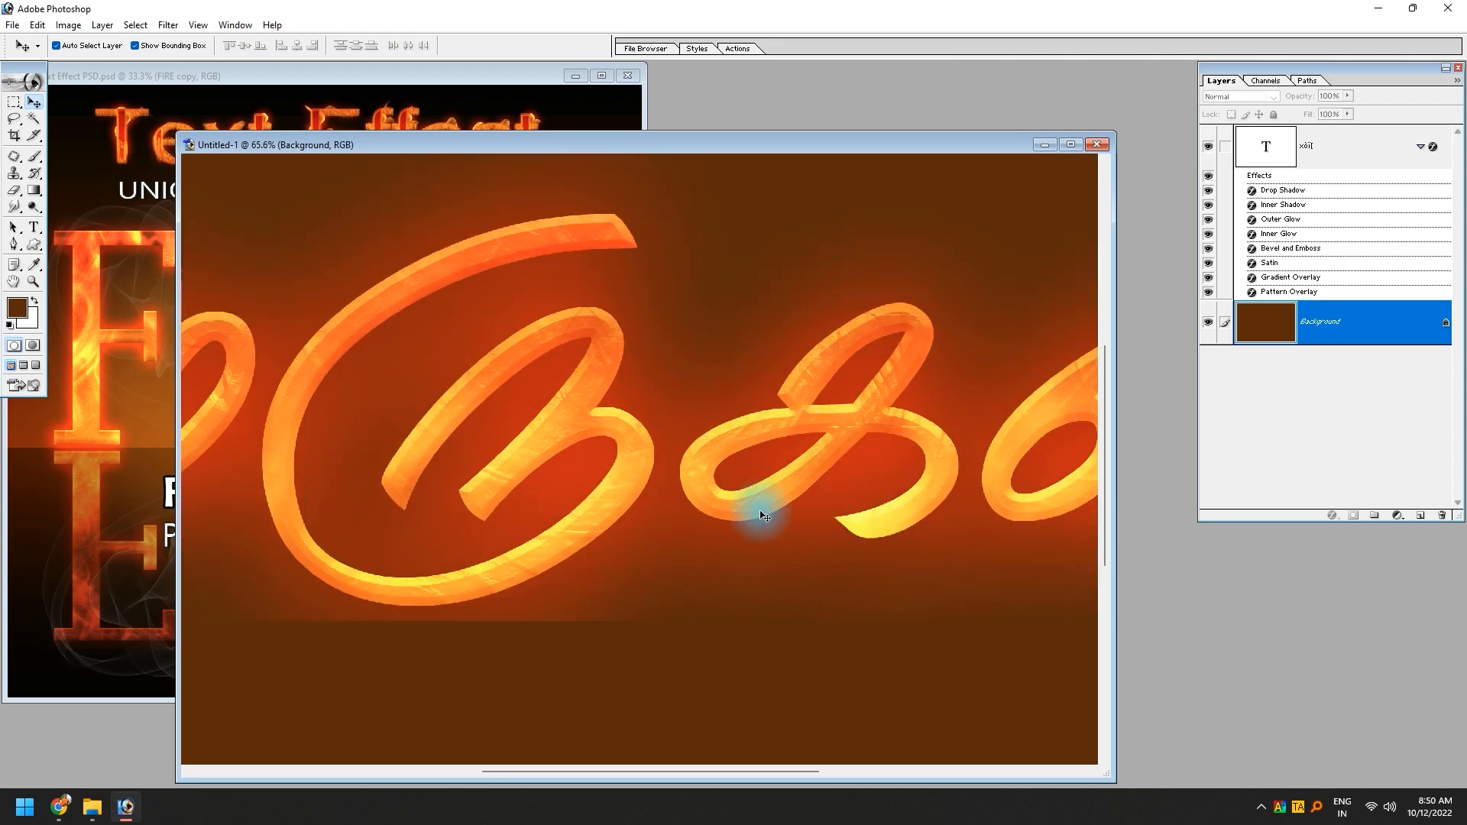
pyautogui.hotkey('ctrl', '0')
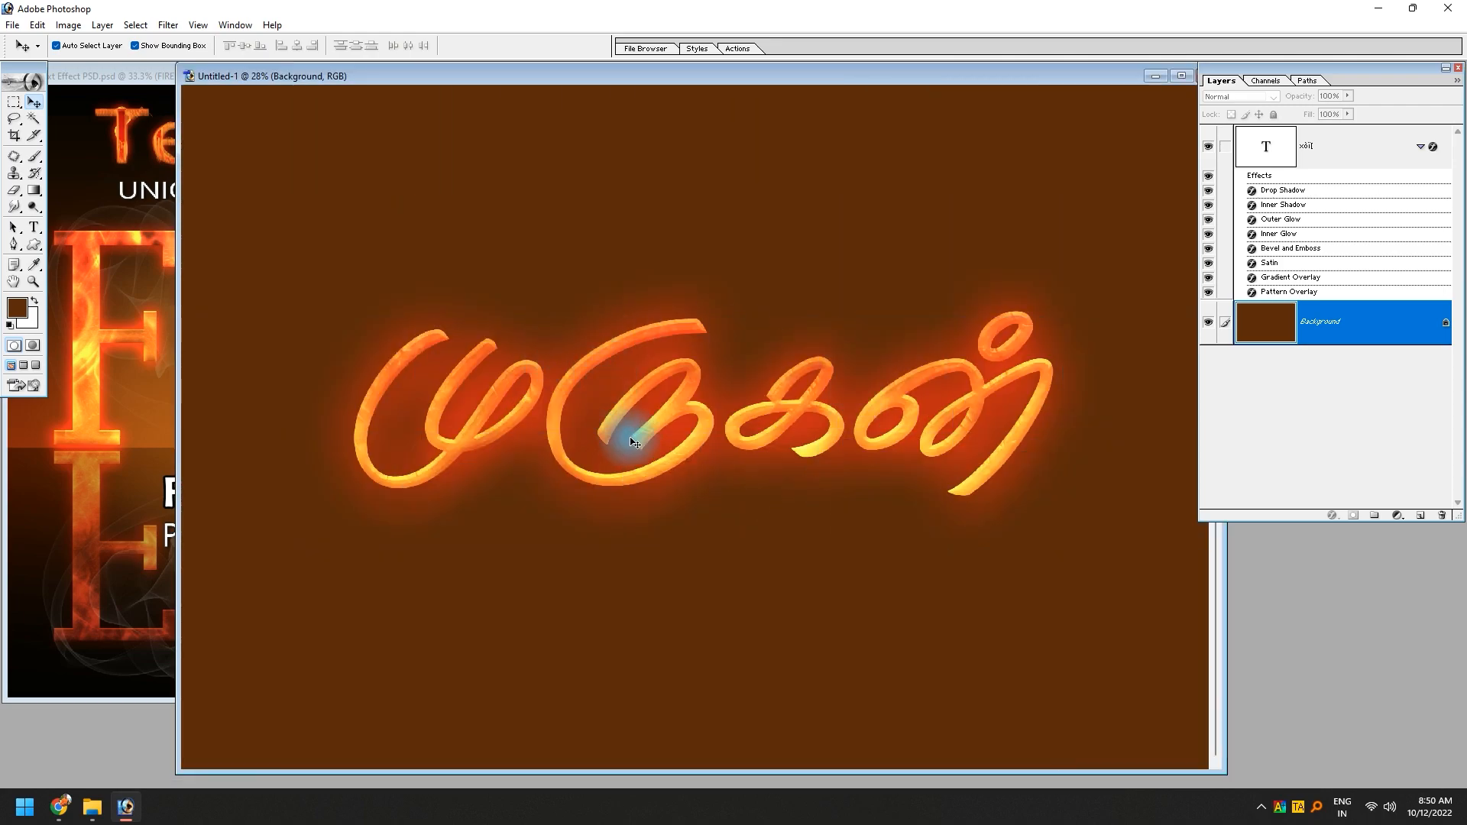
# - Copy the Smoke layer from the Fire Text Effect PSD into the new document, beneath the Tamil text
pyautogui.click(117, 339)
pyautogui.click(410, 328)
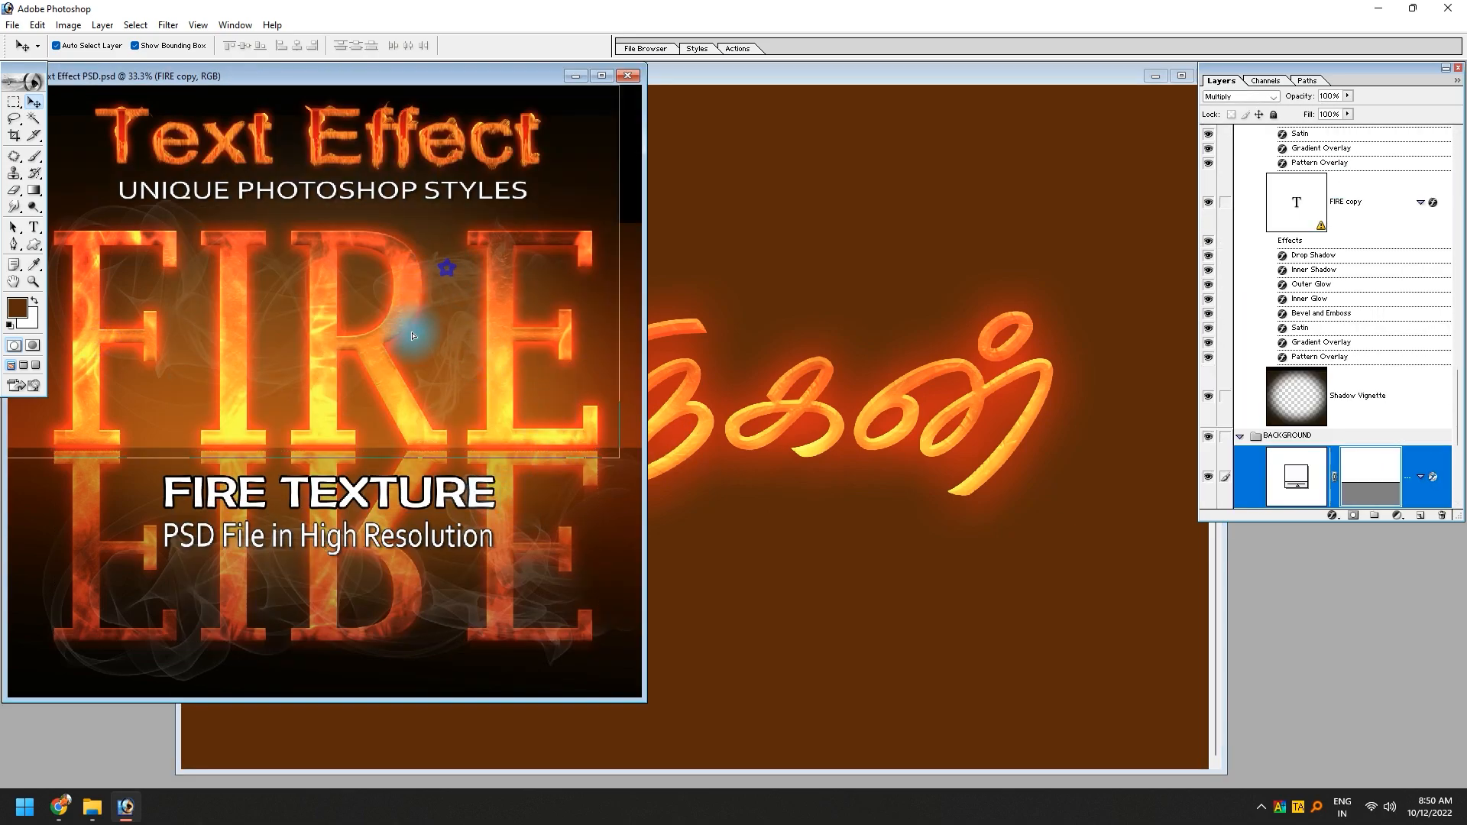
pyautogui.rightClick(474, 269)
pyautogui.click(483, 277)
pyautogui.click(1266, 217)
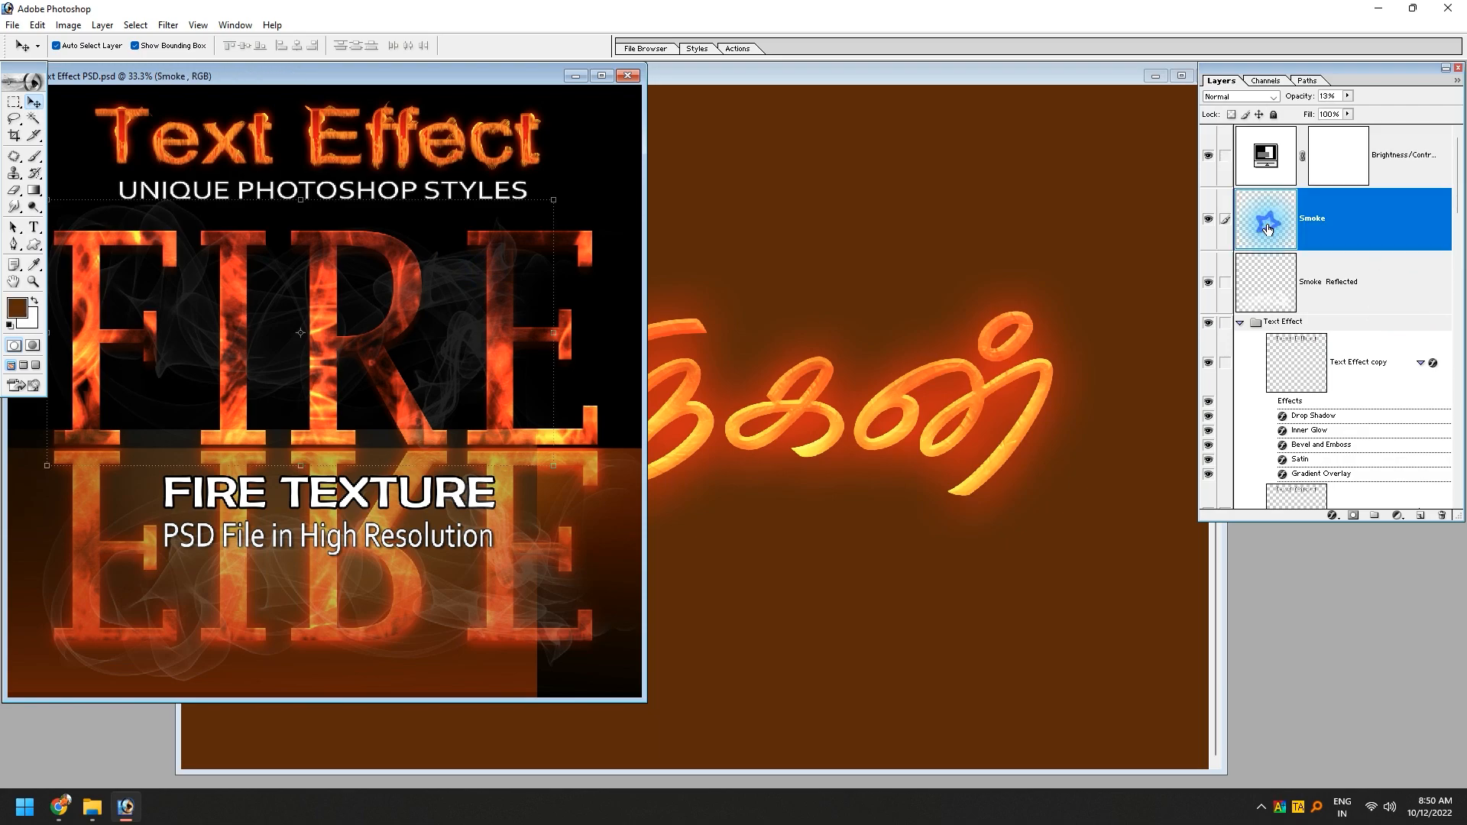
pyautogui.moveTo(426, 287); pyautogui.dragTo(904, 415)
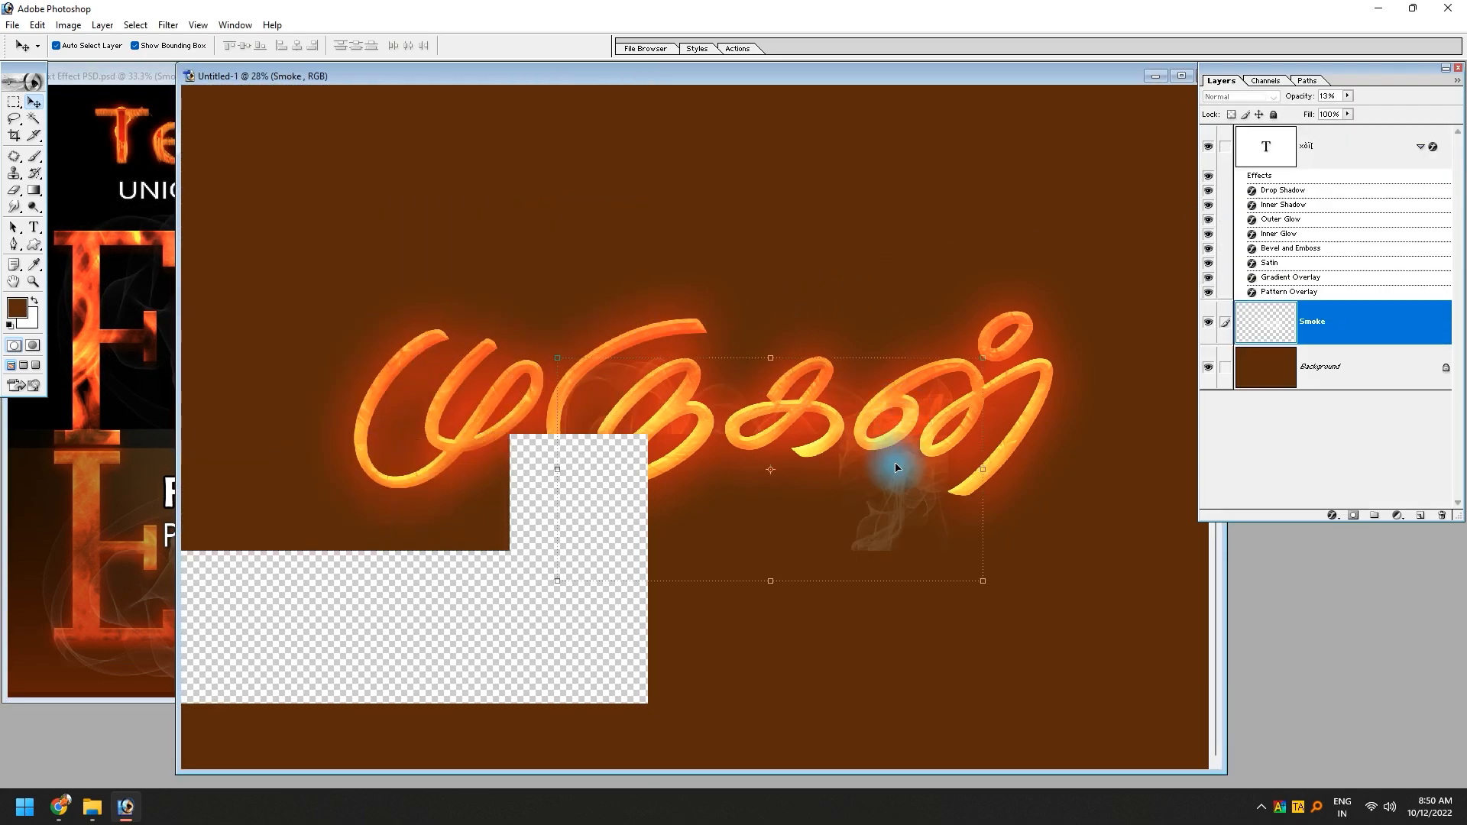
# - Move the Smoke layer to the start of the Tamil lettering and stretch it horizontally across the whole word
pyautogui.hotkey('ctrl', 't')
pyautogui.moveTo(857, 525); pyautogui.dragTo(850, 526)
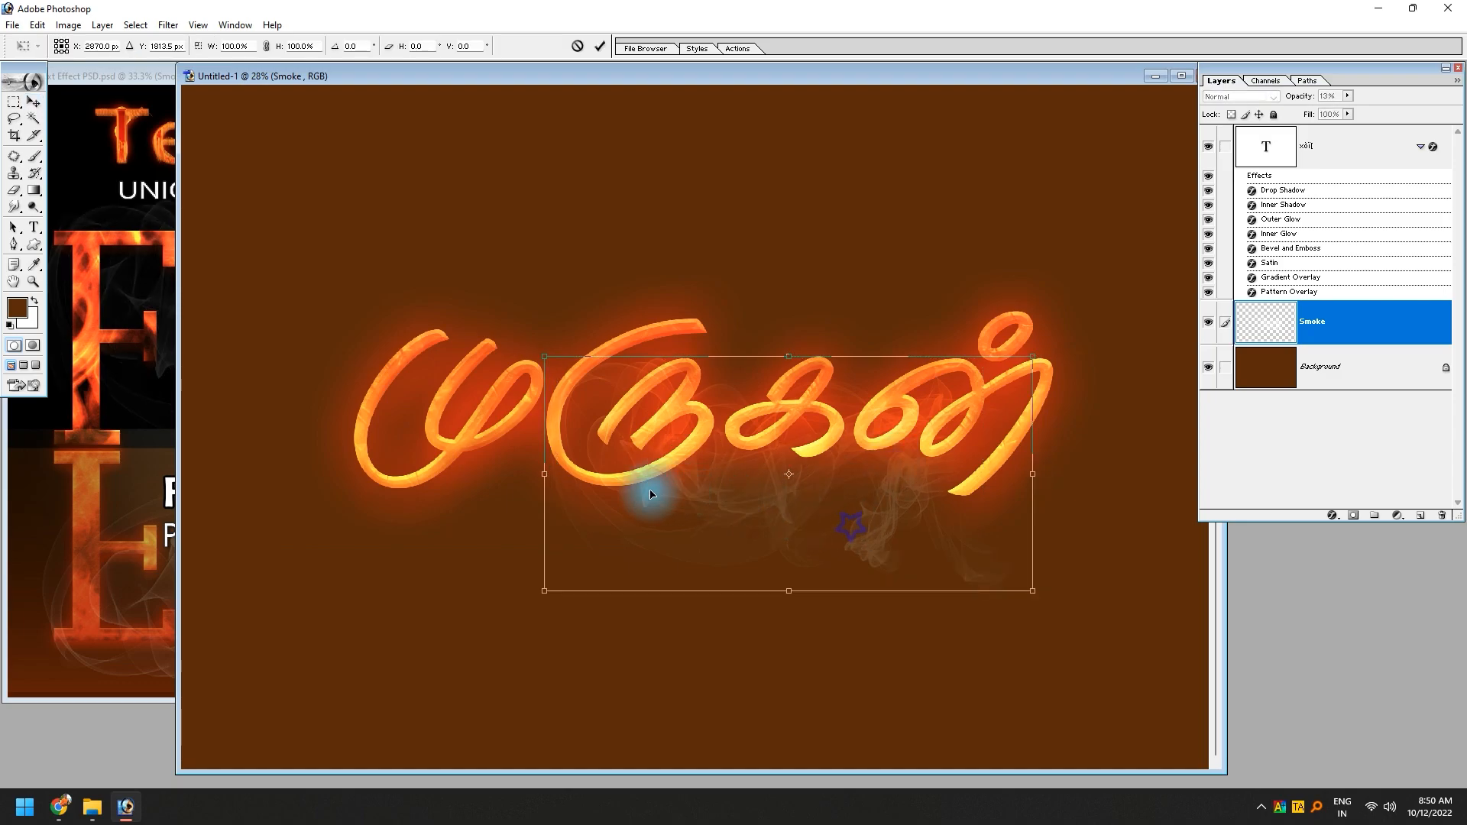
pyautogui.moveTo(643, 489); pyautogui.dragTo(613, 459)
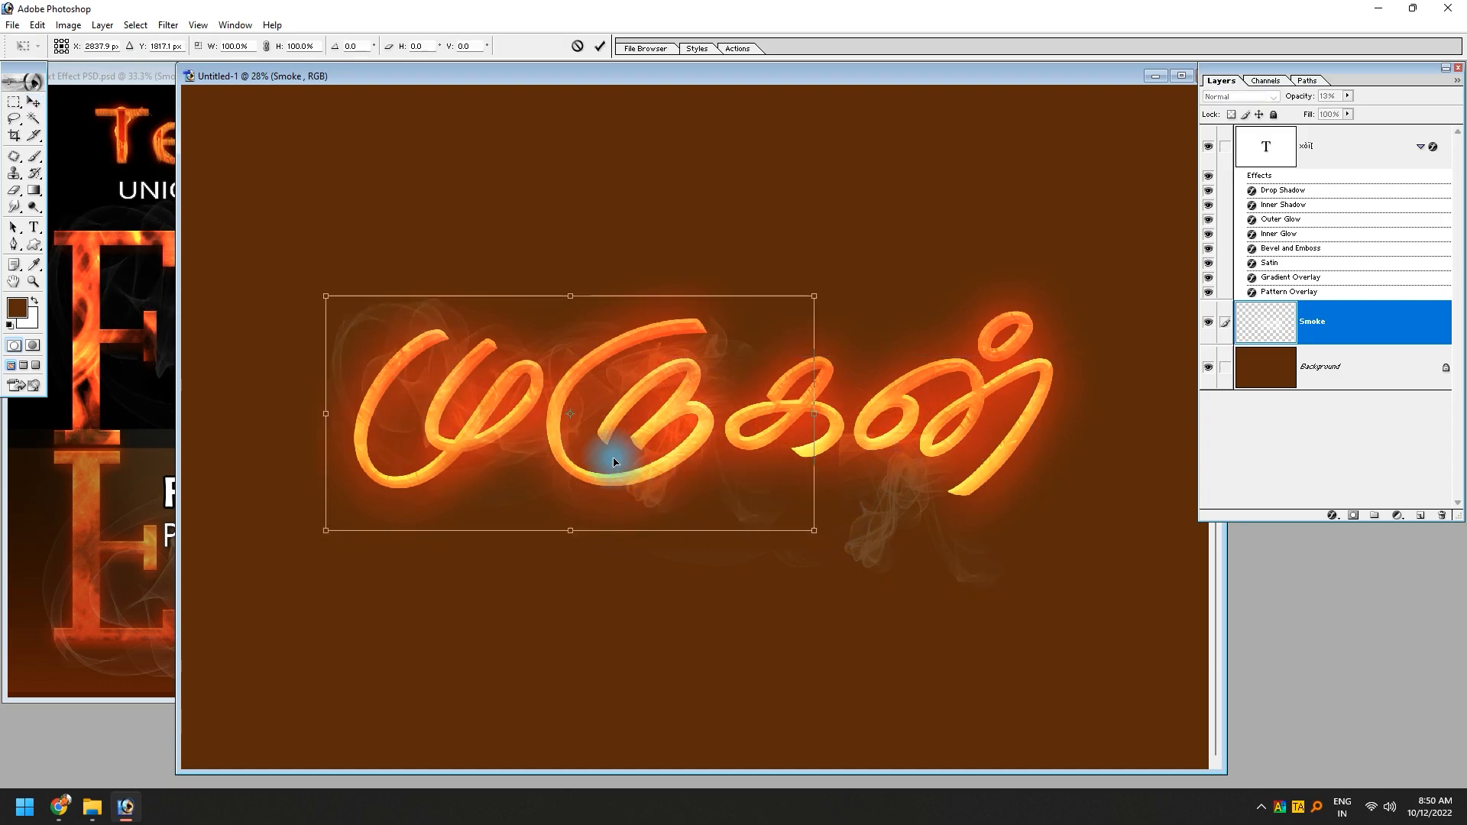
pyautogui.press('Return')
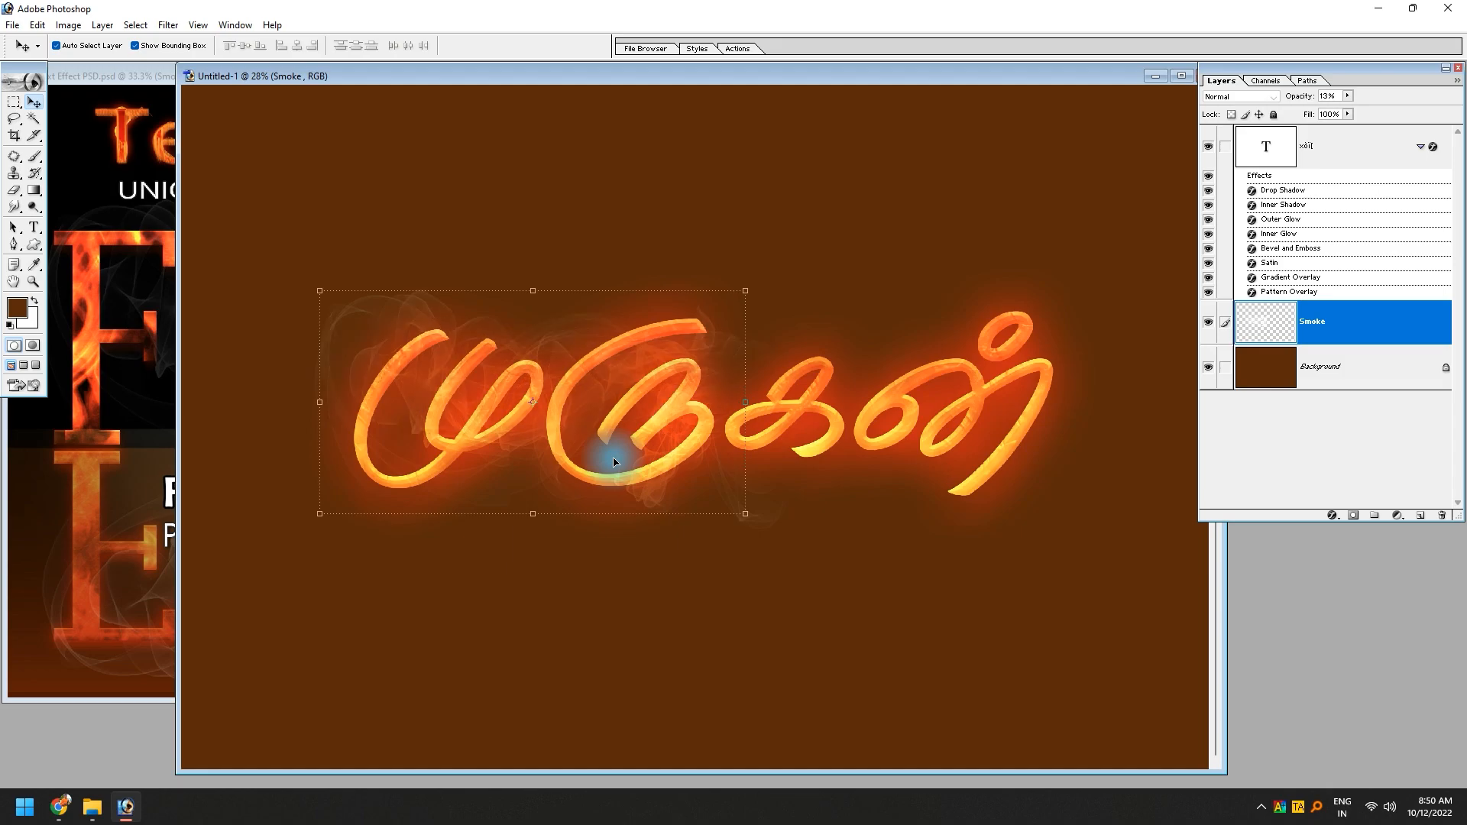
pyautogui.click(746, 401)
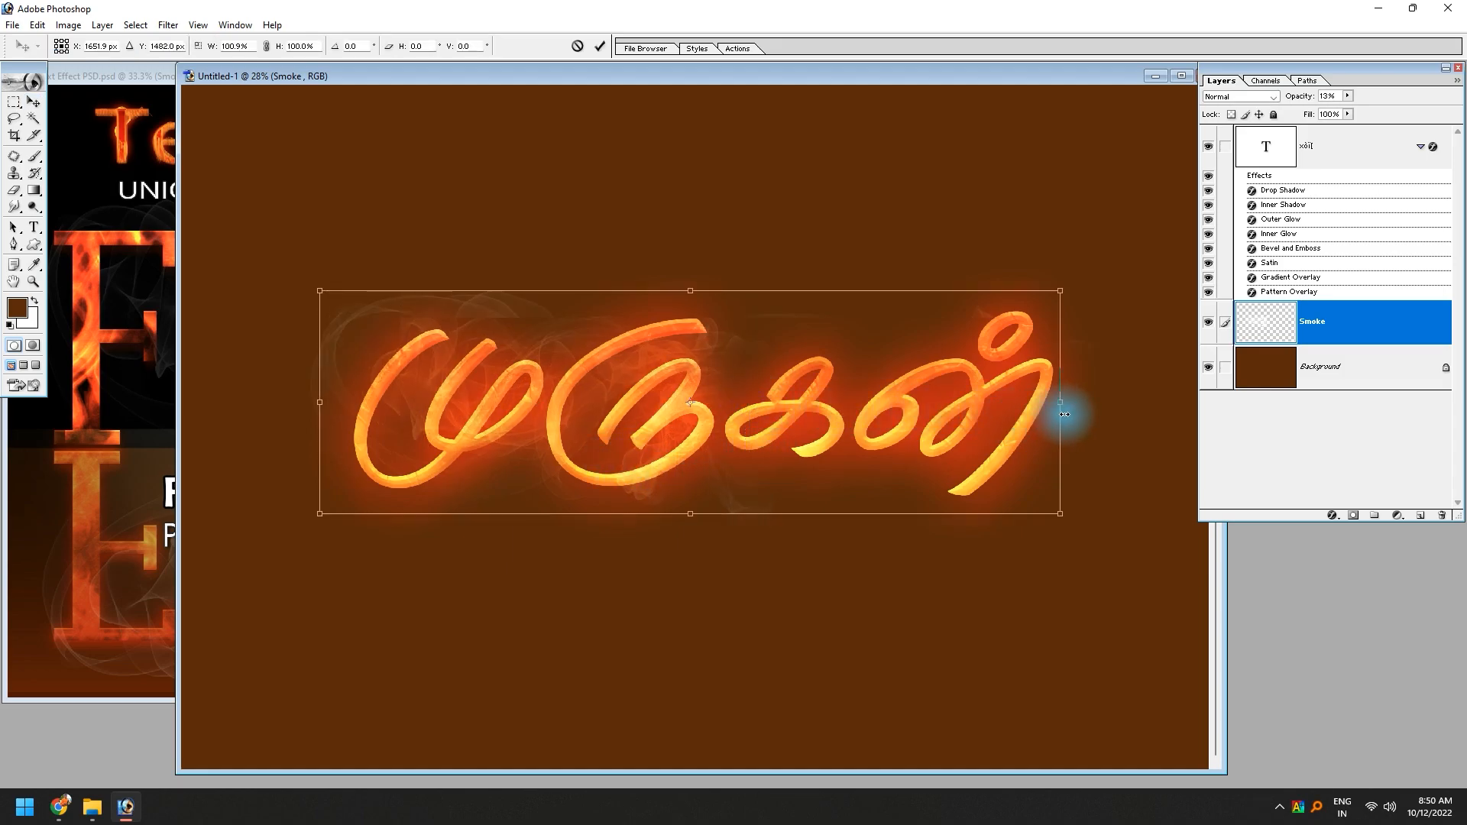
pyautogui.press('Return')
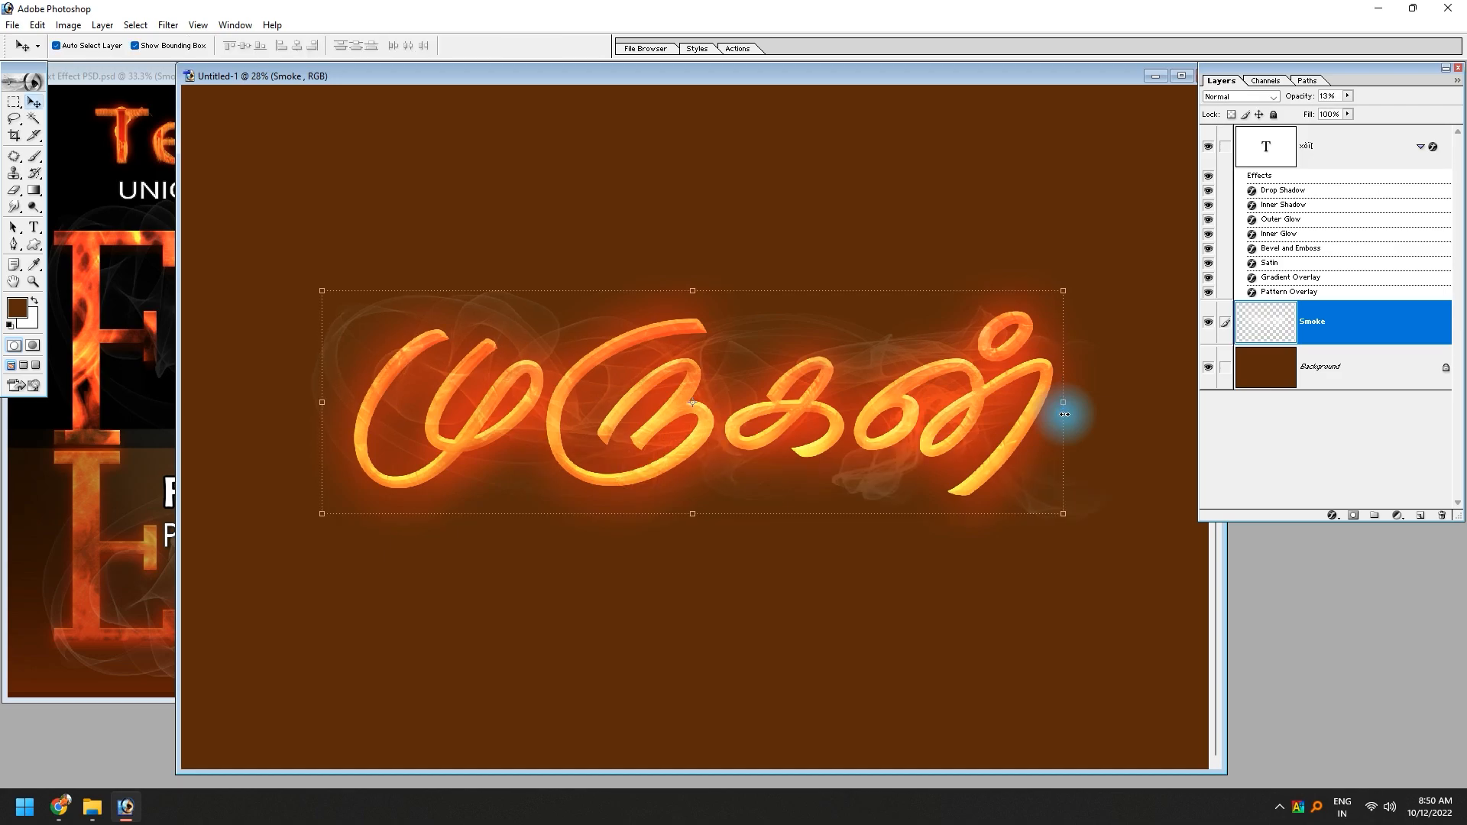
pyautogui.click(697, 48)
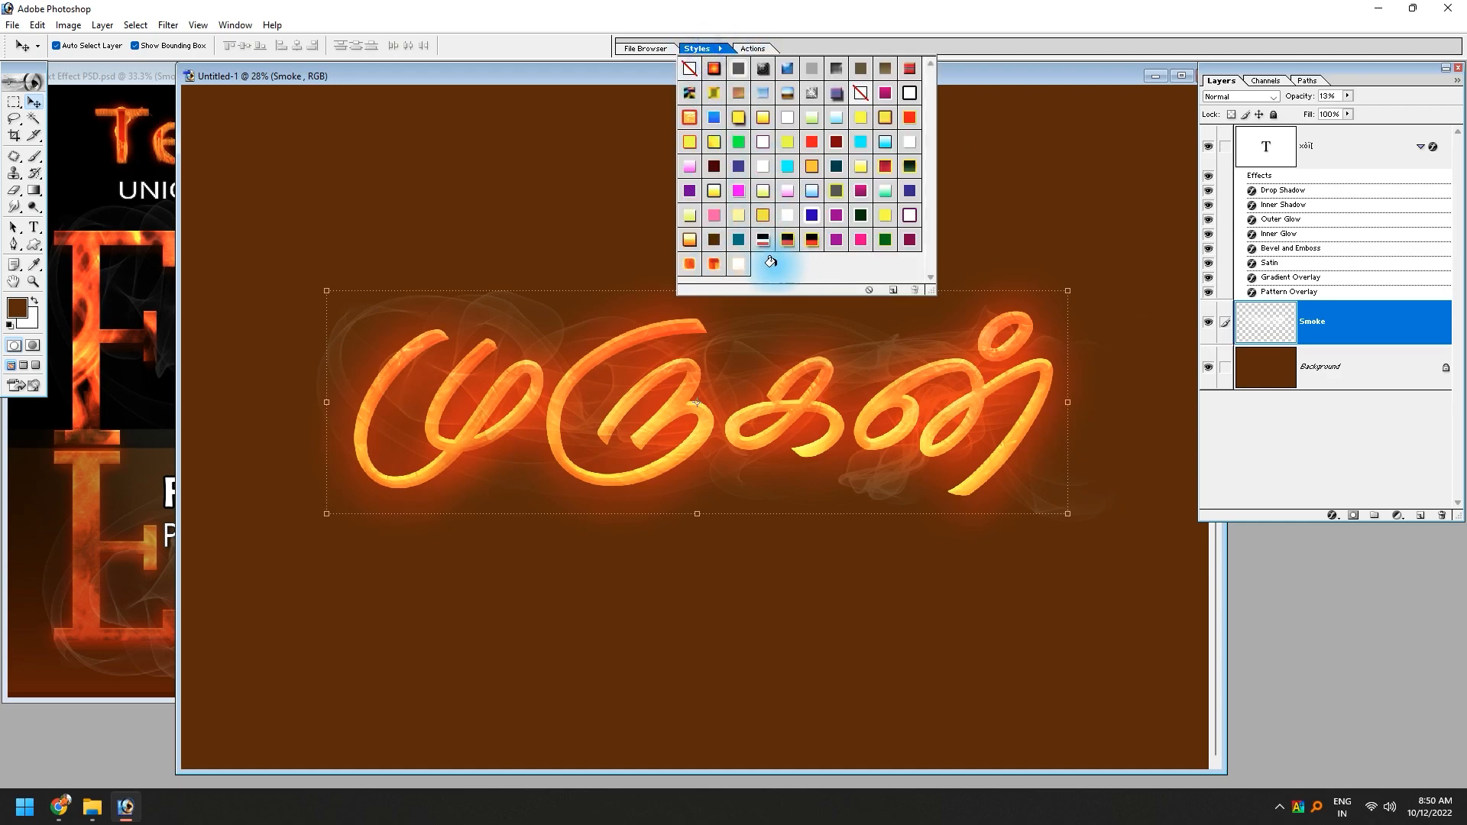
pyautogui.click(561, 455)
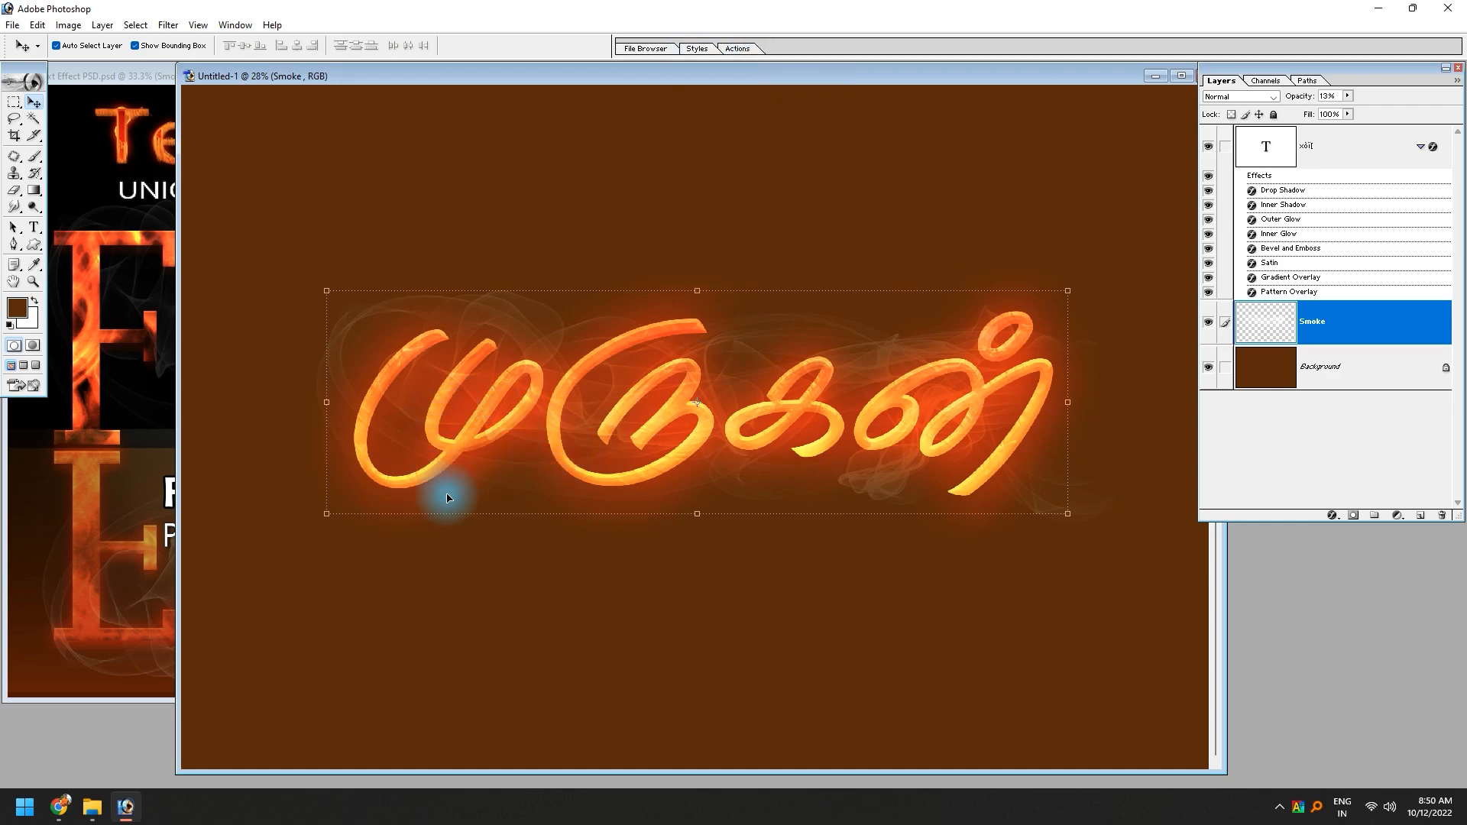
# - Switch to Chrome, close the download notice and return to Brusheezy's fire style results to browse them
pyautogui.click(59, 806)
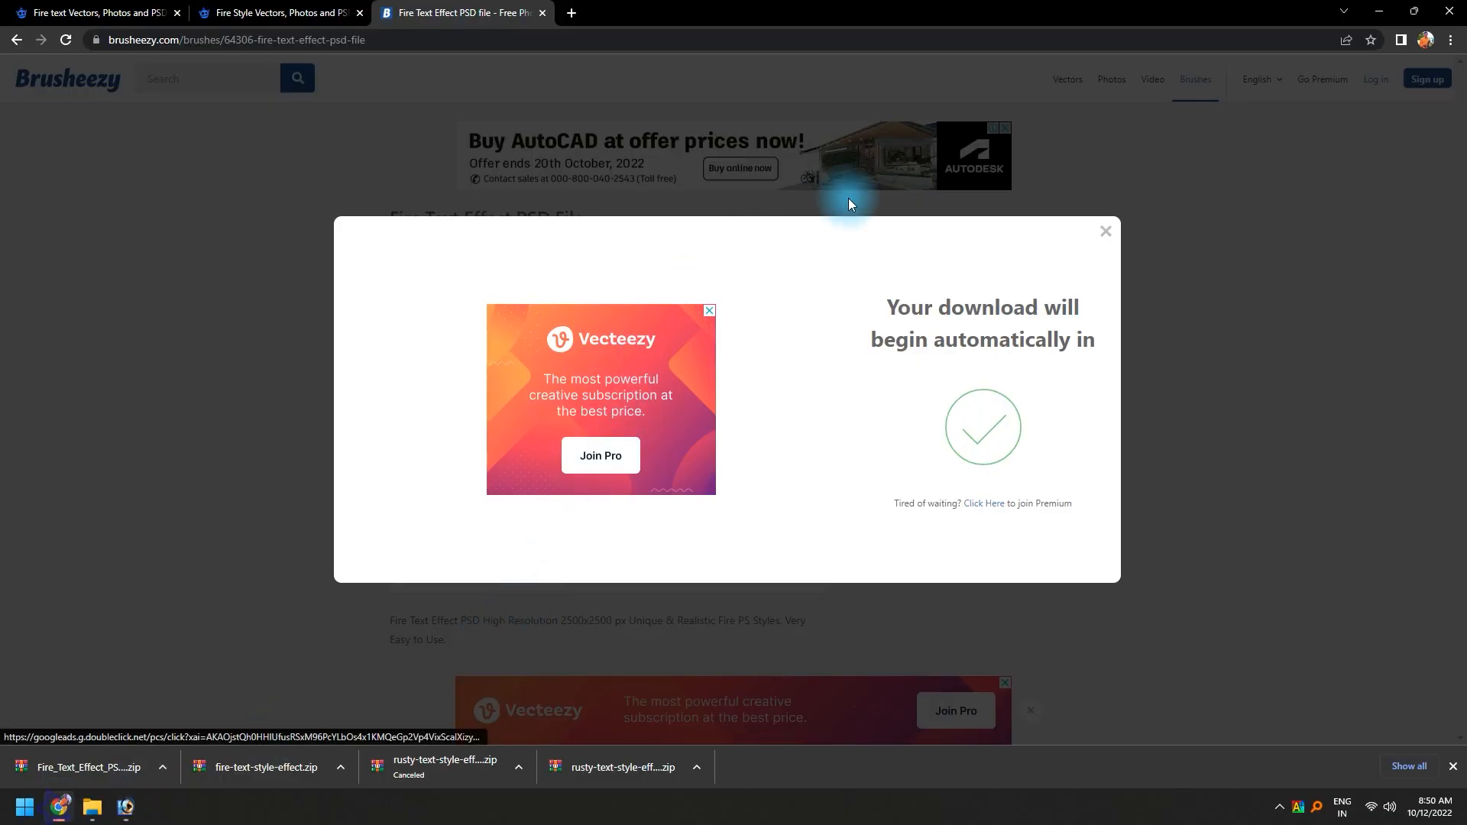
pyautogui.click(1104, 237)
pyautogui.click(16, 39)
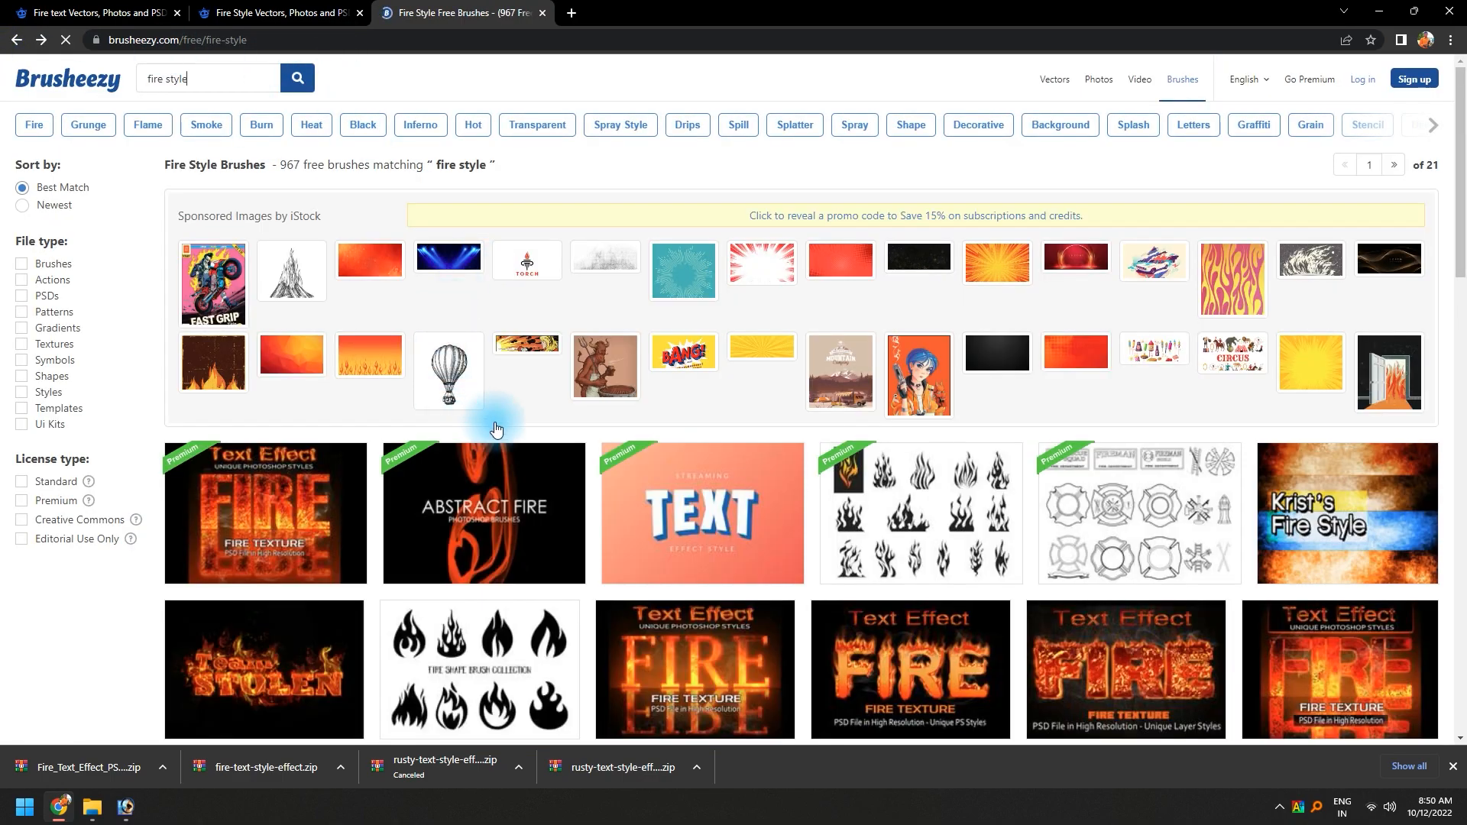
pyautogui.scroll(-5, 474, 416)
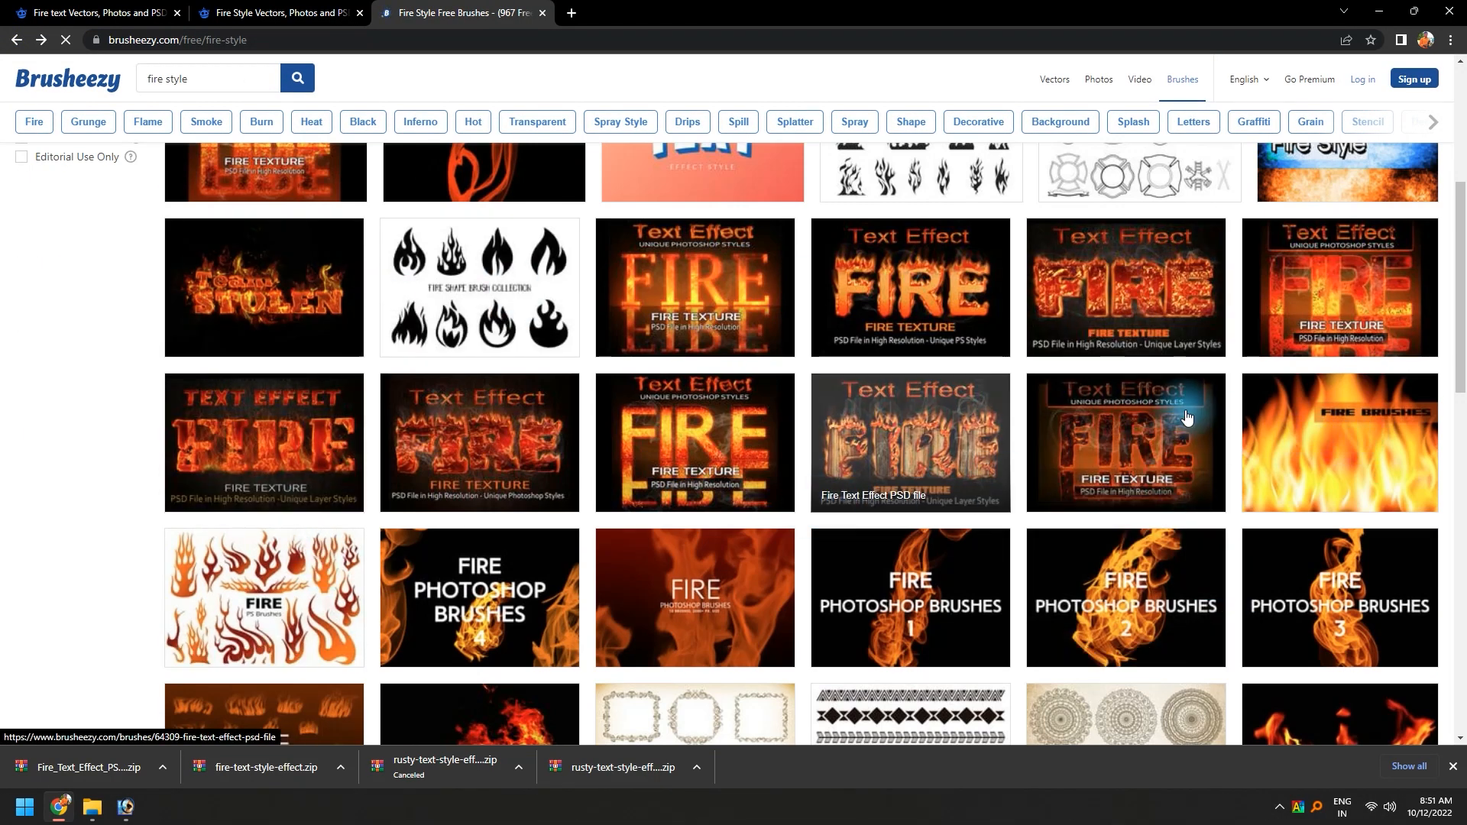
pyautogui.scroll(-10, 916, 535)
pyautogui.scroll(10, 781, 521)
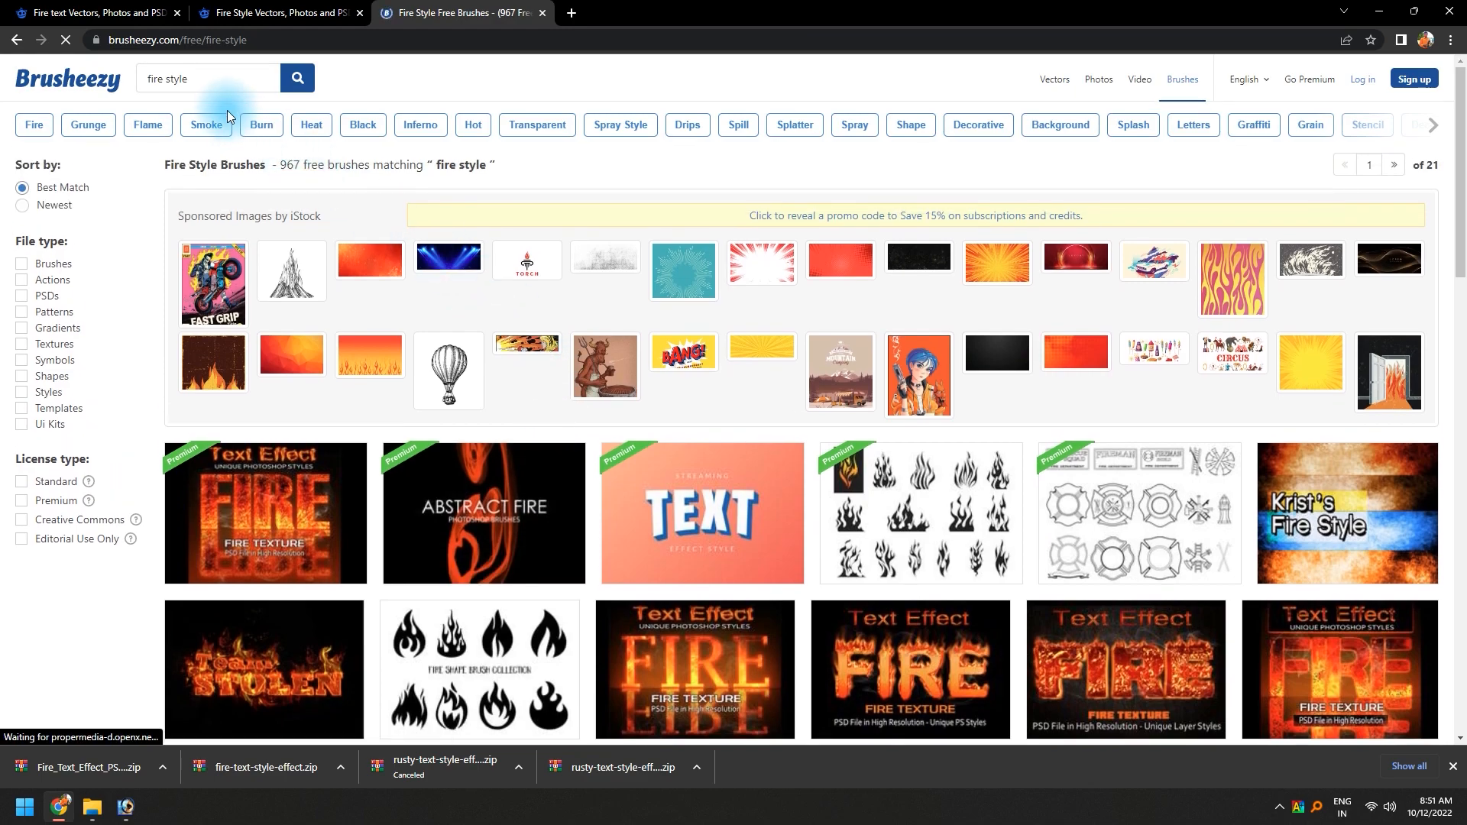
# - Search Brusheezy for "style collection" limited to the Styles file type and look through the results
pyautogui.click(200, 73)
pyautogui.tripleClick(200, 73)
pyautogui.write('sty')
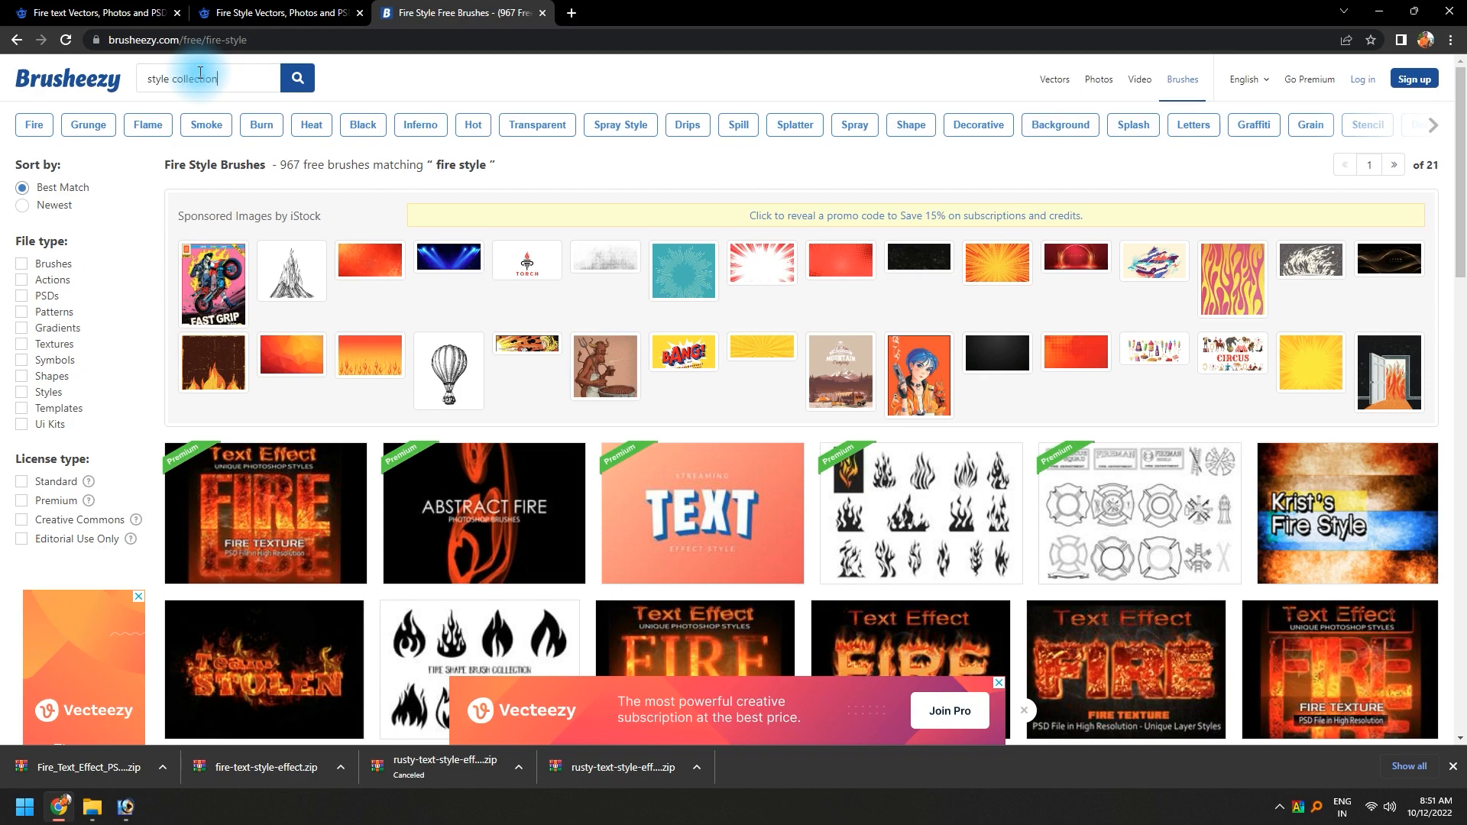
pyautogui.press('Return')
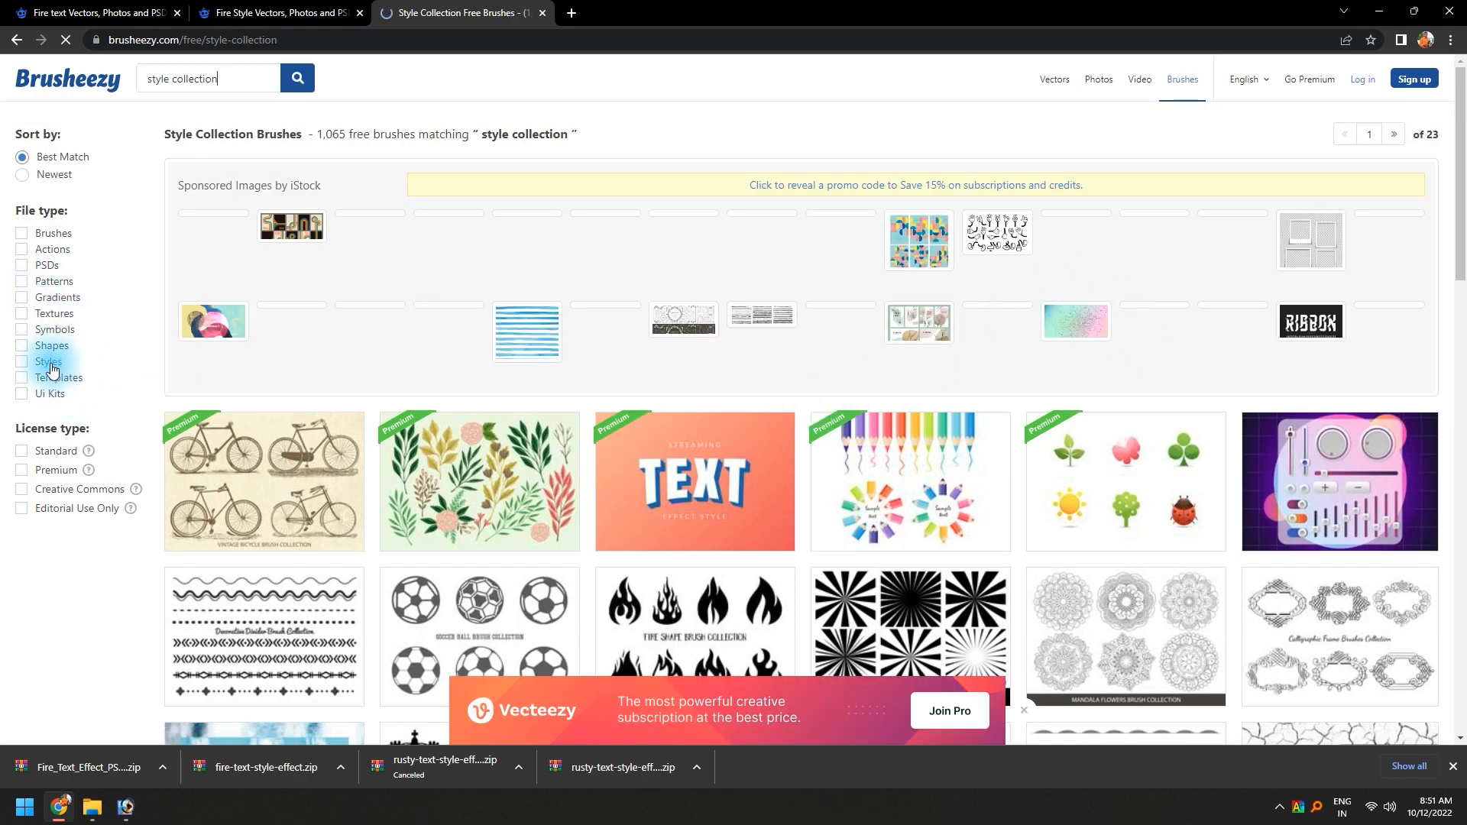
pyautogui.click(47, 365)
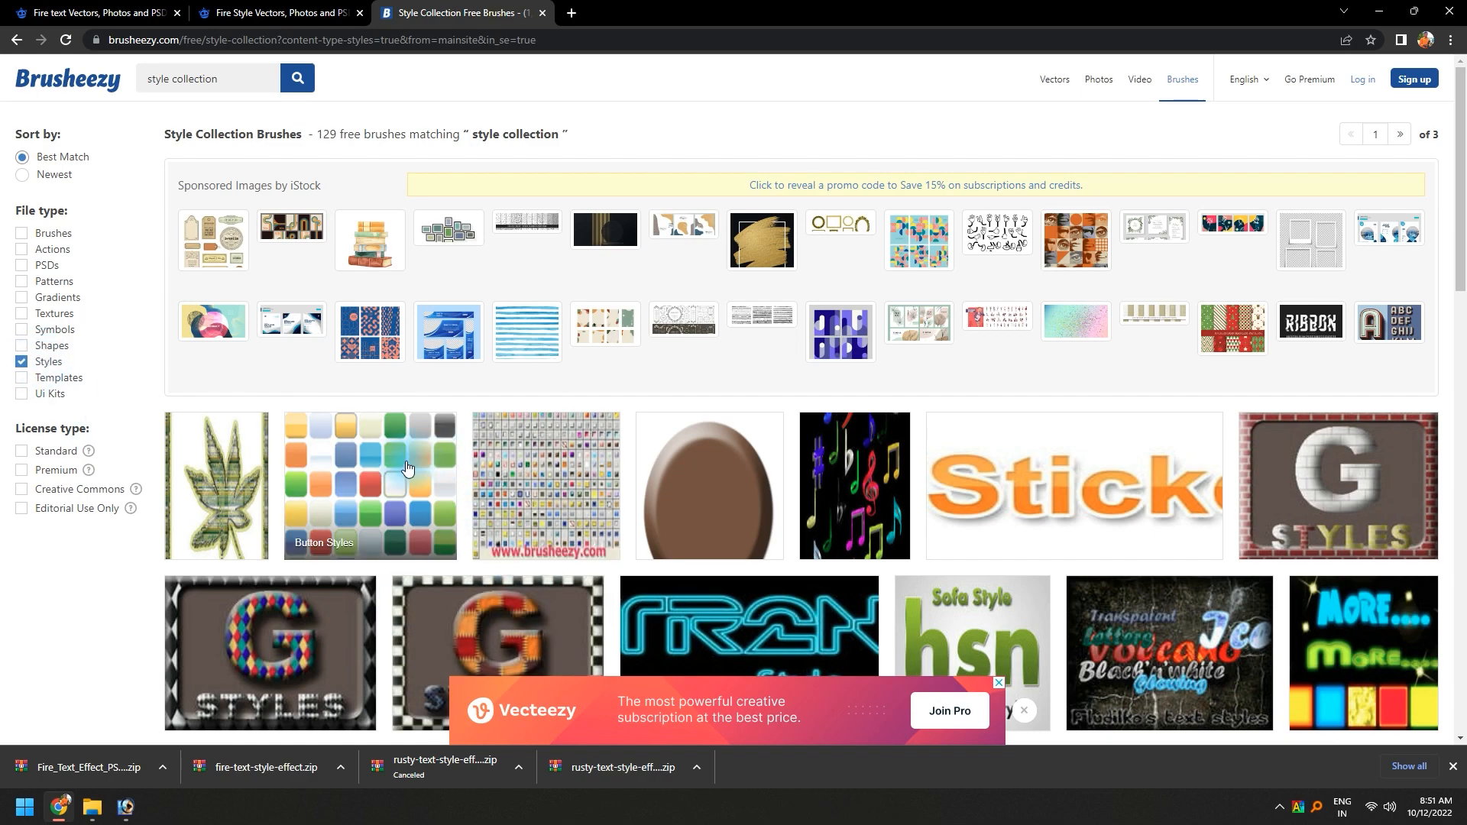
pyautogui.scroll(-3, 407, 467)
pyautogui.scroll(-3, 373, 369)
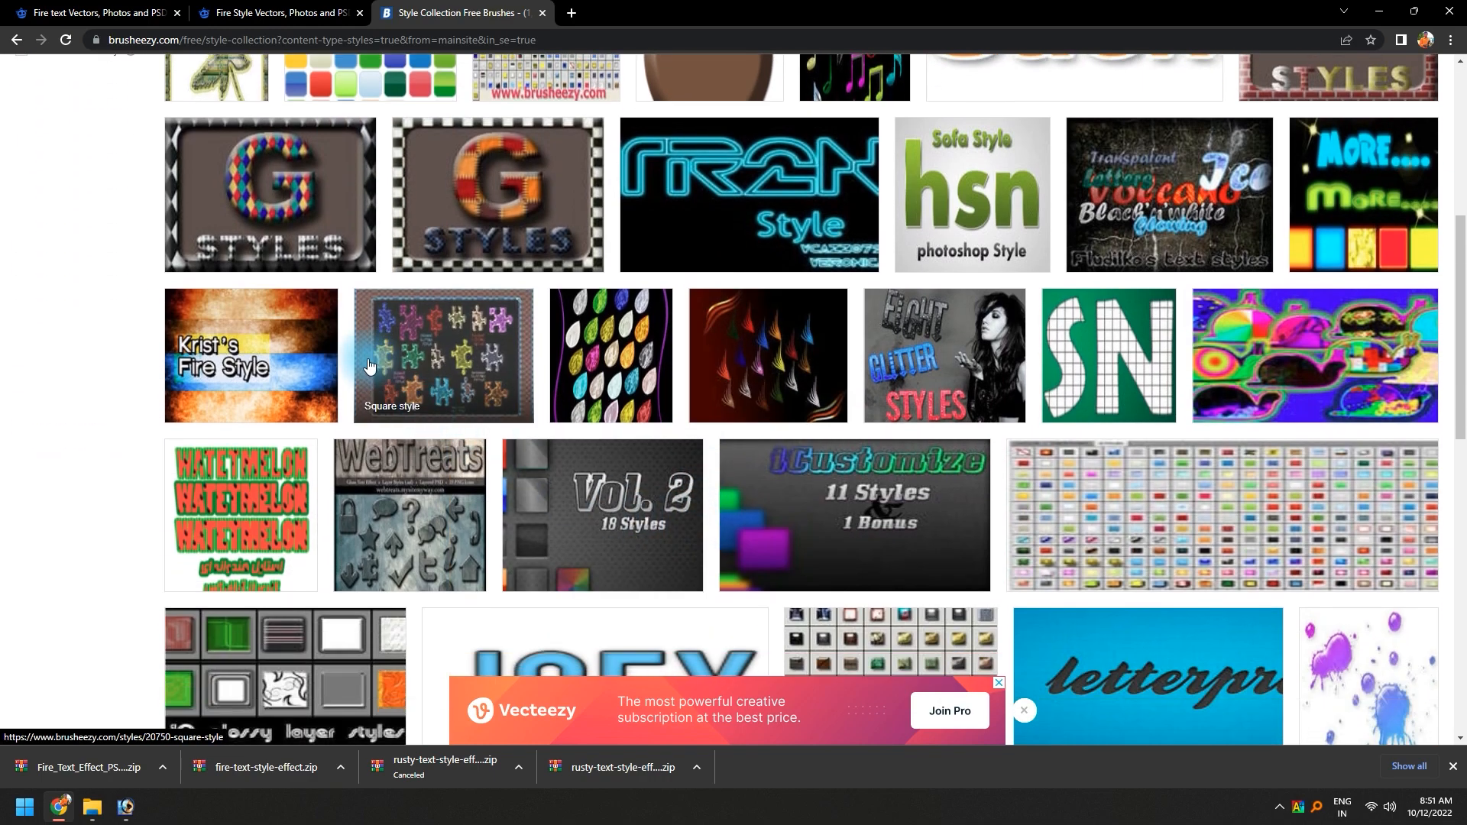
pyautogui.scroll(-3, 573, 451)
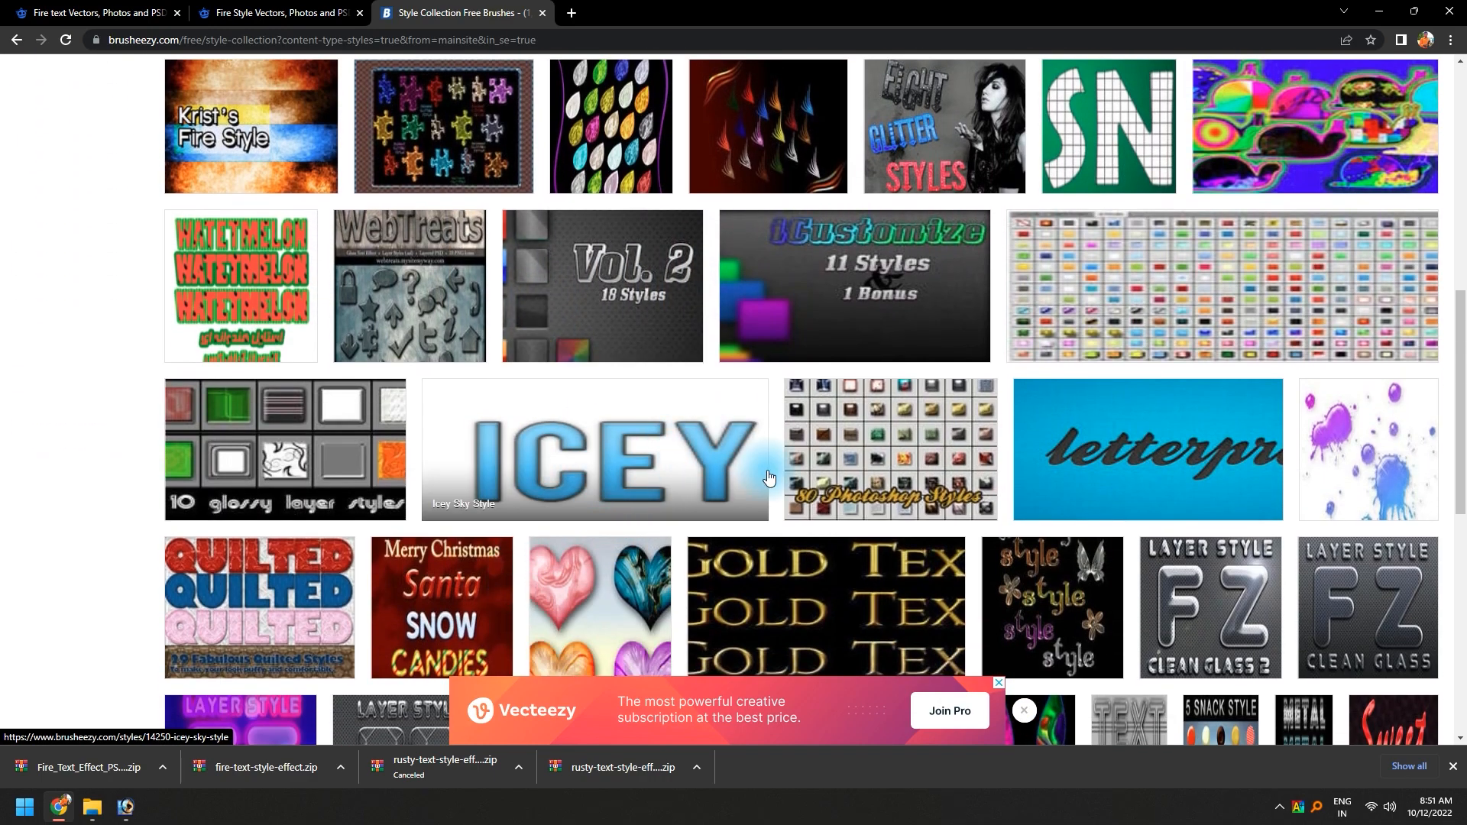
pyautogui.scroll(-3, 769, 478)
pyautogui.scroll(-3, 677, 483)
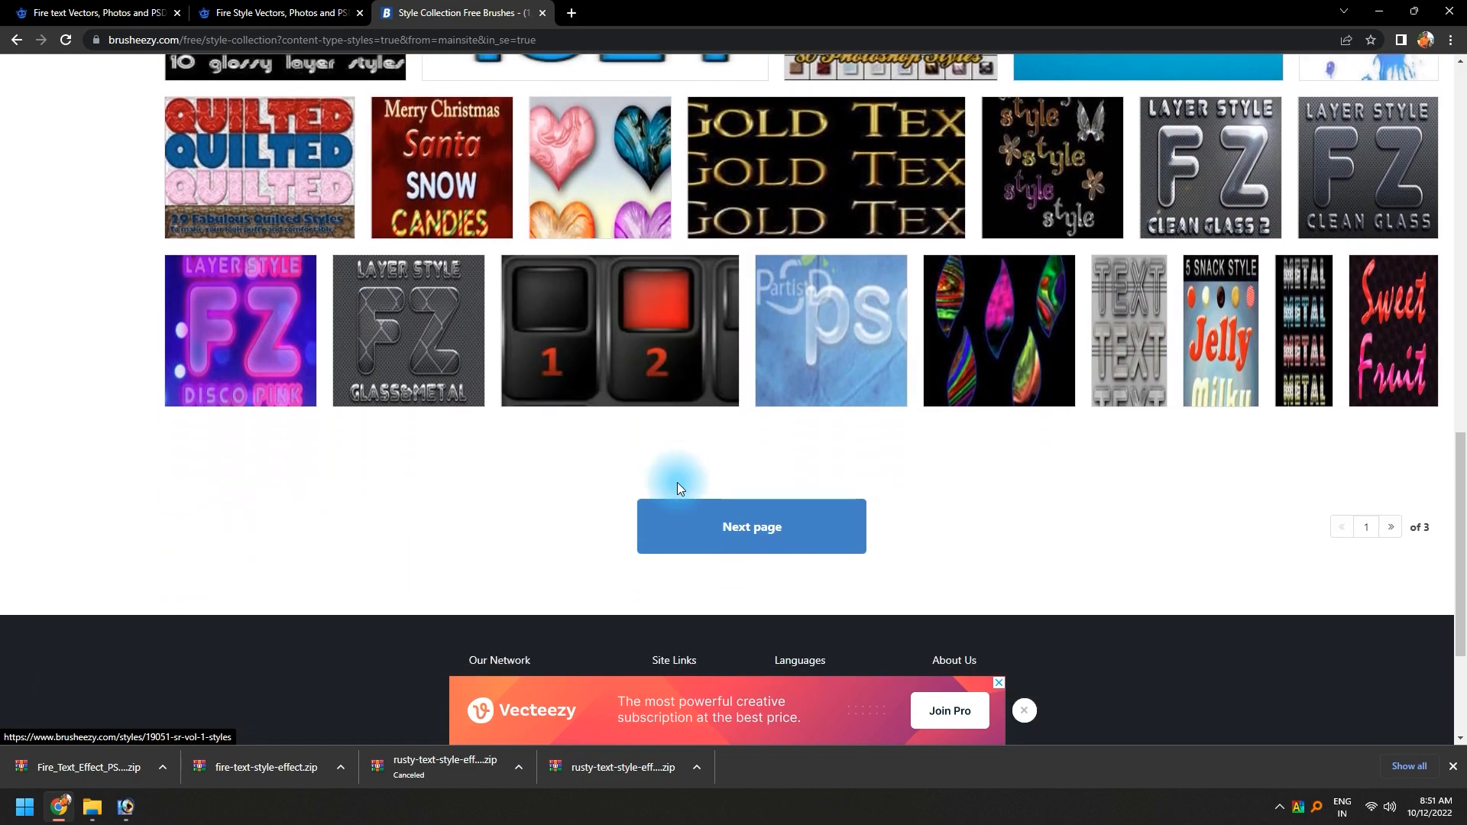
# - Open the Icey Sky Style from the Brusheezy results and download it for free
pyautogui.scroll(-1, 677, 482)
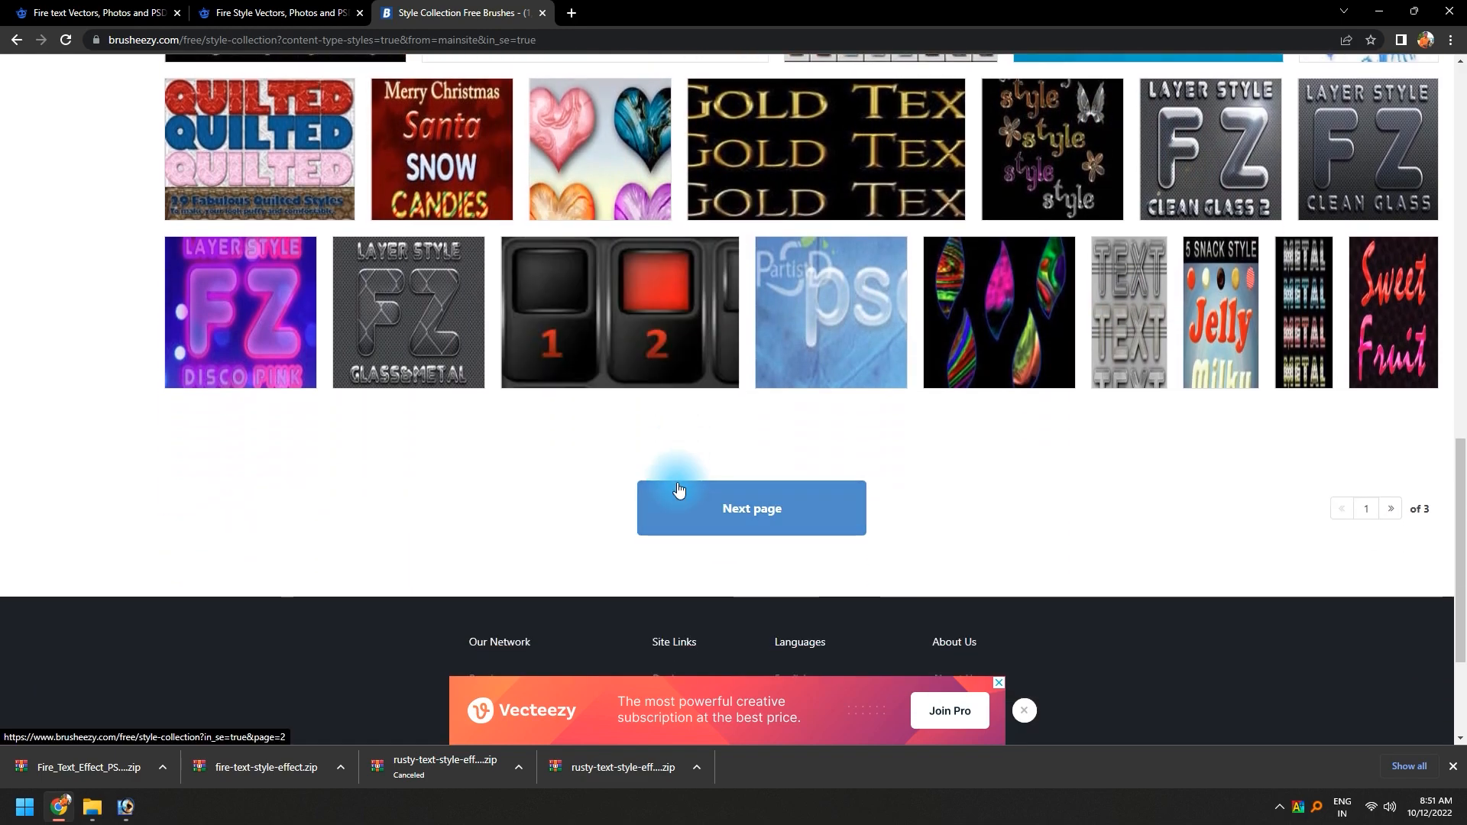
pyautogui.click(136, 800)
pyautogui.click(136, 801)
pyautogui.scroll(5, 886, 481)
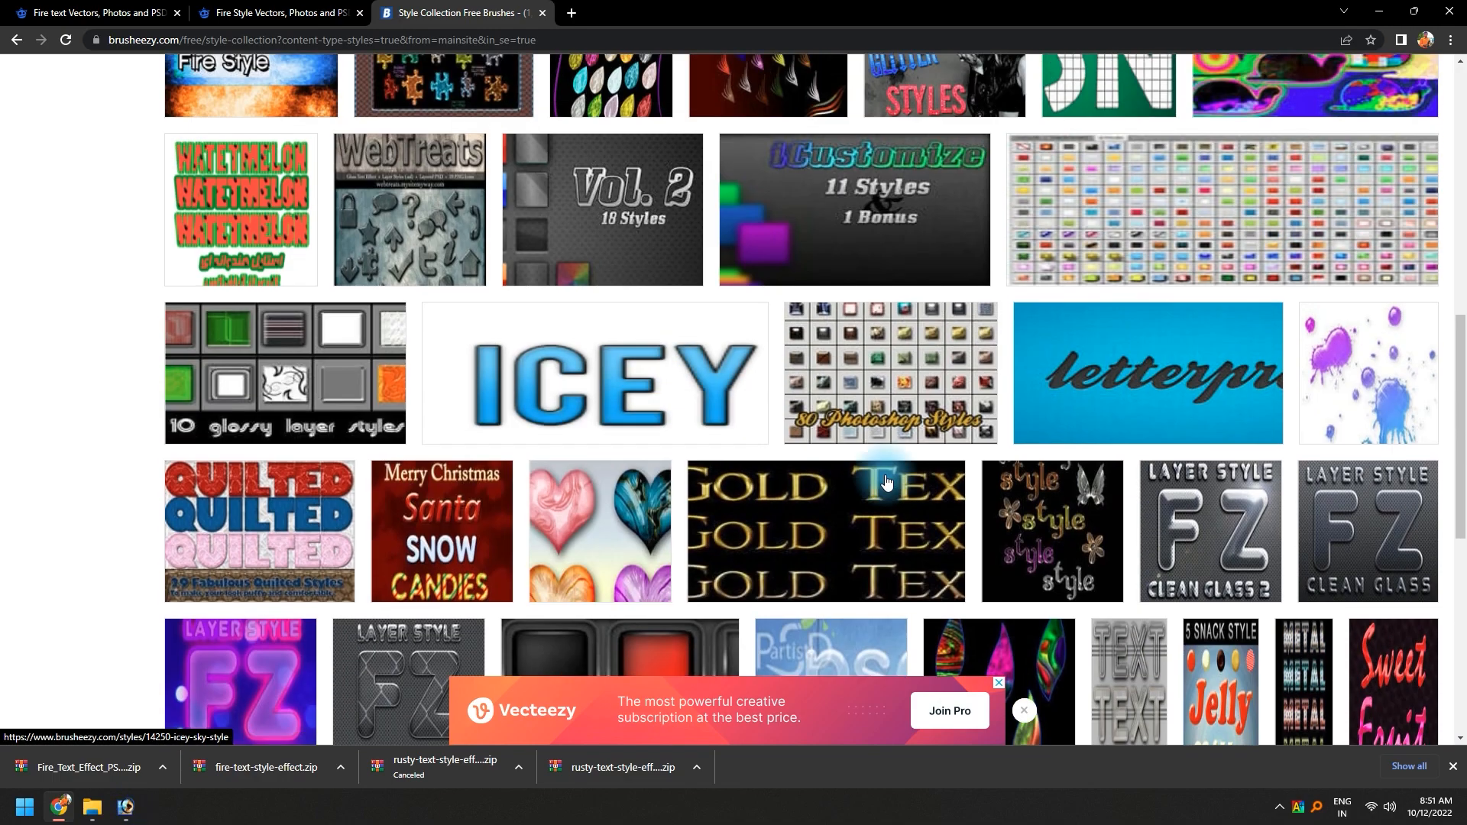
pyautogui.click(668, 387)
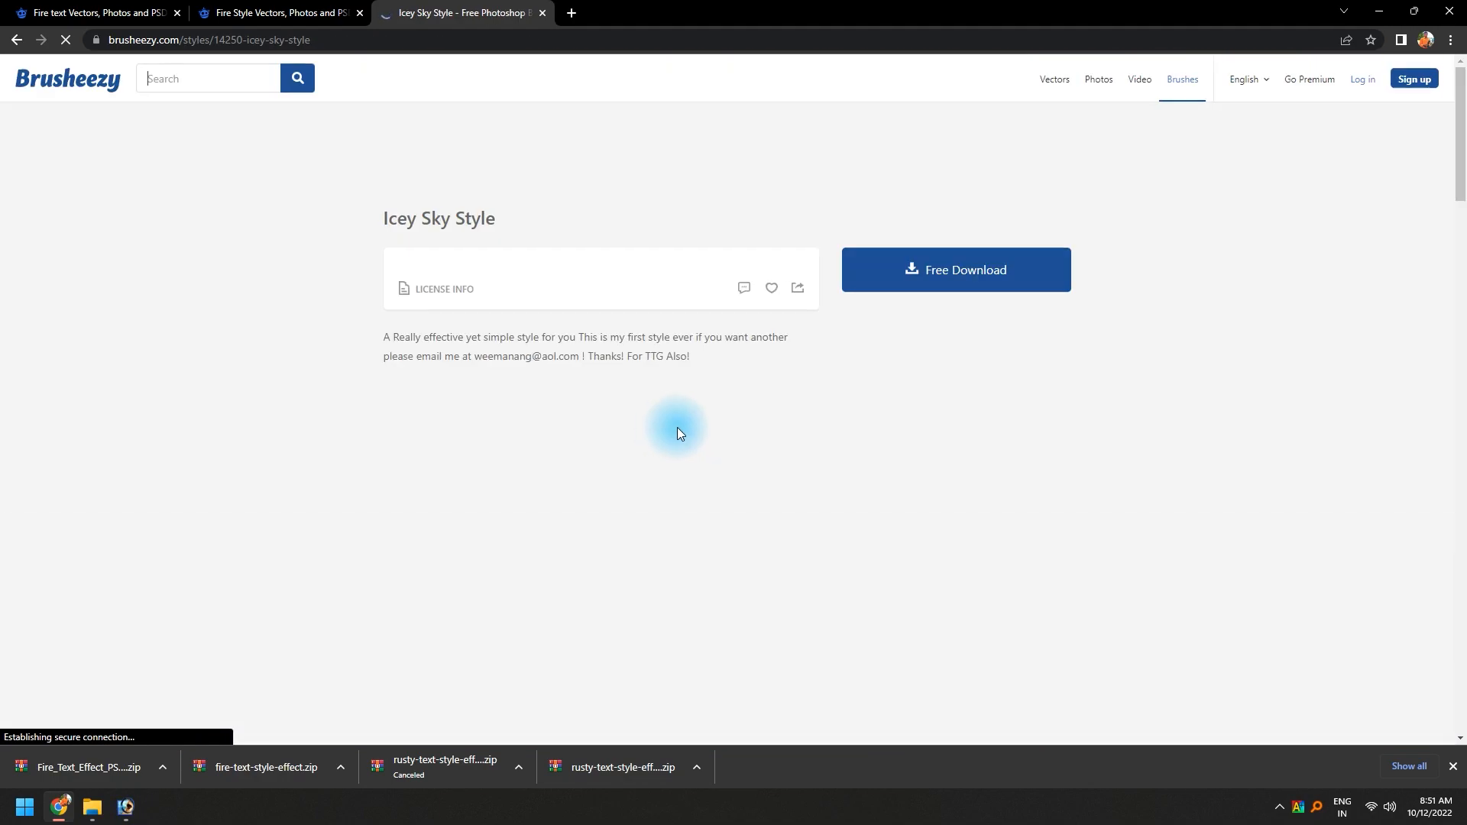
pyautogui.click(991, 279)
pyautogui.click(965, 416)
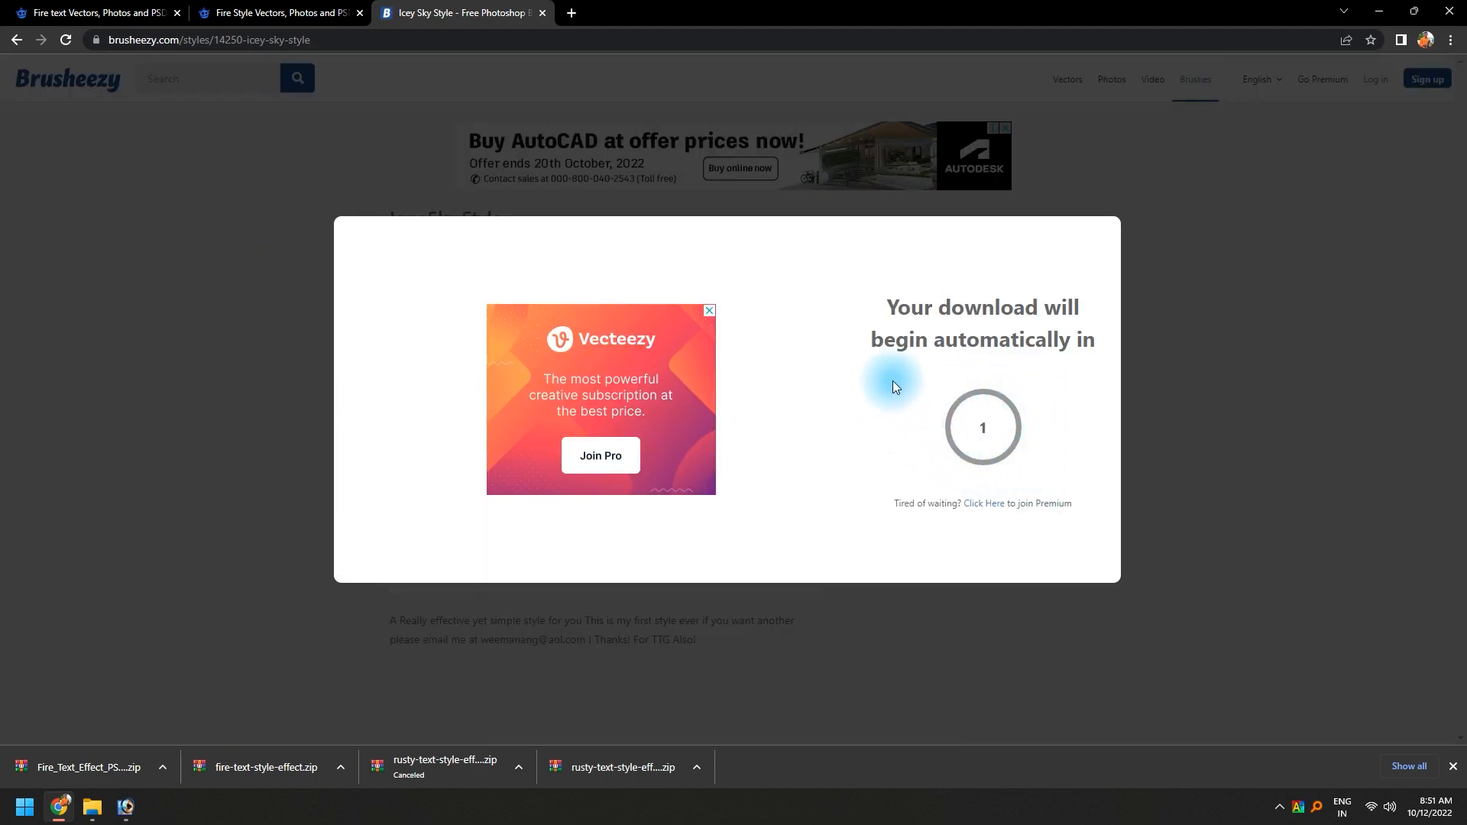
# - Switch to File Explorer, go up to the Downloads folder and extract the ICEYSKY archive into its own folder
pyautogui.hotkey('alt', 'Tab')
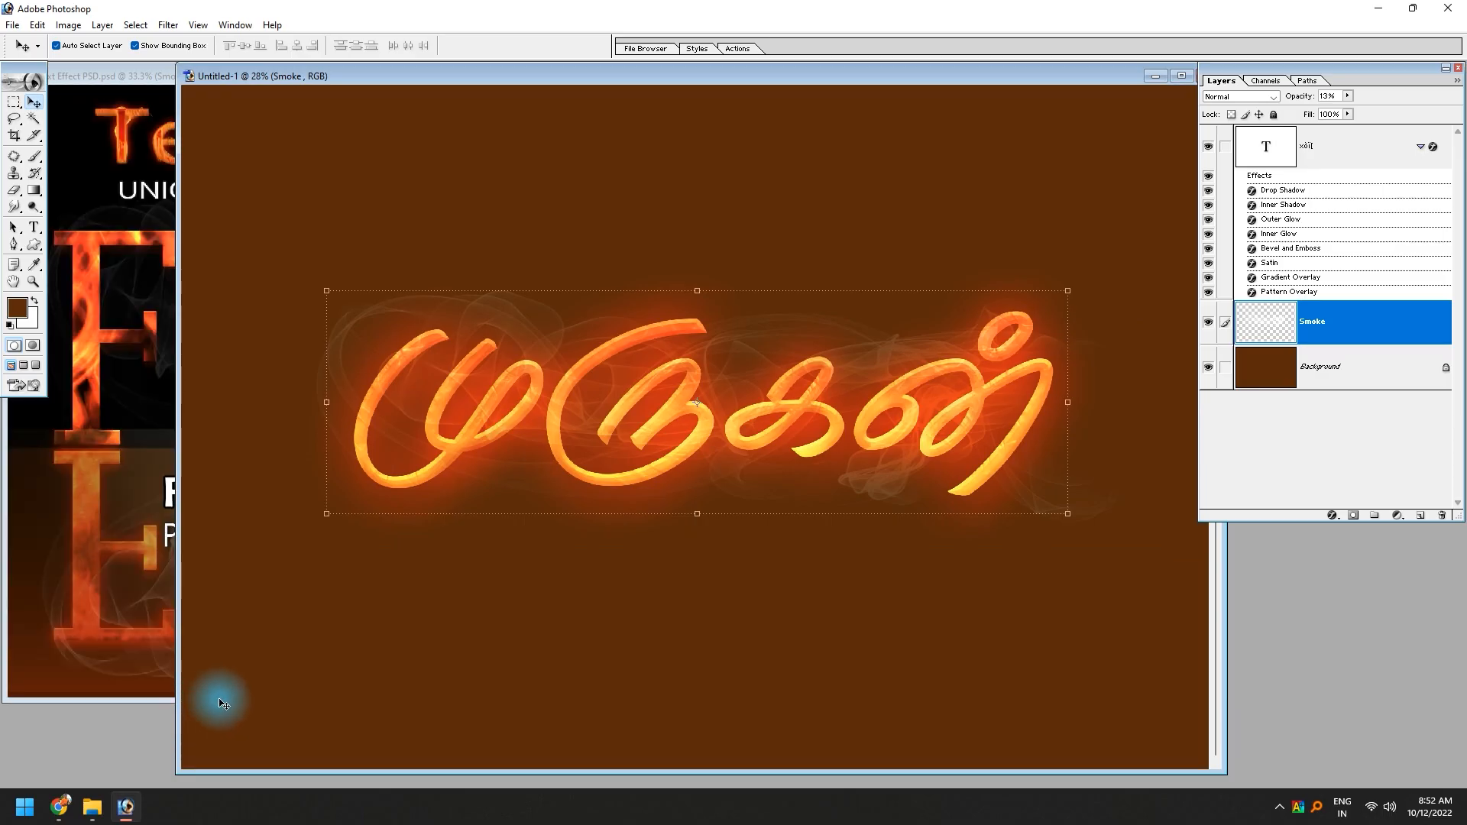
pyautogui.press('super')
pyautogui.hotkey('alt', 'Tab')
pyautogui.hotkey('alt', 'Tab')
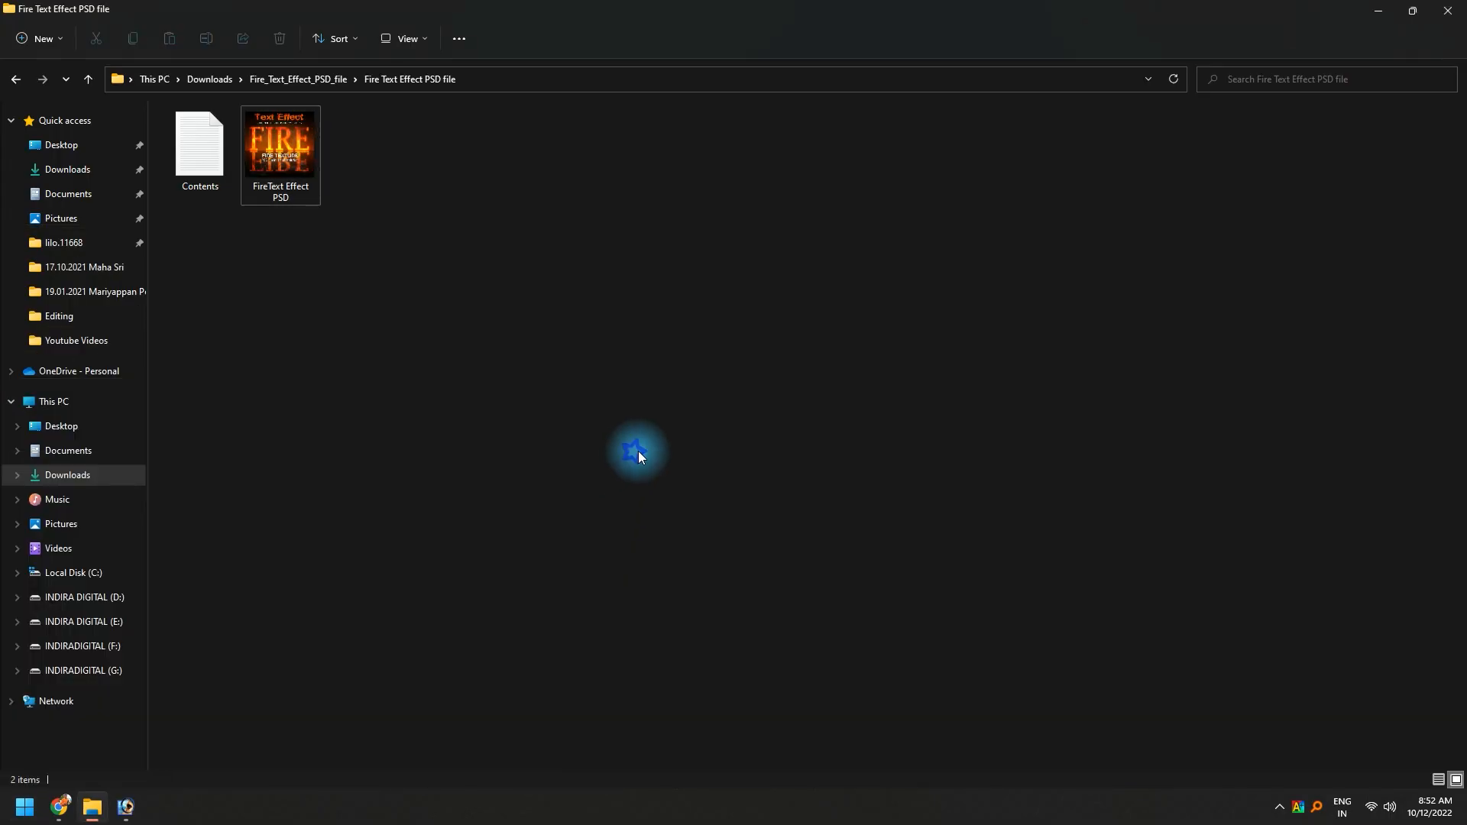
pyautogui.hotkey('alt', 'Up')
pyautogui.hotkey('alt', 'Up')
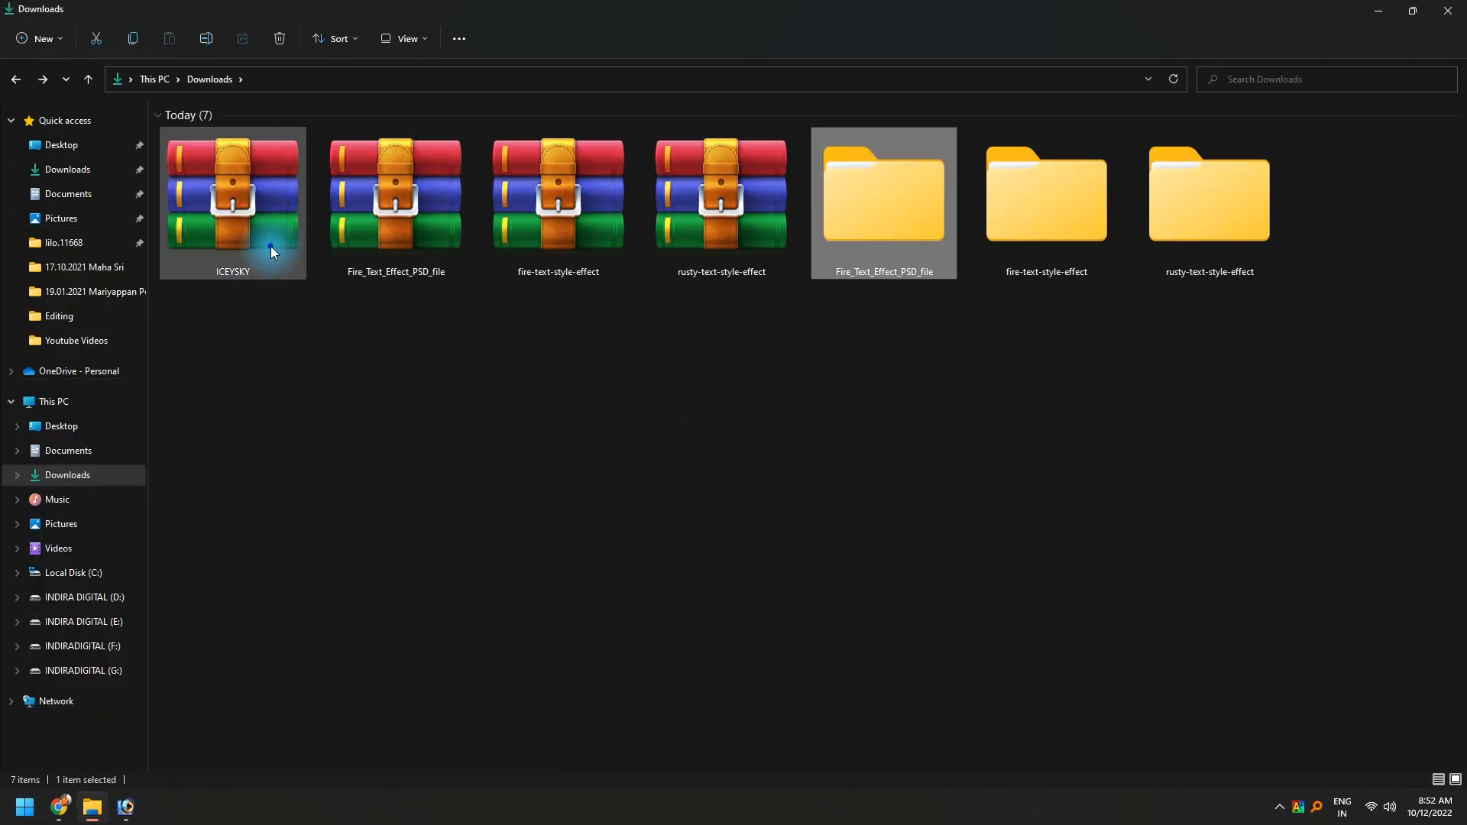
pyautogui.rightClick(271, 246)
pyautogui.click(346, 417)
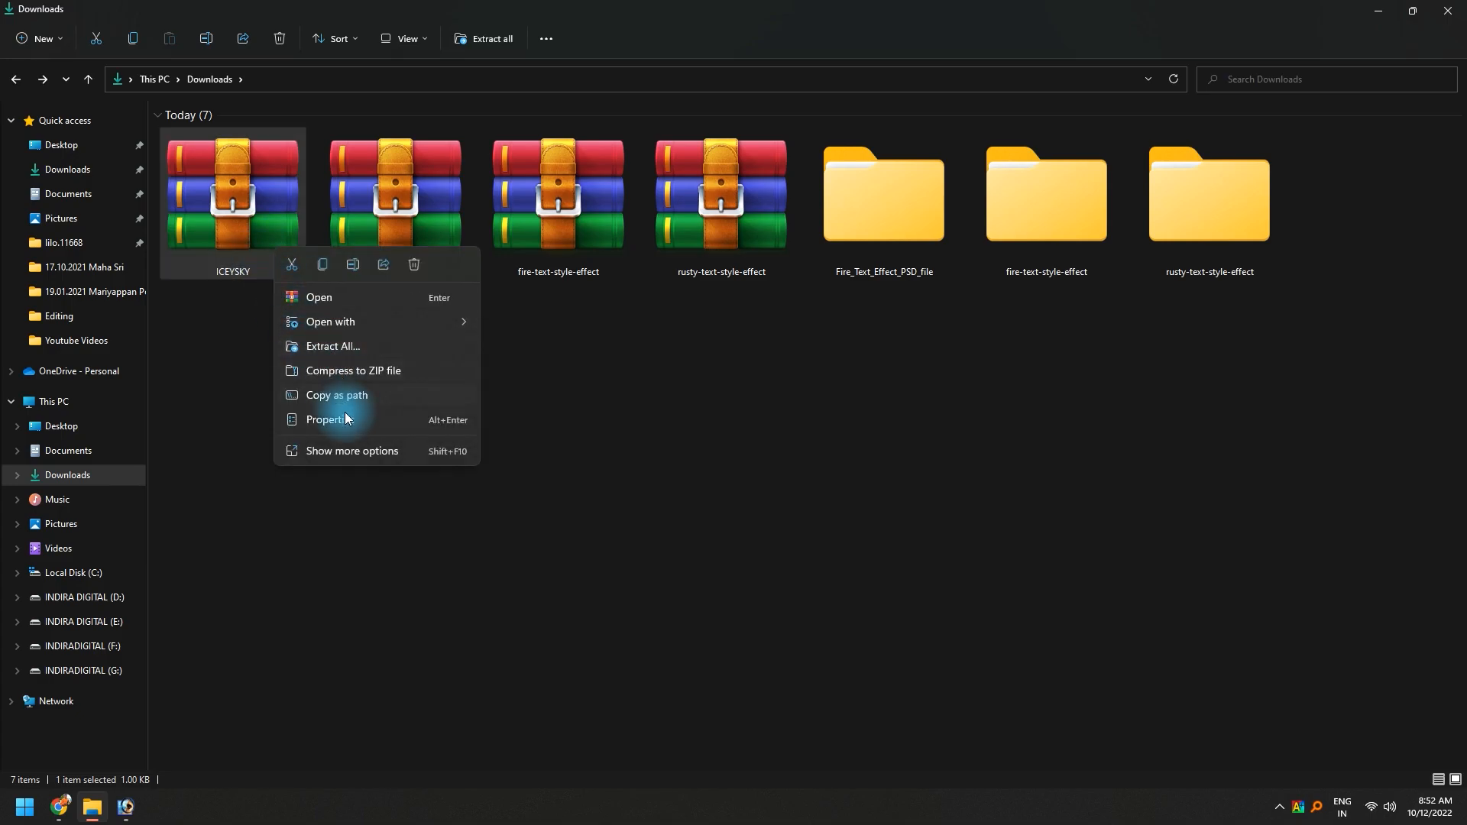
pyautogui.click(352, 454)
pyautogui.click(415, 128)
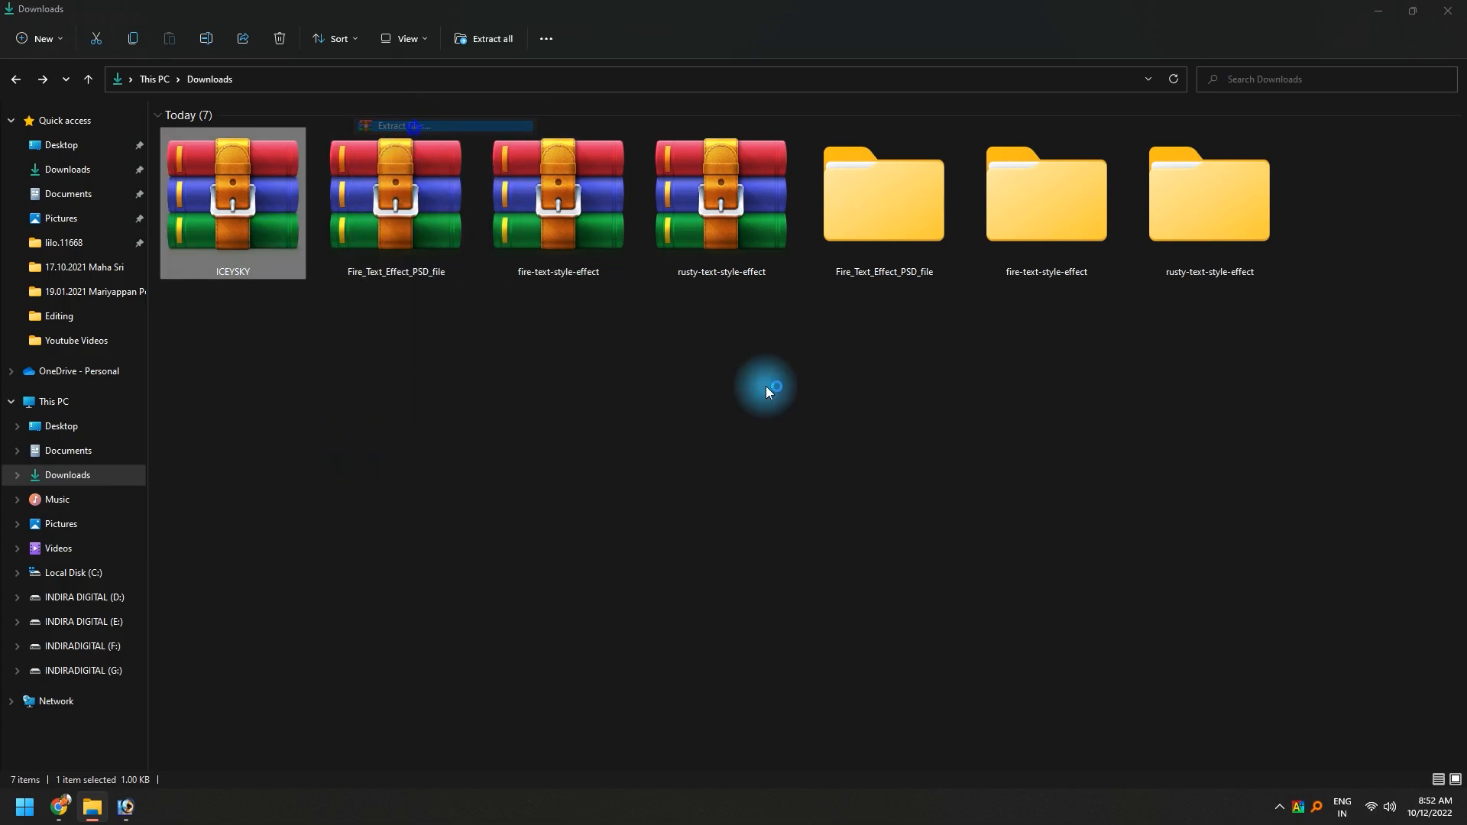
pyautogui.press('Escape')
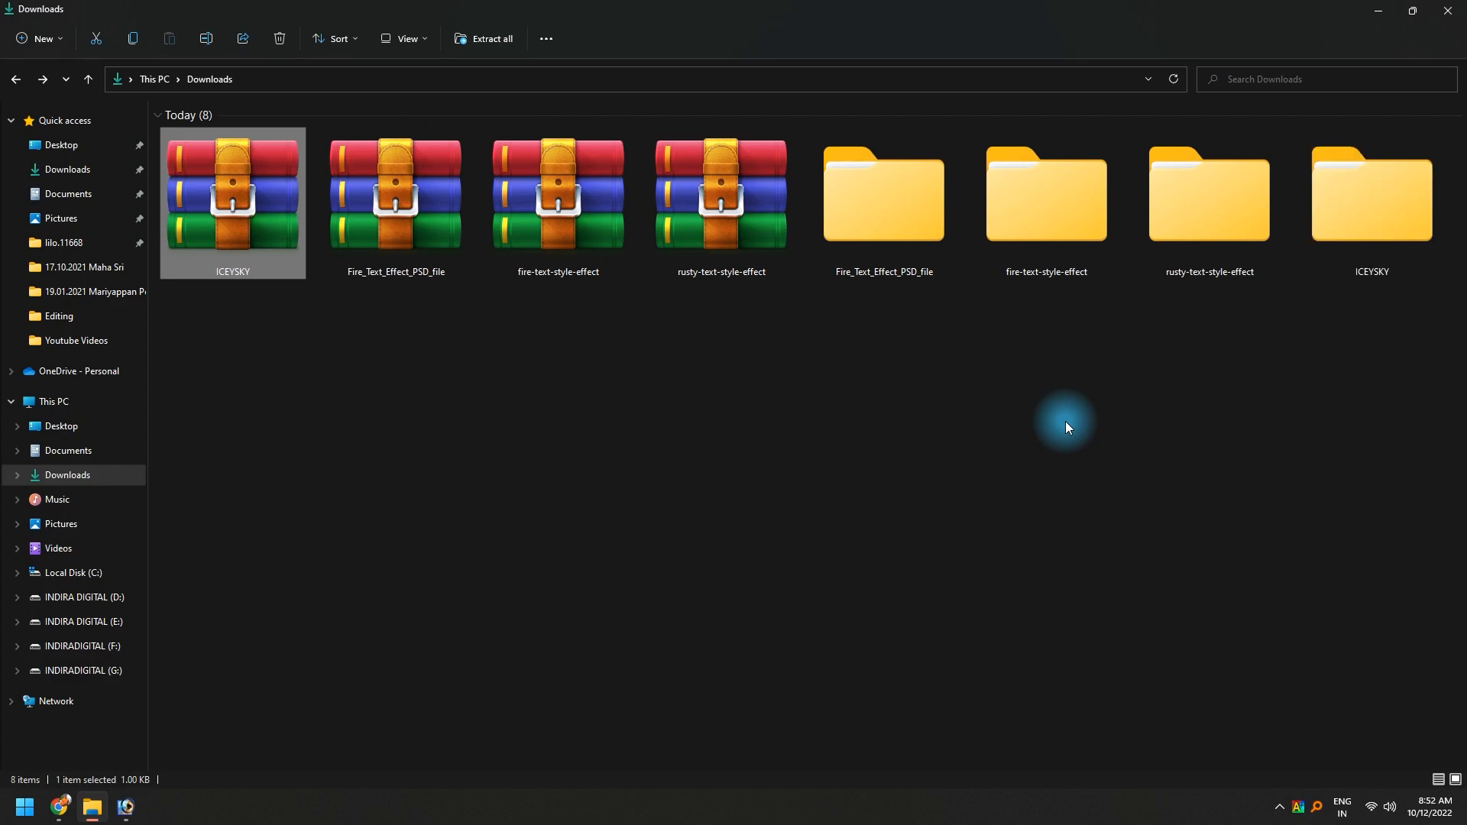
# - Load the style file from the extracted ICEYSKY folder into Photoshop and display the available styles
pyautogui.doubleClick(1379, 205)
pyautogui.rightClick(400, 222)
pyautogui.click(622, 238)
pyautogui.moveTo(314, 239); pyautogui.dragTo(869, 94)
pyautogui.hotkey('alt', 'Tab')
pyautogui.press('Tab')
pyautogui.hotkey('shift', 'Tab')
pyautogui.press('Tab')
pyautogui.press('Tab')
pyautogui.press('Tab')
pyautogui.moveTo(690, 60); pyautogui.dragTo(691, 54)
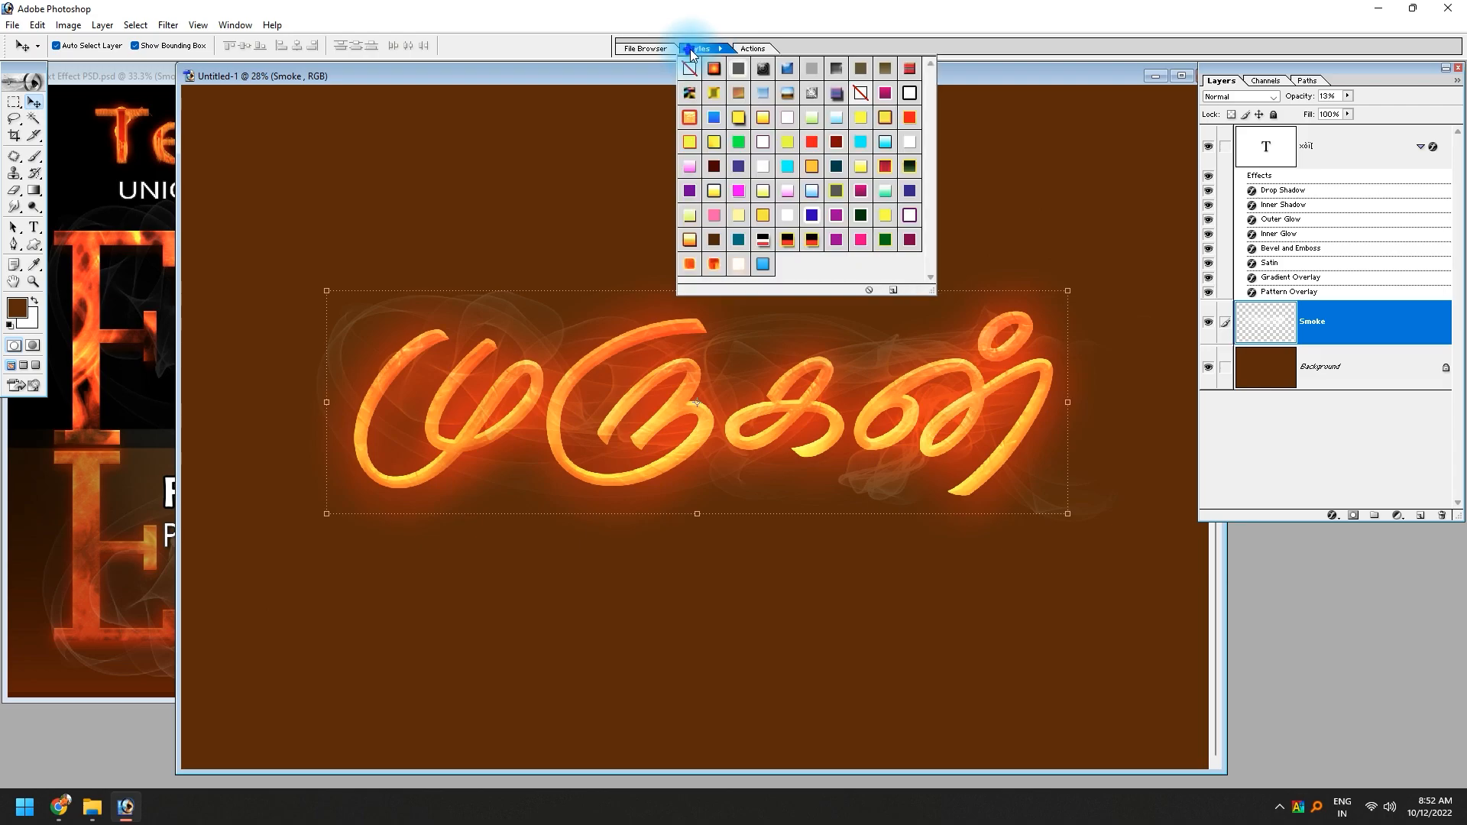
# - Apply the blue Icey style to the Smoke layer and hide that layer
pyautogui.click(763, 269)
pyautogui.rightClick(763, 267)
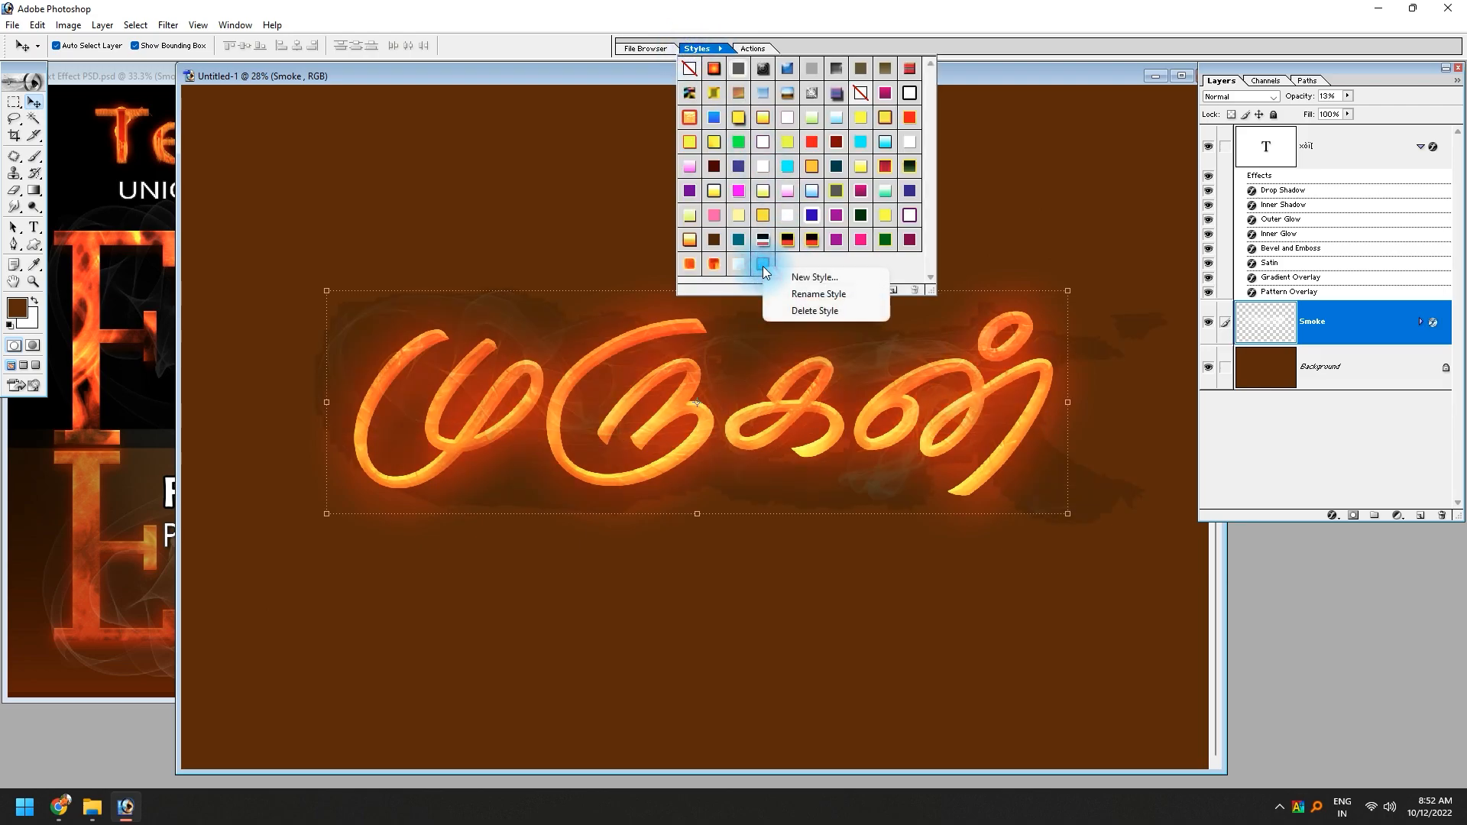
pyautogui.click(806, 310)
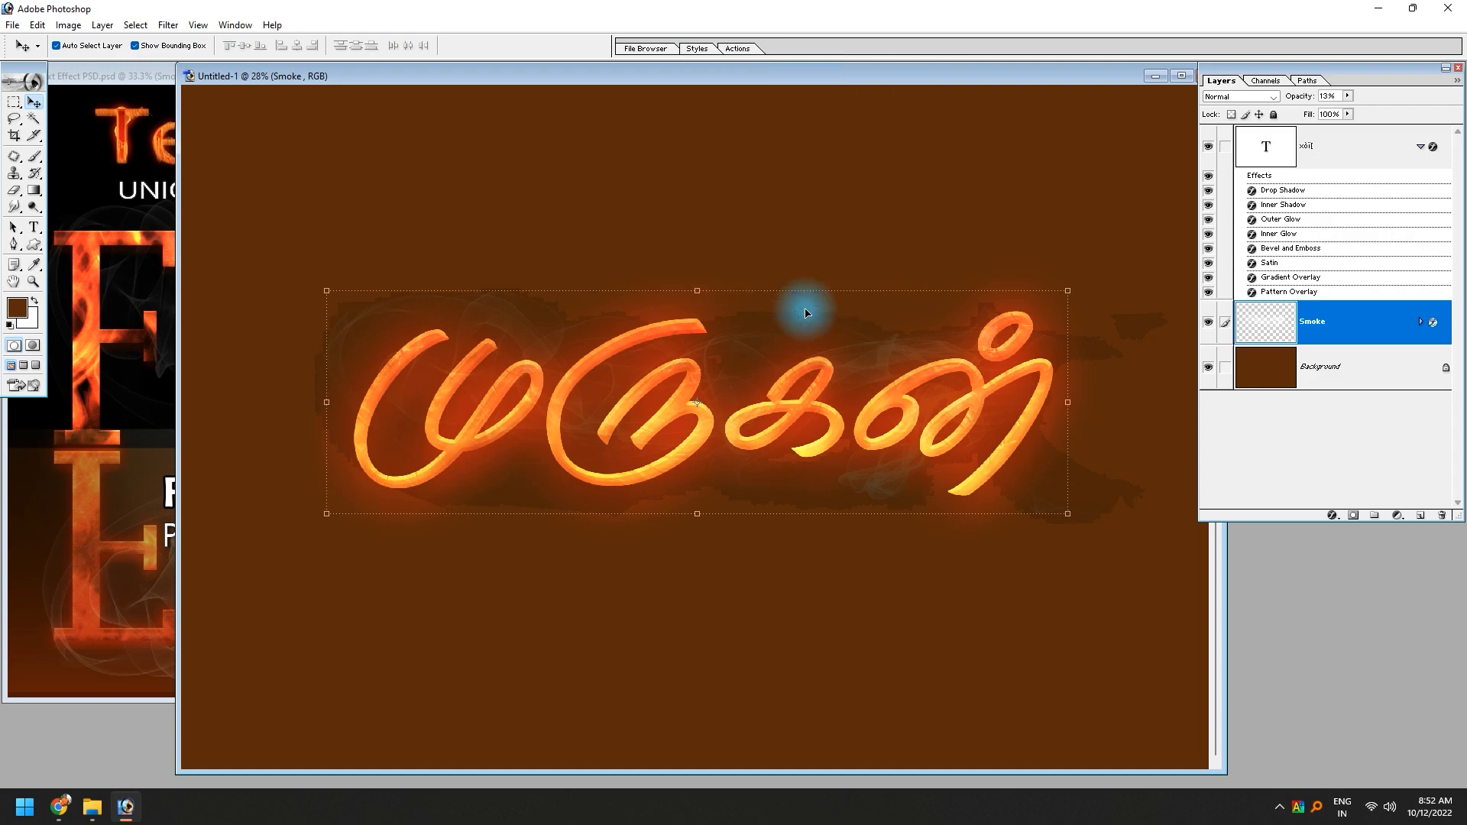
pyautogui.click(694, 47)
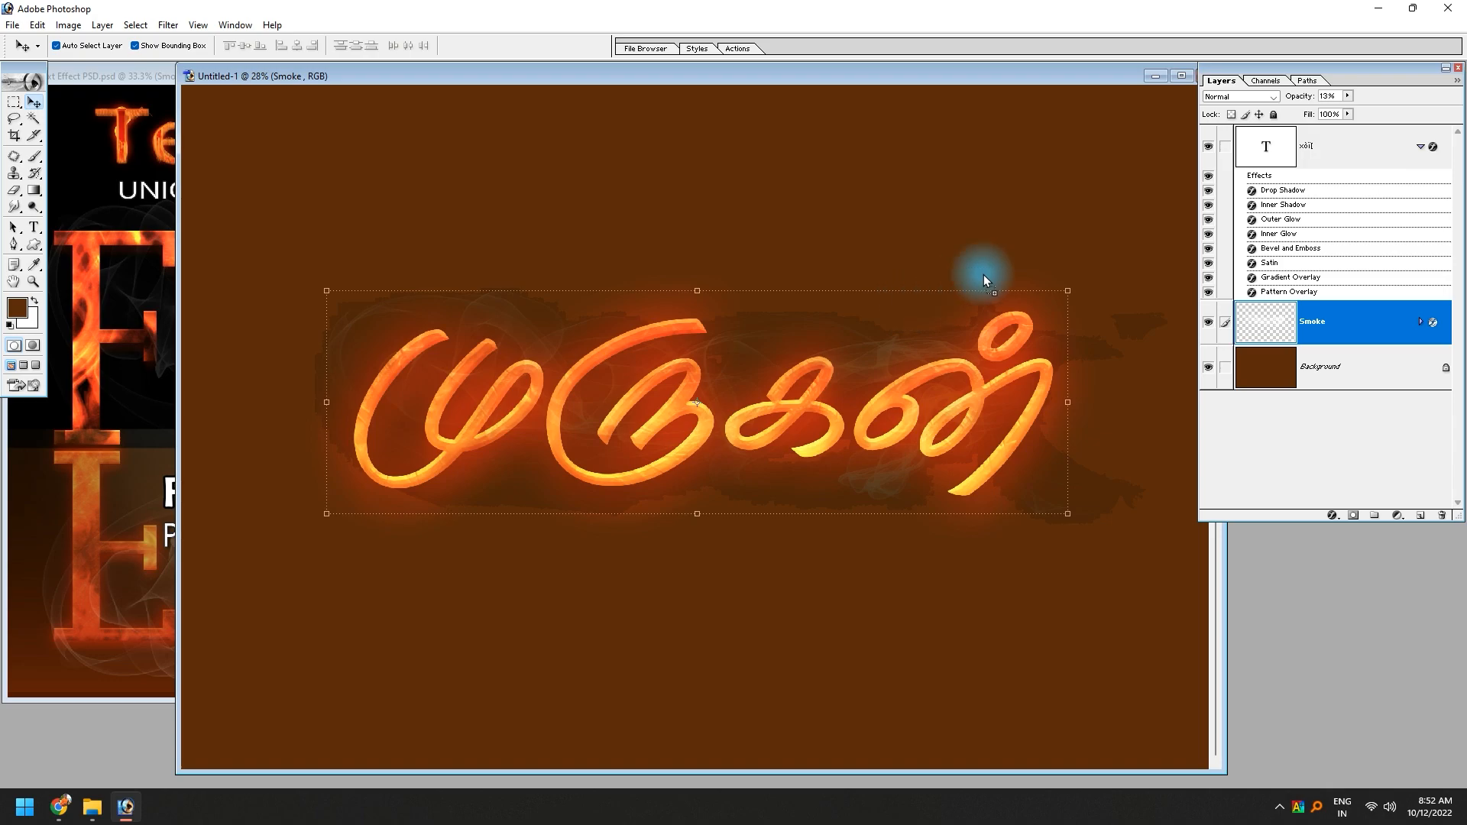
pyautogui.click(701, 48)
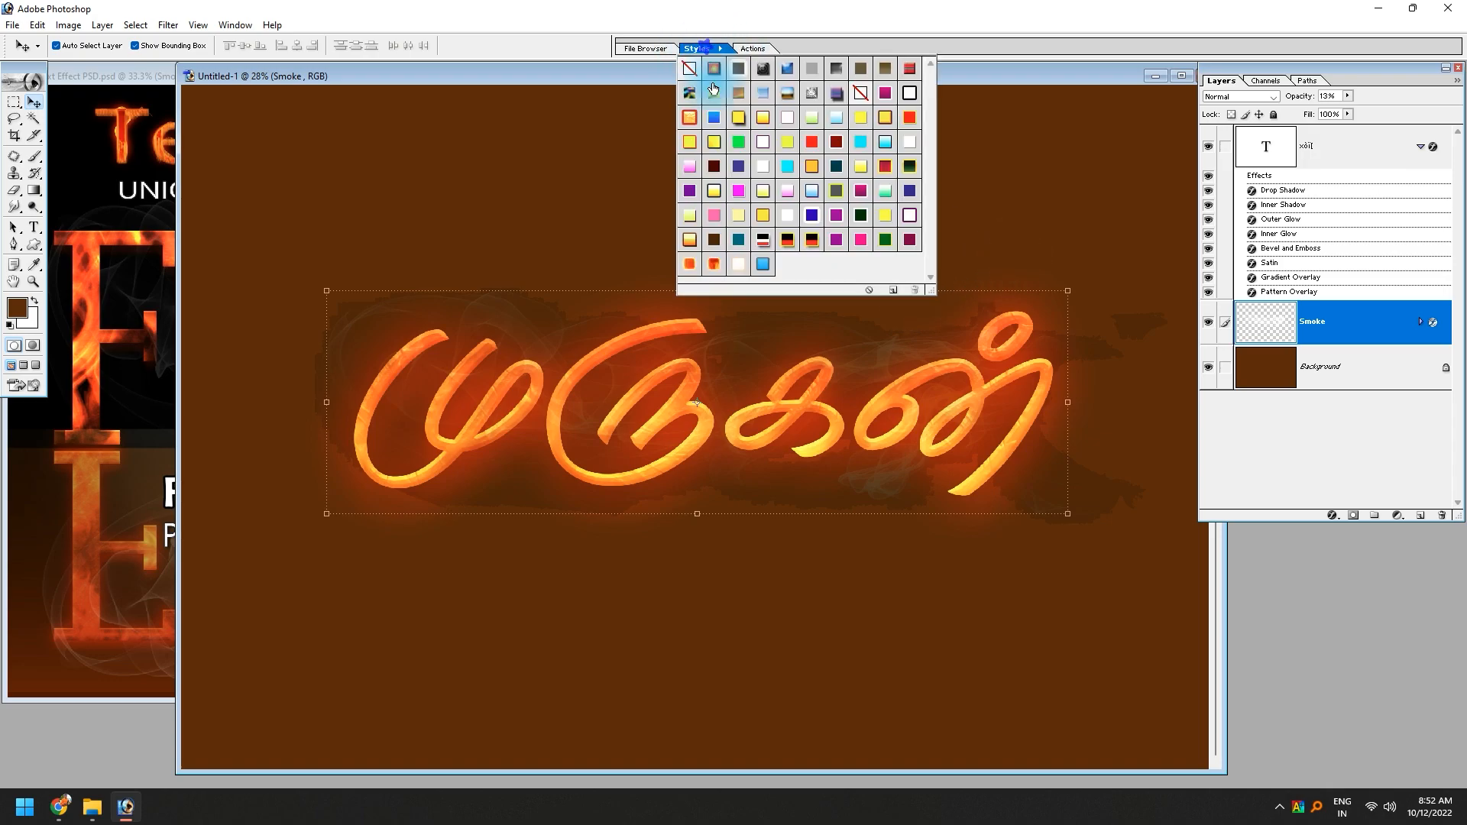
pyautogui.moveTo(769, 276); pyautogui.dragTo(1296, 333)
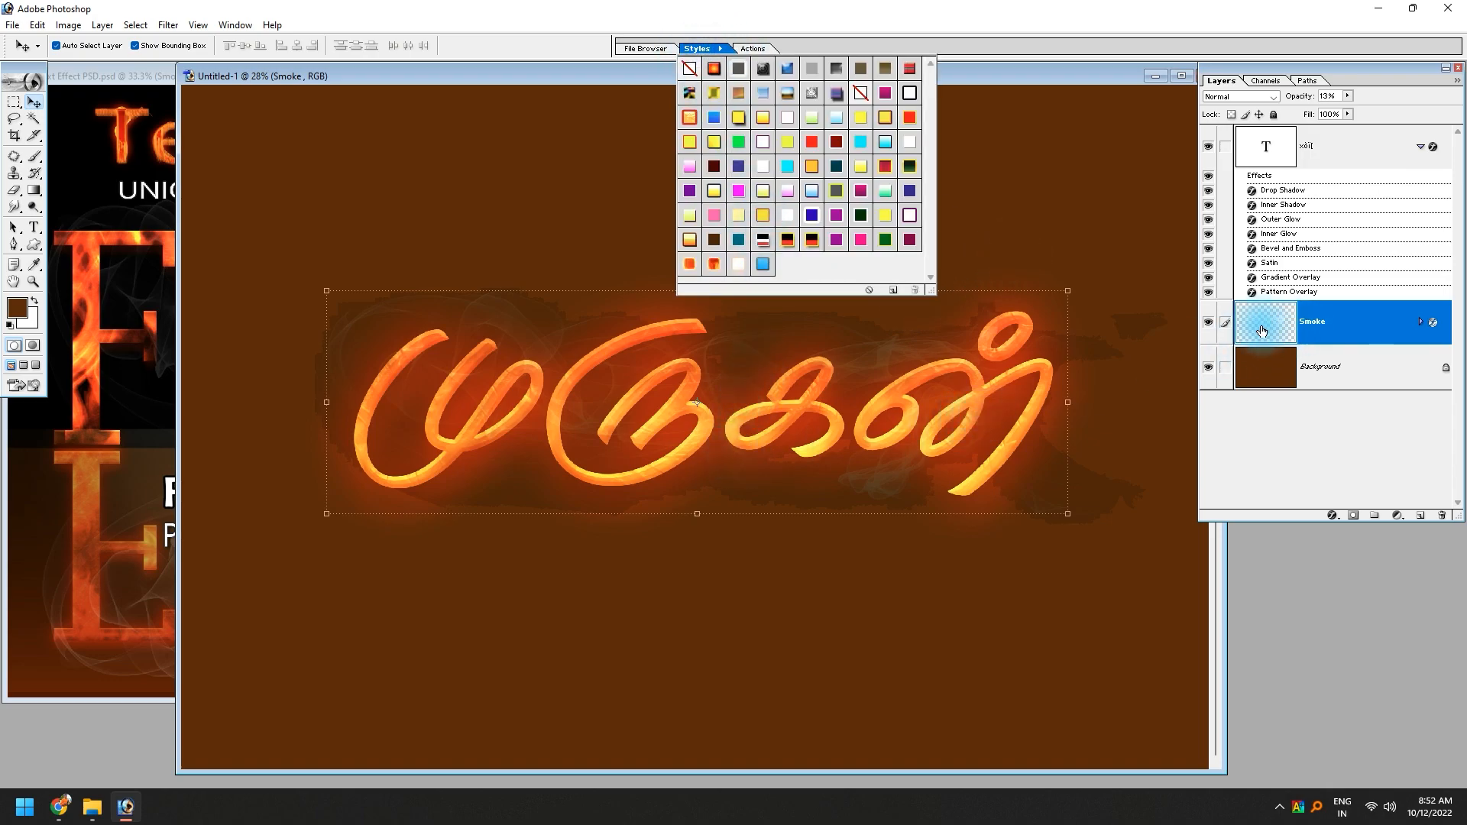
pyautogui.click(1214, 324)
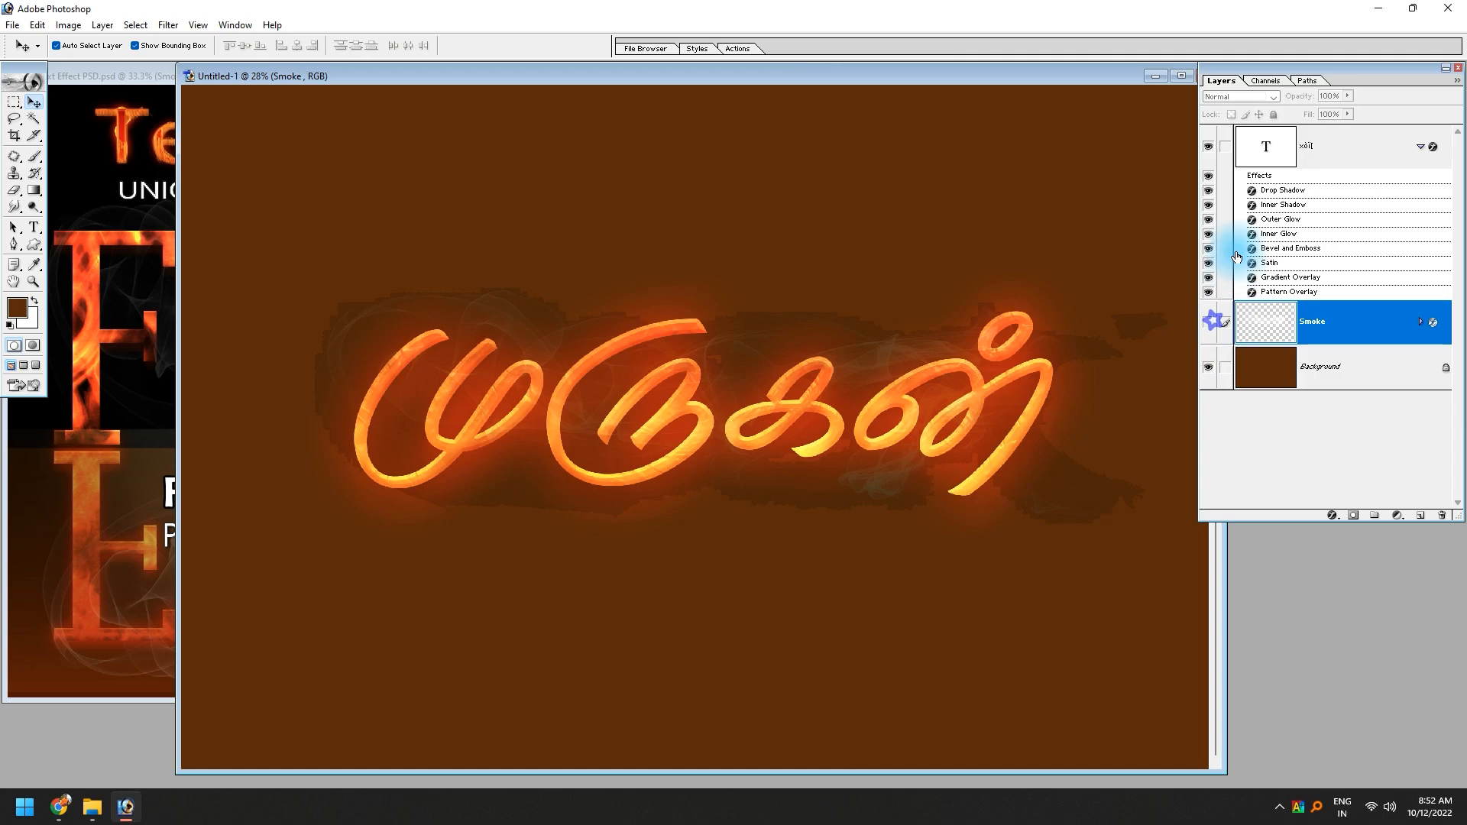
# - Apply the blue Icey style to the Tamil text layer in place of the fire effects
pyautogui.click(1307, 155)
pyautogui.click(697, 49)
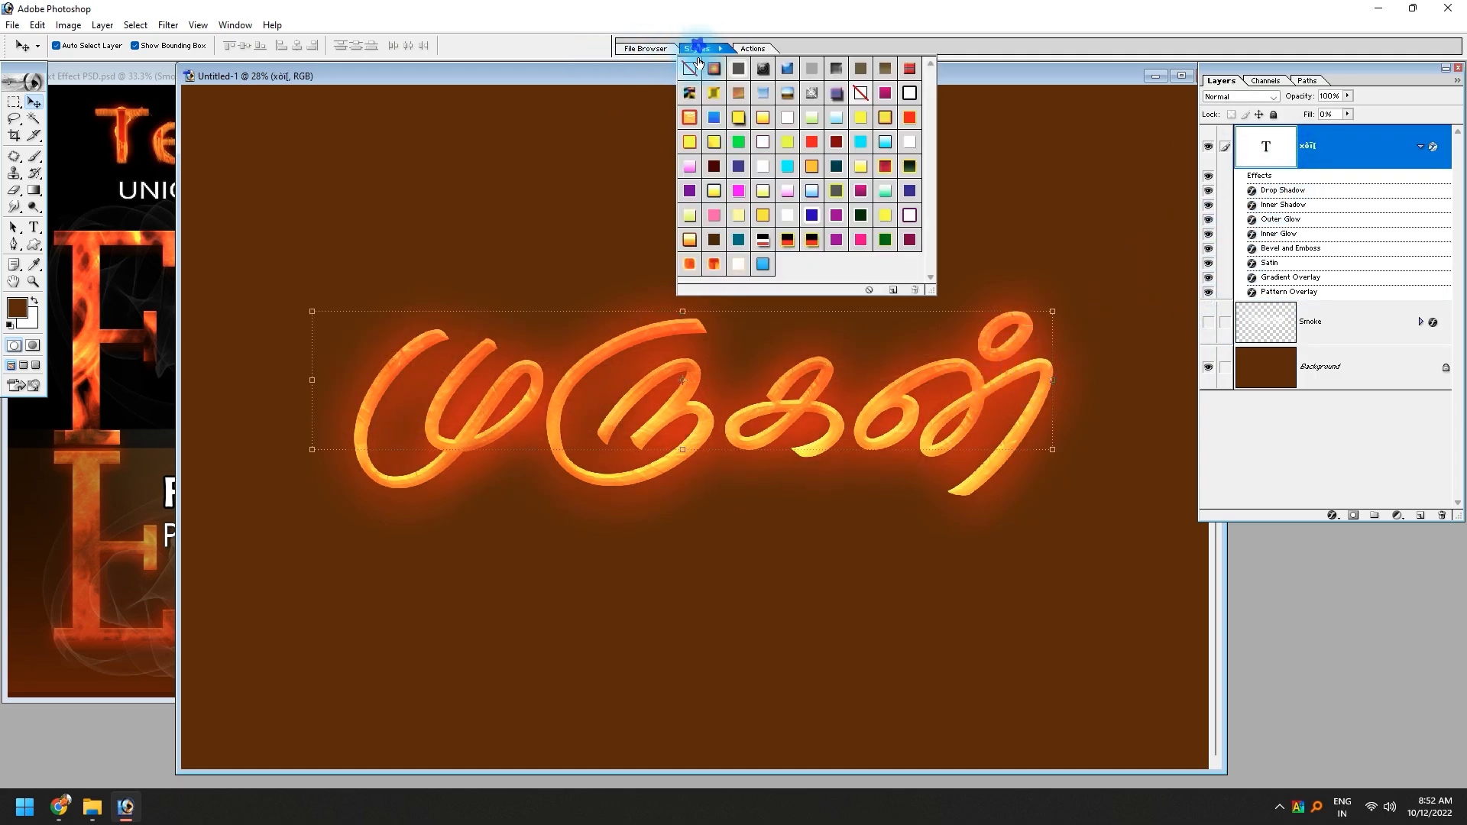
pyautogui.click(763, 264)
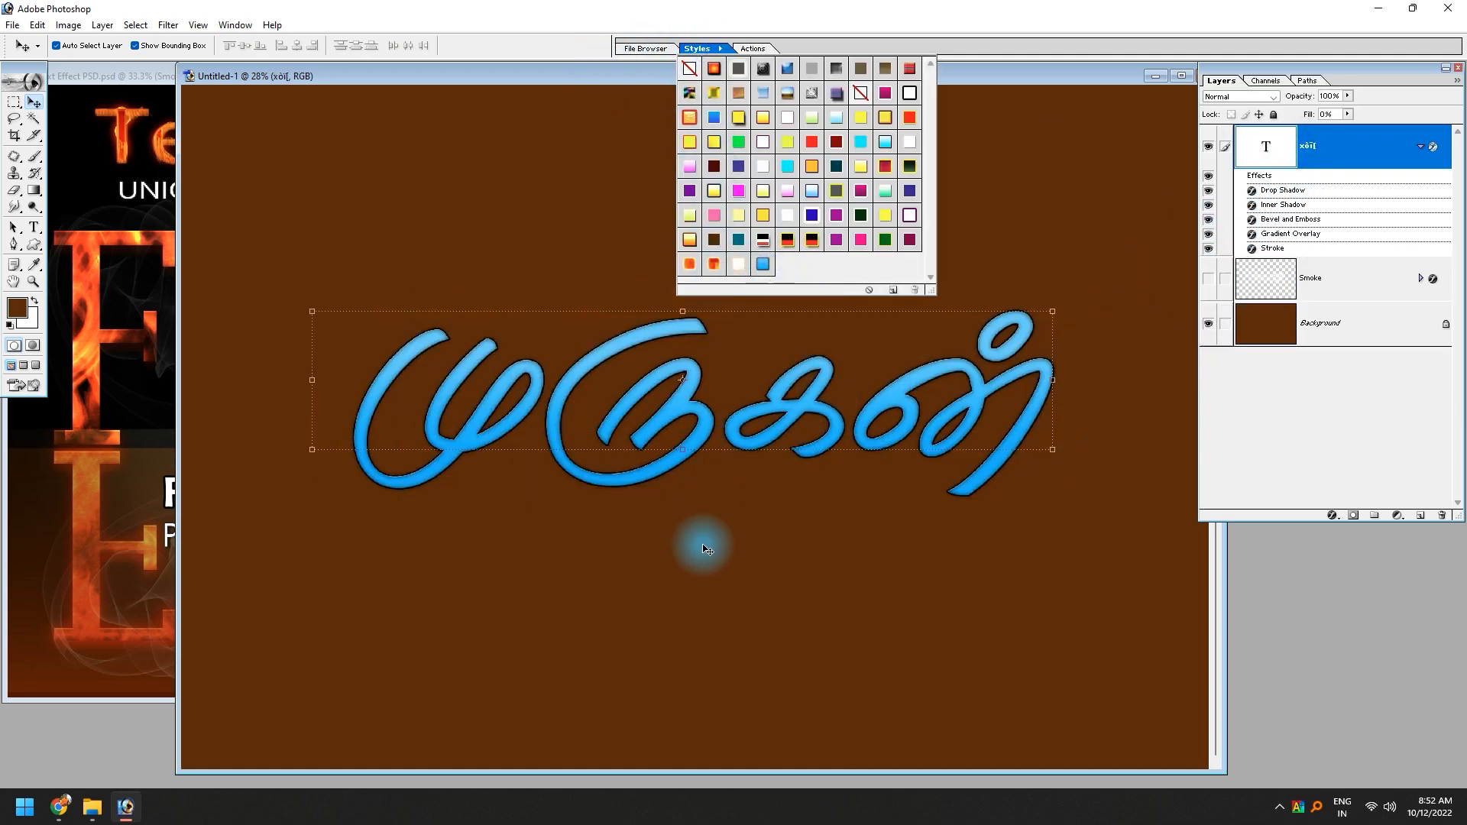
# - Switch to Chrome, close the Icey Sky Style download notice and return to Photoshop
pyautogui.hotkey('alt', 'Tab')
pyautogui.click(1027, 380)
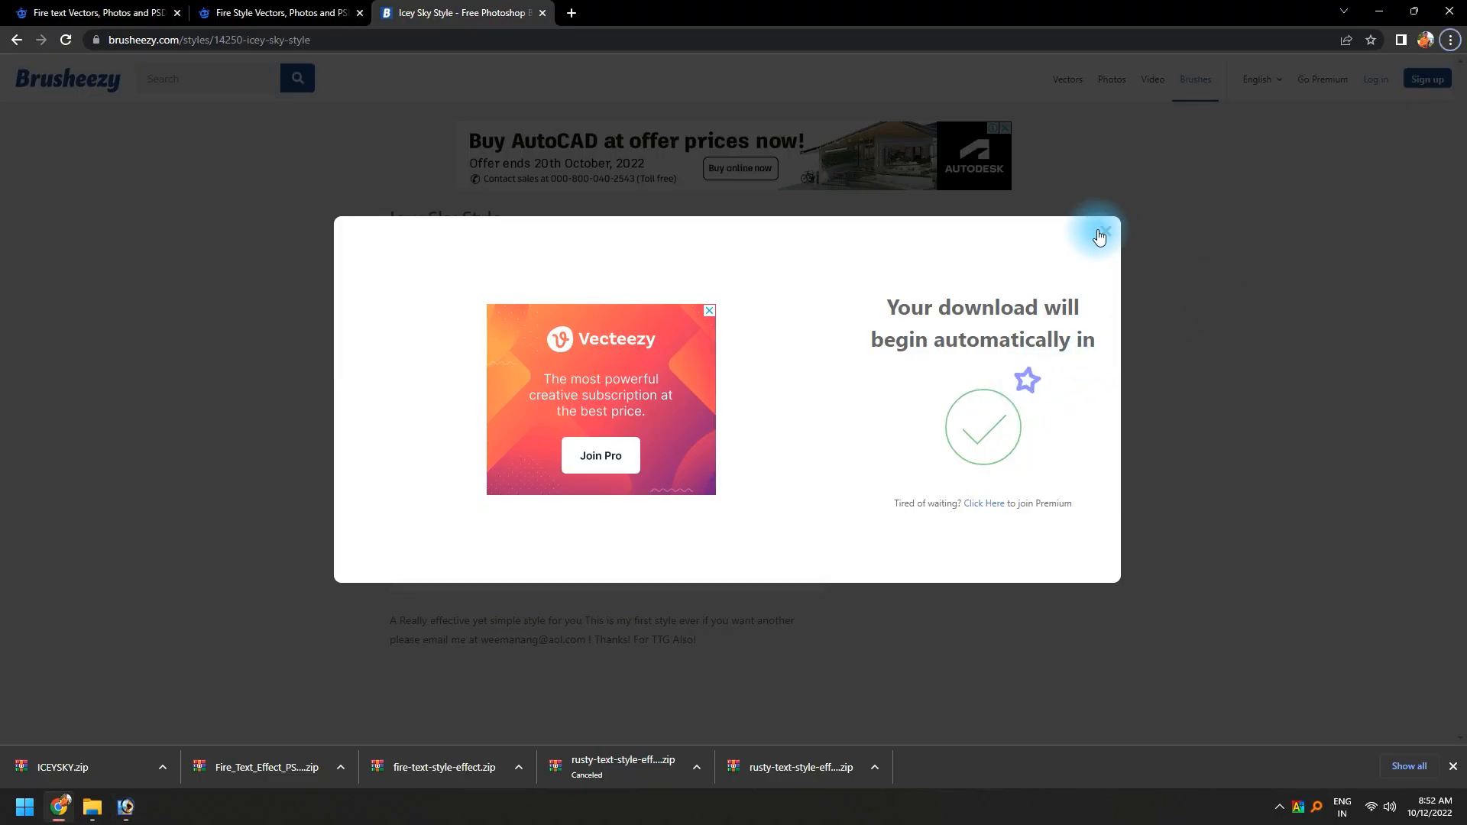
pyautogui.click(1106, 233)
pyautogui.hotkey('alt', 'Tab')
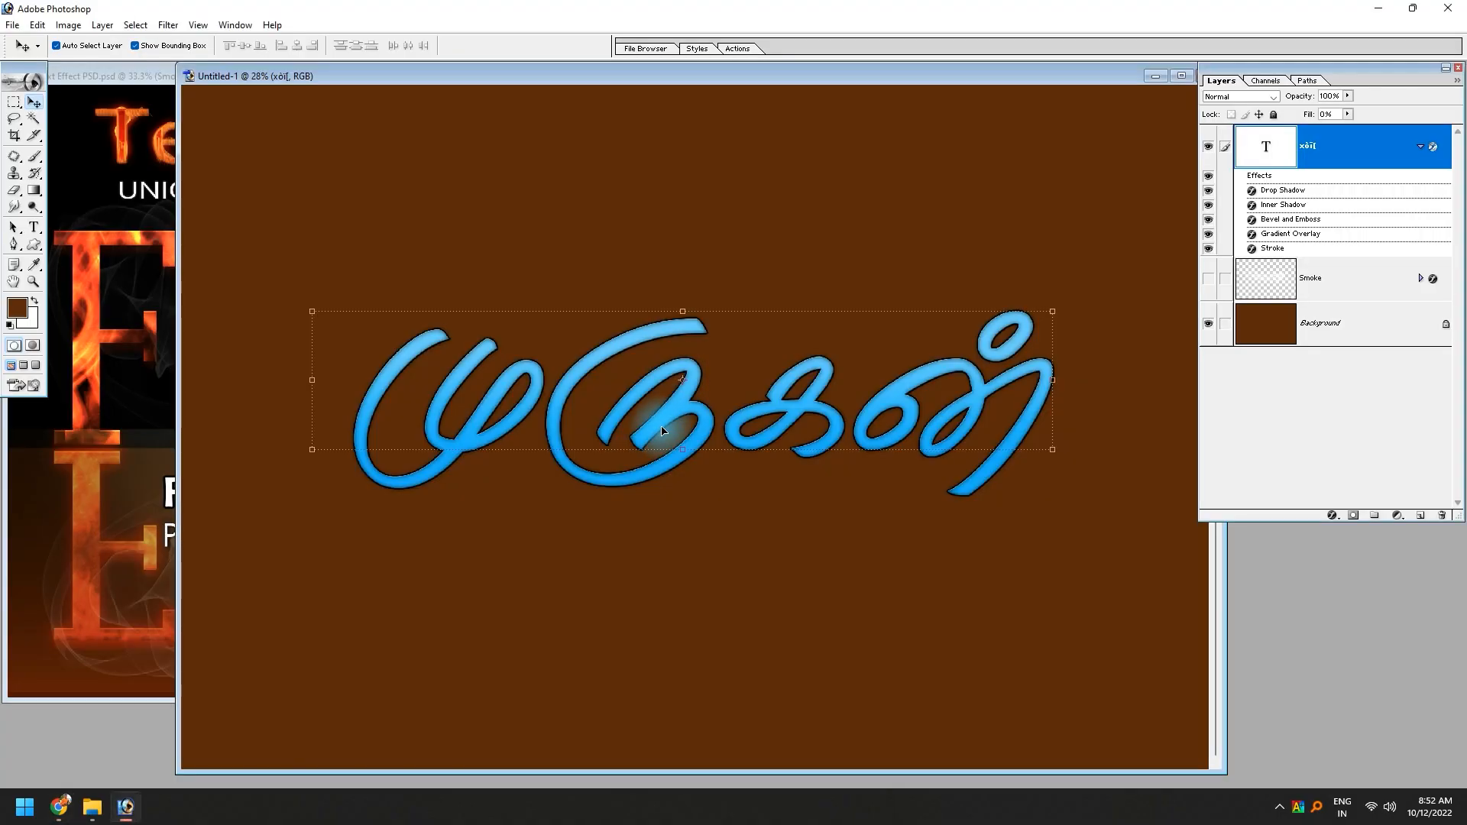
# - Thicken the black Stroke effect on the Tamil text and change its font to SR-Tamil100
pyautogui.doubleClick(1275, 248)
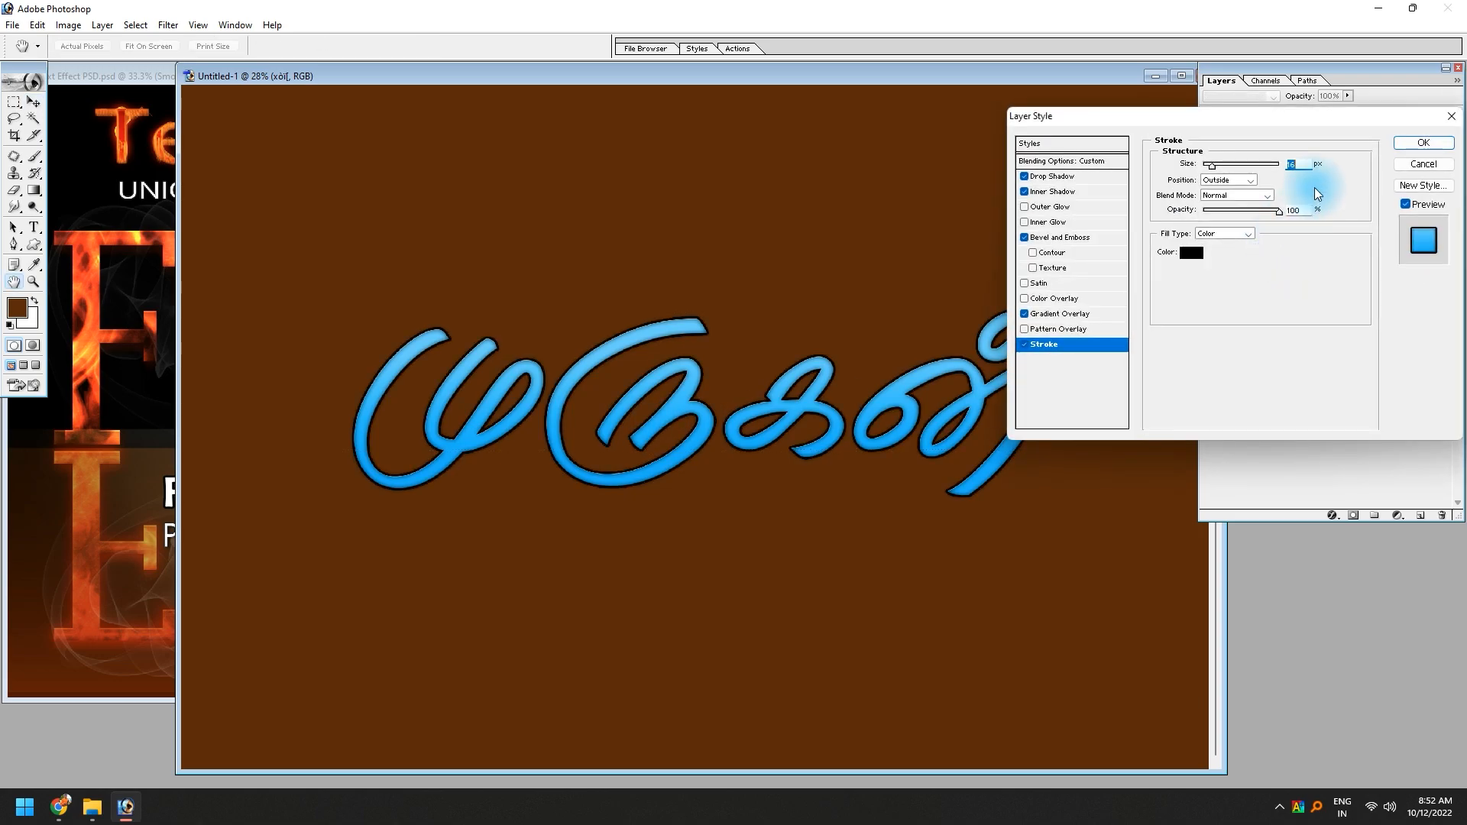
pyautogui.press('Return')
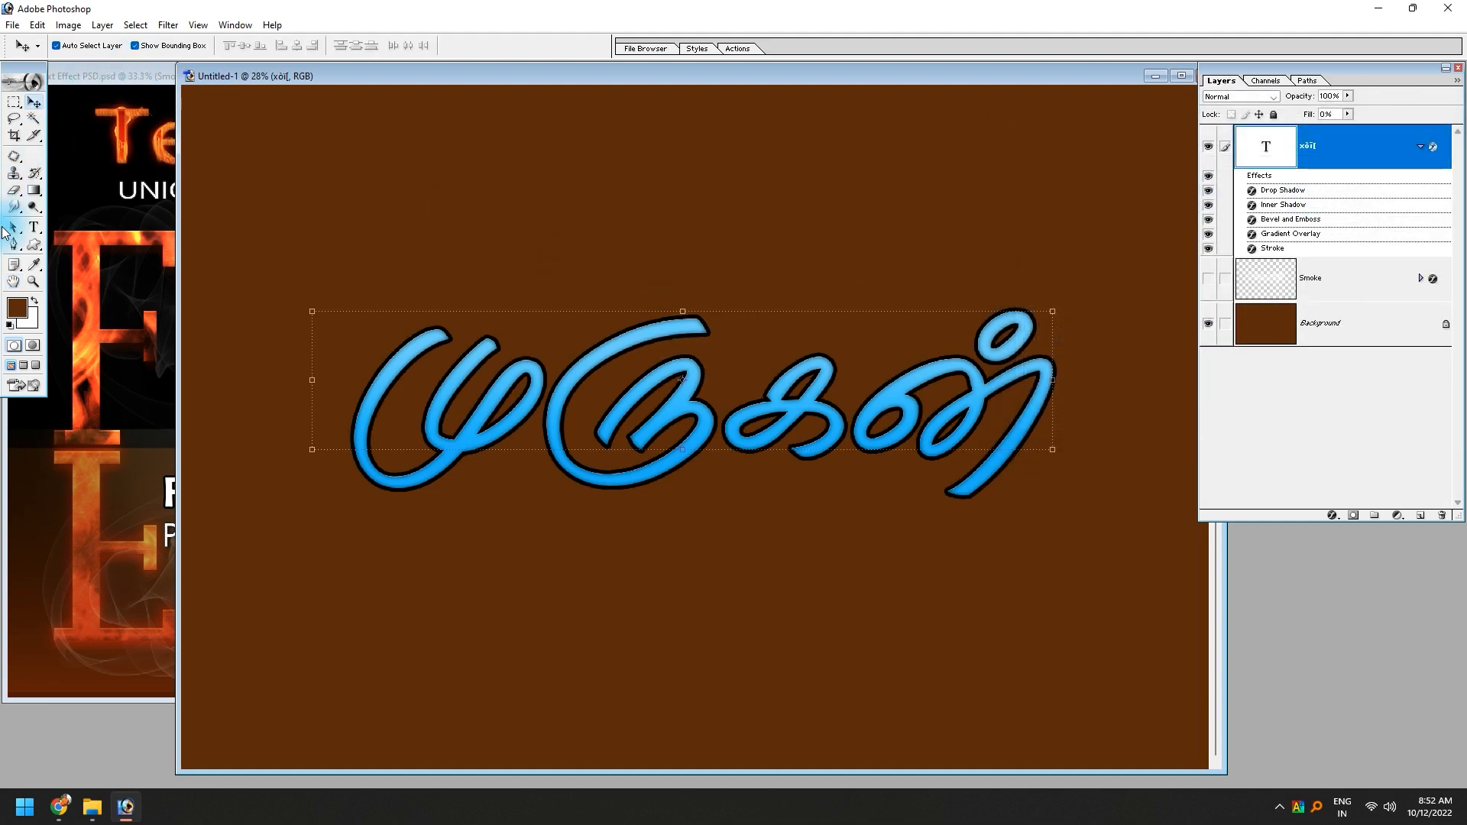
pyautogui.click(29, 228)
pyautogui.click(632, 422)
pyautogui.hotkey('ctrl', 'a')
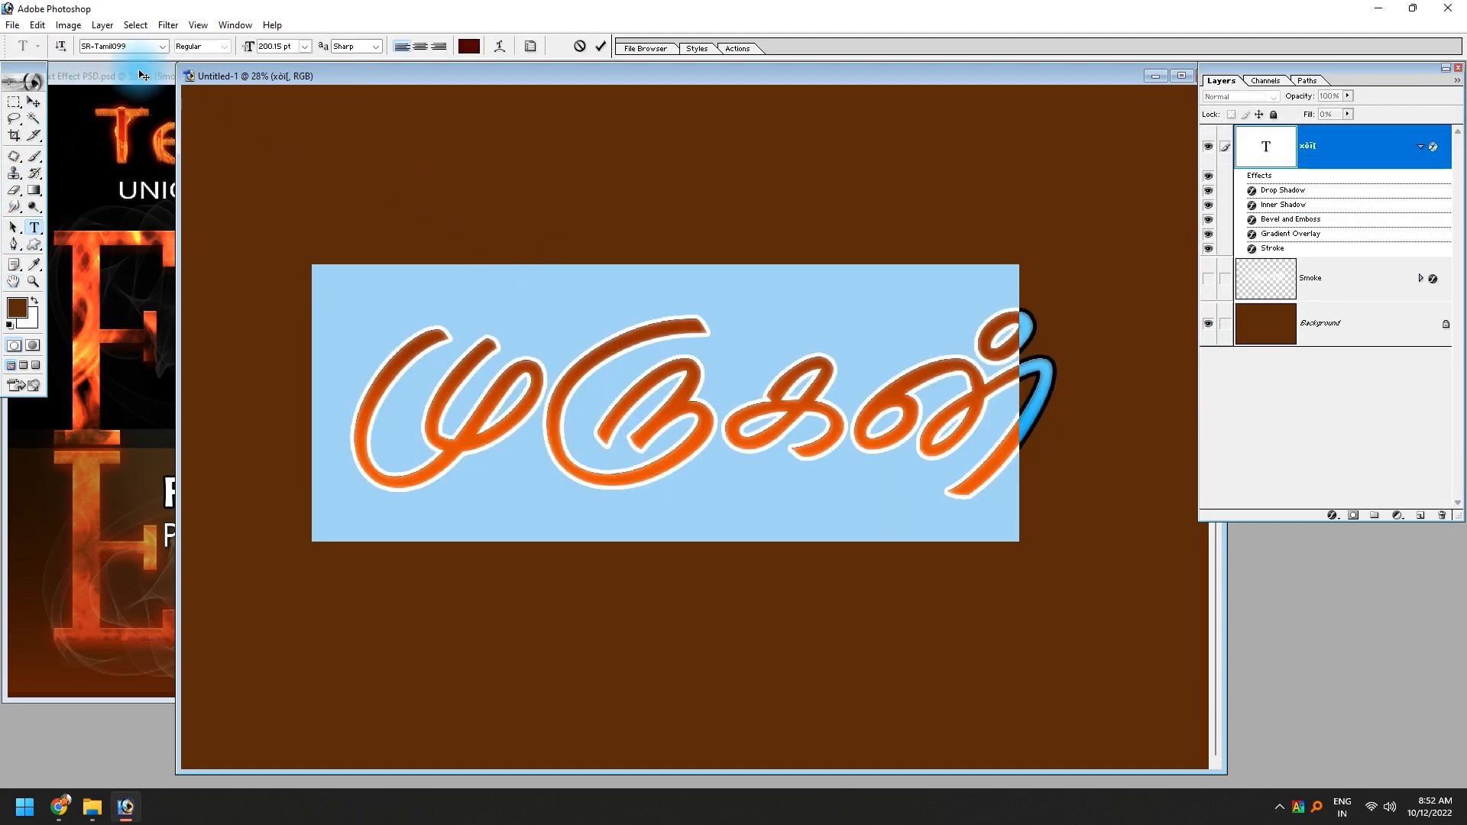
pyautogui.click(125, 58)
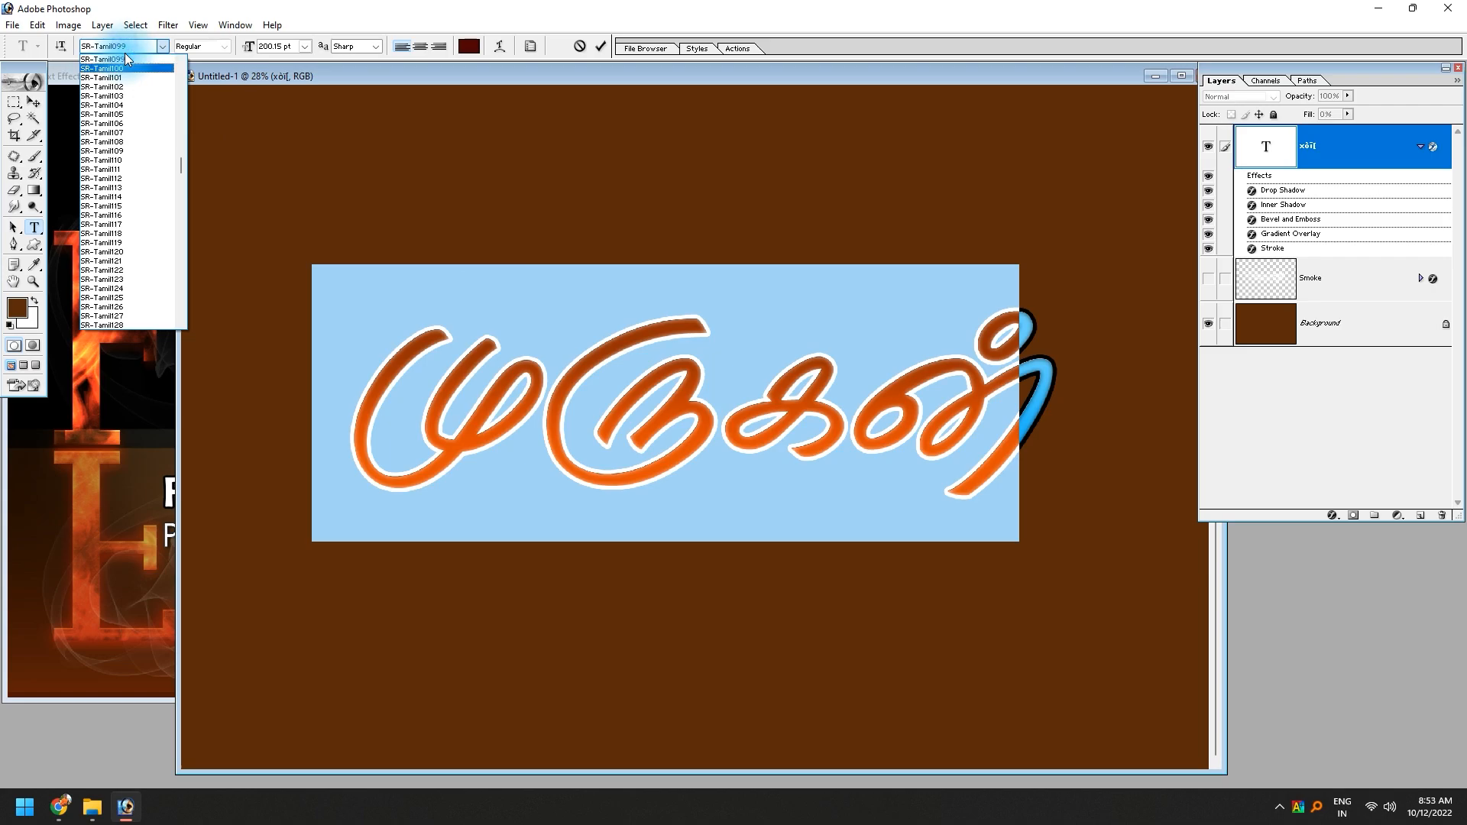
pyautogui.press('Return')
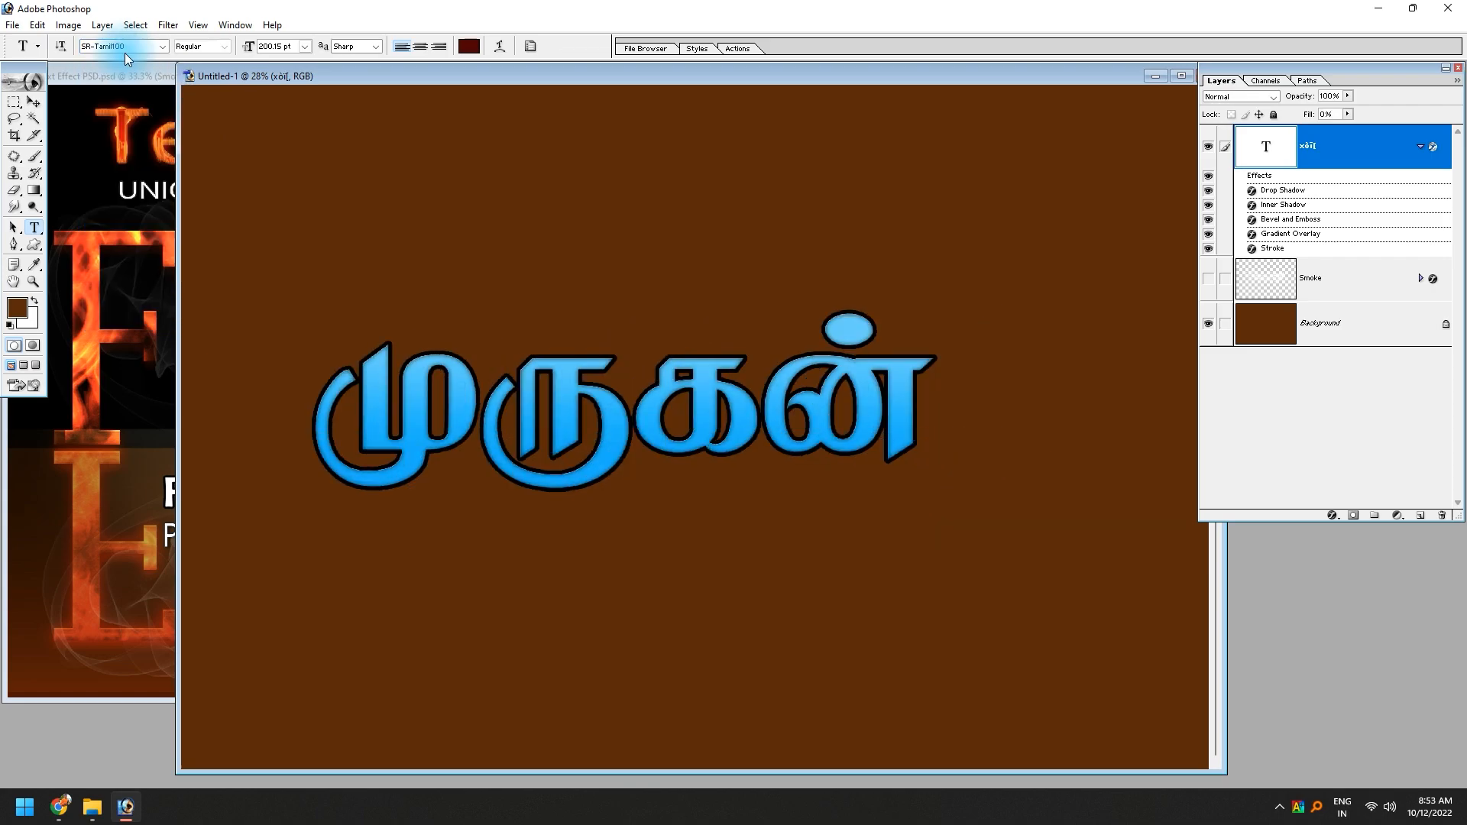
pyautogui.click(37, 100)
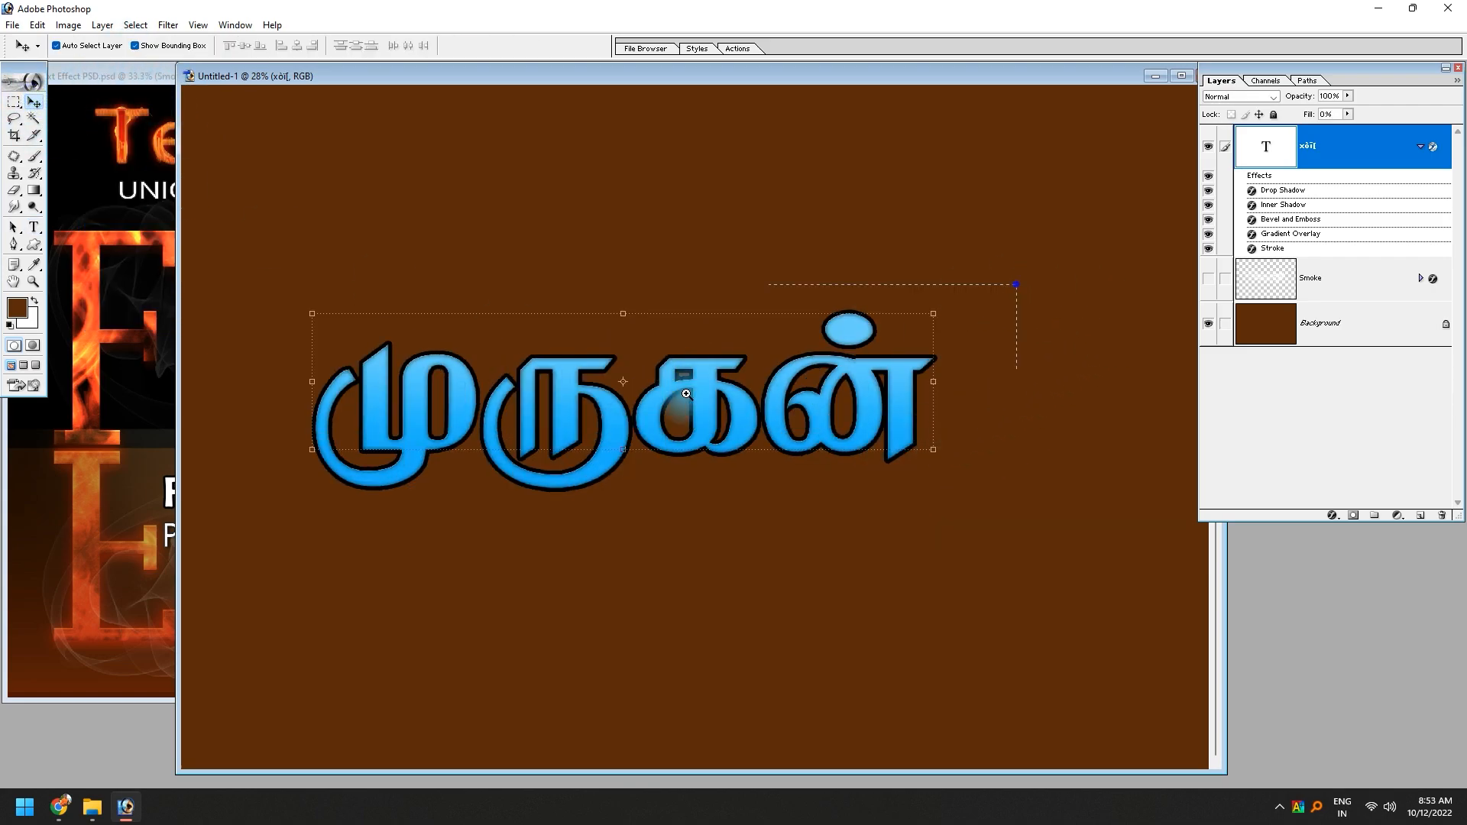
pyautogui.scroll(3, 764, 360)
pyautogui.moveTo(407, 529); pyautogui.dragTo(655, 502)
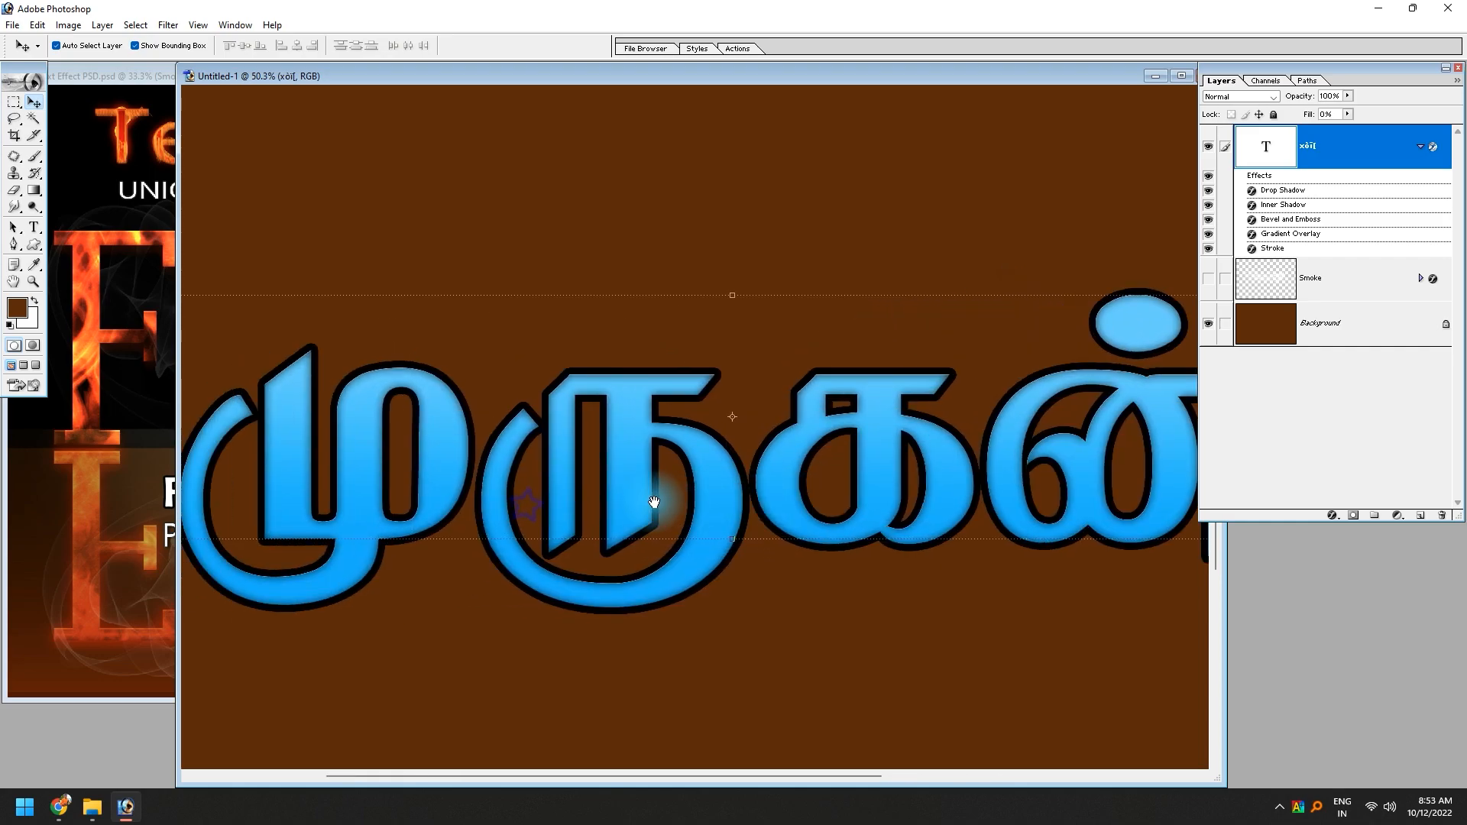
# - Close the FireText Effect PSD document without saving its changes
pyautogui.click(130, 292)
pyautogui.hotkey('ctrl', 'w')
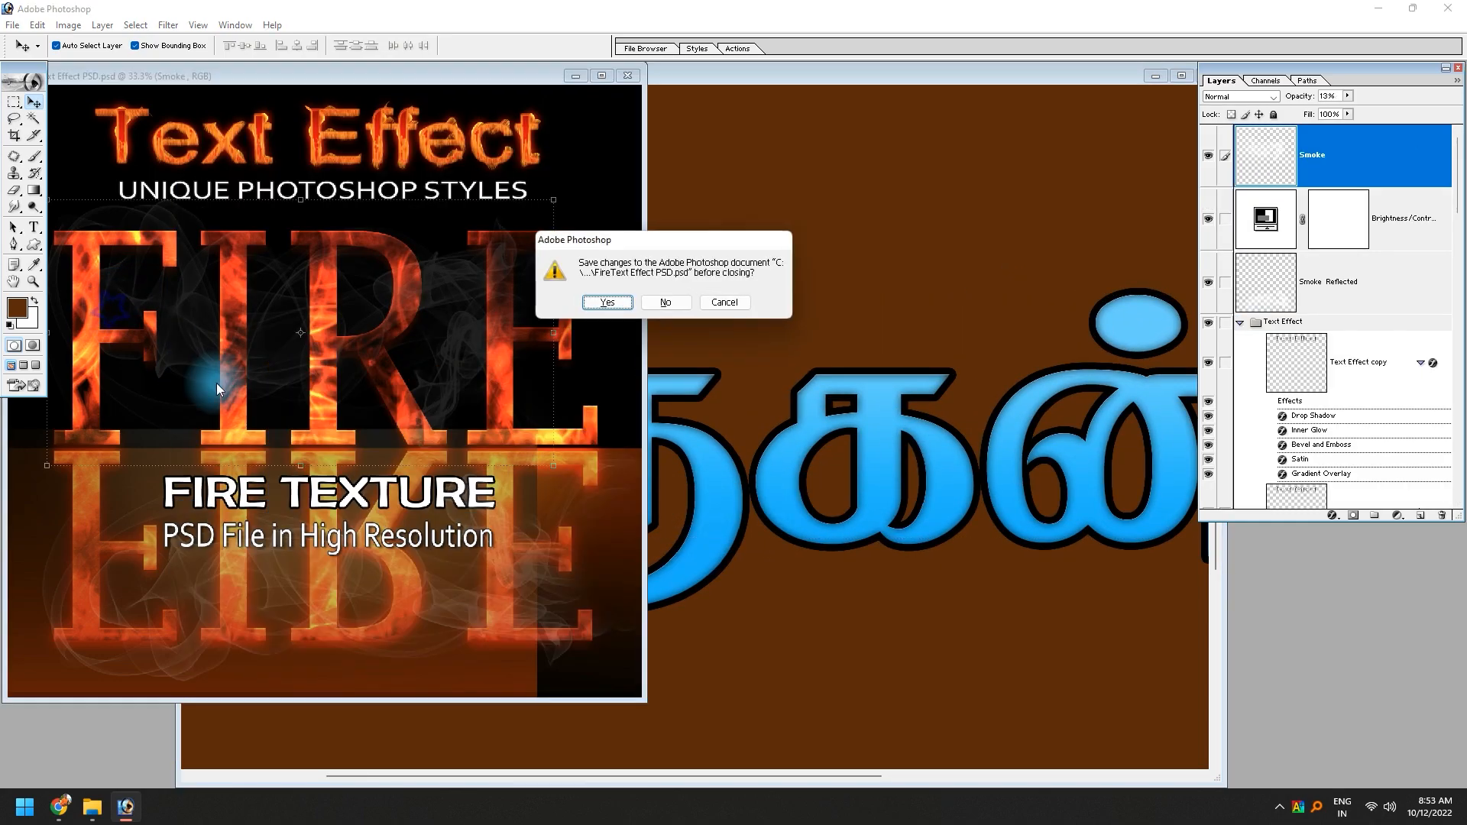
pyautogui.press('n')
# - Switch to Chrome and browse Freepik's fire style PSD results and Brusheezy's style collection results for more text styles
pyautogui.hotkey('alt', 'Tab')
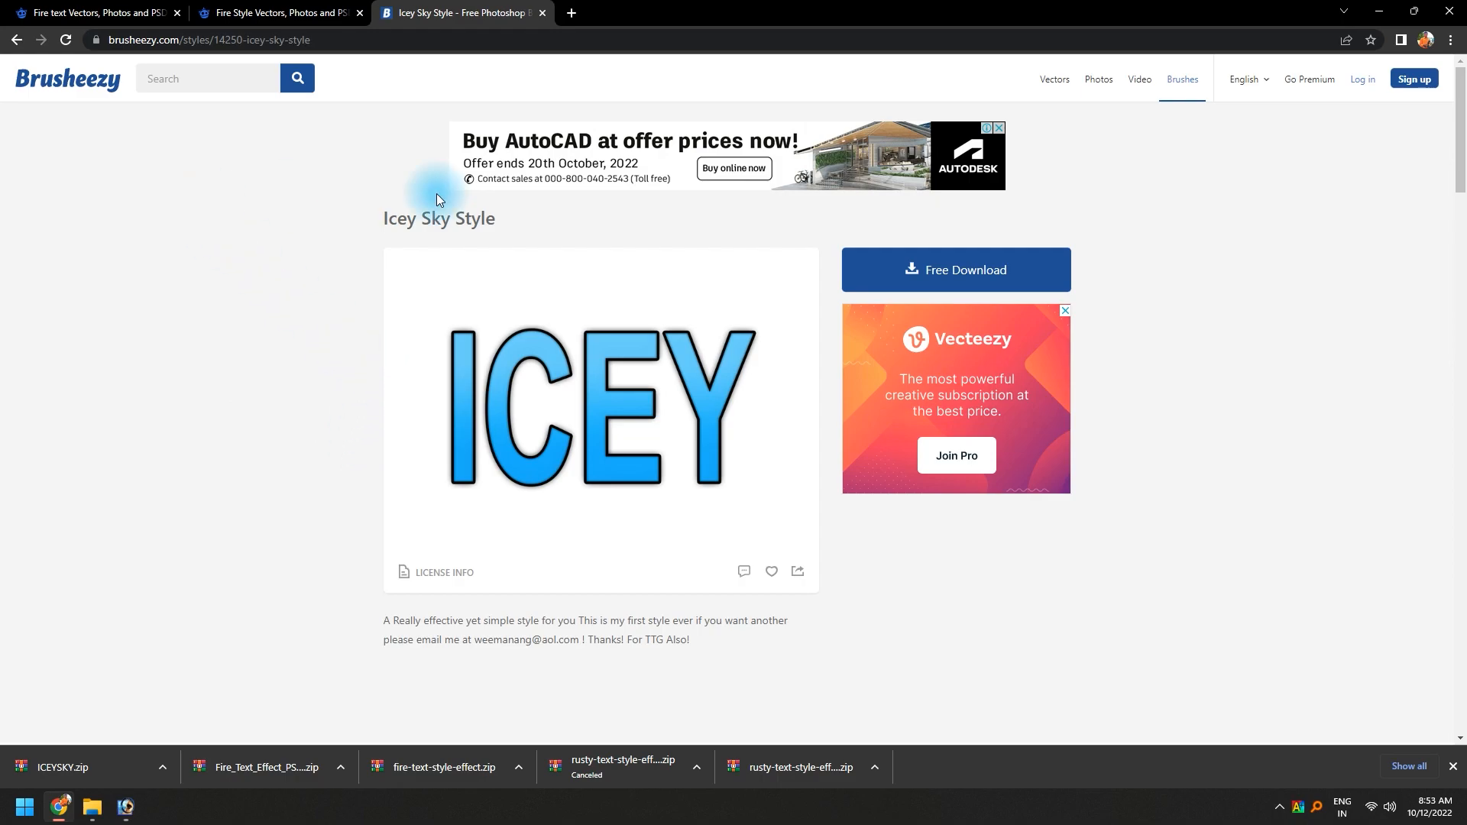
pyautogui.click(17, 42)
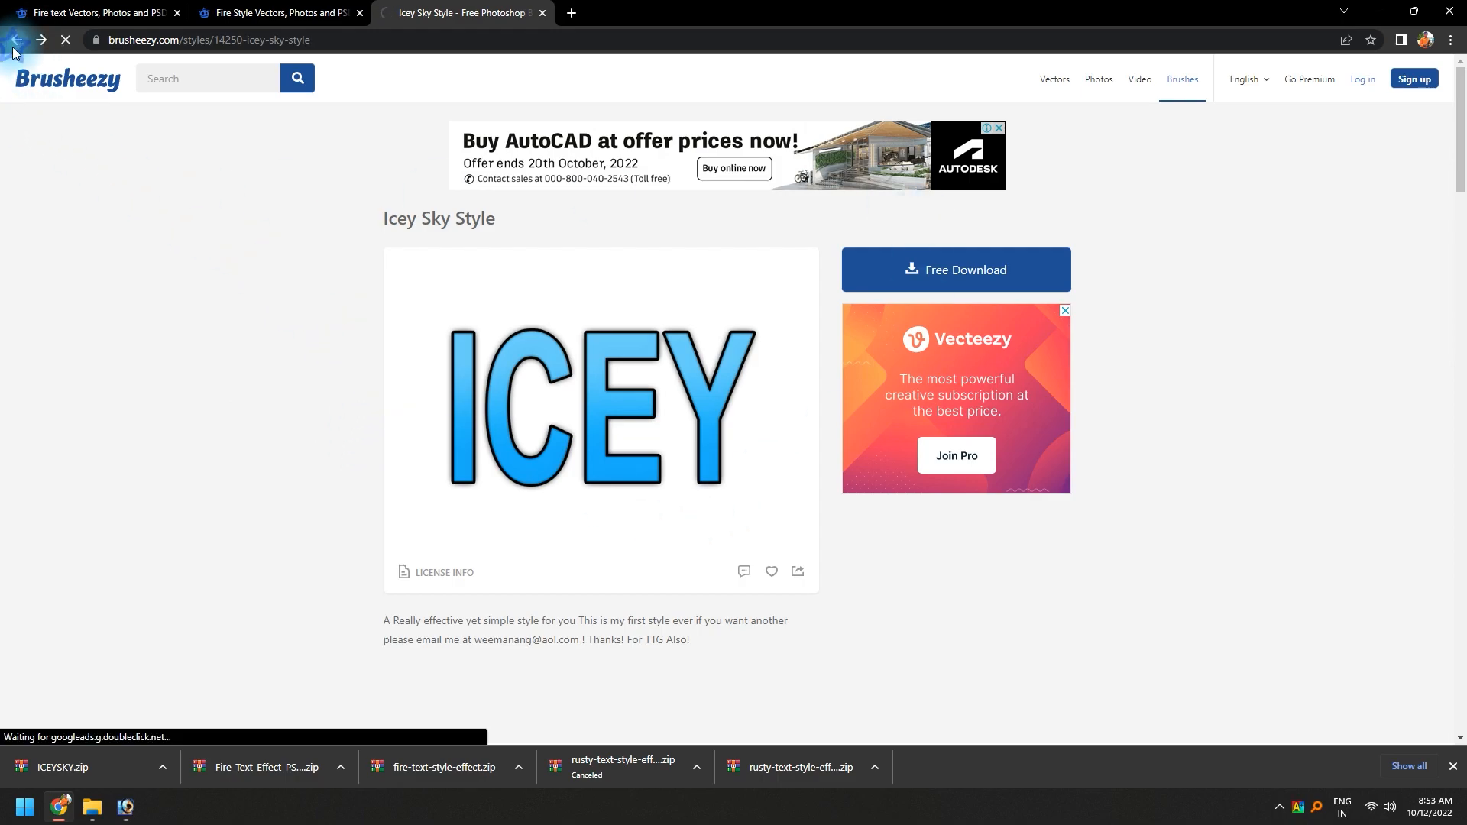
pyautogui.hotkey('ctrl', 'shift', 'Tab')
pyautogui.scroll(-2, 764, 407)
pyautogui.scroll(-6, 764, 410)
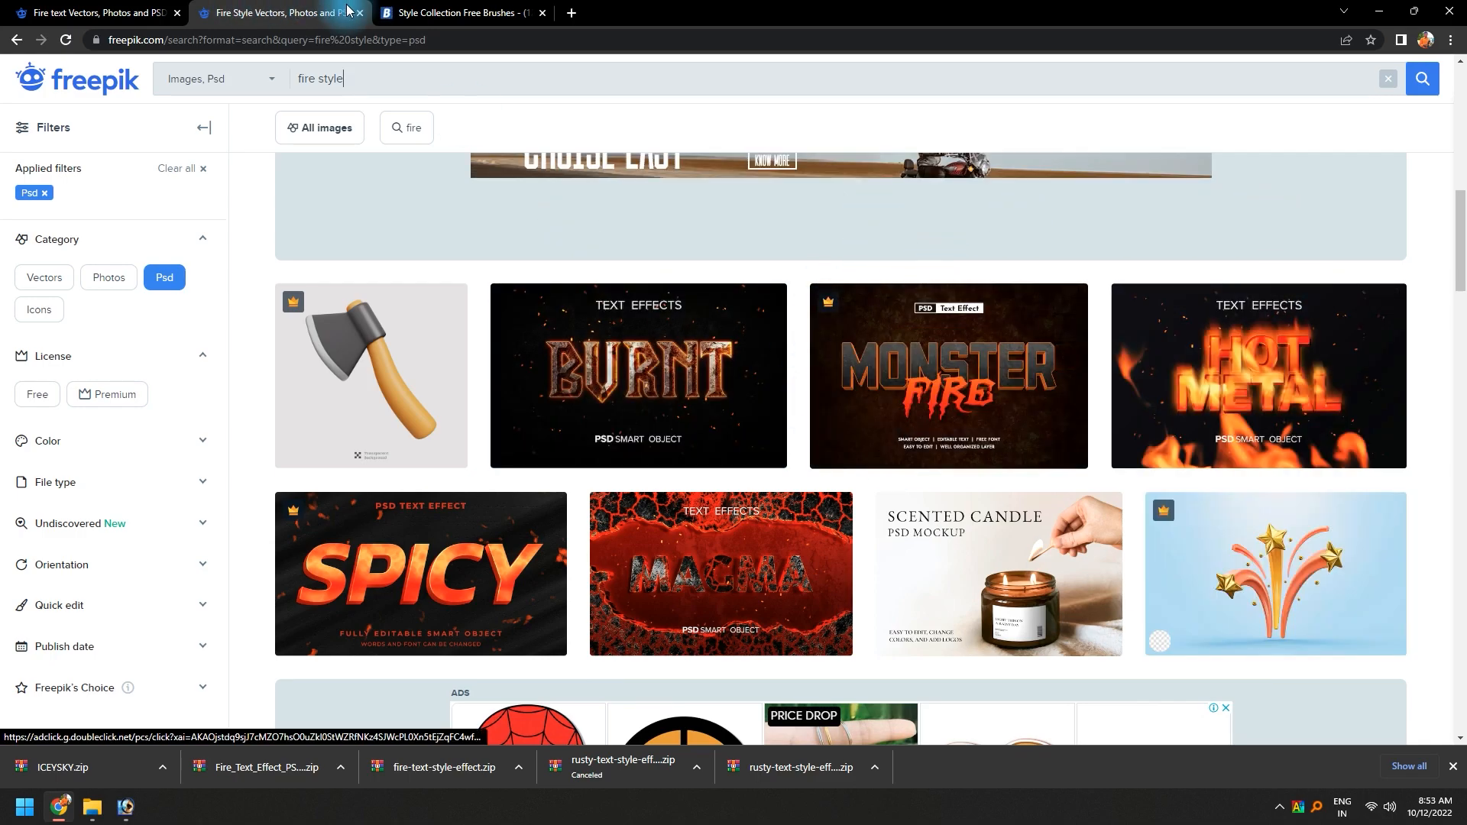
pyautogui.click(462, 13)
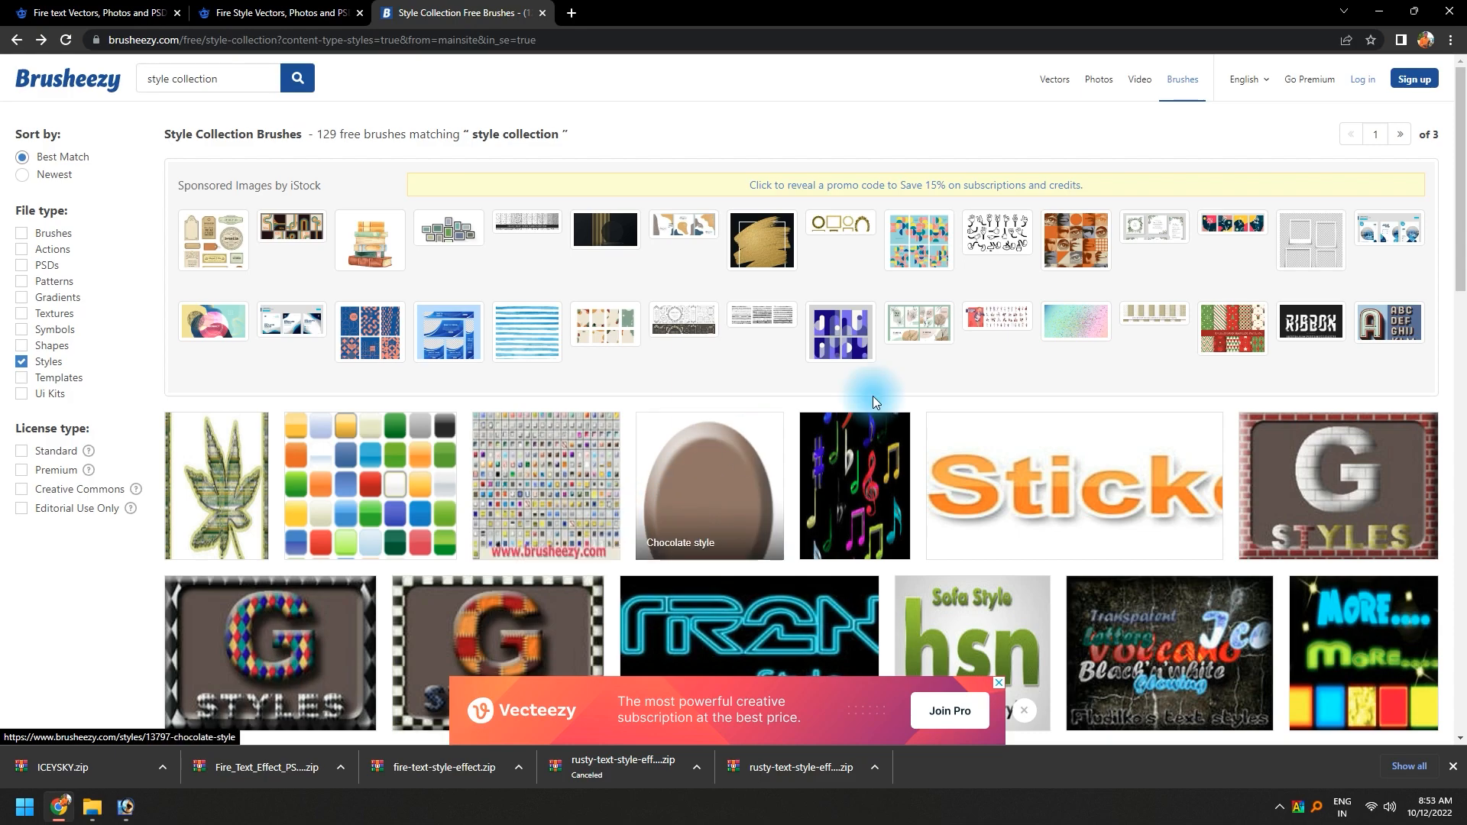
pyautogui.scroll(-6, 1114, 407)
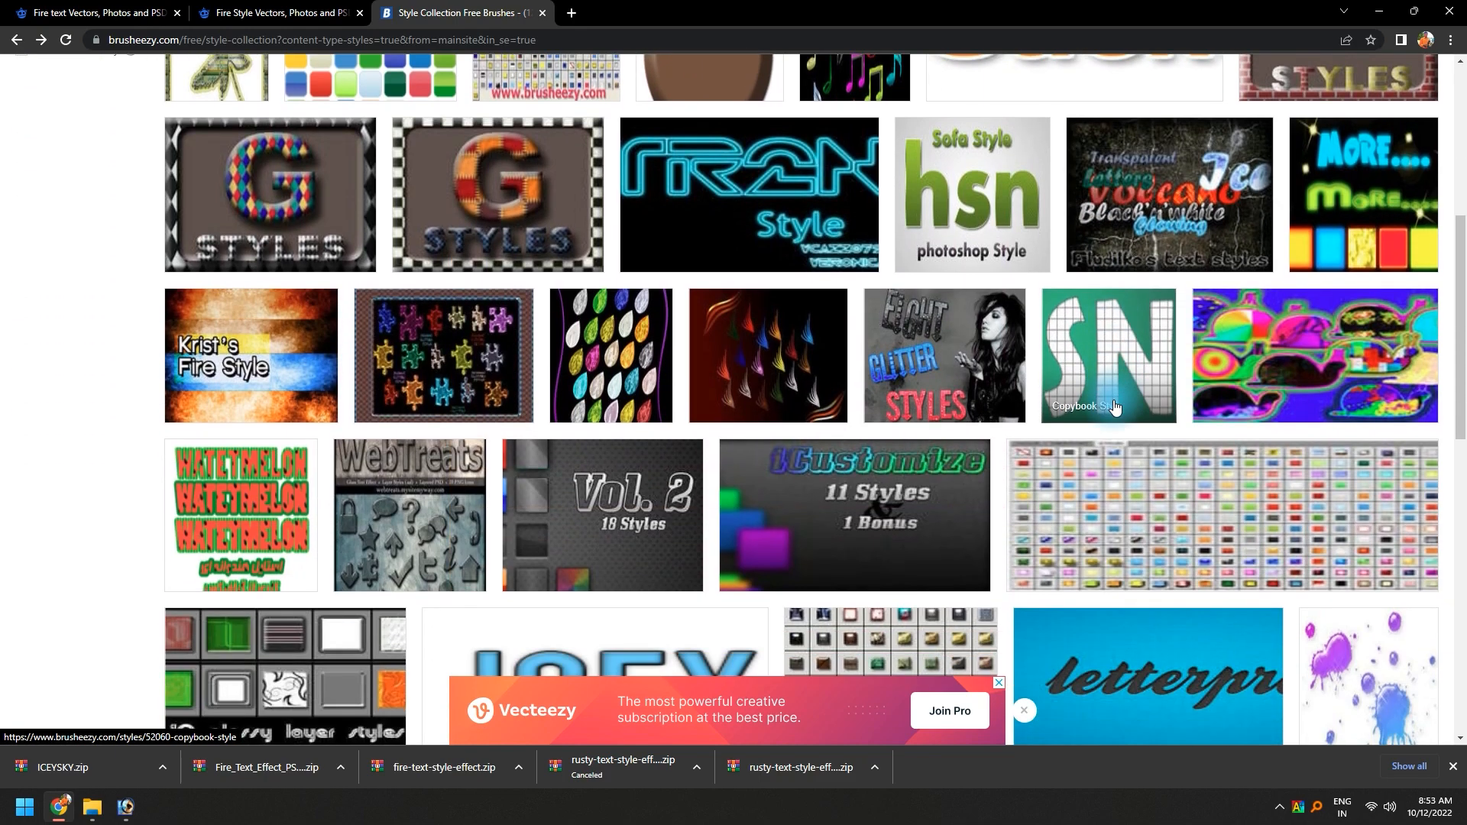
pyautogui.scroll(-3, 1114, 406)
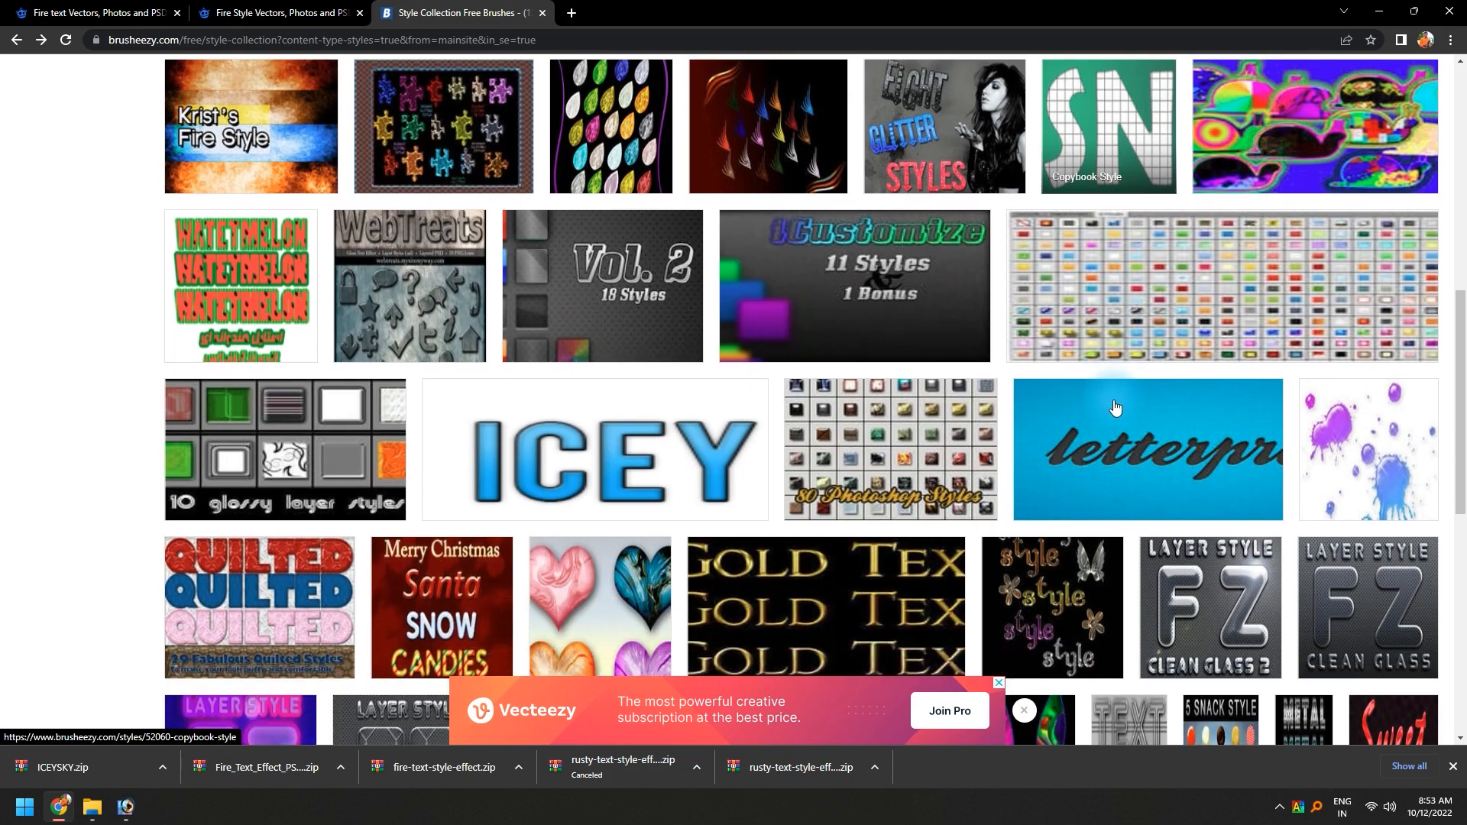